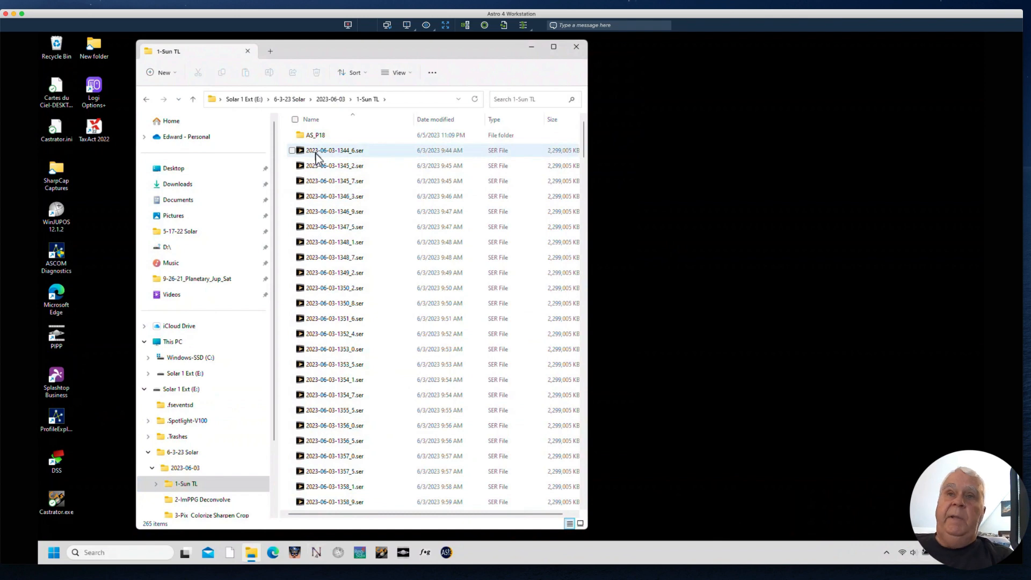
Step: Look through the stacked TIFF images in the AS_P18 folder, collapse the folder tree and return to the 2023-06-03 folder
double_click(303, 136)
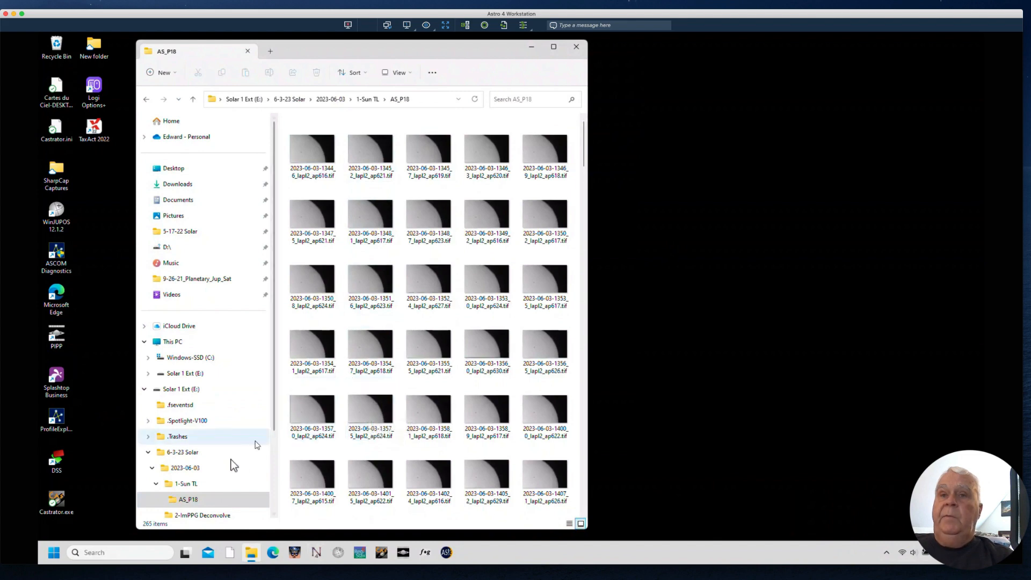
click(150, 468)
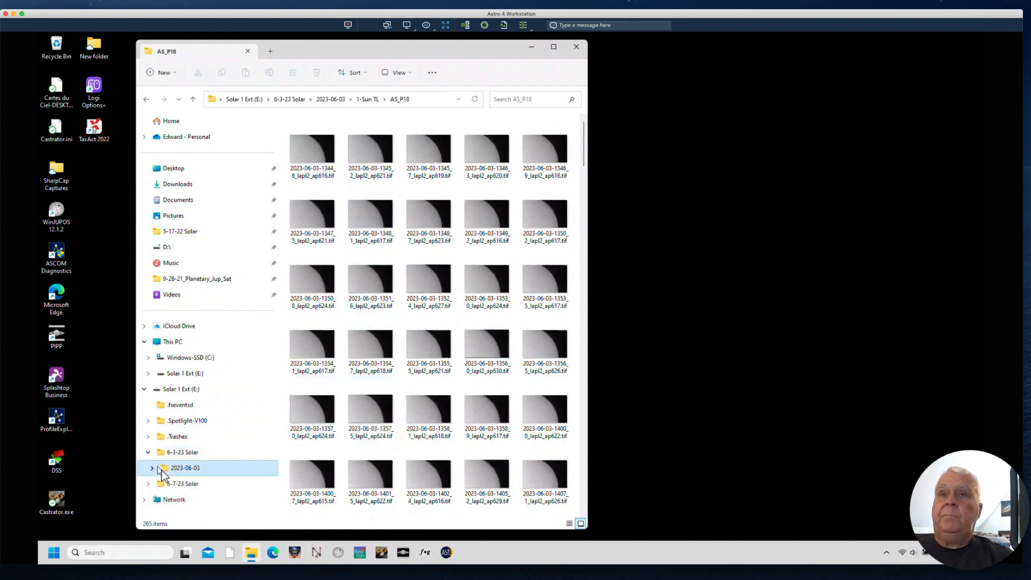
click(174, 468)
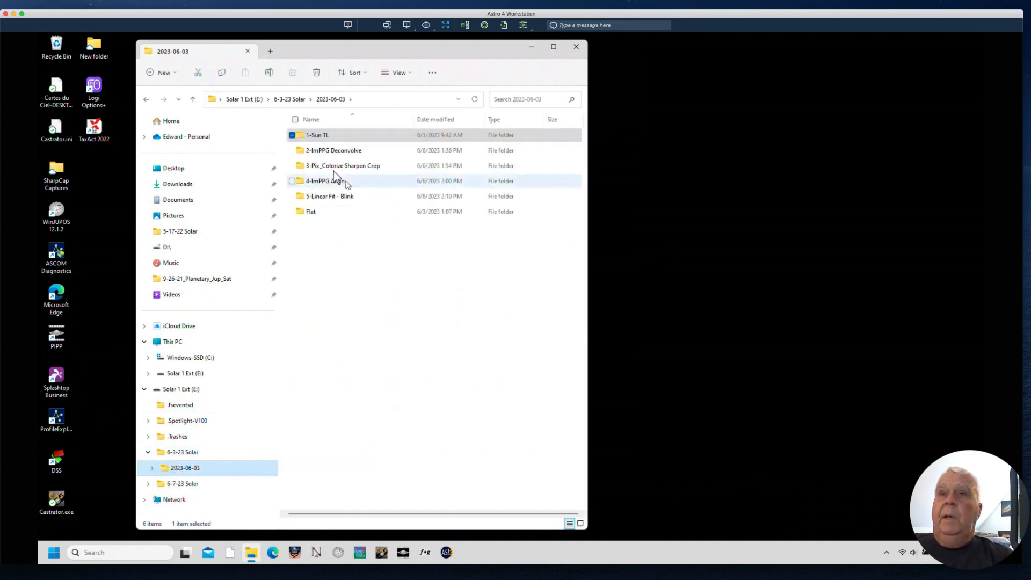
double_click(319, 154)
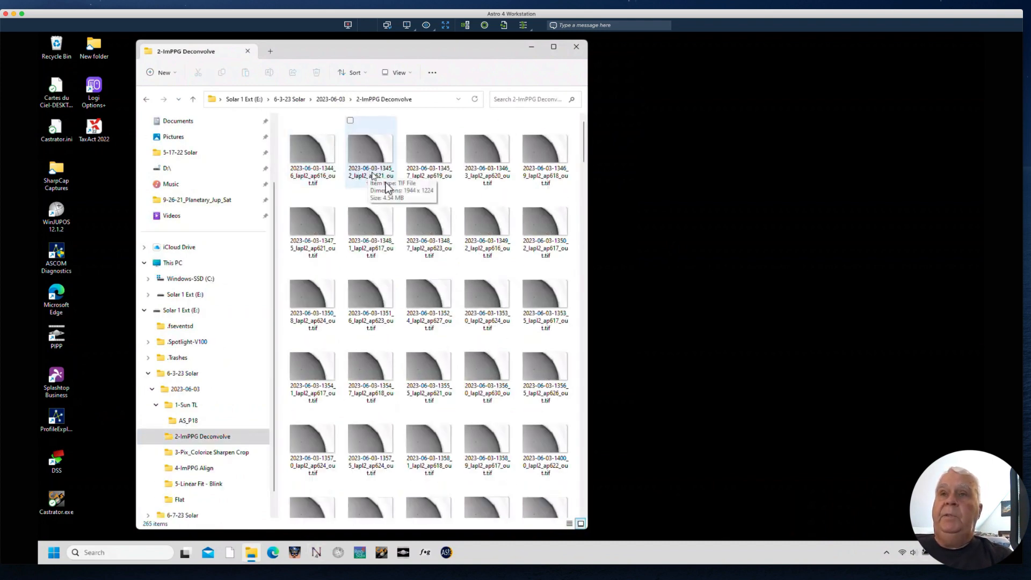
click(365, 151)
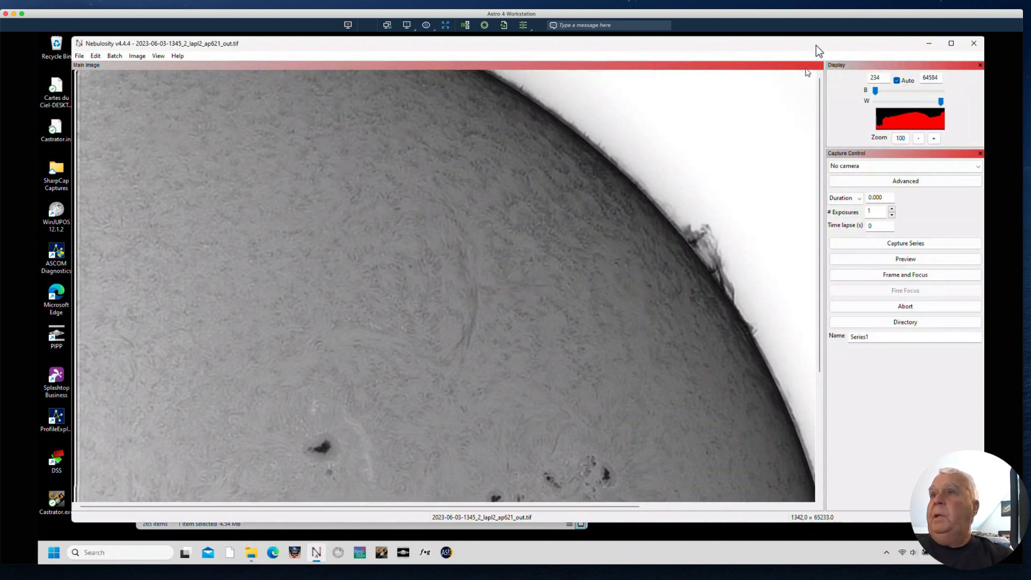
drag(774, 41, 675, 68)
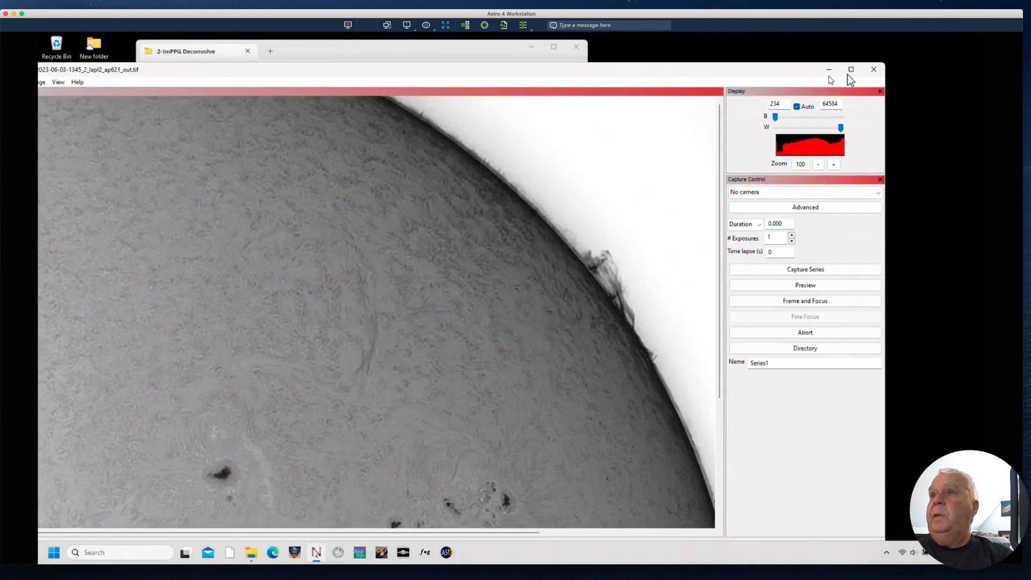
click(873, 70)
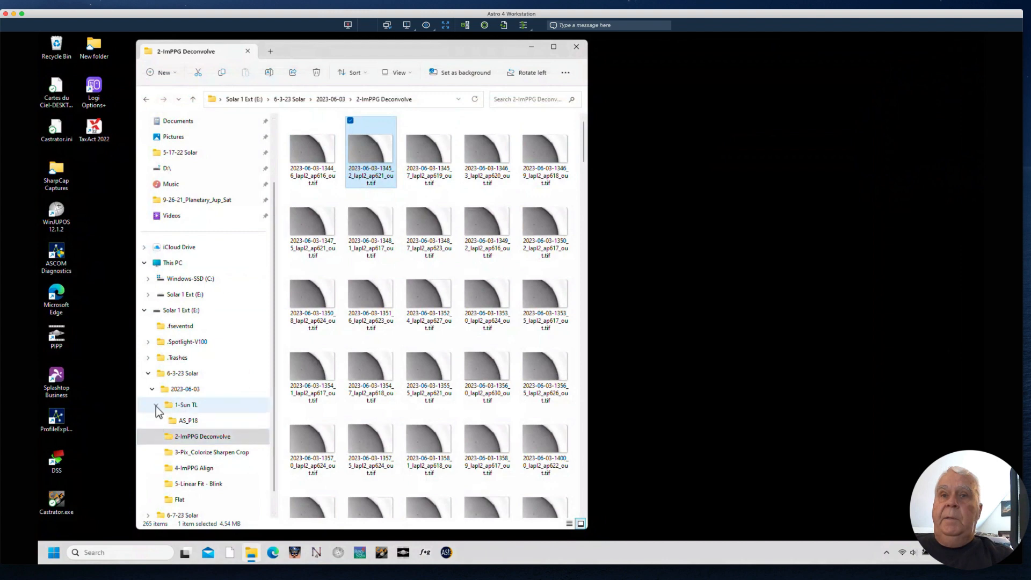
click(194, 453)
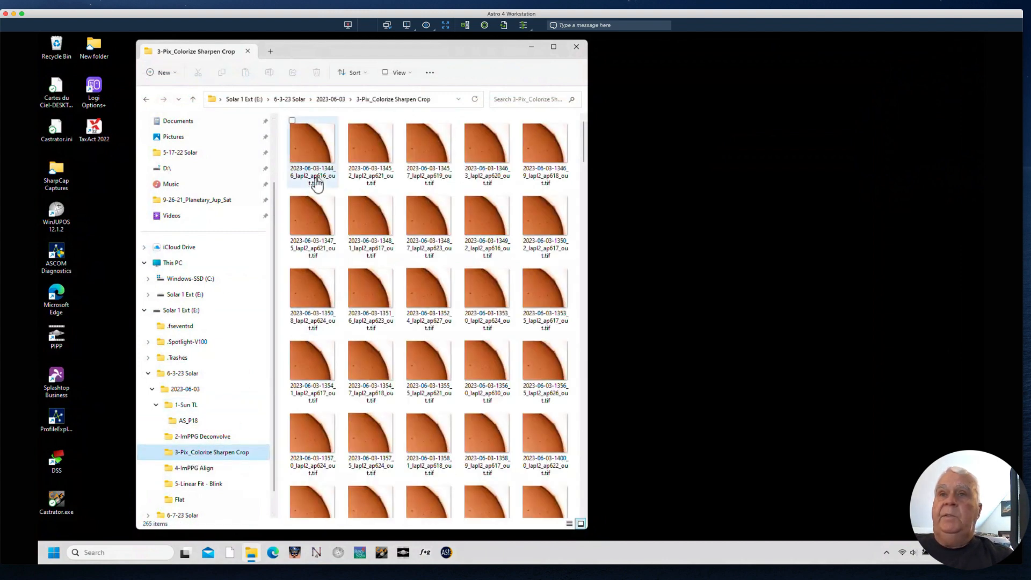
double_click(298, 150)
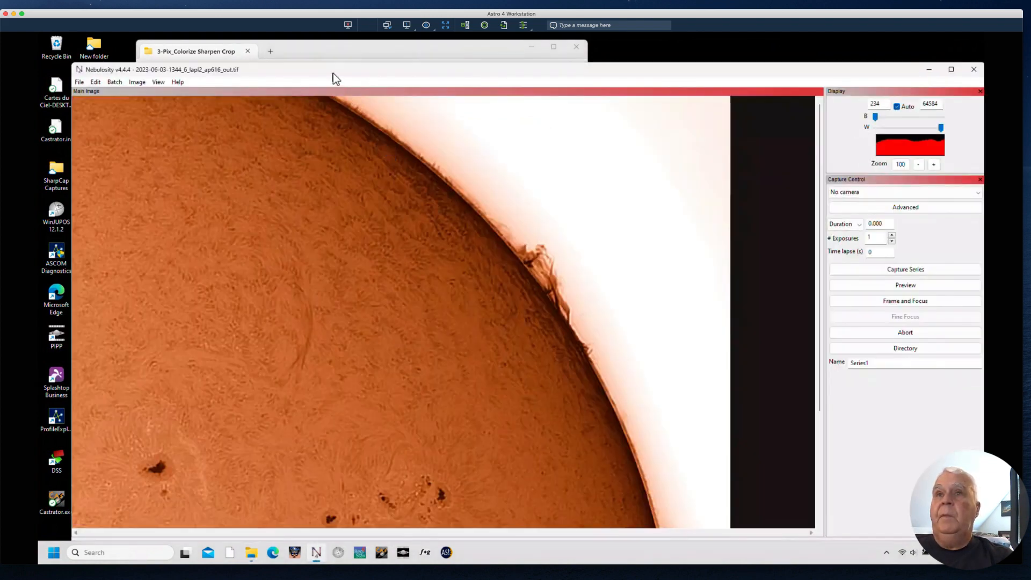
drag(330, 69, 322, 41)
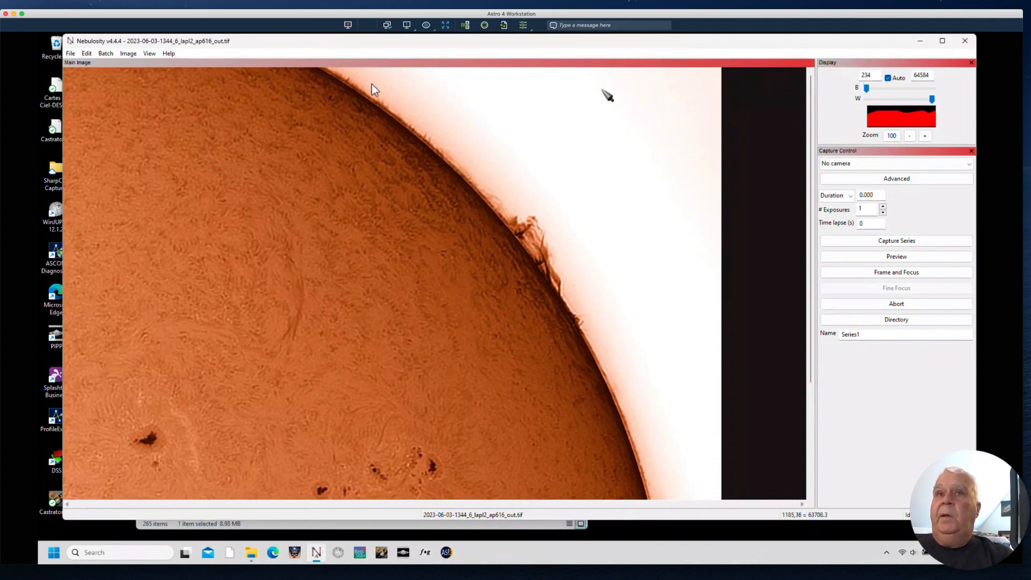
click(70, 53)
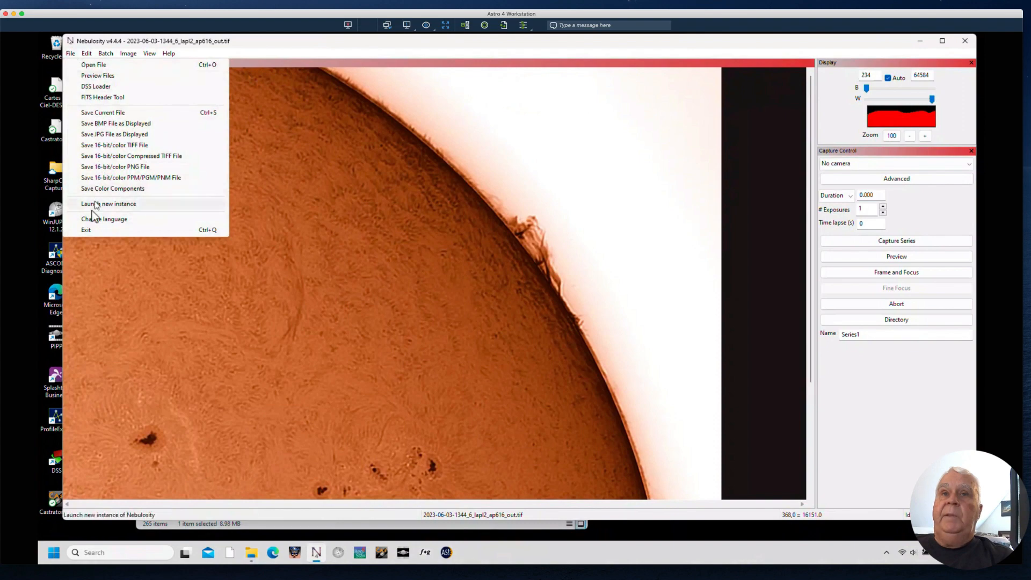
click(86, 230)
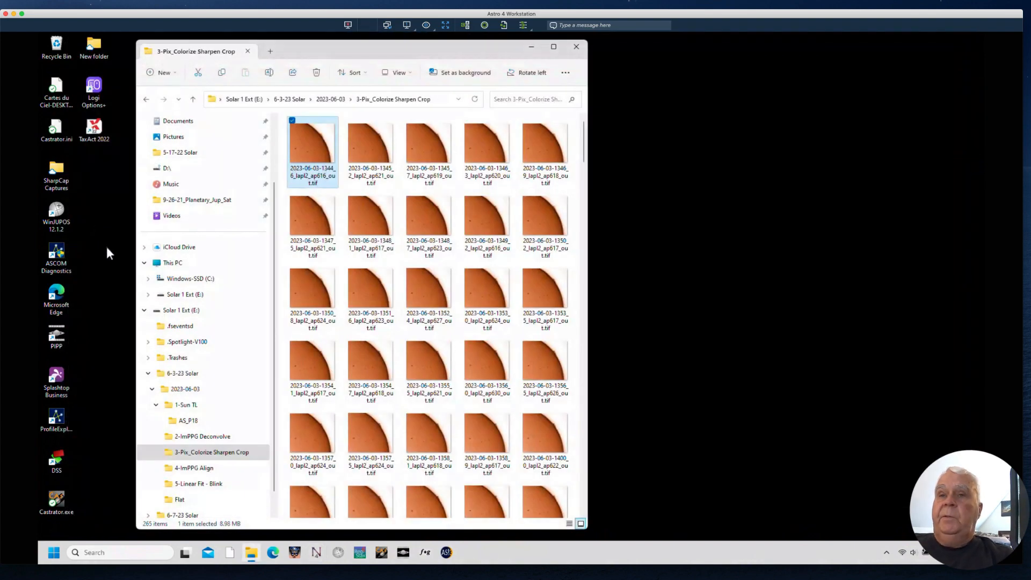
Step: Look through the images in the 4-ImPPG Align and 5-Linear Fit - Blink folders and collapse the 2023-06-03 tree
click(192, 471)
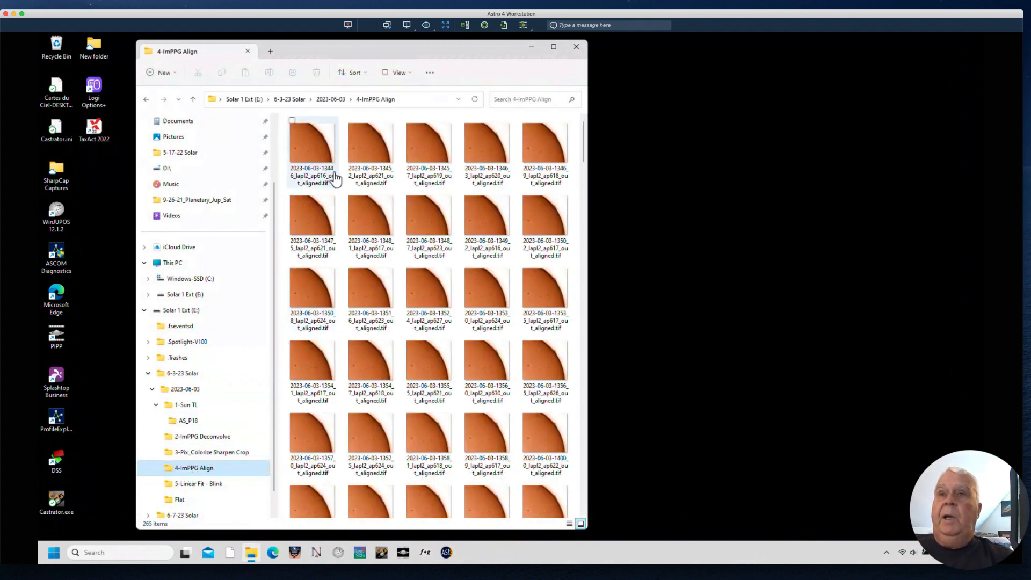
click(183, 489)
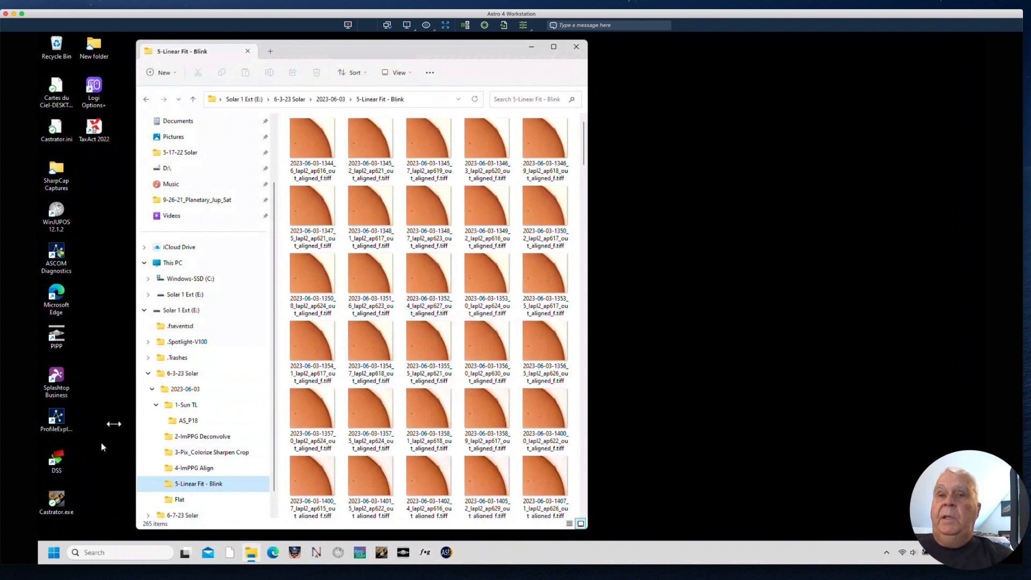
click(151, 389)
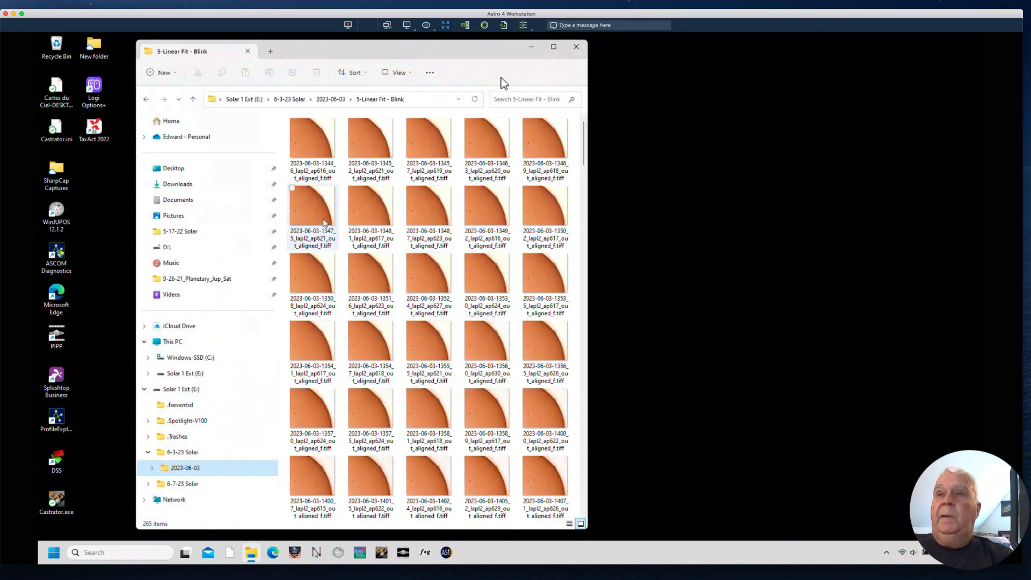
Step: Minimize the file browser, switch to AutoStakkert and align its main window beside the Frame View window
click(531, 46)
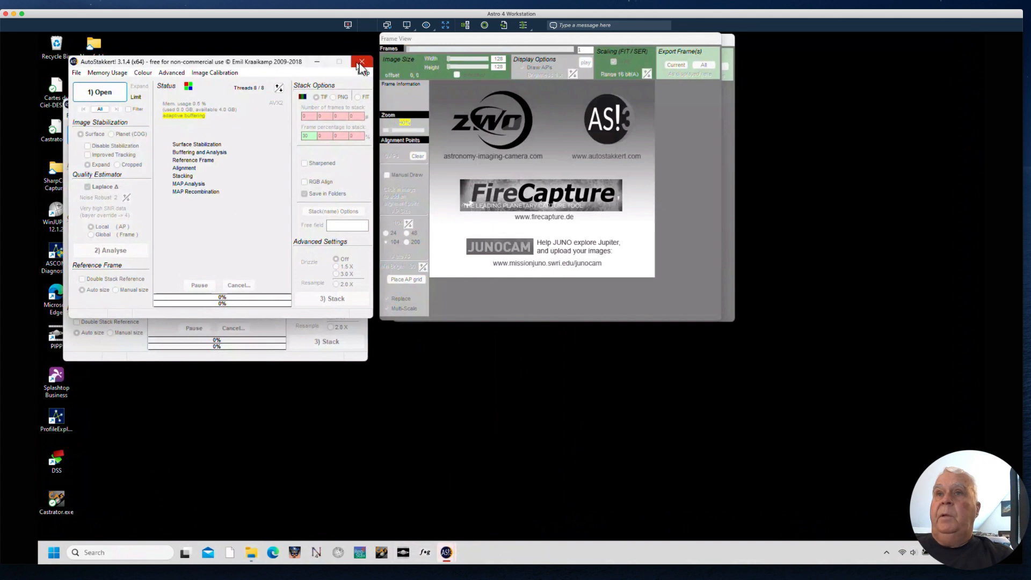
drag(198, 105, 202, 47)
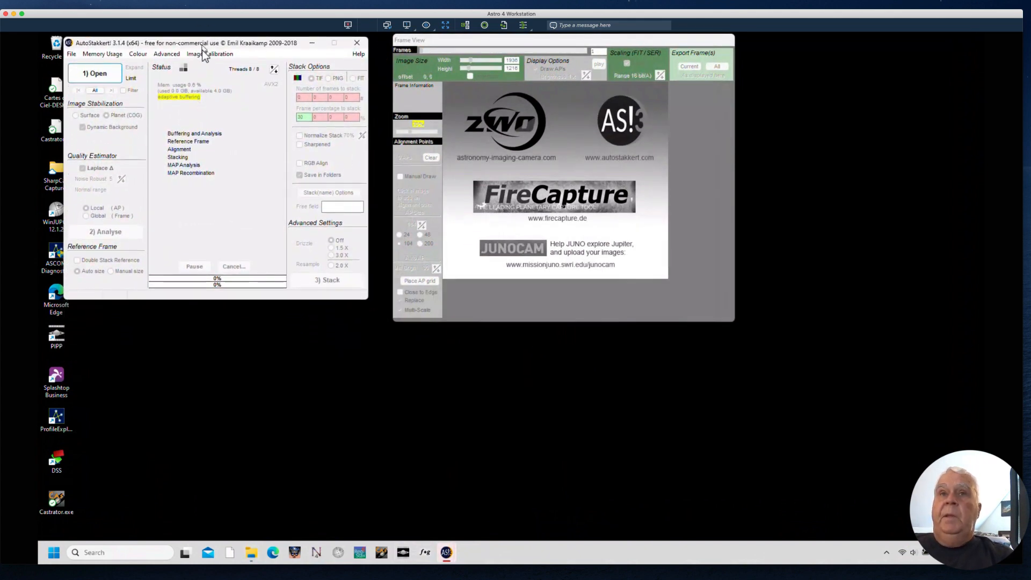
click(94, 74)
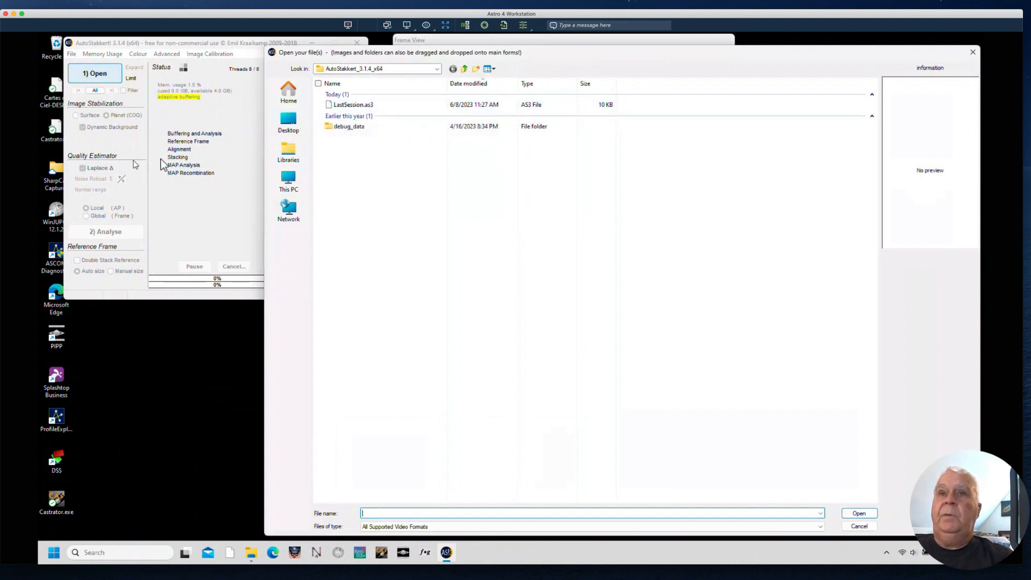
click(285, 189)
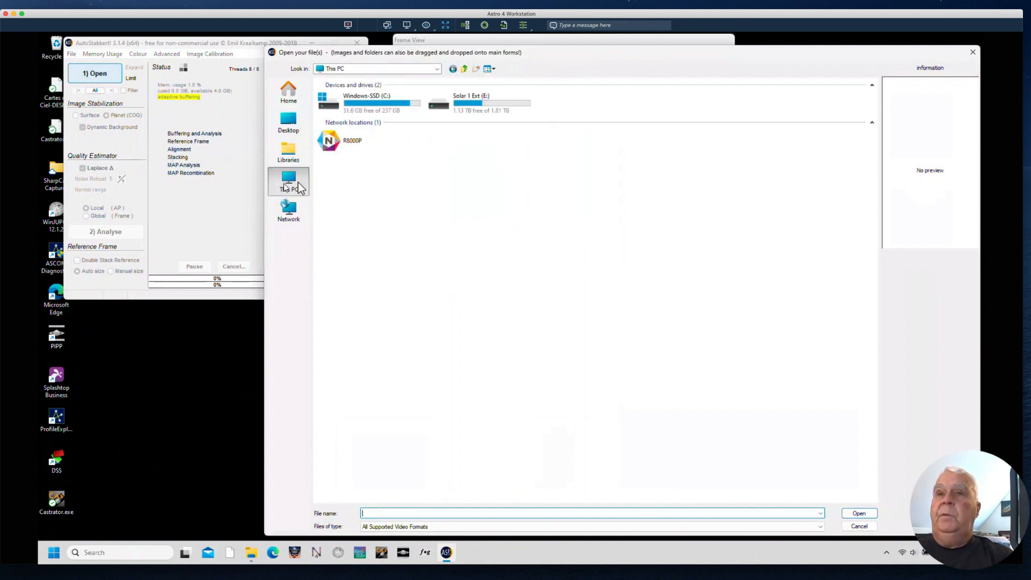
double_click(478, 108)
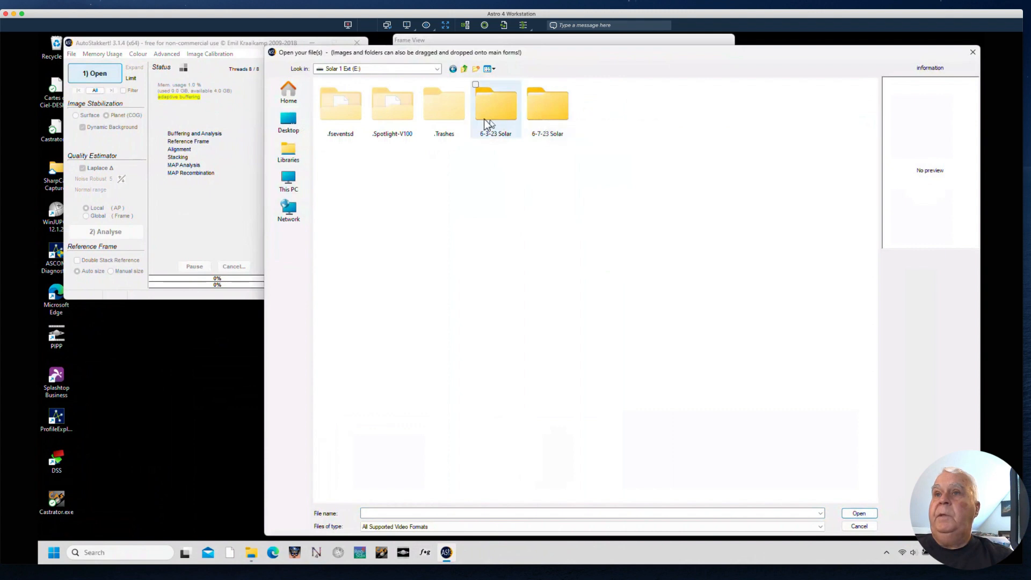
double_click(484, 118)
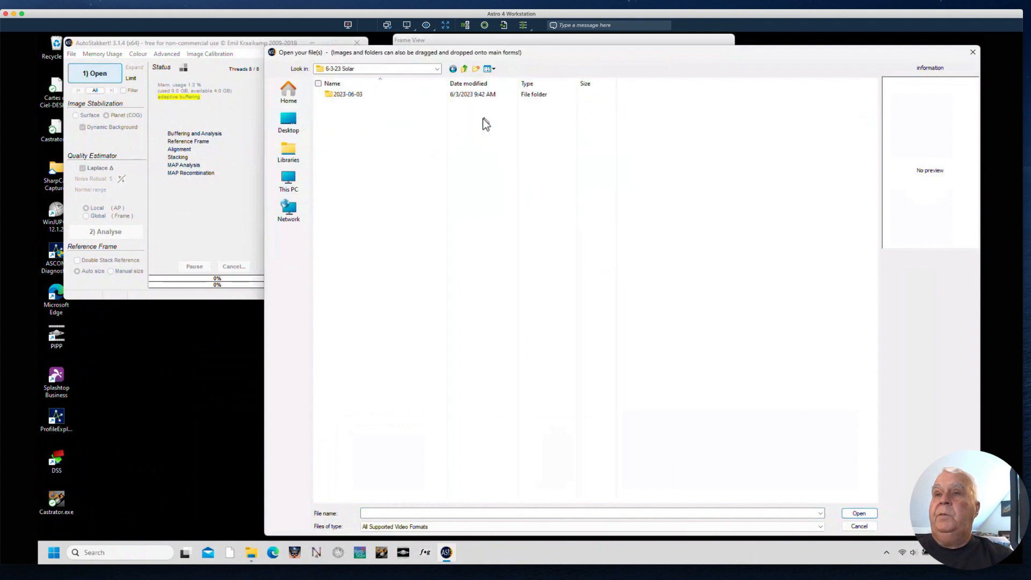
double_click(344, 95)
double_click(353, 96)
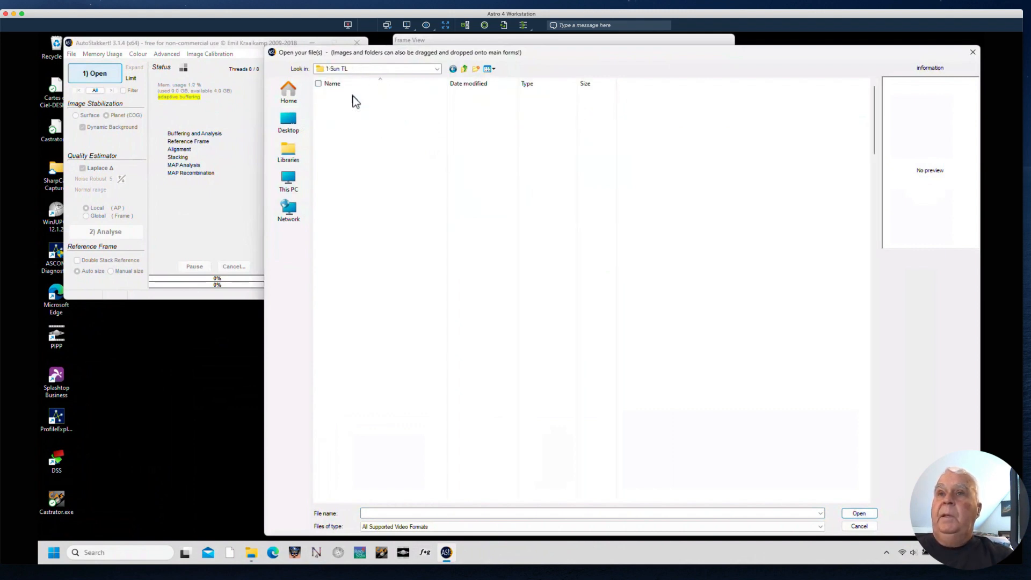
click(367, 105)
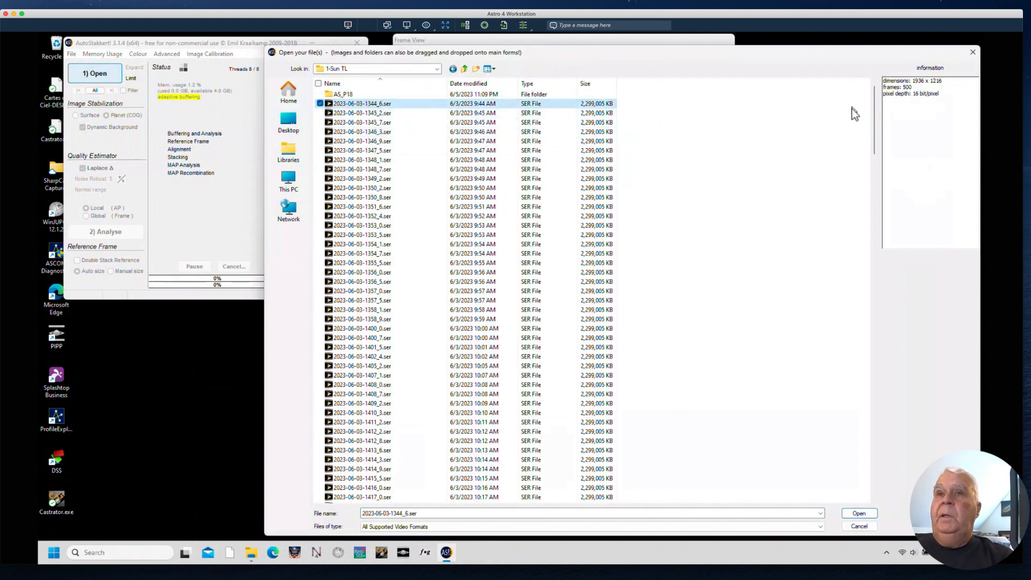
click(857, 526)
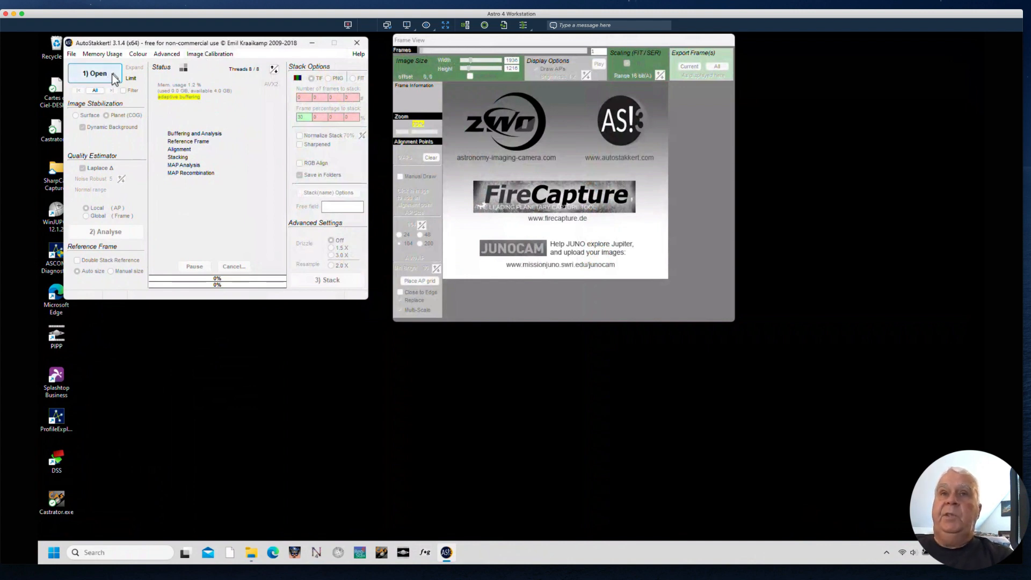
click(208, 55)
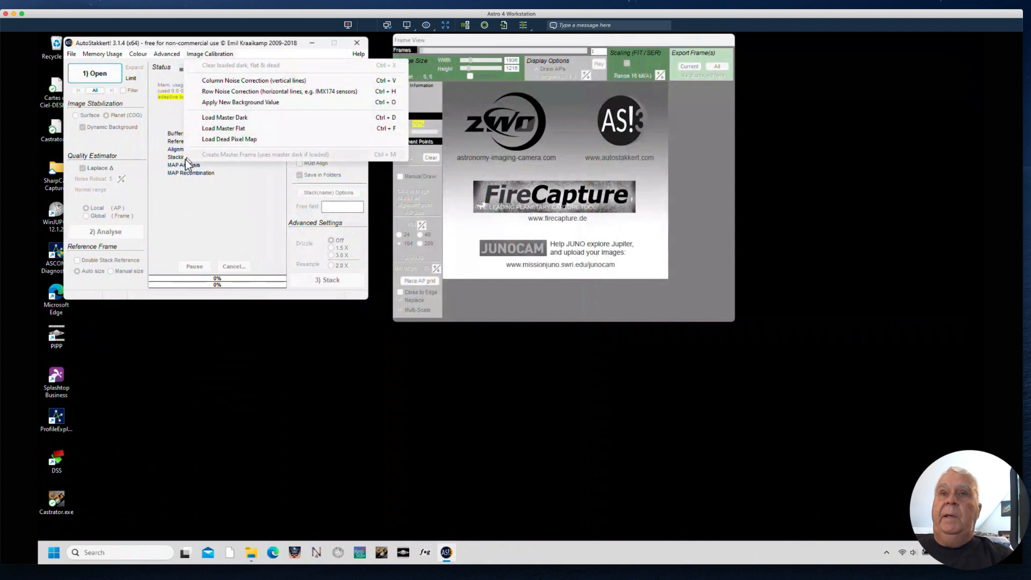
click(247, 236)
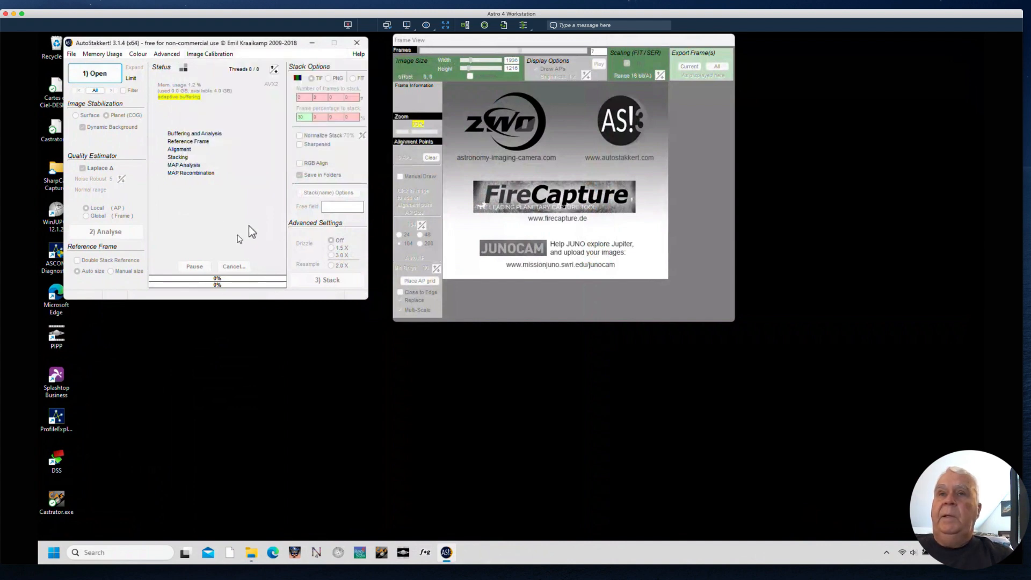
Step: Start opening a recording in AutoStakkert and show the drives of This PC
click(95, 75)
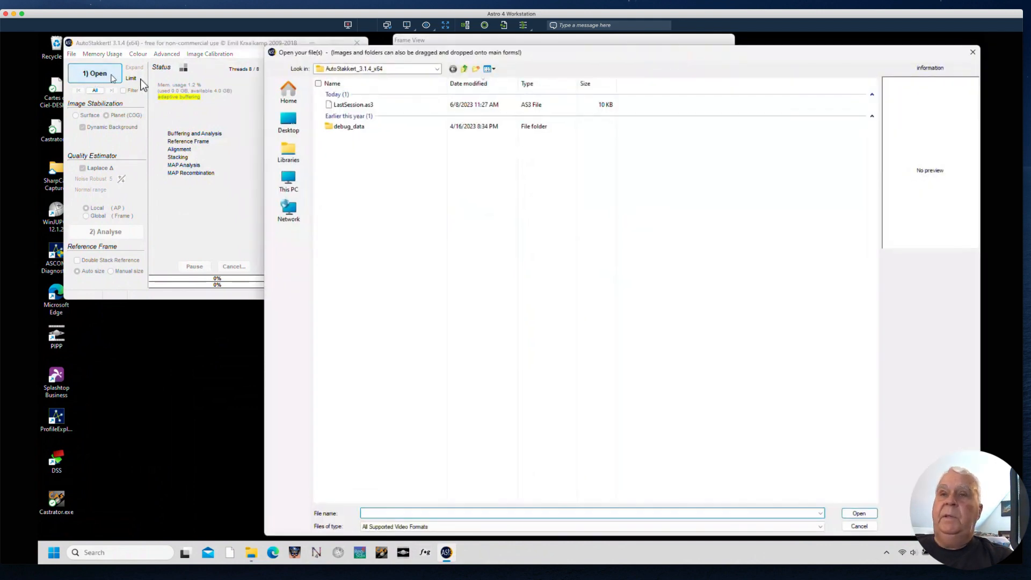
click(283, 185)
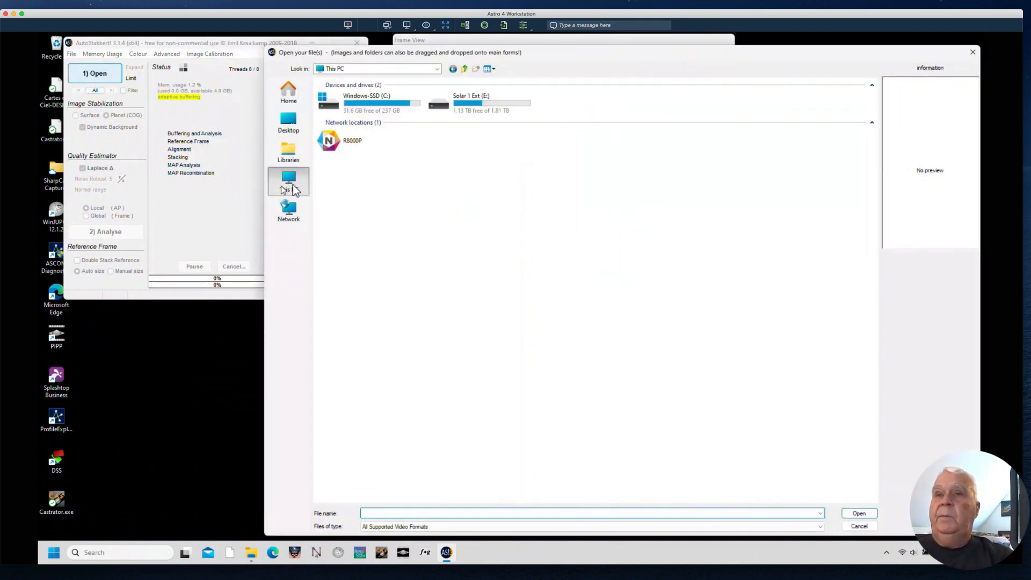
click(491, 105)
double_click(492, 104)
click(552, 118)
double_click(552, 113)
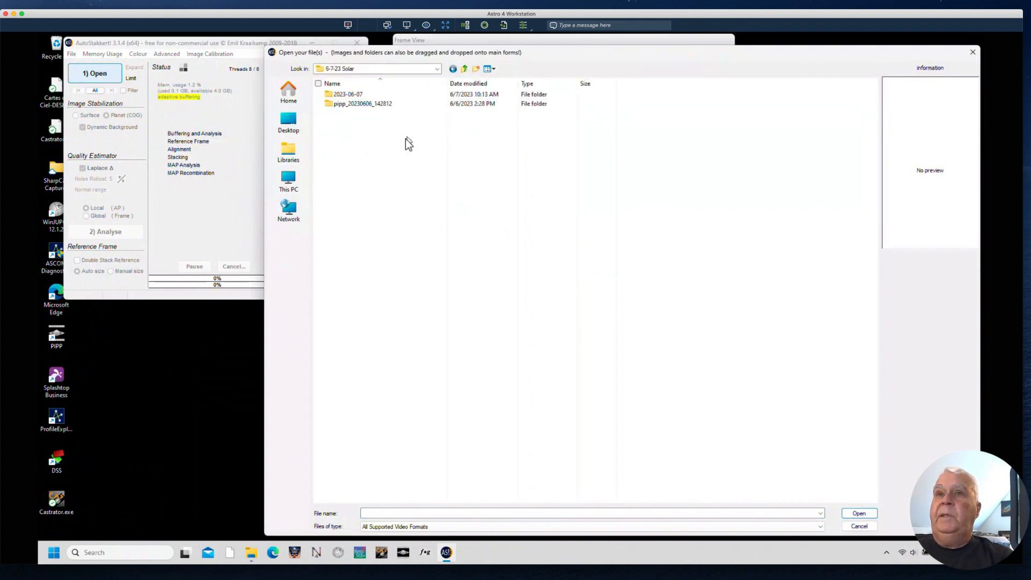
click(289, 185)
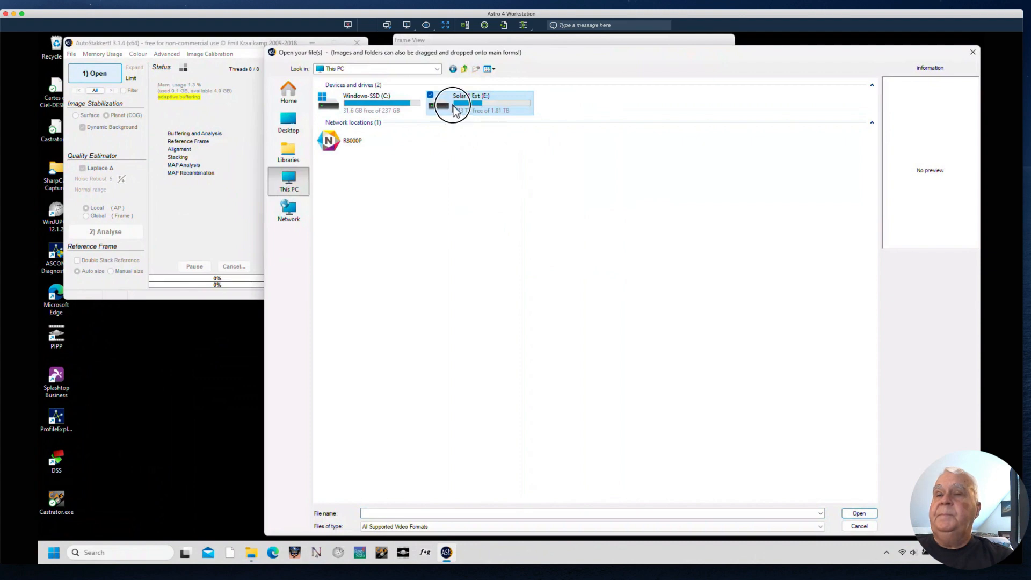
double_click(443, 107)
double_click(483, 118)
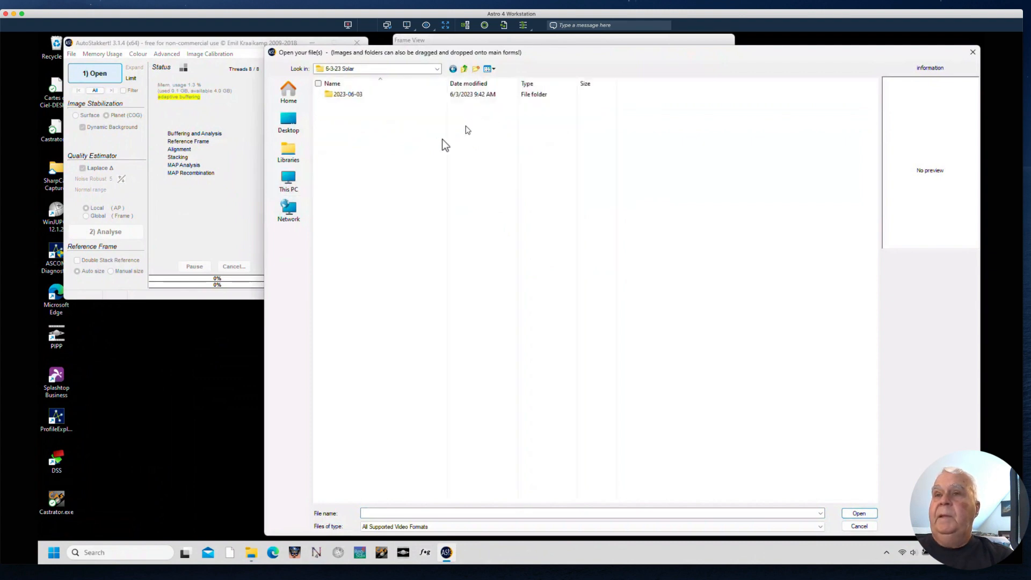
double_click(343, 95)
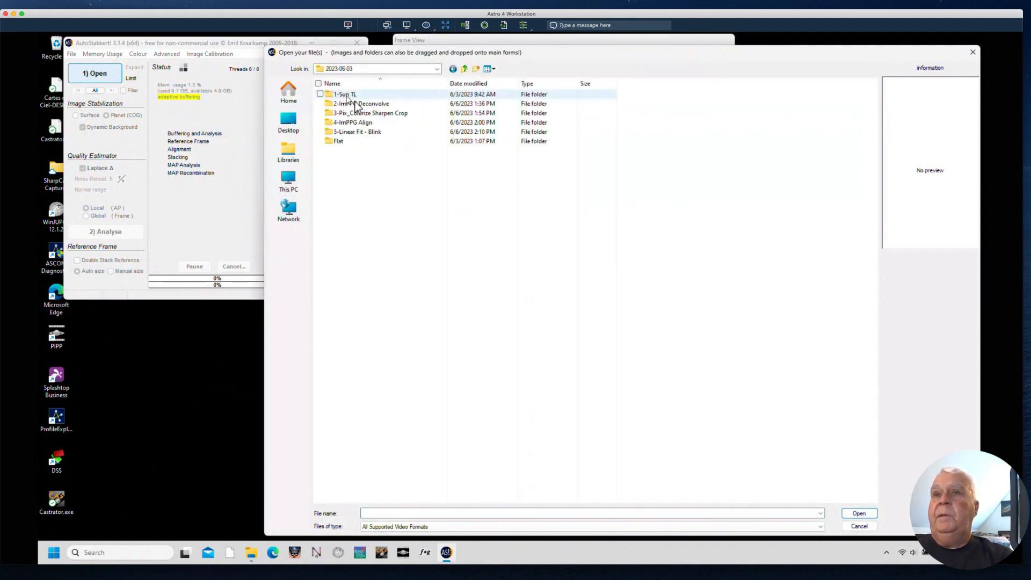
double_click(337, 141)
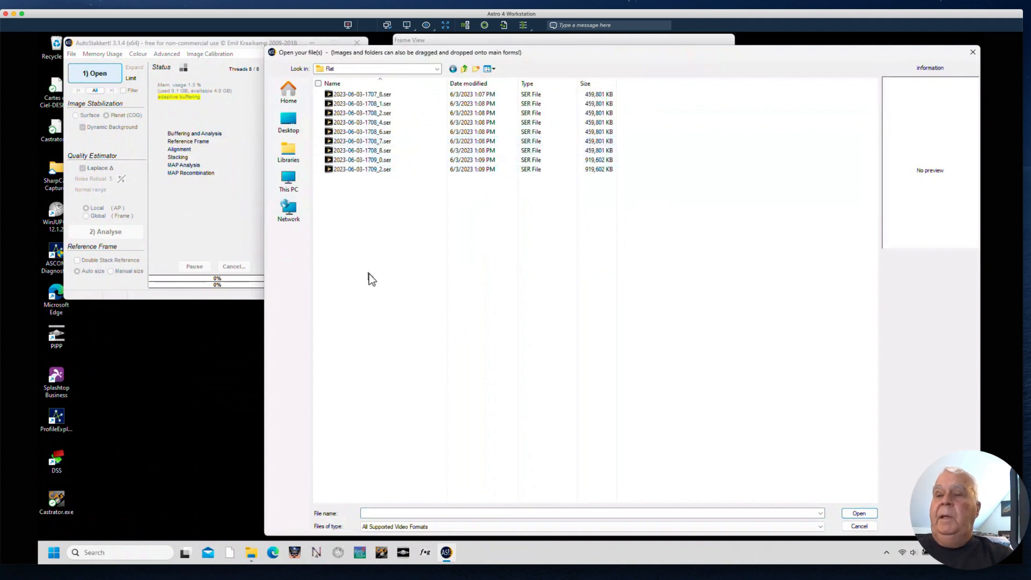
click(368, 132)
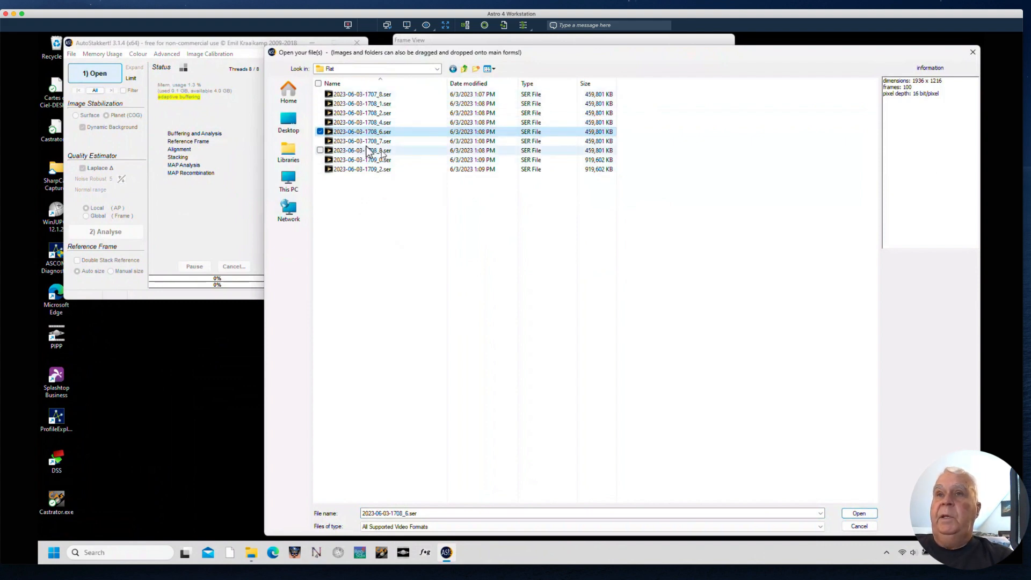
click(858, 514)
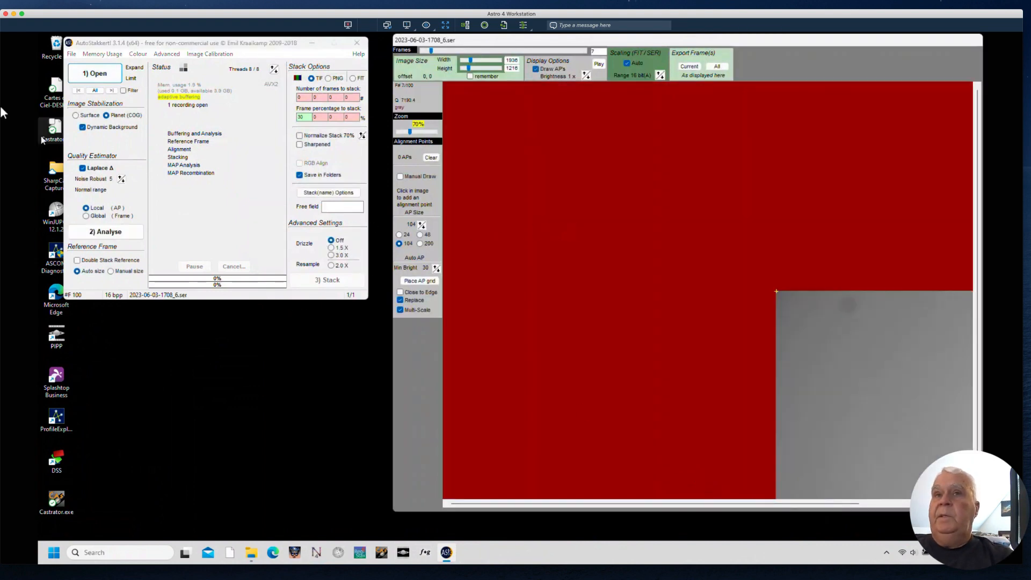
Step: Set the image stabilization to Surface and start creating a master frame named MASTERFLAT
click(76, 115)
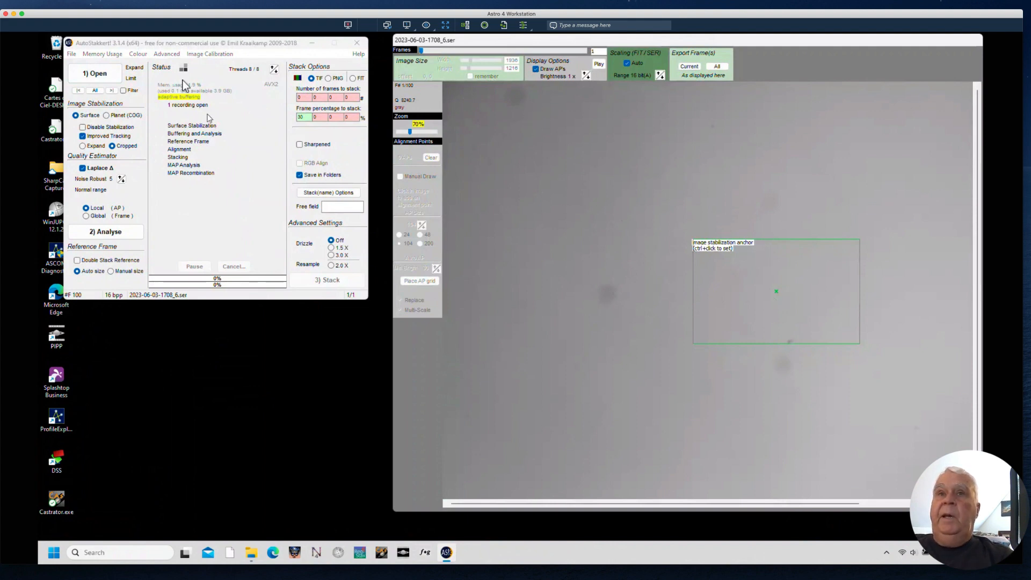
click(195, 54)
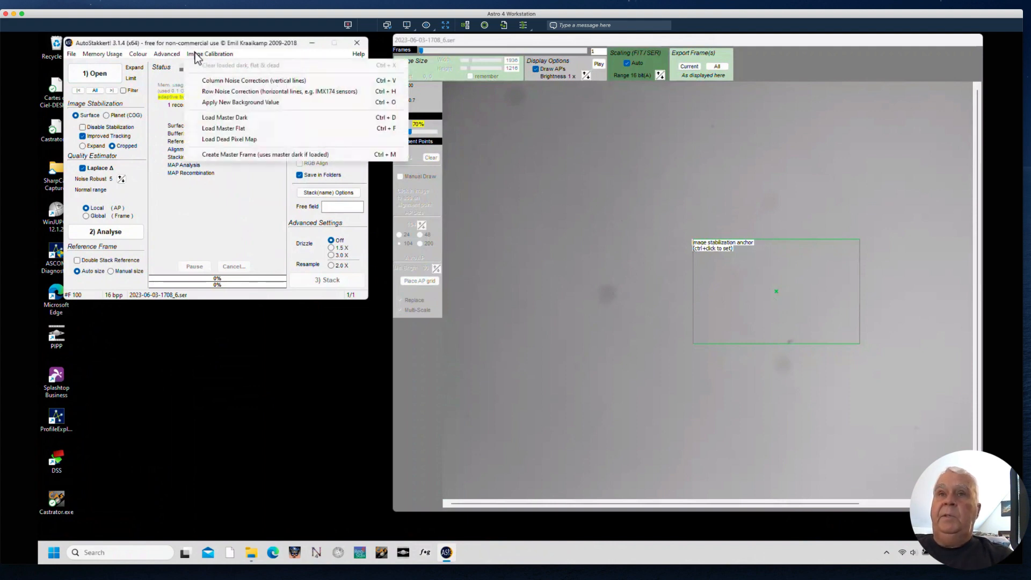
click(226, 154)
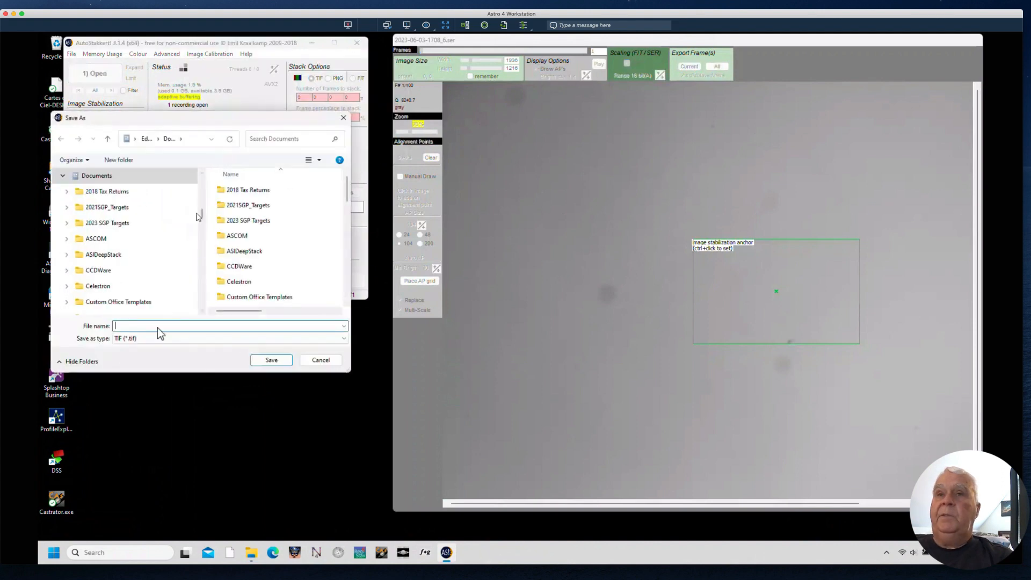
click(124, 324)
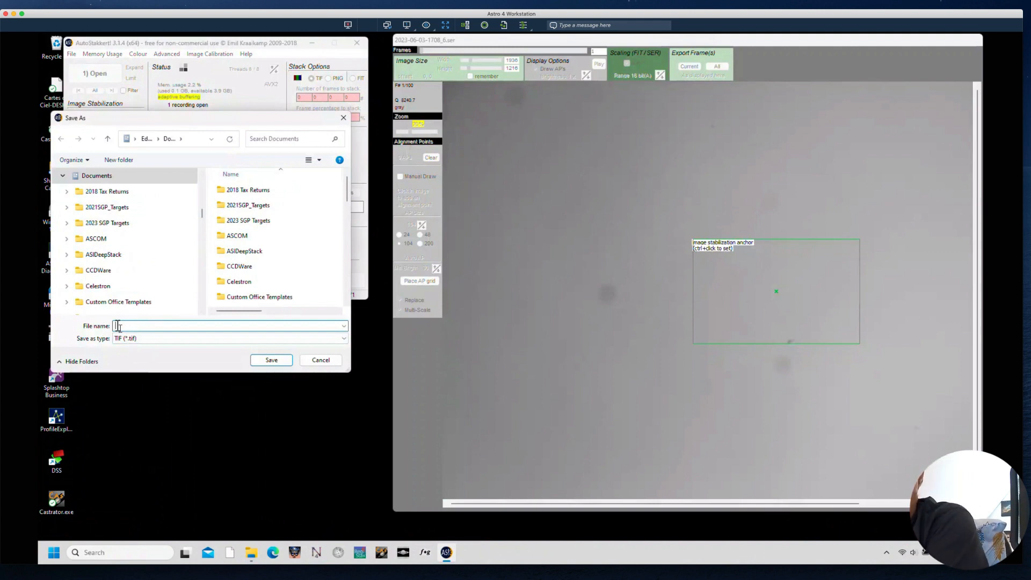
key(Caps_Lock)
text(M)
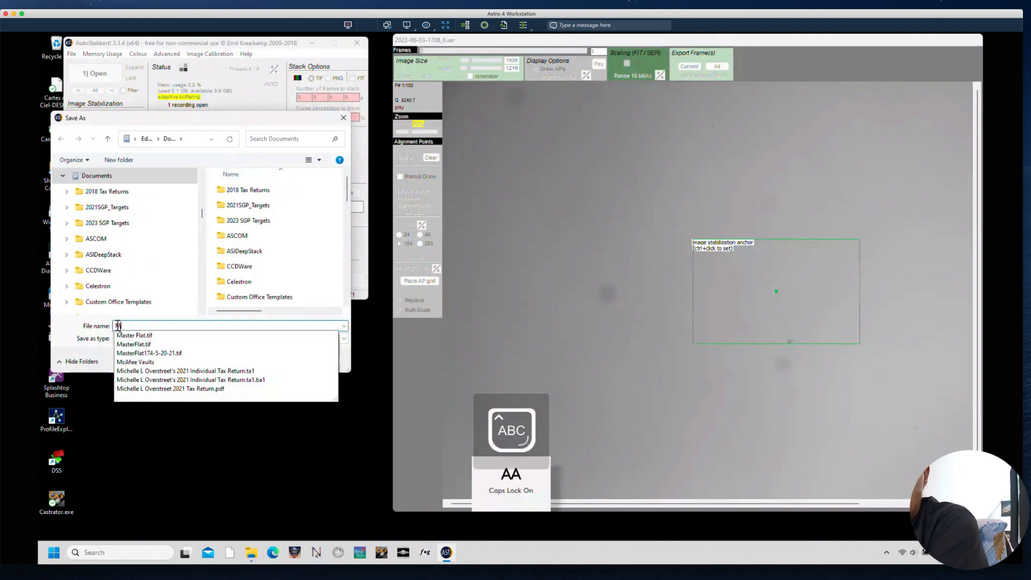
text(ASTERFLAT)
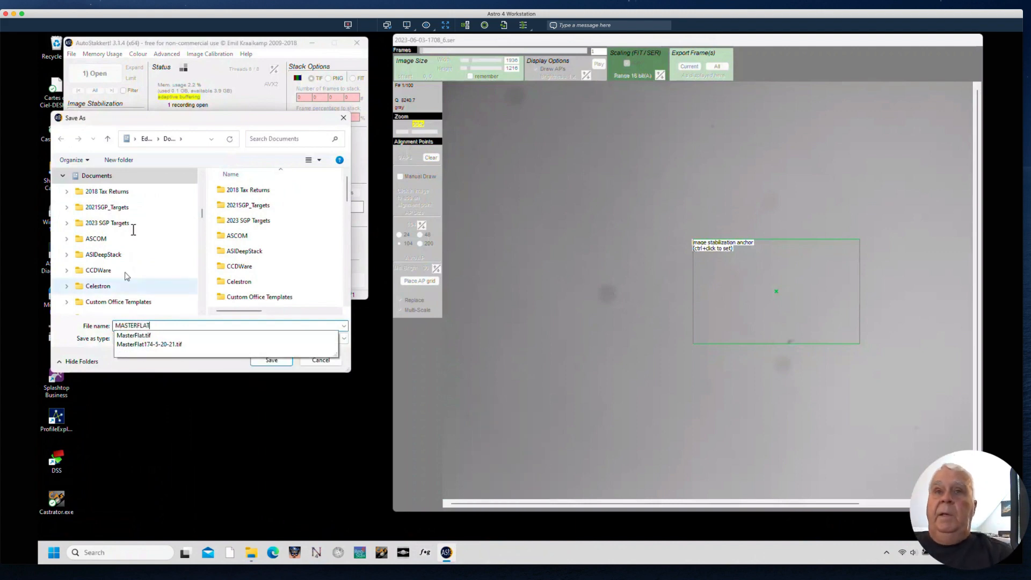
Step: Save the master frame as a TIF in the Flat folder under 6-3-23 Solar\2023-06-03 on drive E
drag(199, 214, 195, 305)
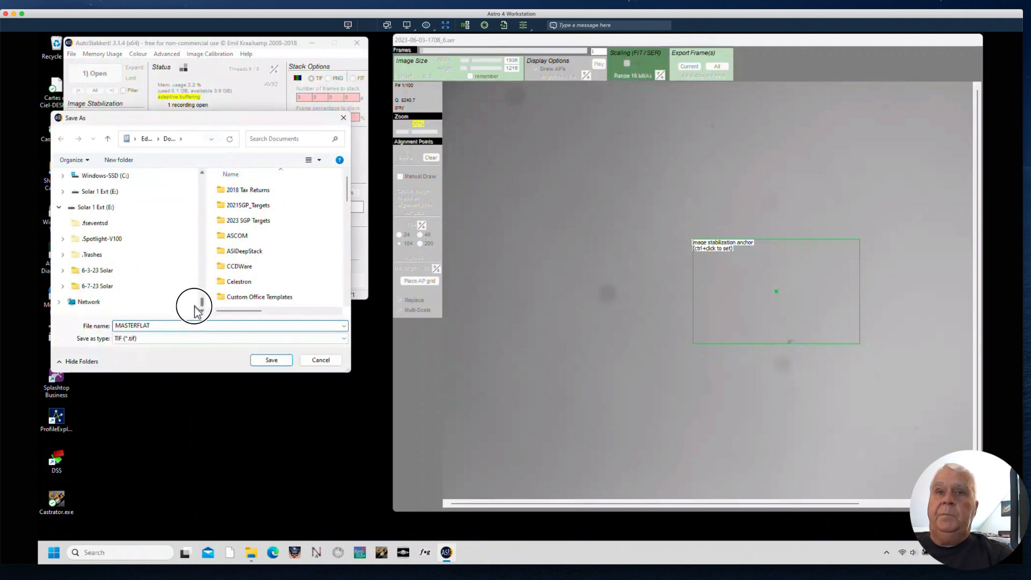
click(99, 273)
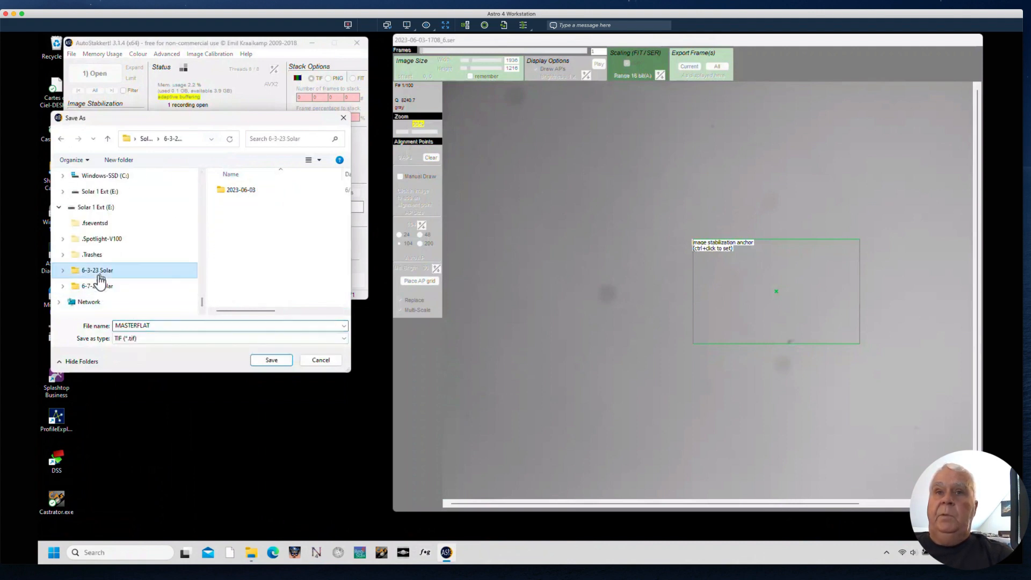
double_click(232, 190)
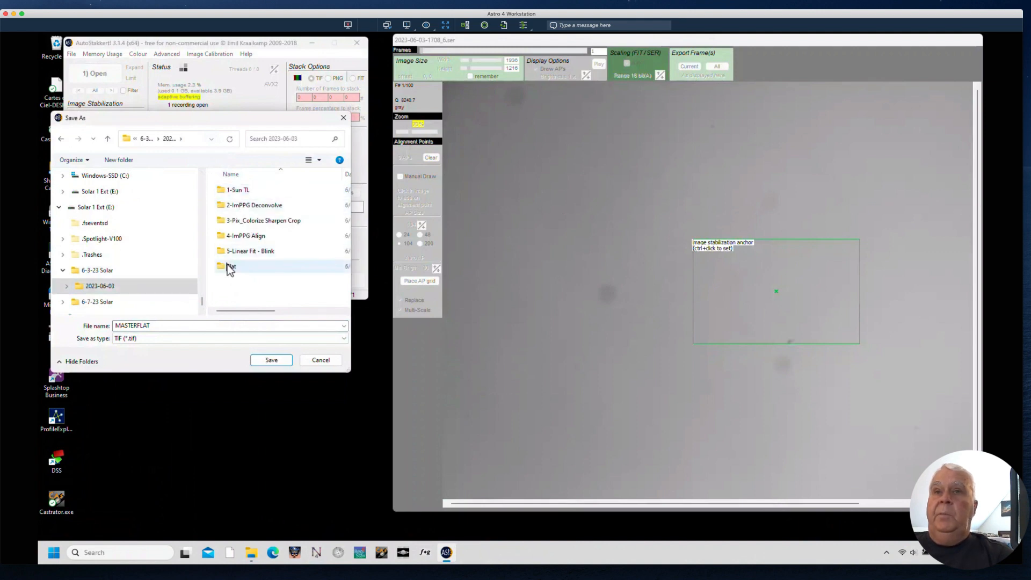
double_click(232, 266)
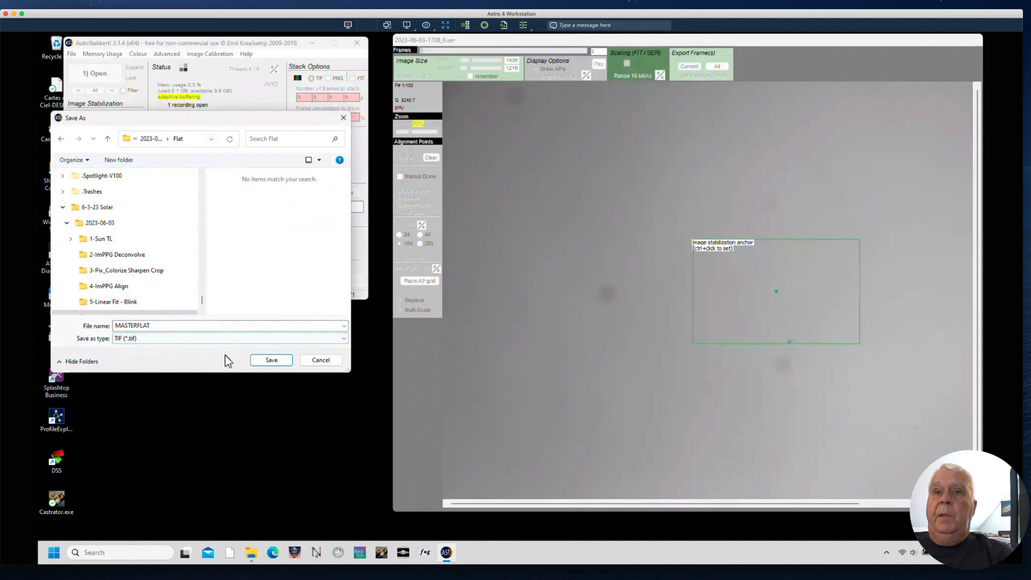
click(265, 360)
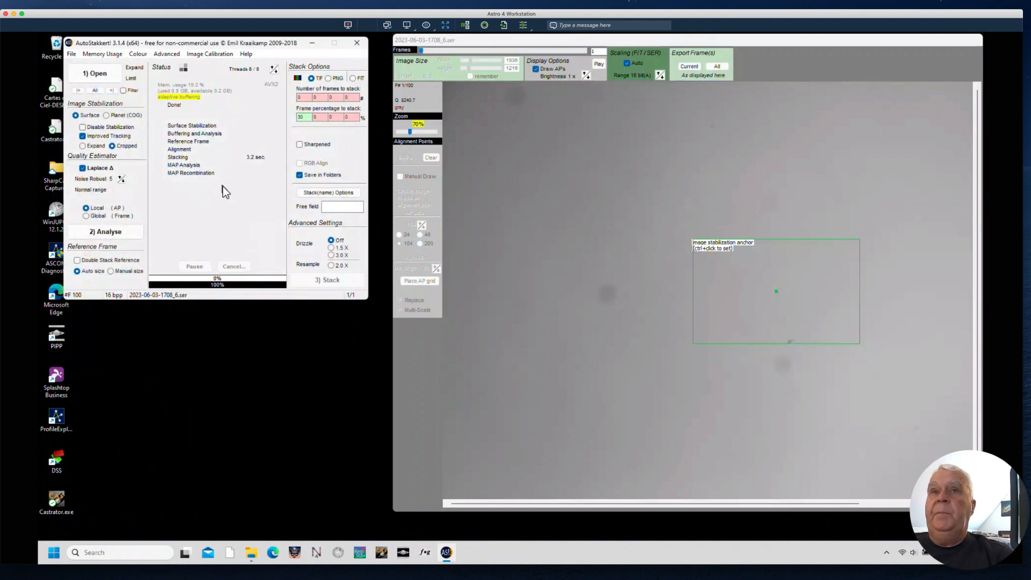
click(86, 76)
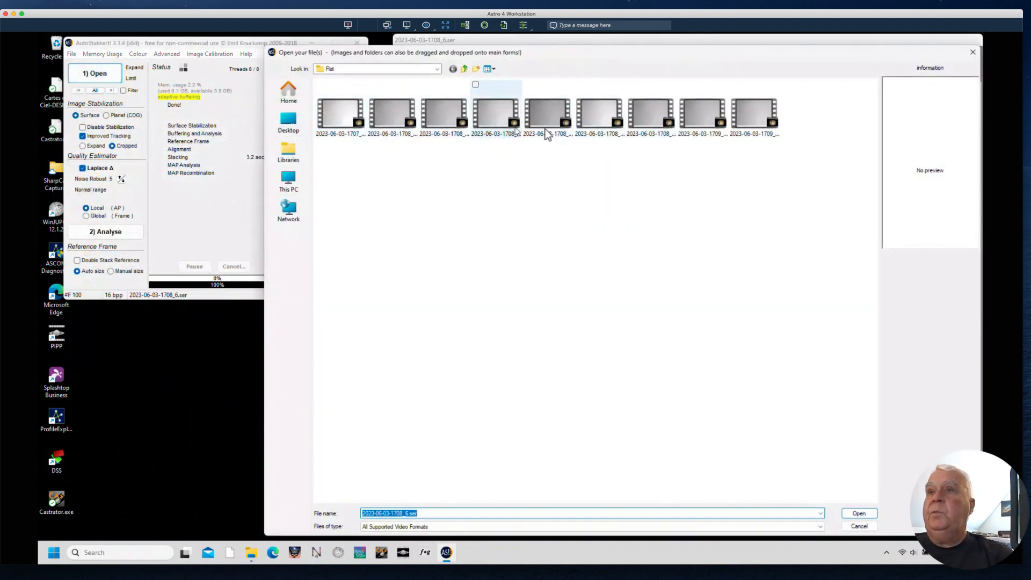
click(437, 70)
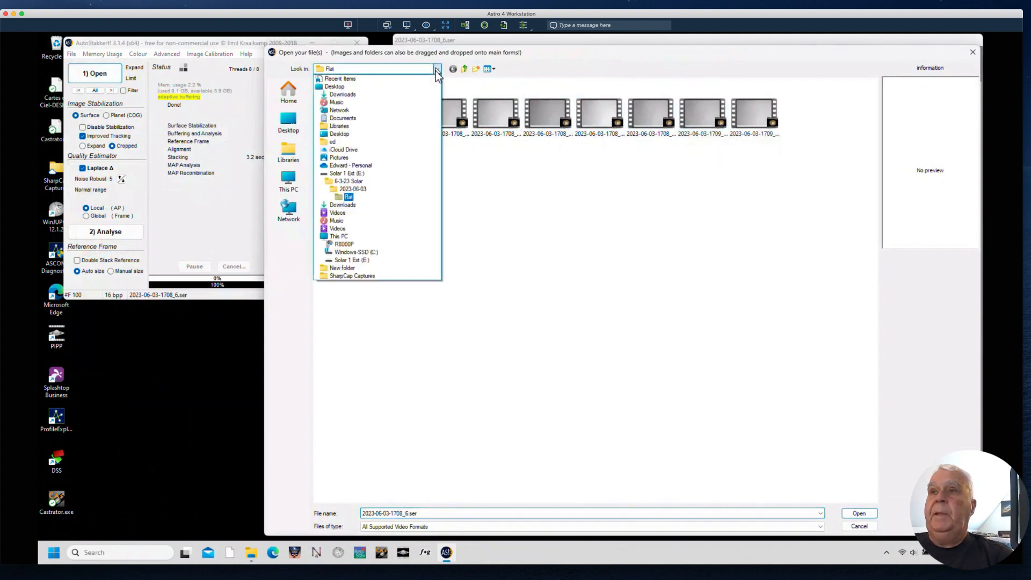
click(359, 191)
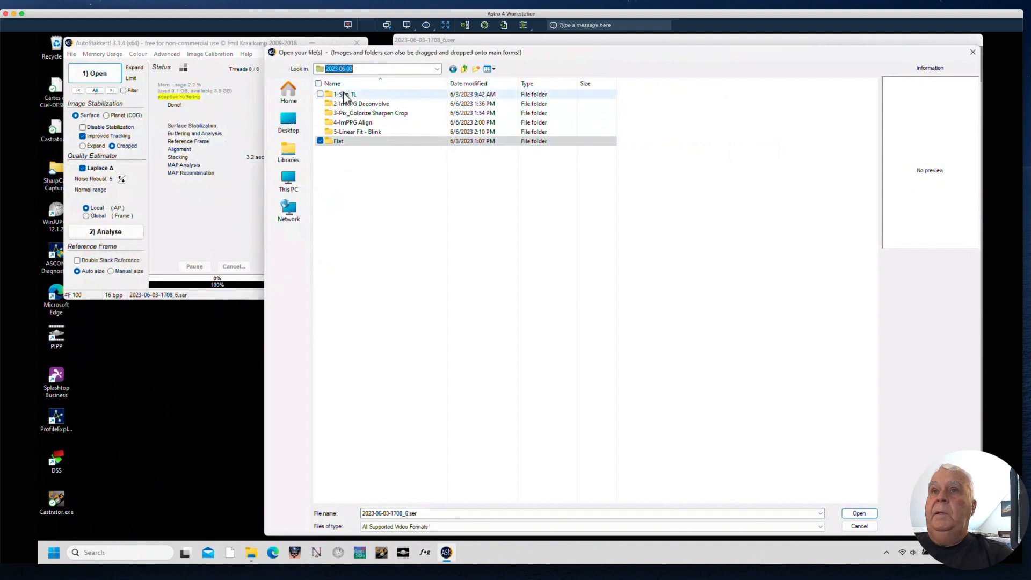
click(343, 98)
double_click(347, 97)
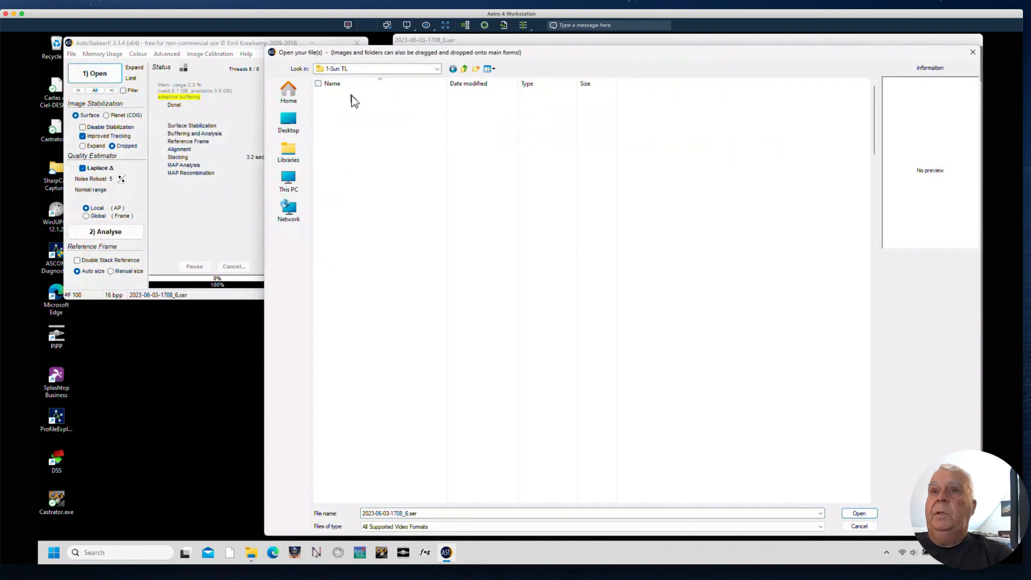
click(368, 104)
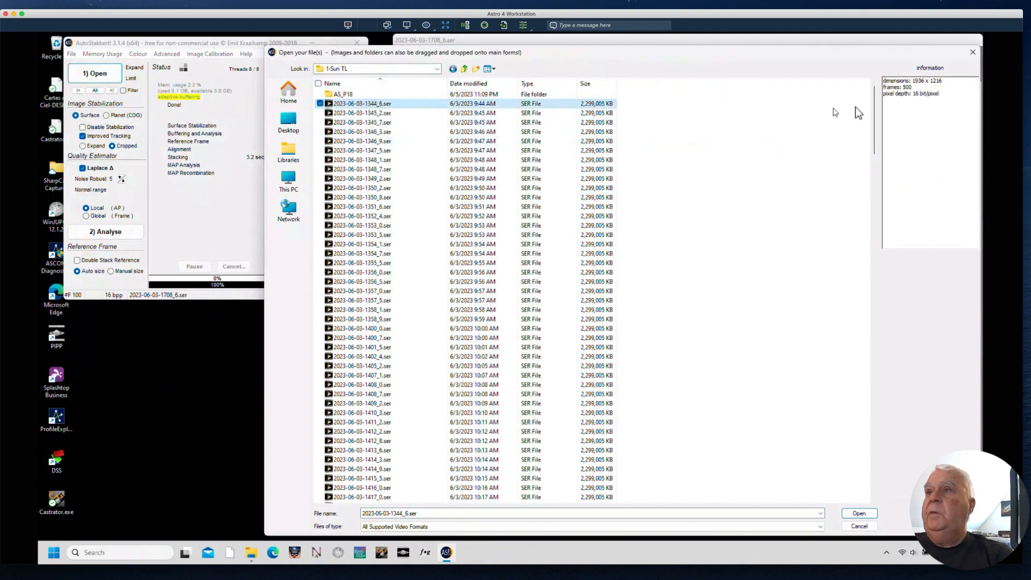
drag(872, 102, 872, 513)
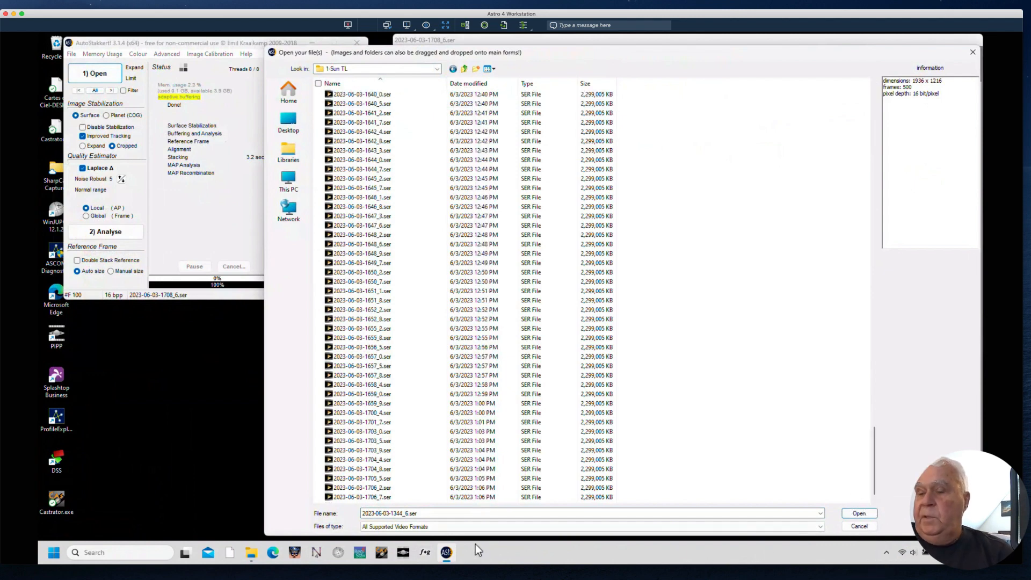
shift+click(376, 496)
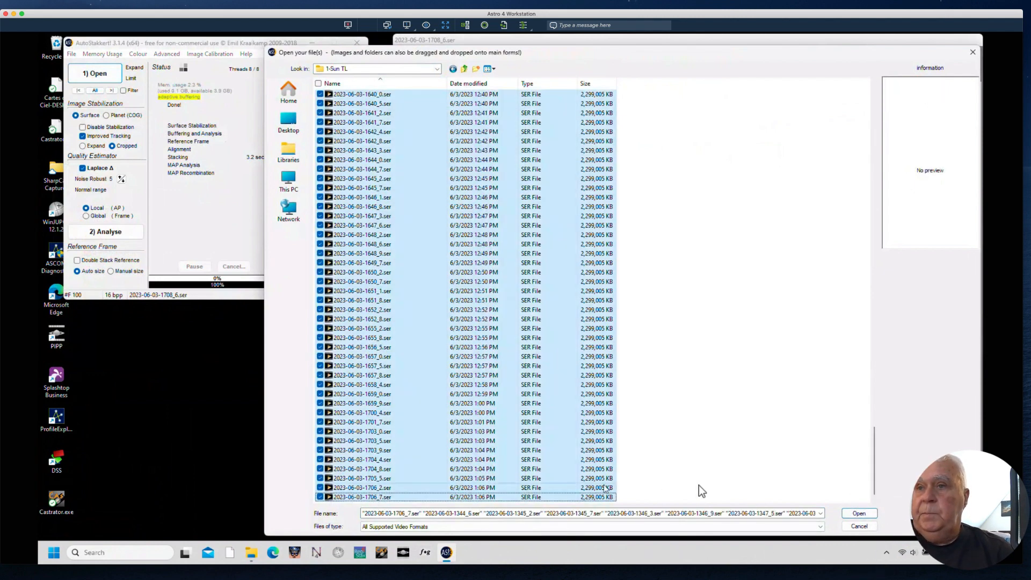
click(859, 512)
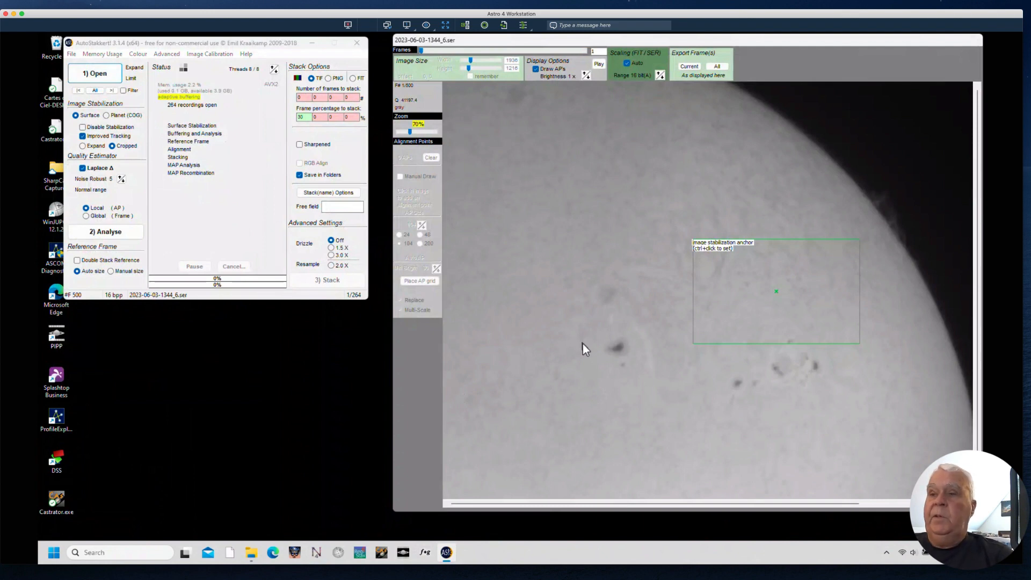
Step: Analyse the solar recording with the stabilization anchor on the isolated dark sunspot and Noise Robust set to 2
ctrl+click(616, 347)
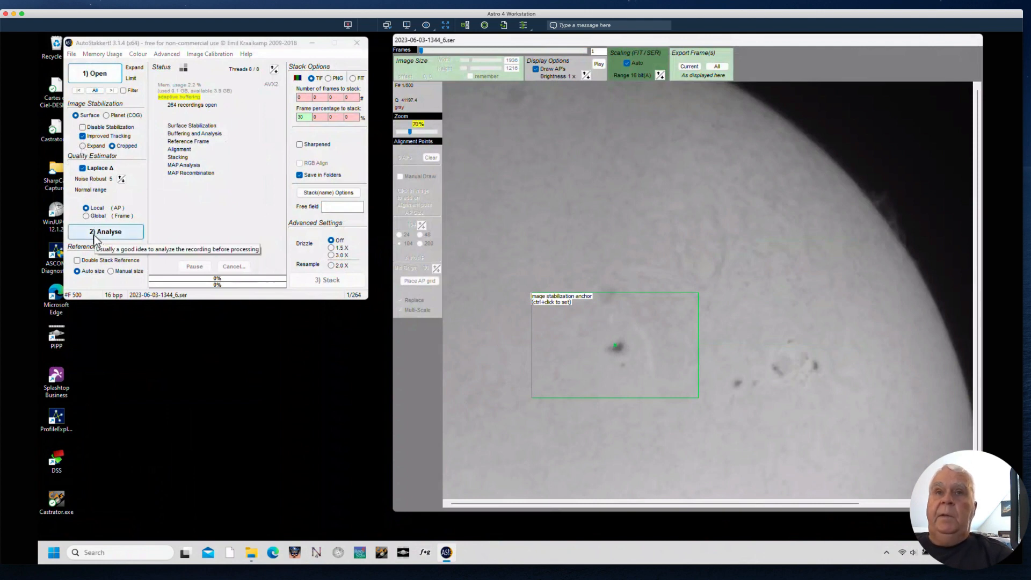
click(123, 182)
click(123, 181)
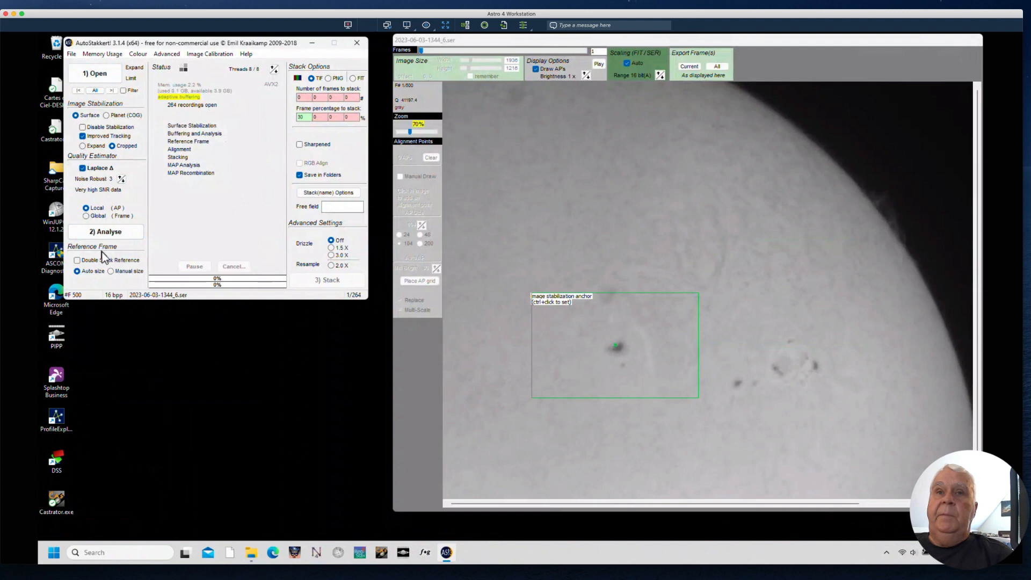
click(120, 178)
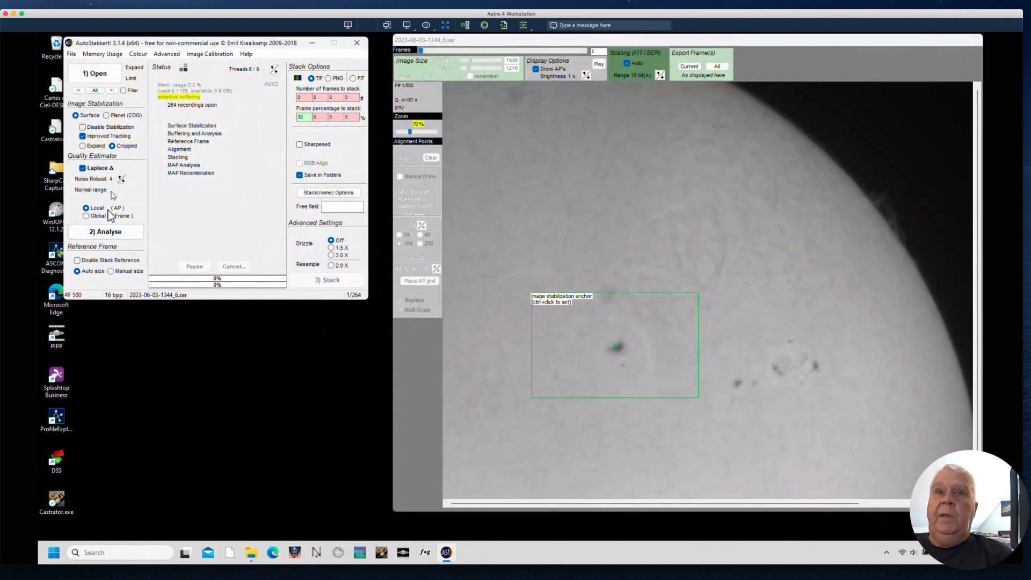
click(121, 181)
click(121, 181)
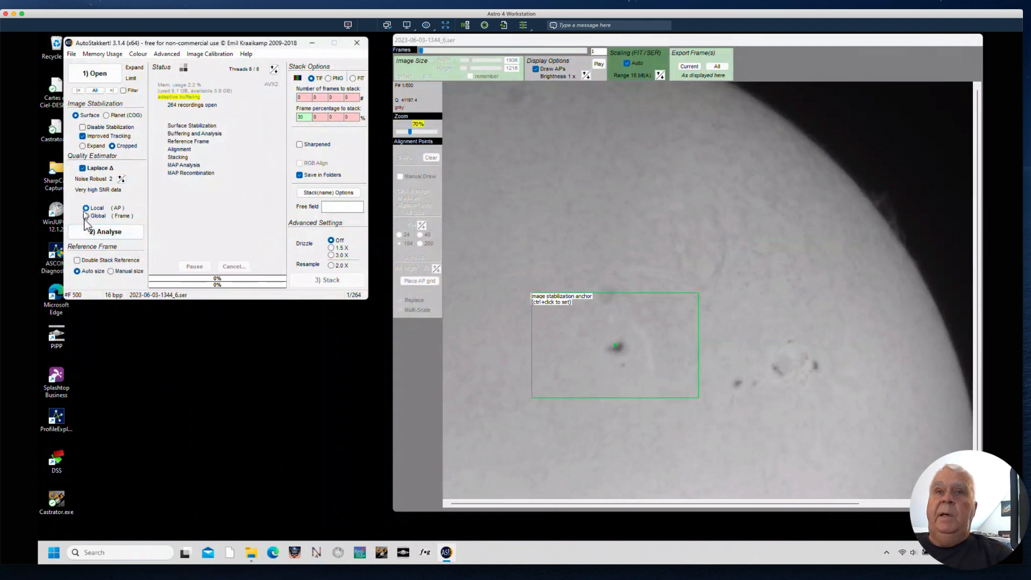
click(93, 232)
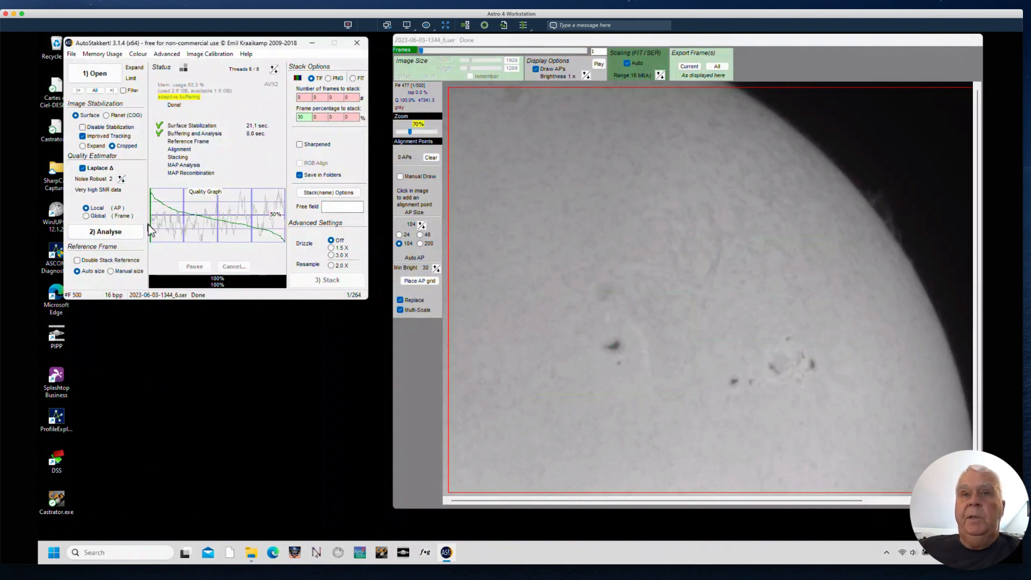
Step: Place single sample alignment points with AP sizes 104, 200 and 48 on the solar disk
click(421, 323)
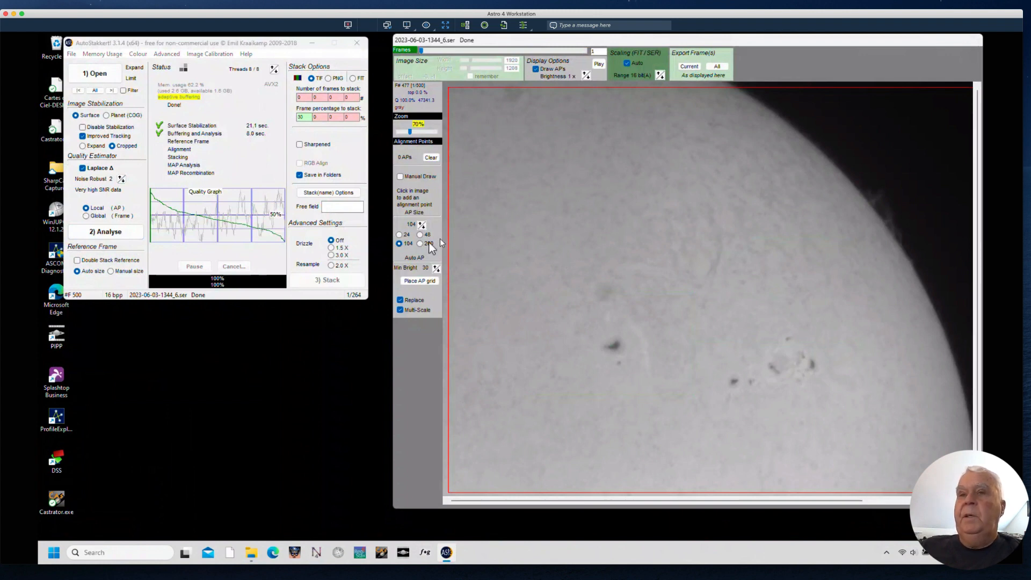
click(527, 214)
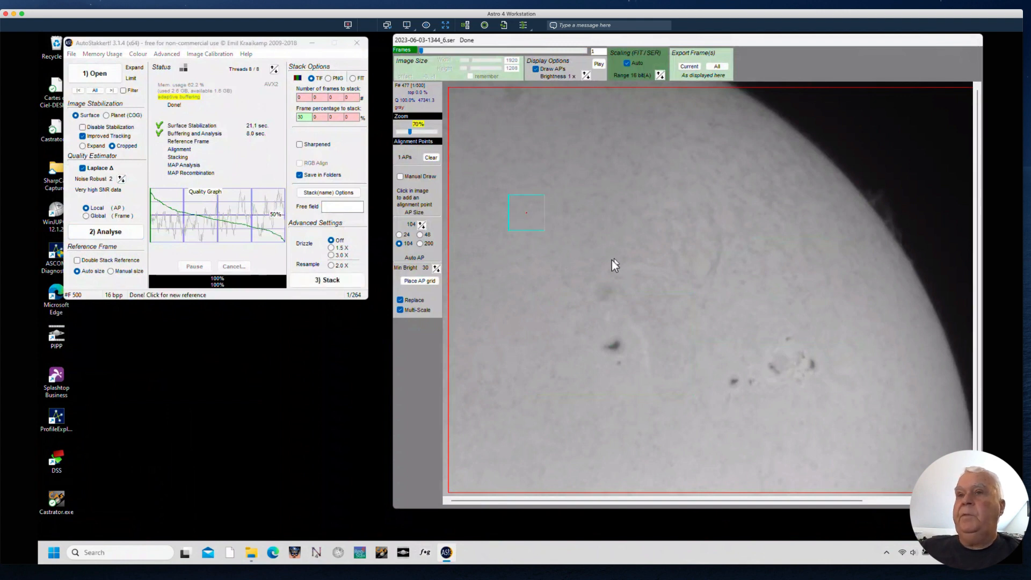
click(420, 243)
click(581, 236)
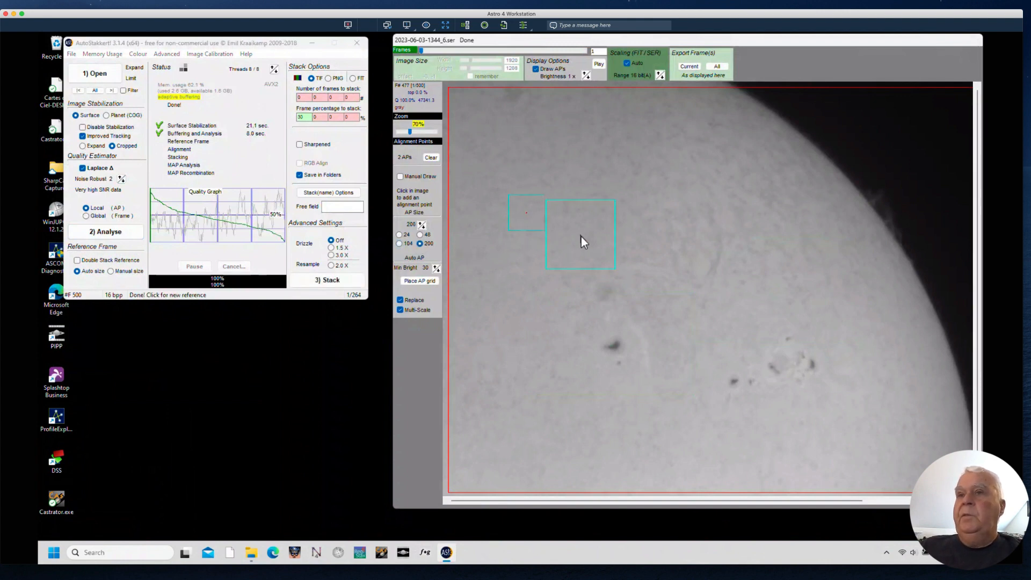
click(420, 234)
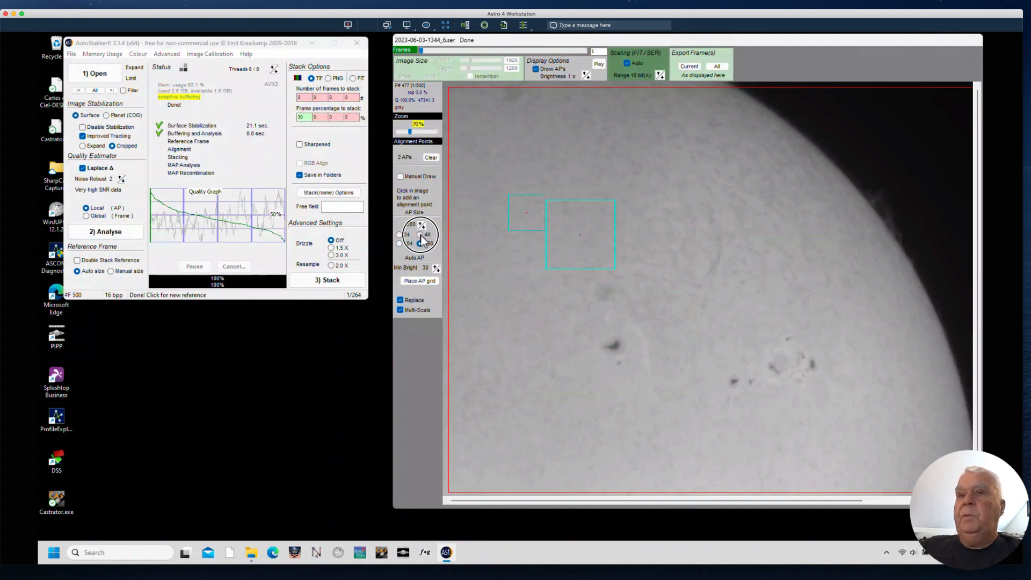
click(550, 157)
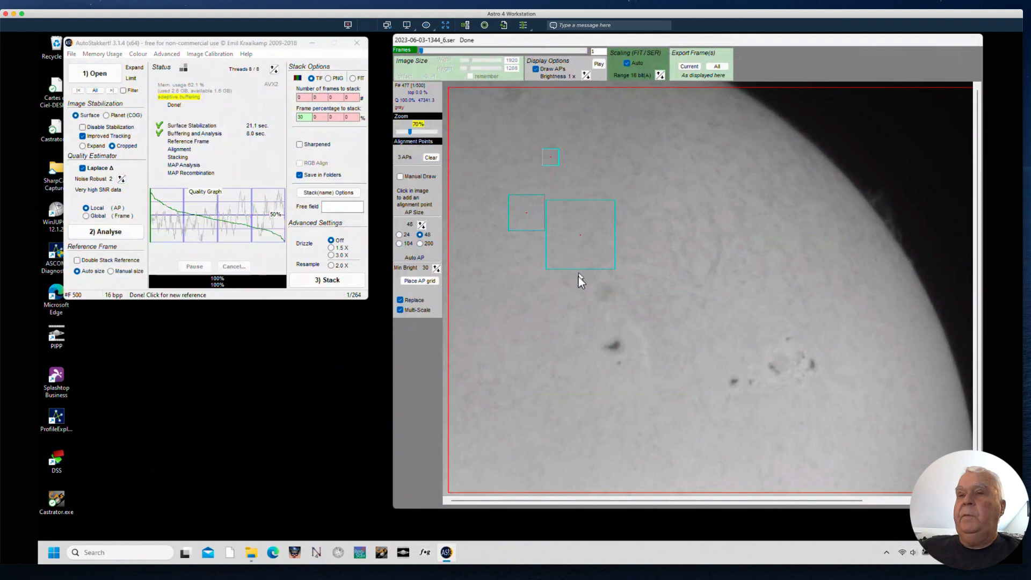
Step: Replace the sample alignment points with an automatic grid of AP size 104 and select the frame percentage for stacking
click(399, 243)
click(430, 158)
click(419, 281)
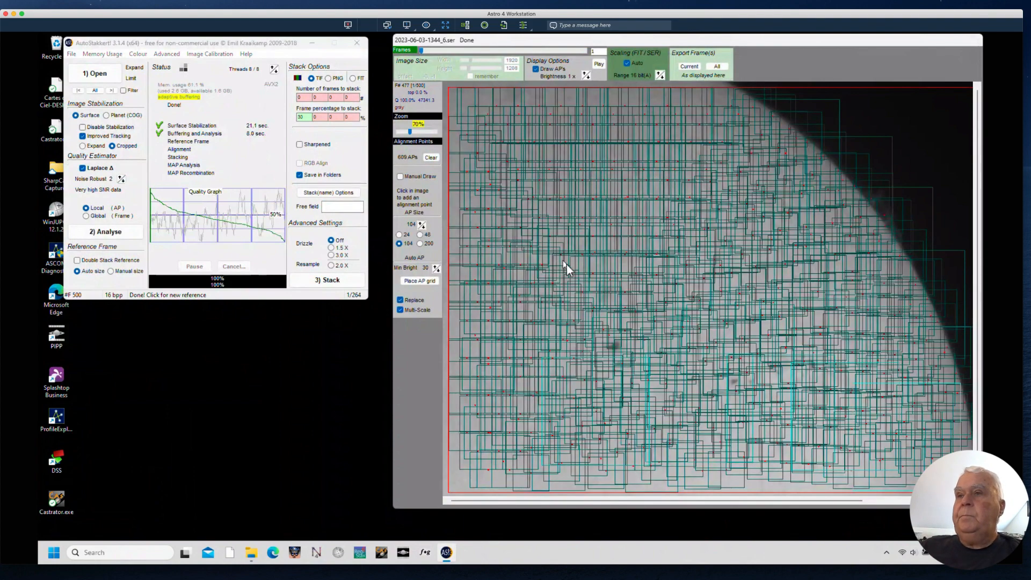
click(305, 116)
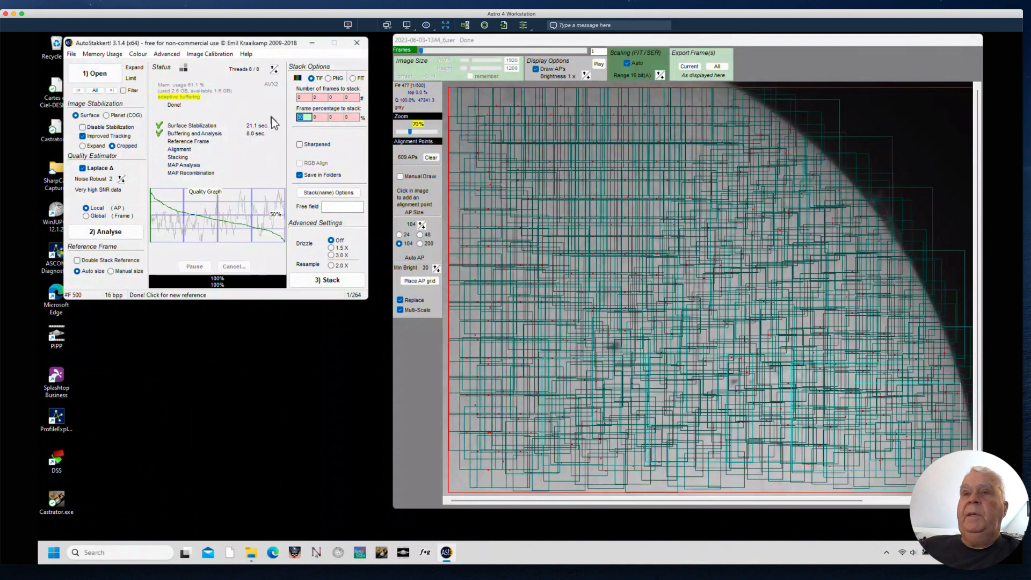
Step: Switch to File Explorer, show the 1-Sun TL folder under 6-3-23 Solar\2023-06-03 and move the window clear of the stack options
click(250, 553)
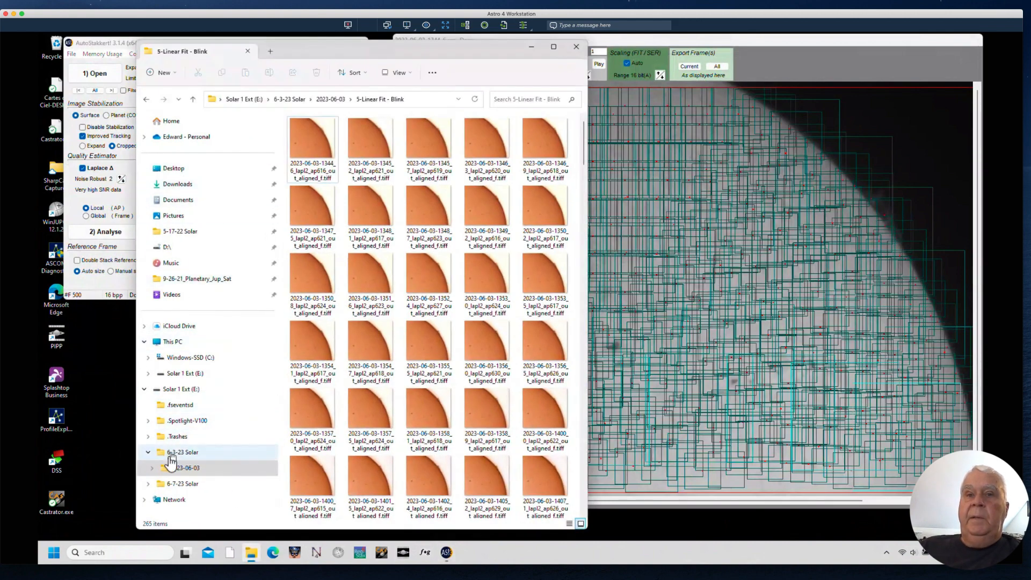
click(183, 467)
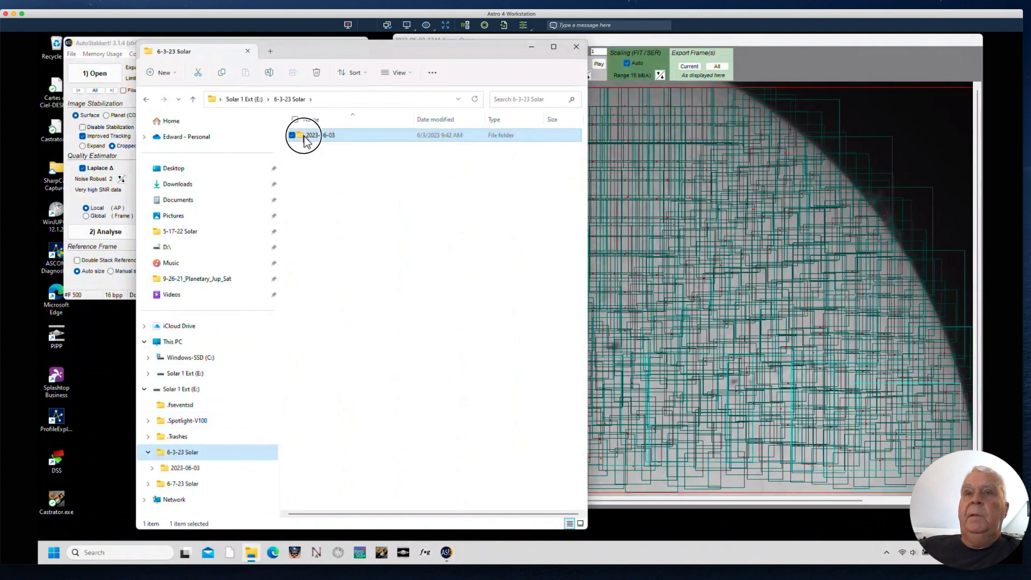
double_click(335, 137)
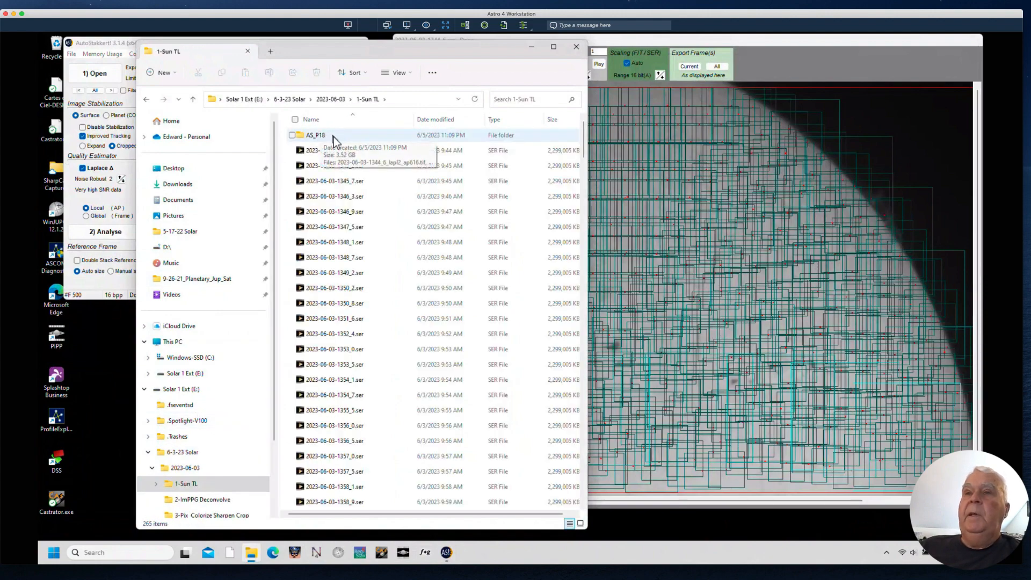
drag(395, 56, 591, 200)
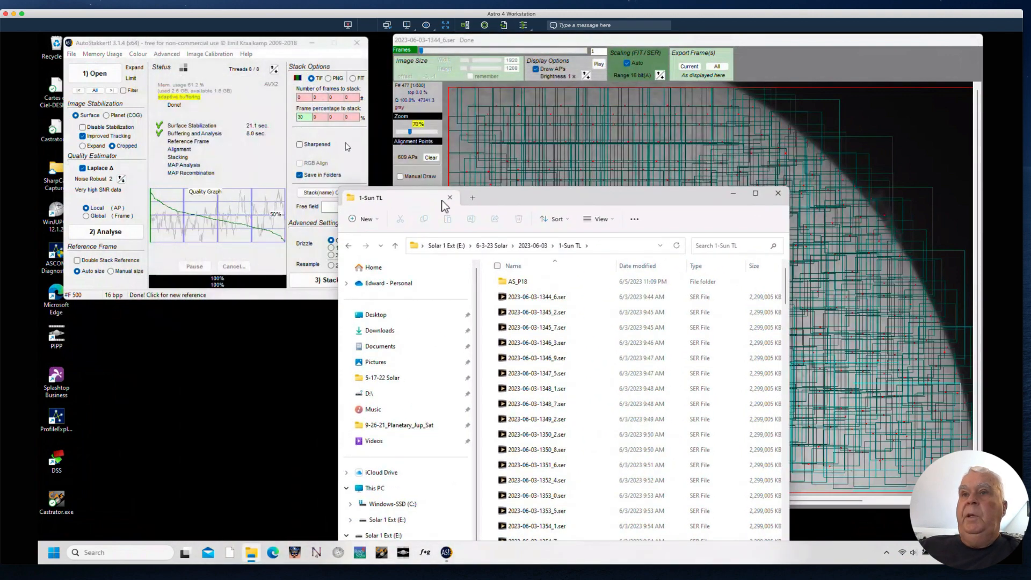
Step: Minimize File Explorer to return to AutoStakkert, set the frame percentage to stack to 19 and start stacking the recordings
drag(524, 203, 435, 76)
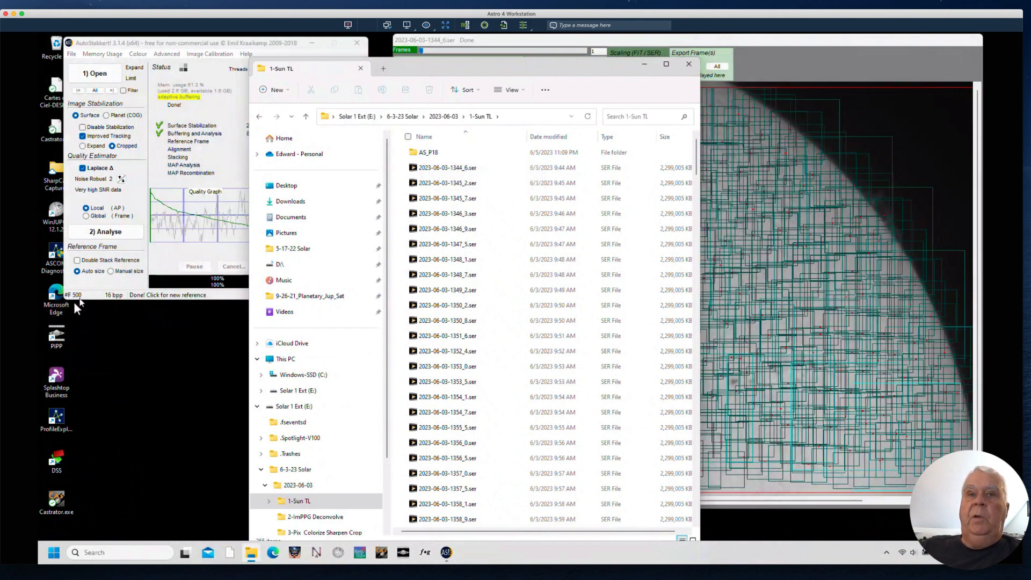
click(645, 65)
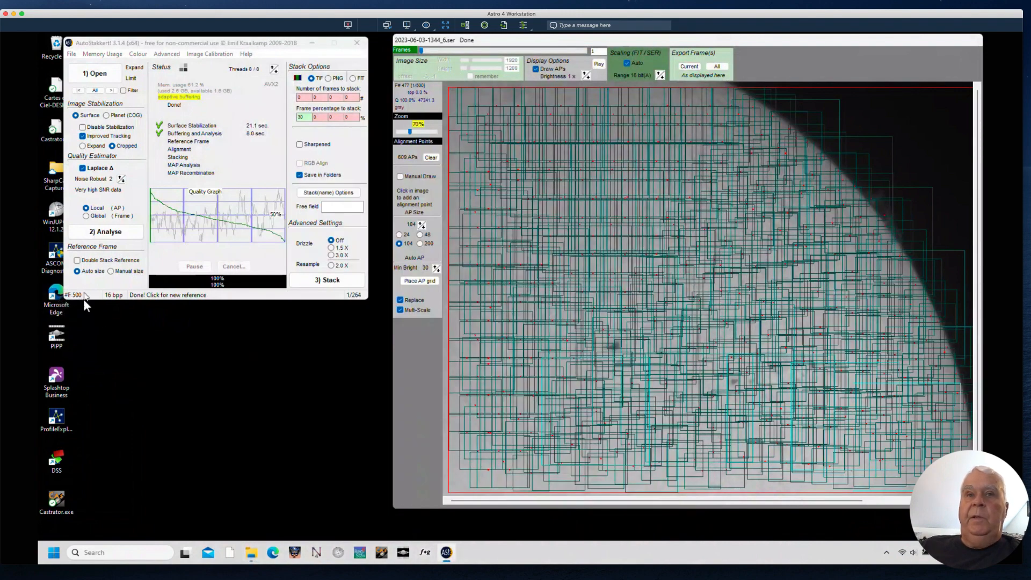
mouse_move(73, 295)
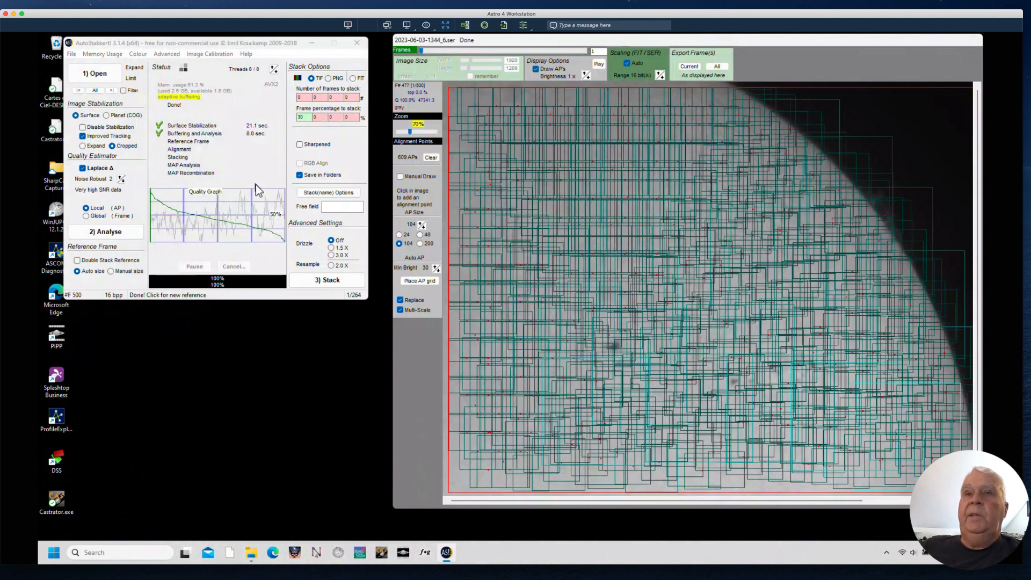
double_click(301, 117)
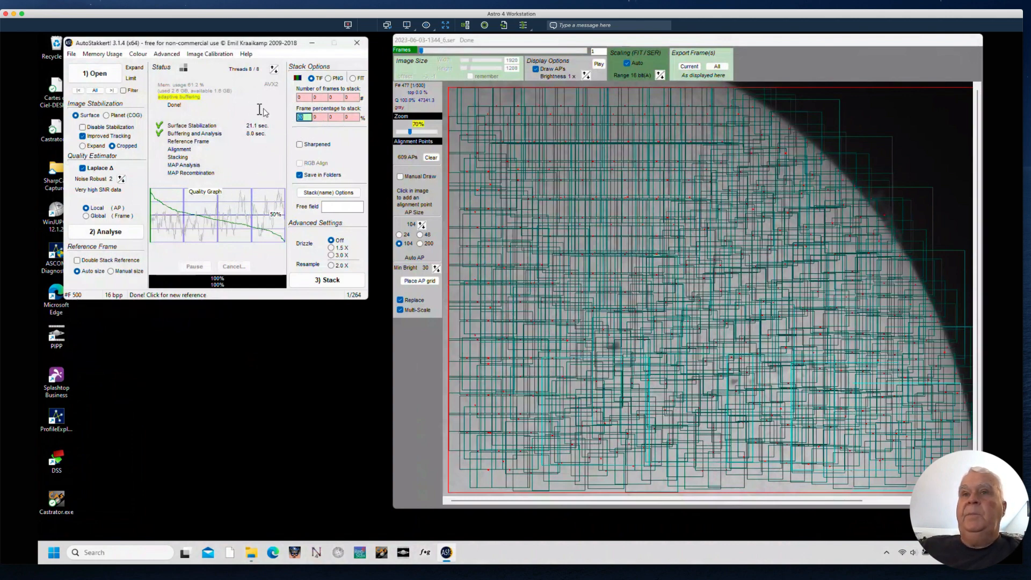
text(15)
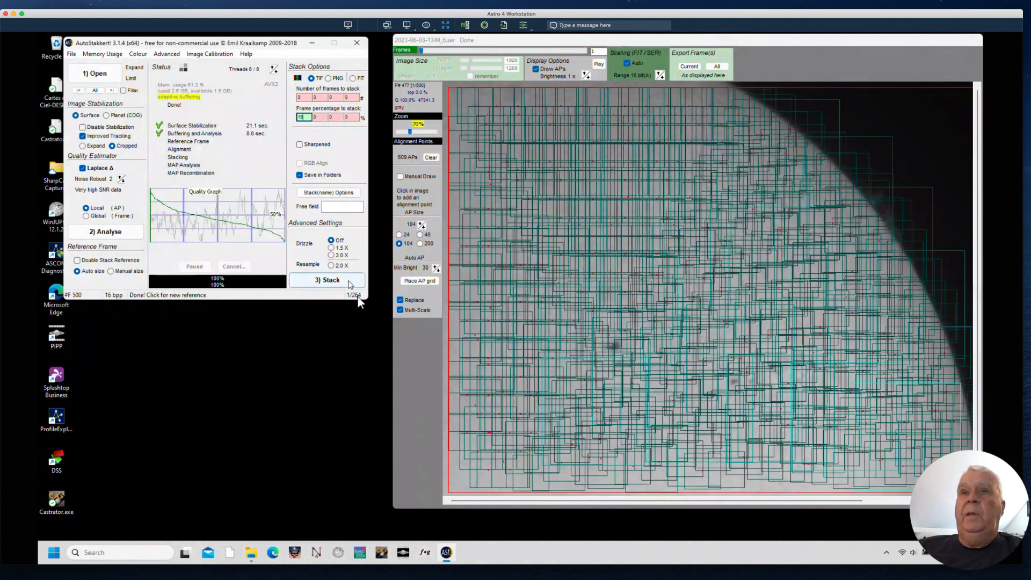
click(322, 281)
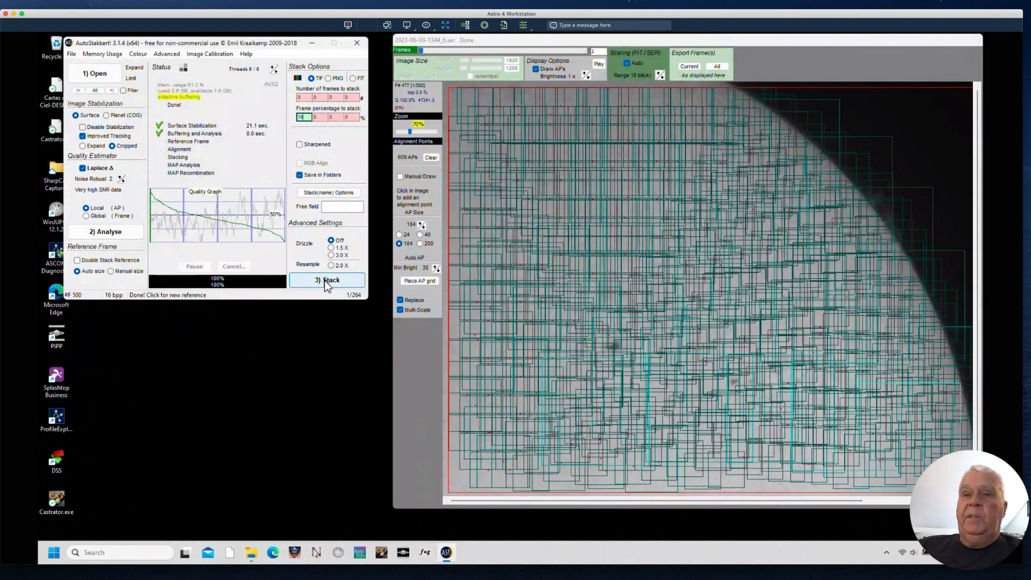
click(326, 281)
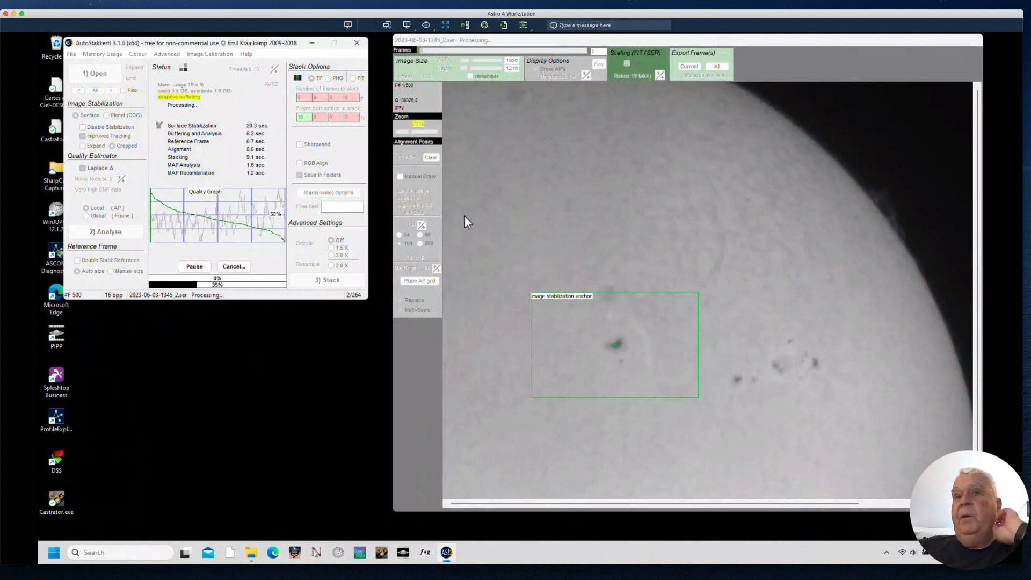
Step: Cancel the running stack and load MASTERFLAT.tif from the Flat folder as the master flat
click(232, 267)
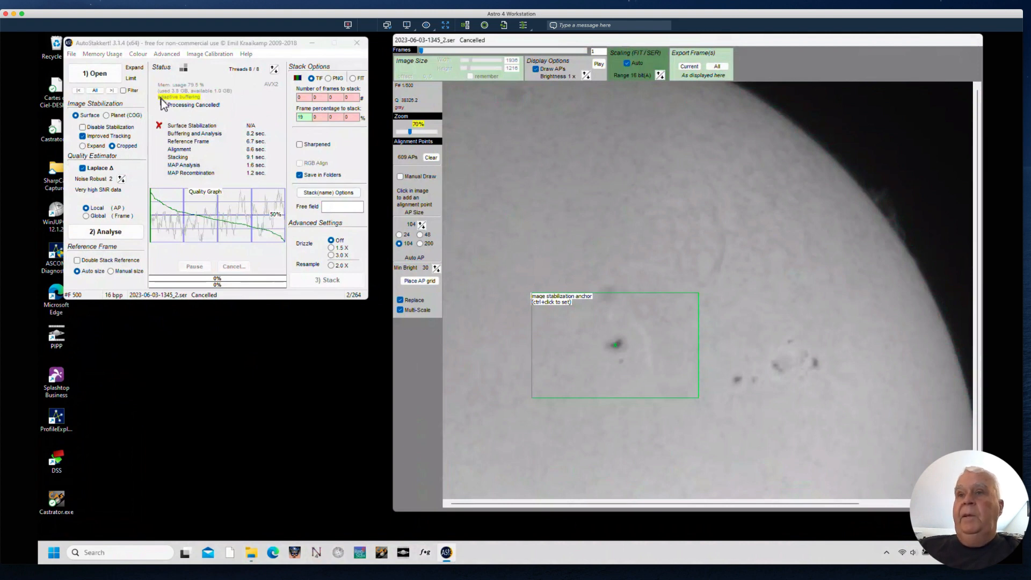
click(199, 55)
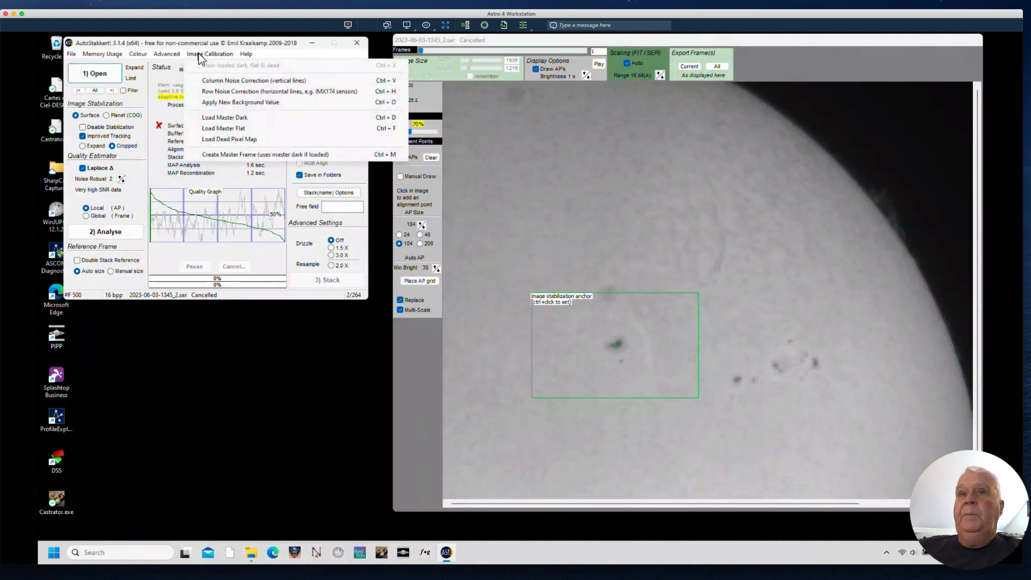
click(224, 130)
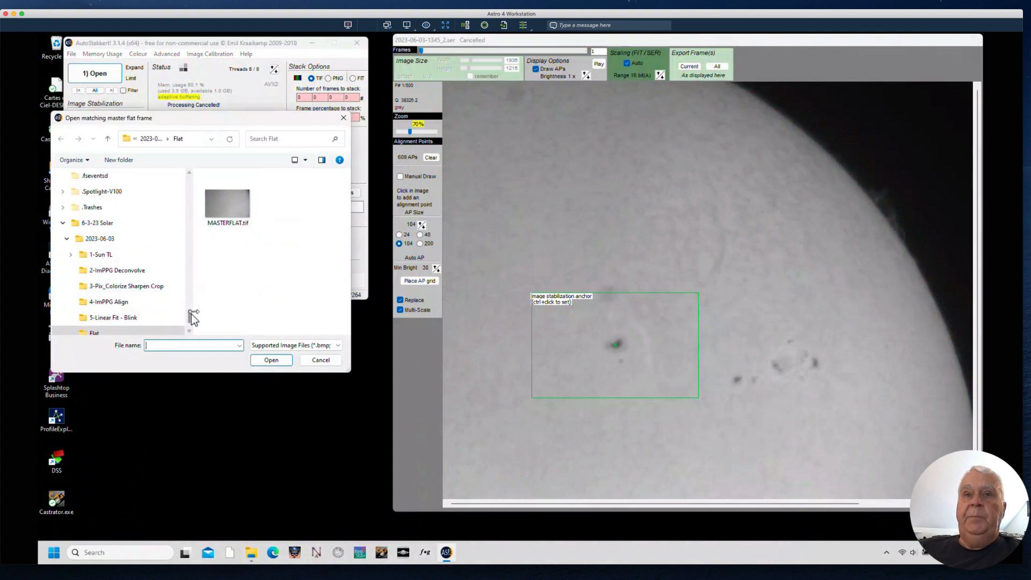
drag(191, 317, 189, 326)
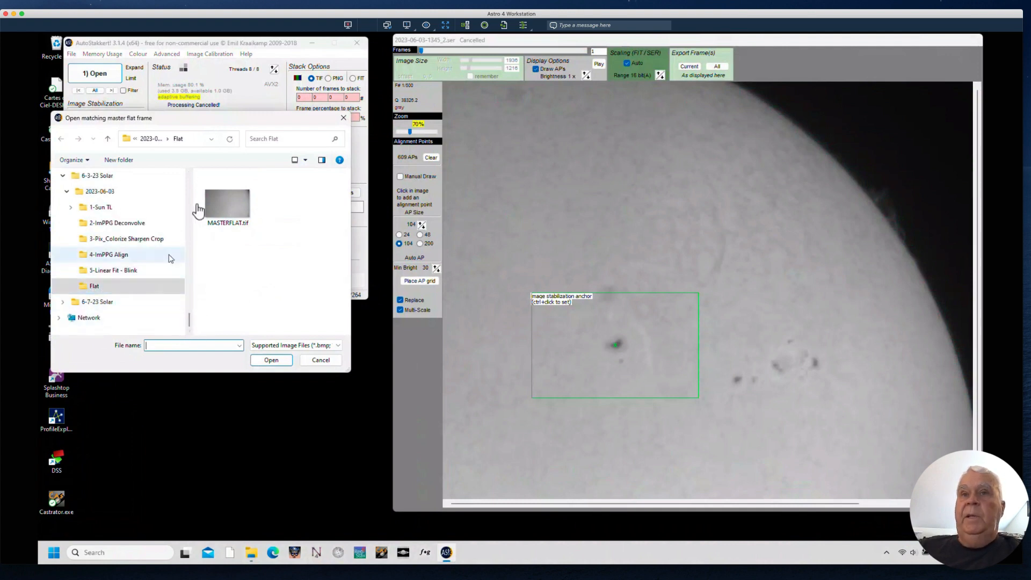
click(228, 205)
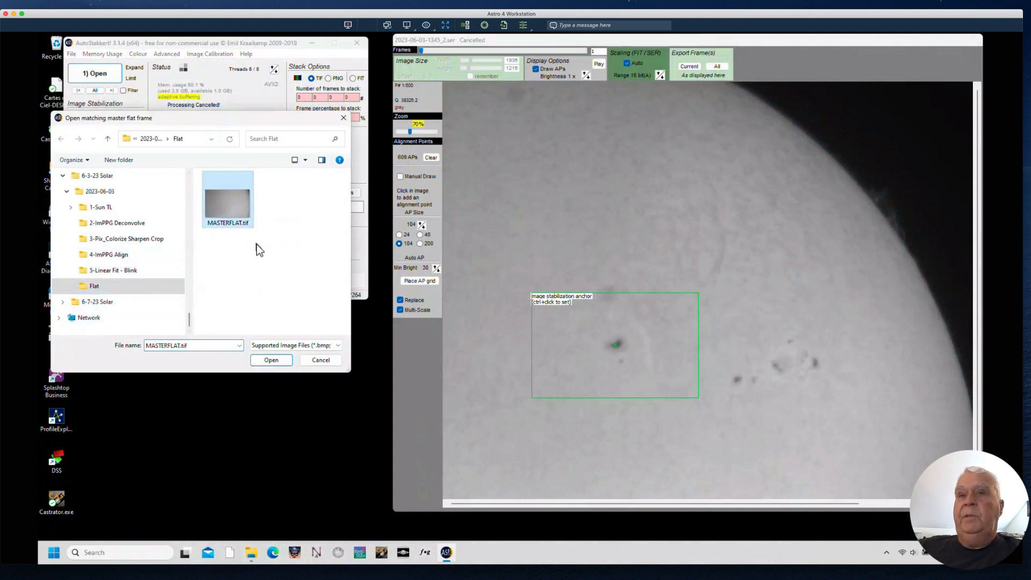
click(271, 360)
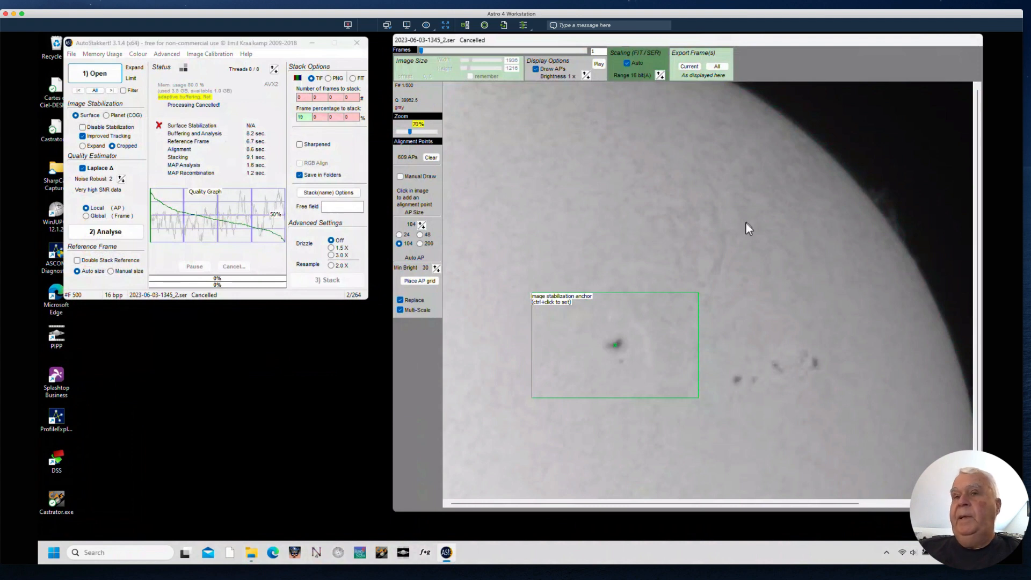
Step: Analyse the recordings again with the flat applied and stack them using a new automatic grid of AP size 104
click(108, 232)
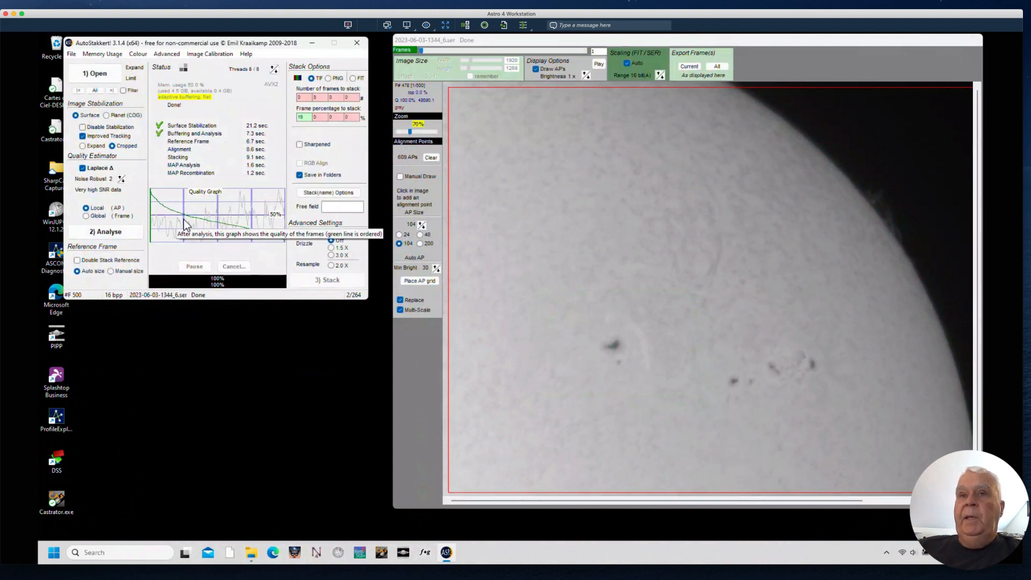
click(712, 400)
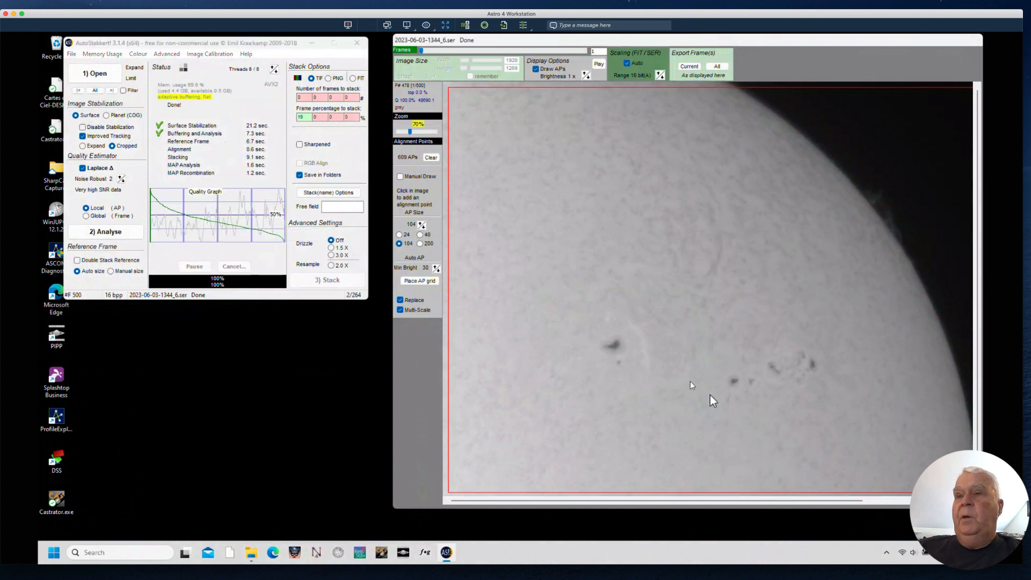
click(414, 283)
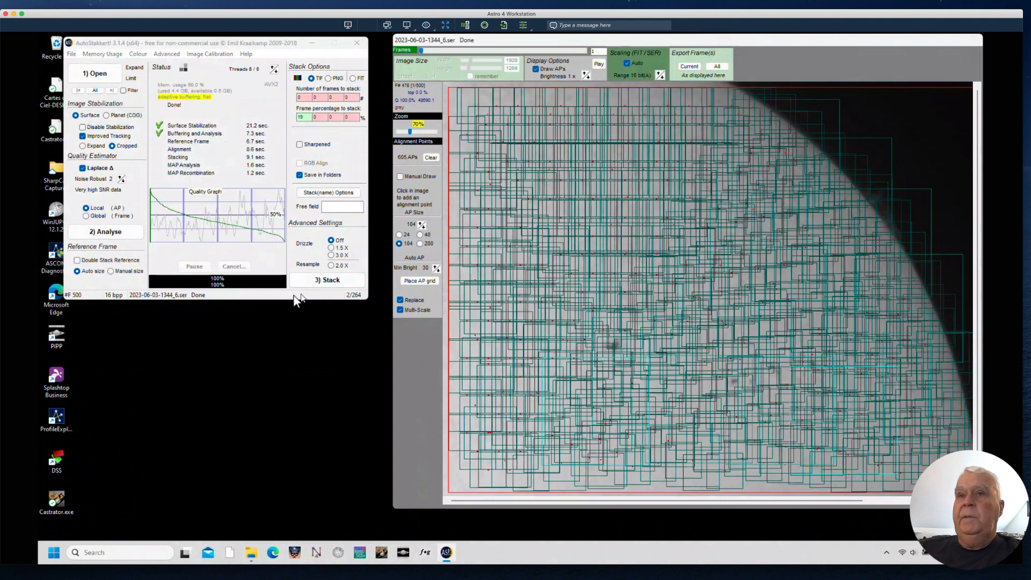
click(329, 282)
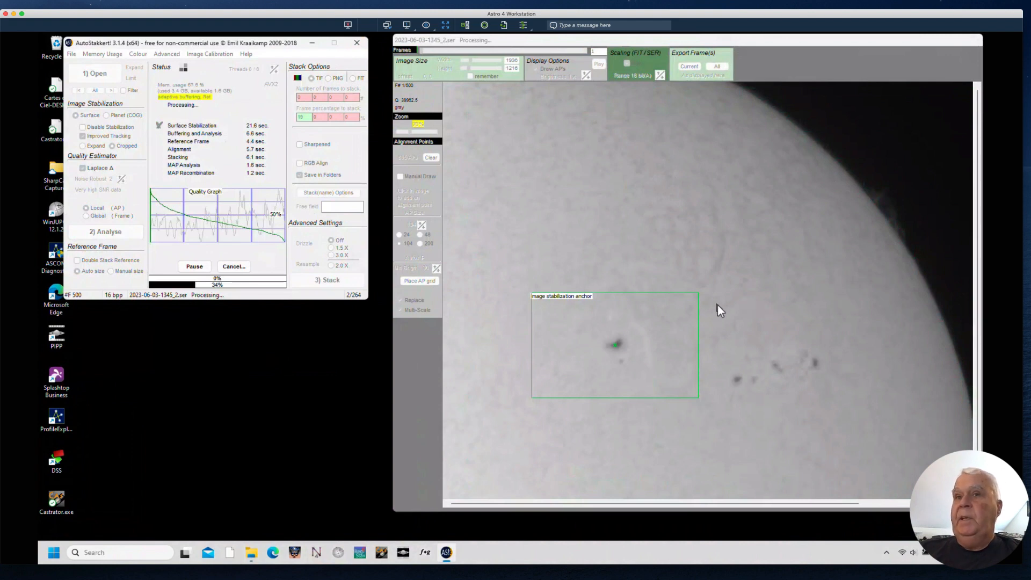
Step: Switch to File Explorer and open the AS_P19 output folder inside 1-Sun TL
click(250, 553)
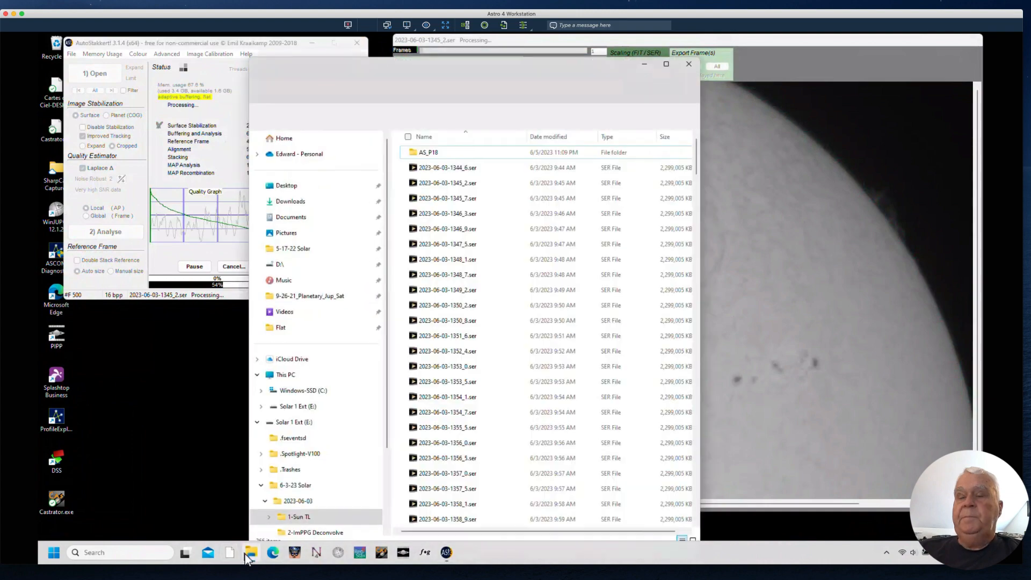
click(306, 500)
click(304, 517)
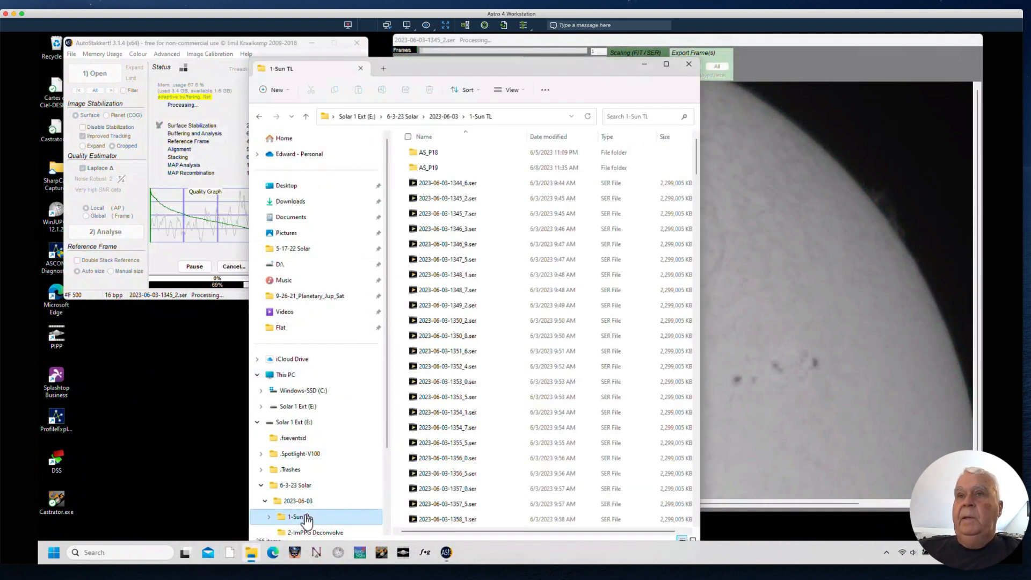
mouse_move(424, 170)
double_click(425, 168)
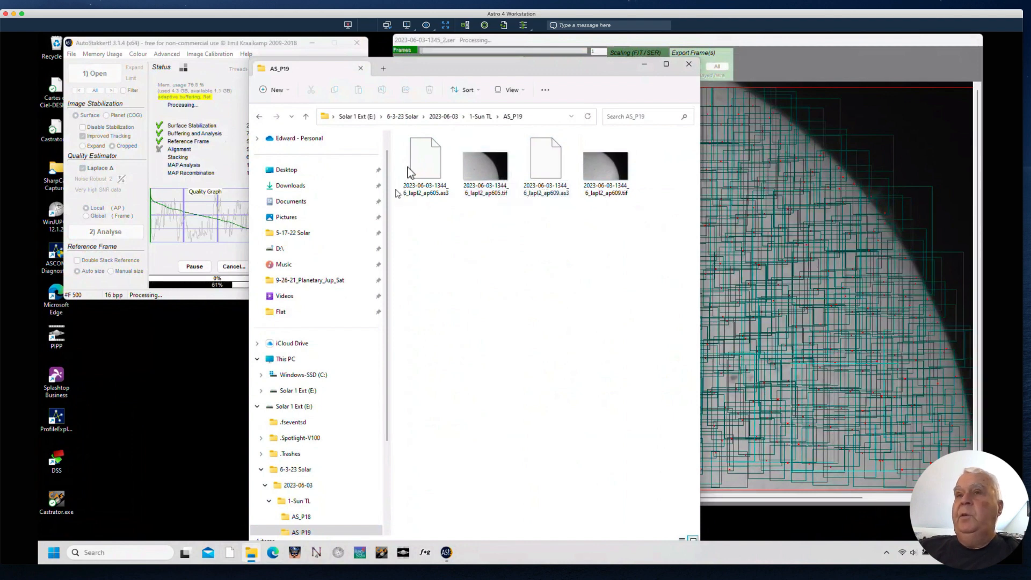
Step: Show the AS_P19 files in Details view sorted by type to examine the AS3 and TIF outputs, and close the window
click(513, 90)
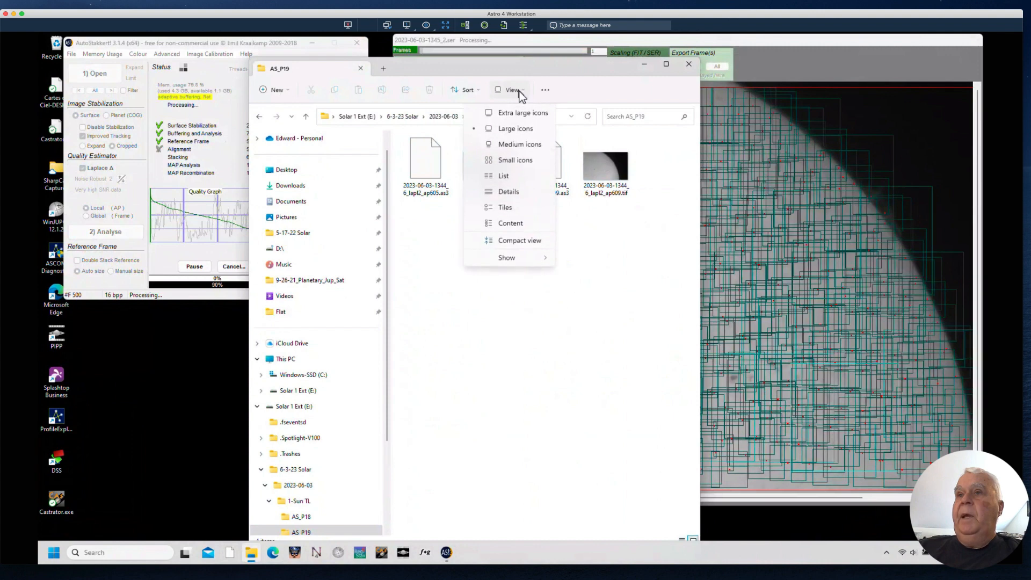
click(503, 176)
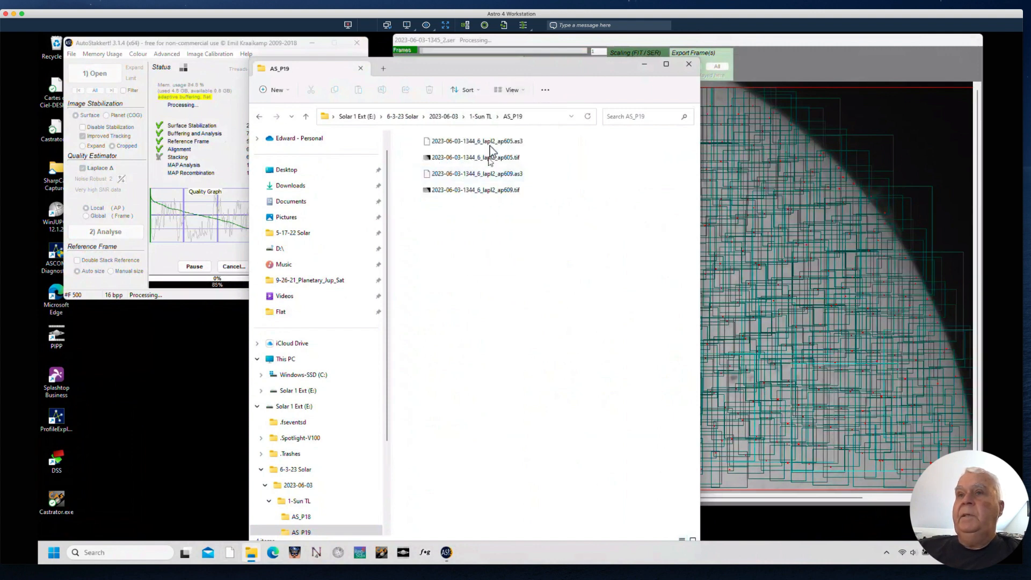
click(515, 92)
click(499, 193)
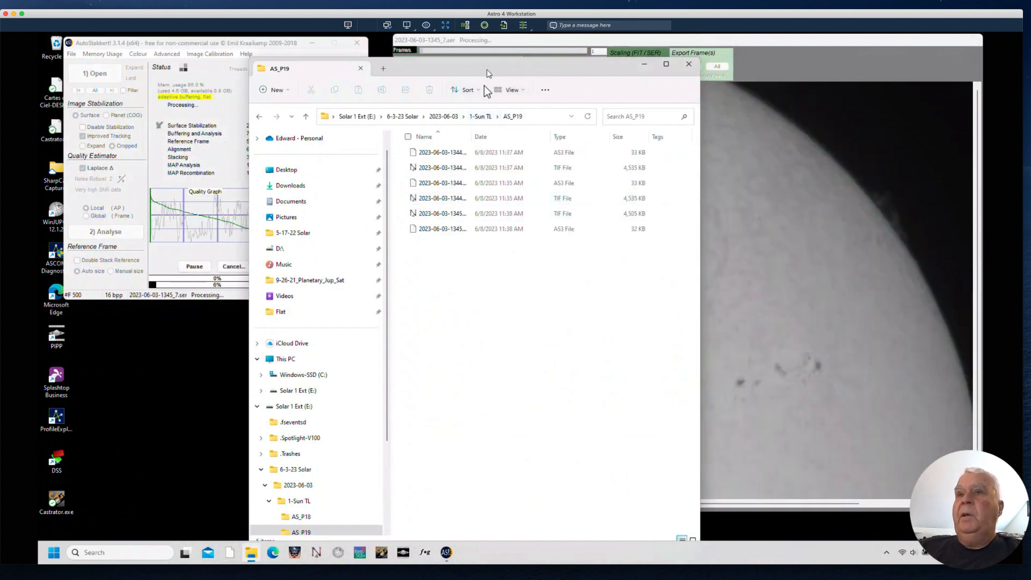
click(562, 136)
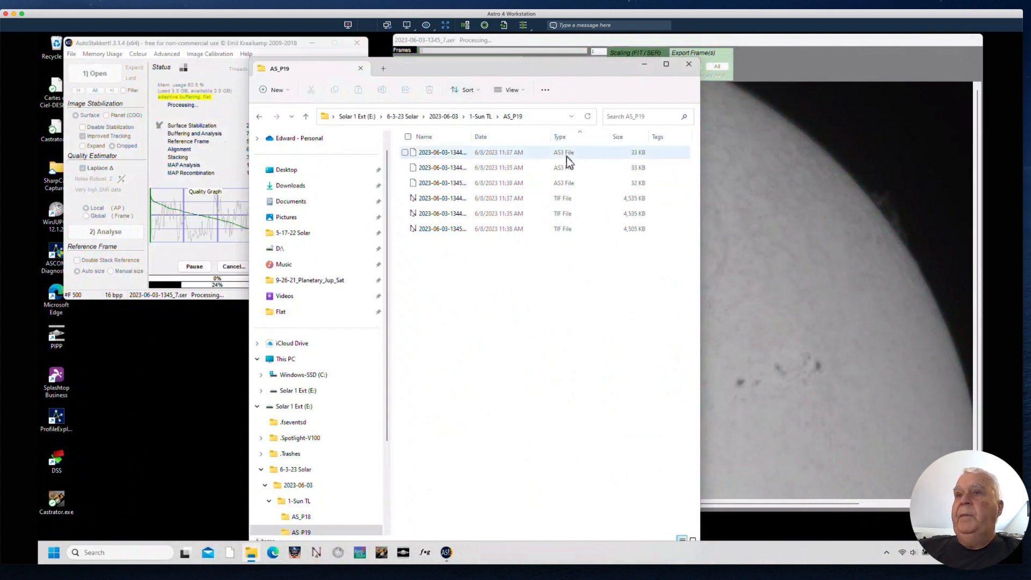
click(566, 155)
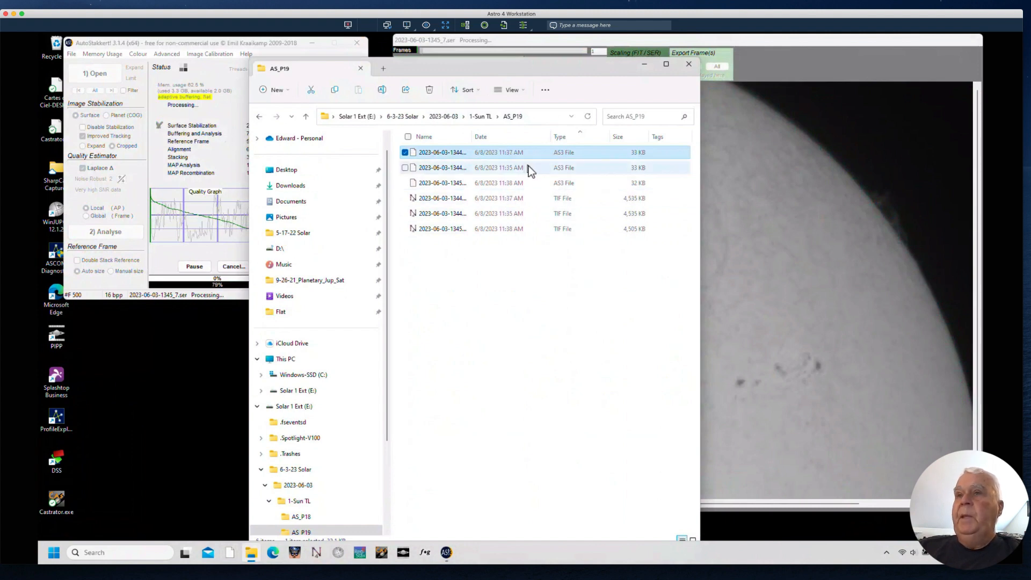
click(688, 65)
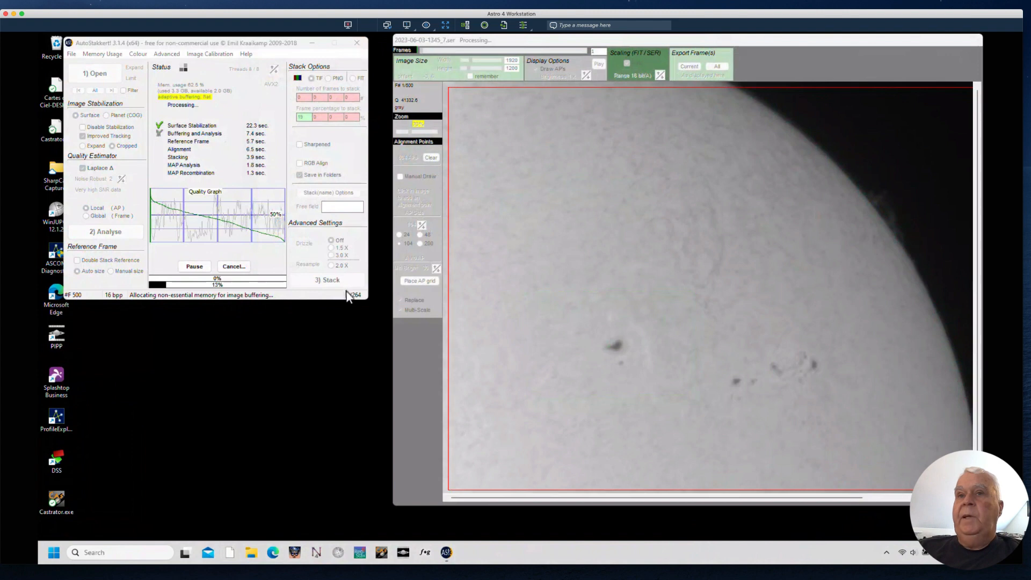
Step: Cancel the running stack and close AutoStakkert
click(233, 268)
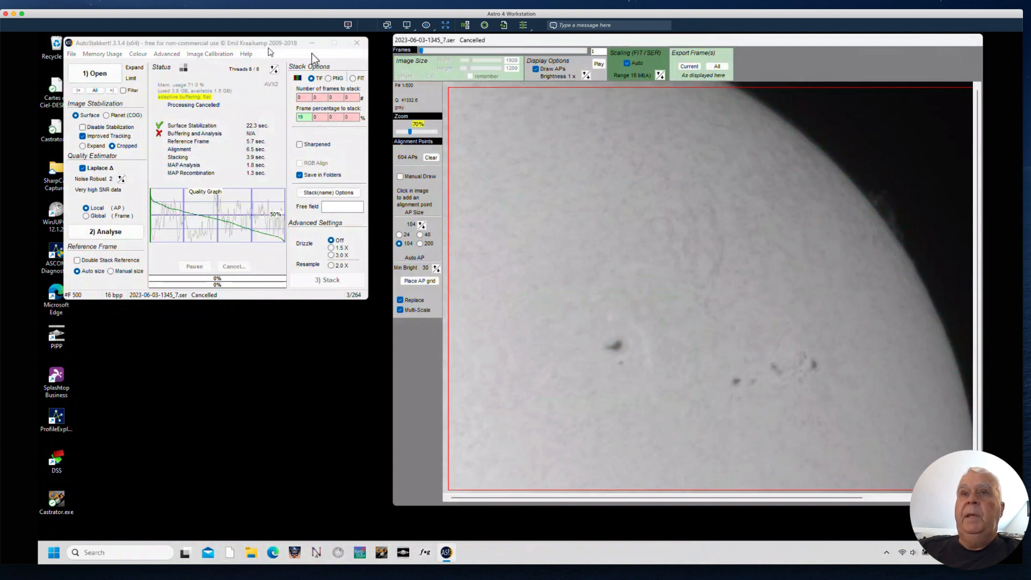
click(357, 43)
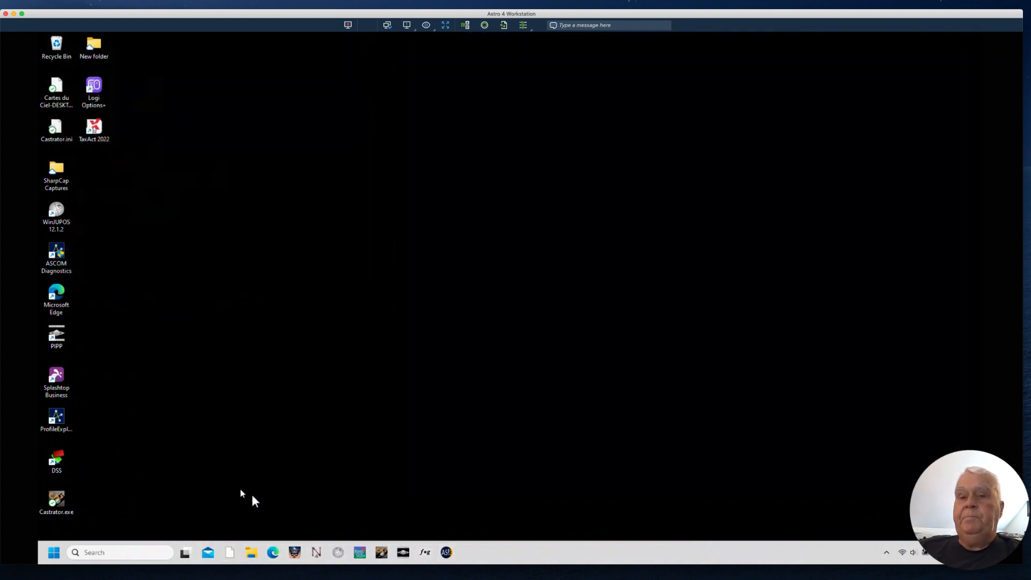
click(254, 557)
click(254, 557)
click(255, 557)
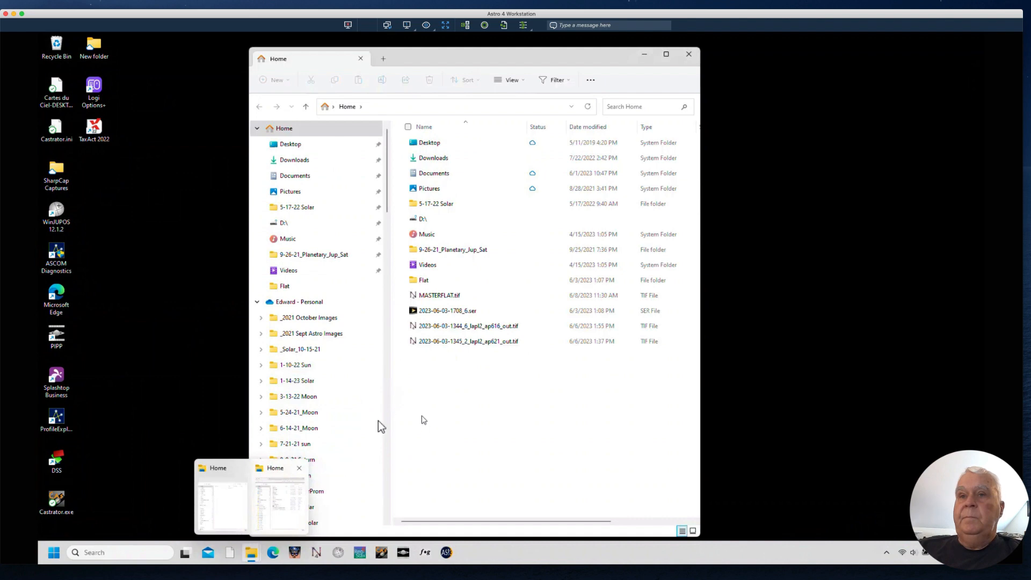
click(343, 450)
click(299, 468)
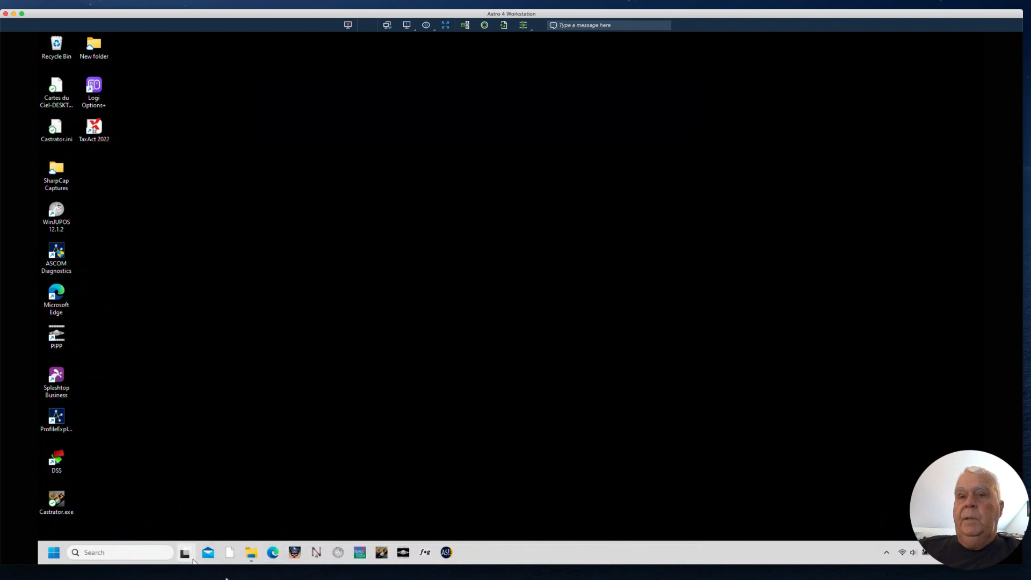
Step: Launch ImPPG and browse for an image to open in the 1-Sun TL folder under 6-3-23 Solar, 2023-06-03
click(425, 553)
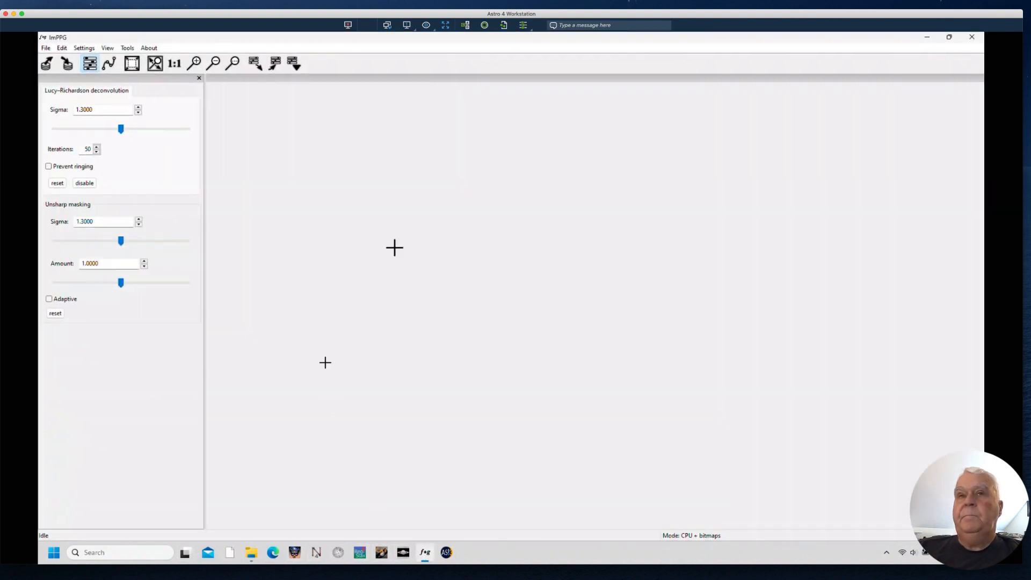
click(46, 48)
click(63, 60)
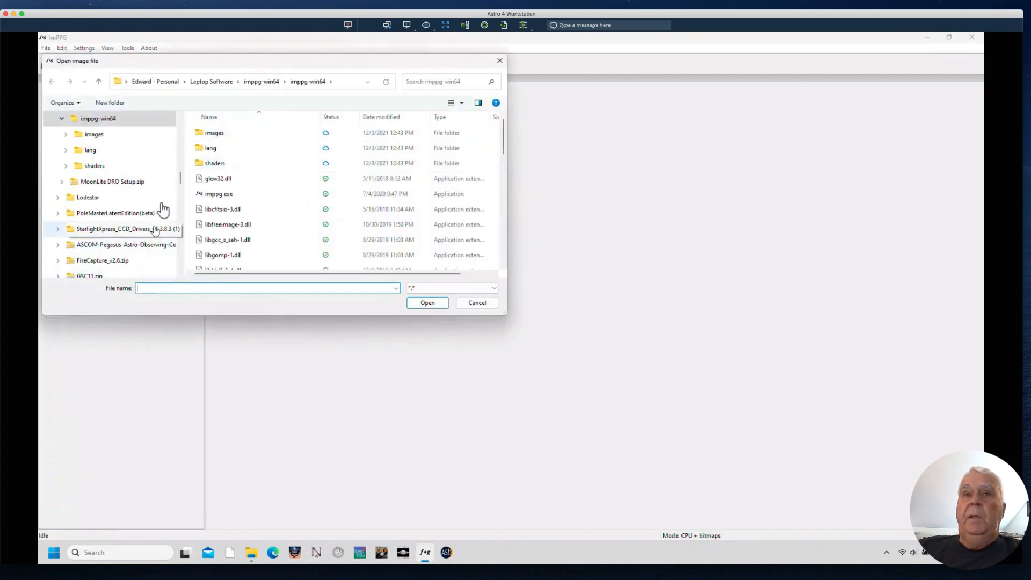
drag(180, 179, 161, 278)
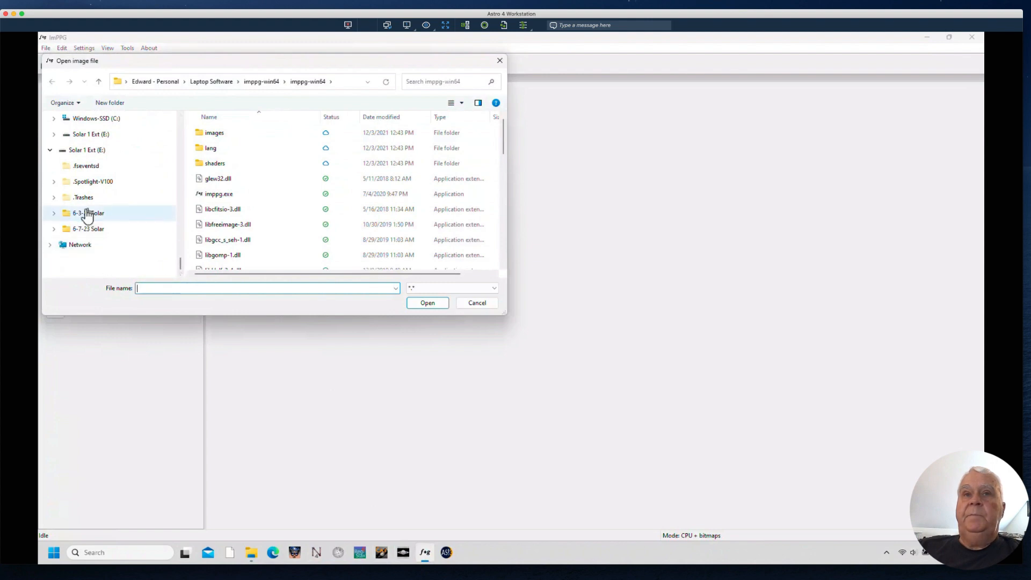
click(118, 213)
double_click(220, 134)
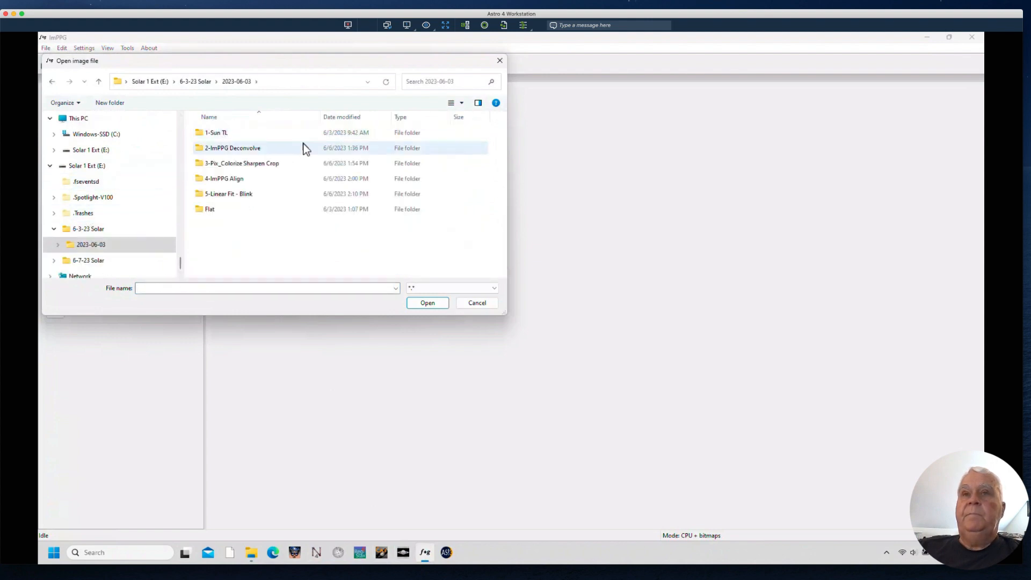
double_click(211, 134)
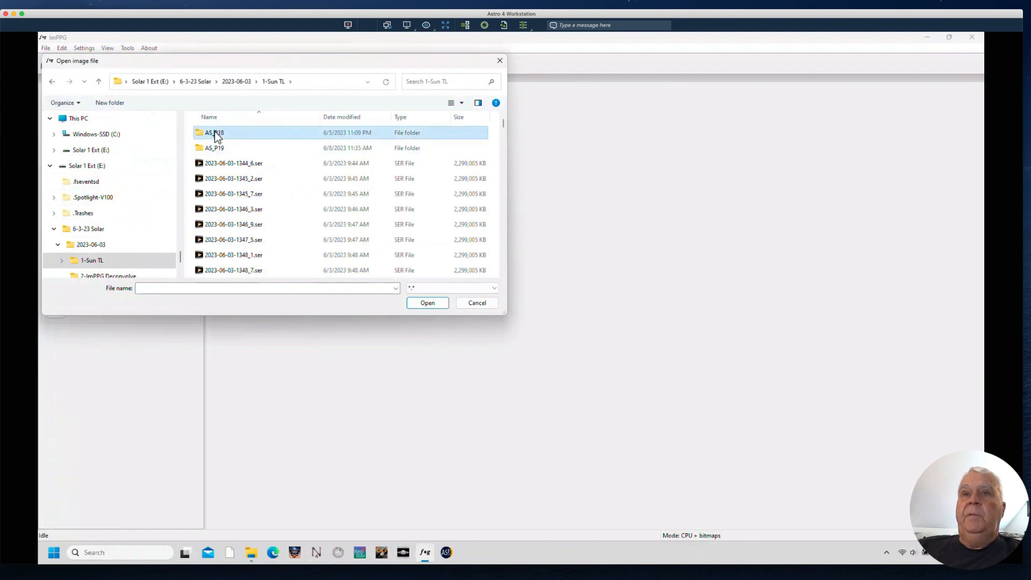
Step: Delete the AS_P19 folder from 1-Sun TL within the file selection dialog
right_click(216, 133)
key(Escape)
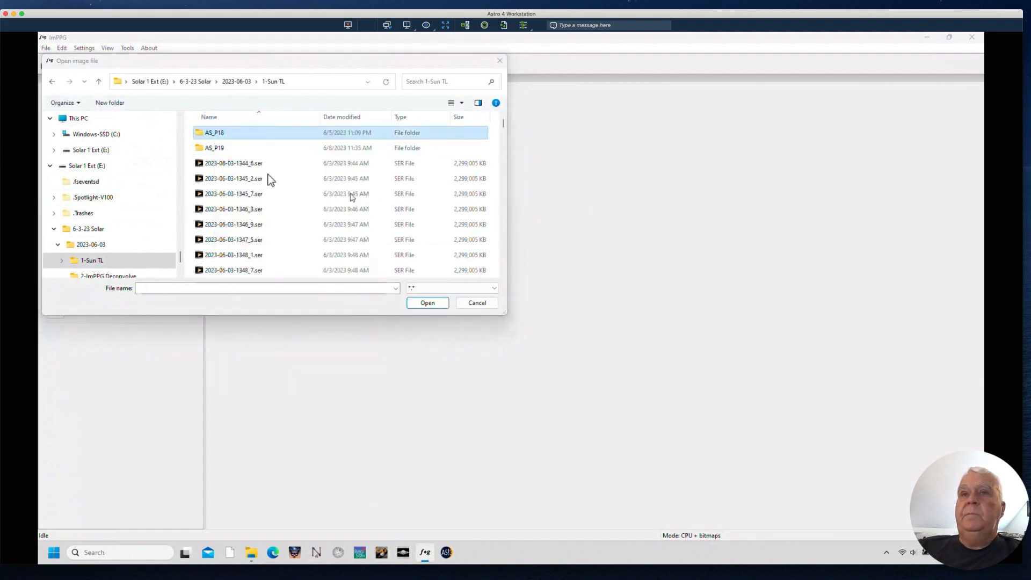
click(210, 150)
right_click(211, 152)
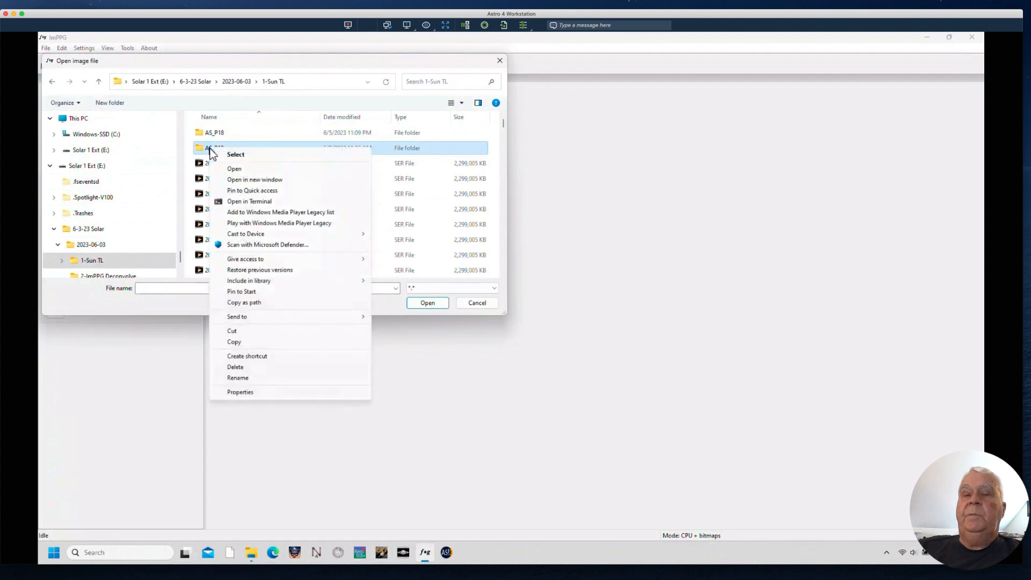
click(237, 367)
click(209, 135)
double_click(208, 134)
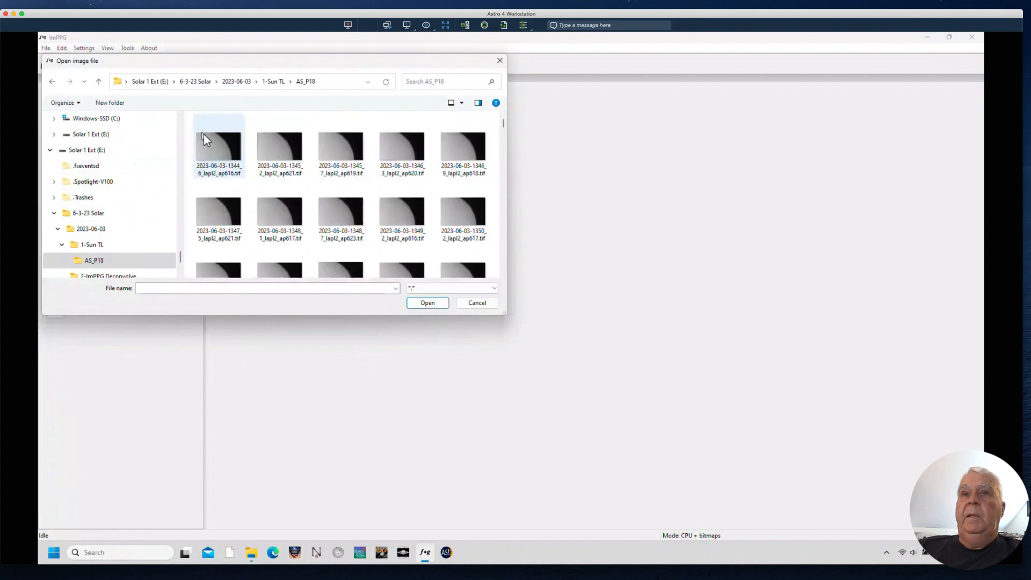
click(228, 157)
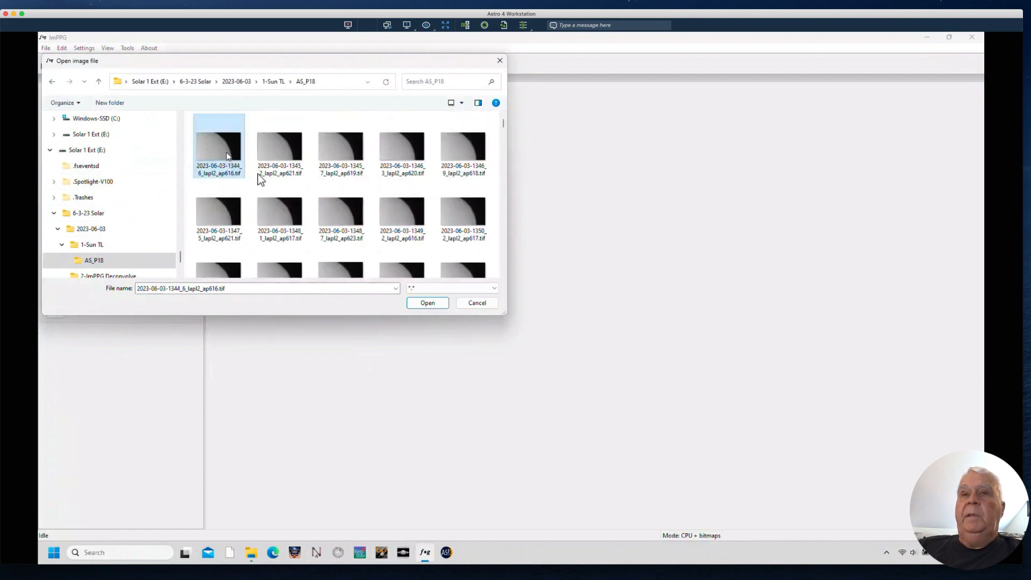
click(427, 303)
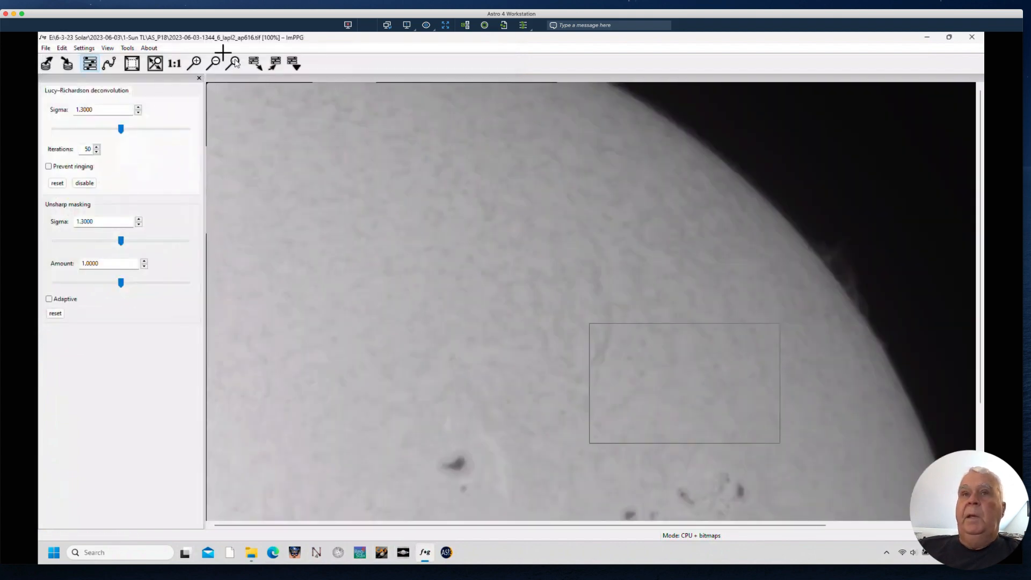
Step: Zoom out to 80%, try processing selections around the sunspots and the solar limb, and select the entire image for processing
click(215, 65)
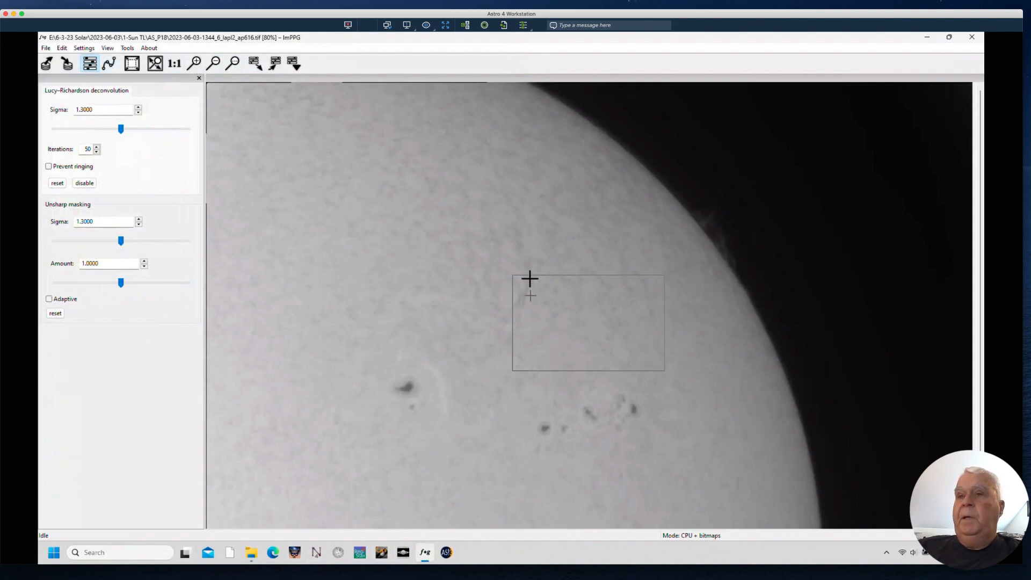
drag(283, 236, 518, 456)
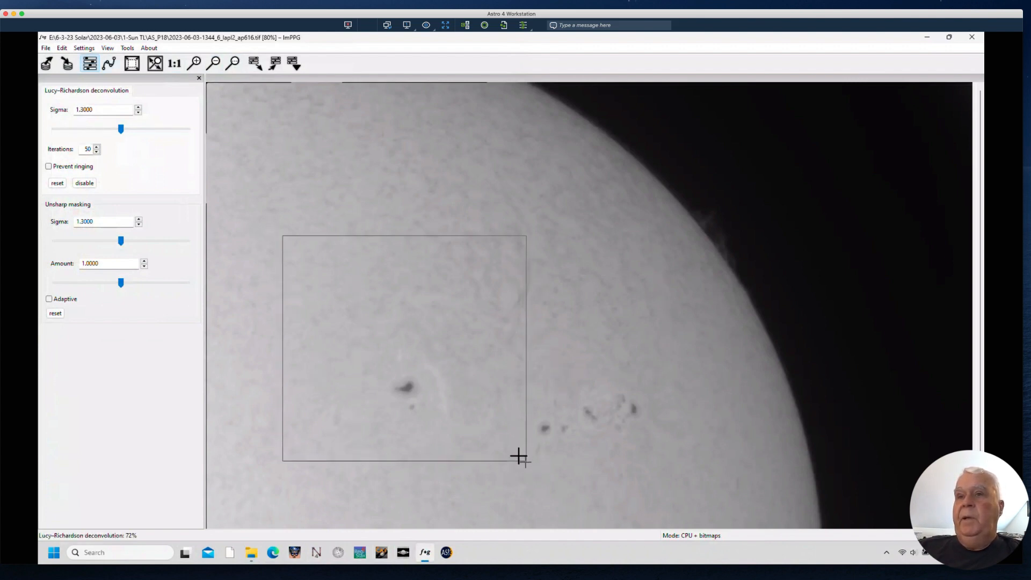
drag(678, 353, 479, 390)
drag(621, 104, 838, 430)
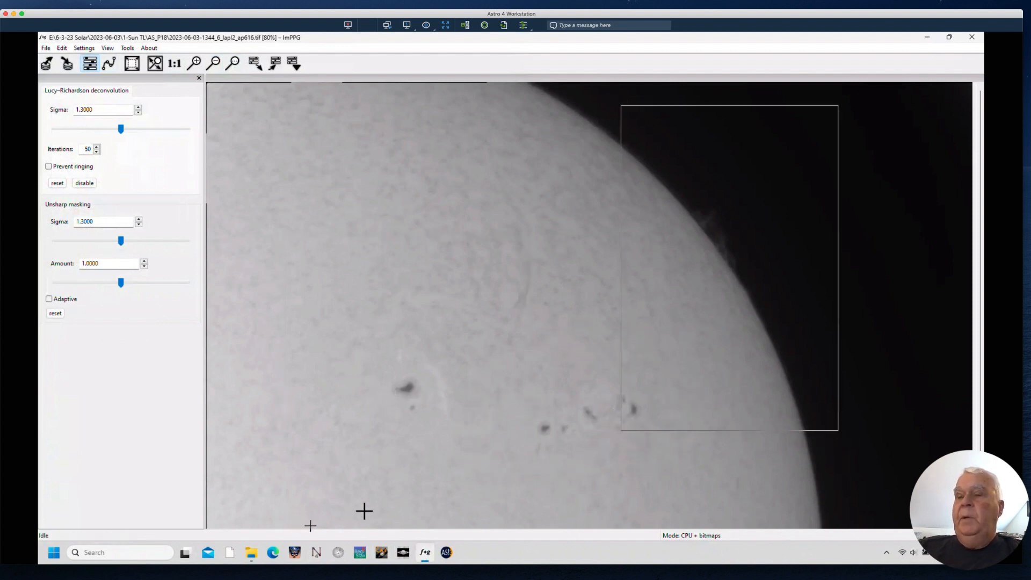
drag(452, 390, 652, 434)
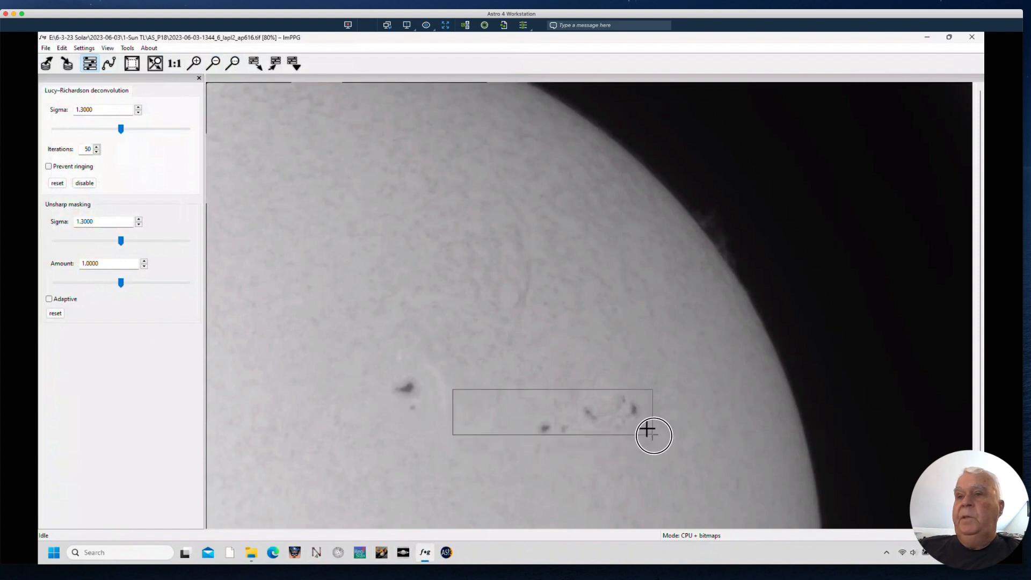
click(61, 48)
click(85, 60)
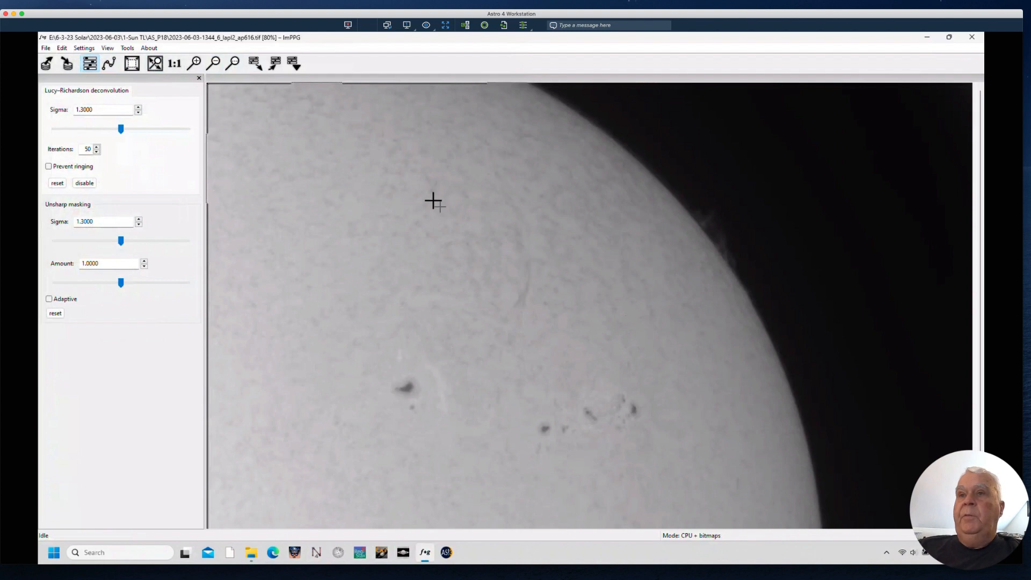
Step: Open the tone curve and shape it with a shadow point raised to maximum, a low dip after it and a midtone point
click(109, 65)
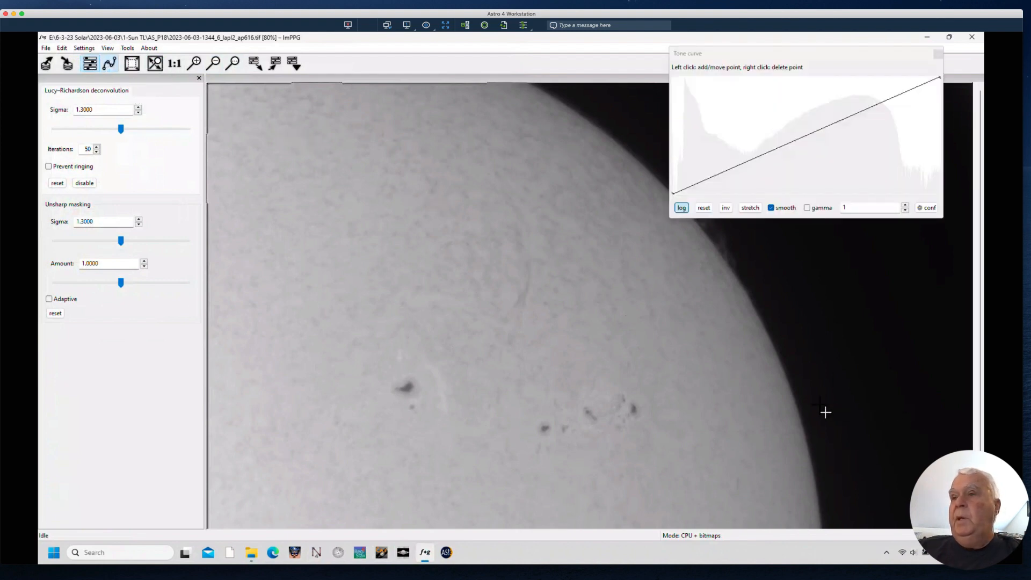
drag(736, 59, 272, 143)
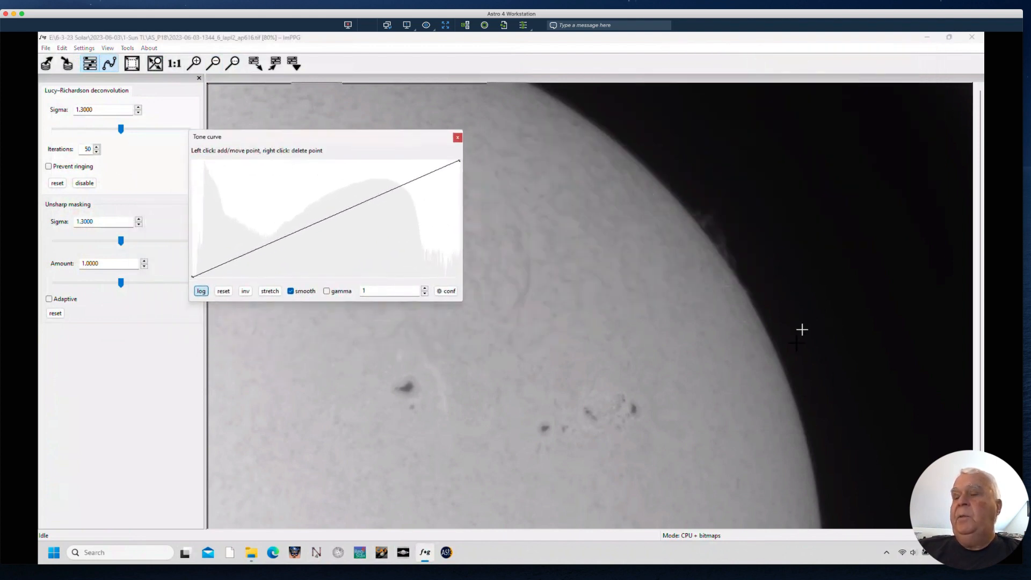
click(261, 248)
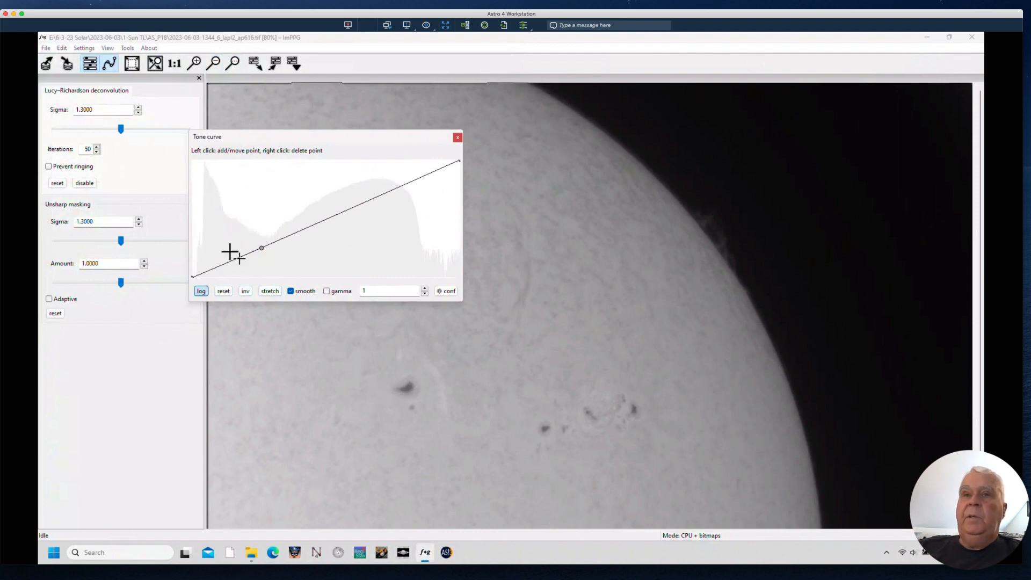
drag(222, 259, 203, 157)
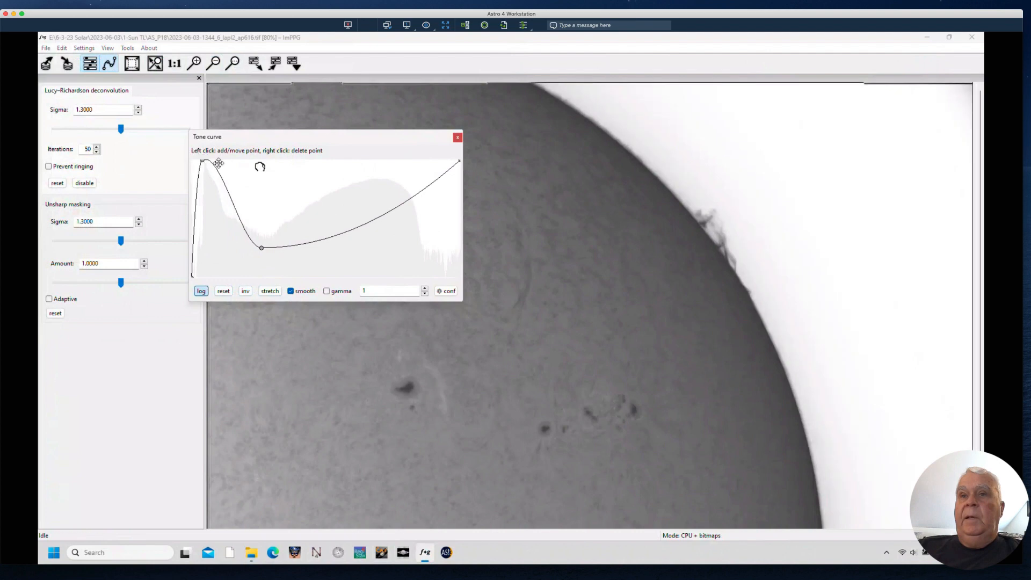
drag(341, 224, 345, 217)
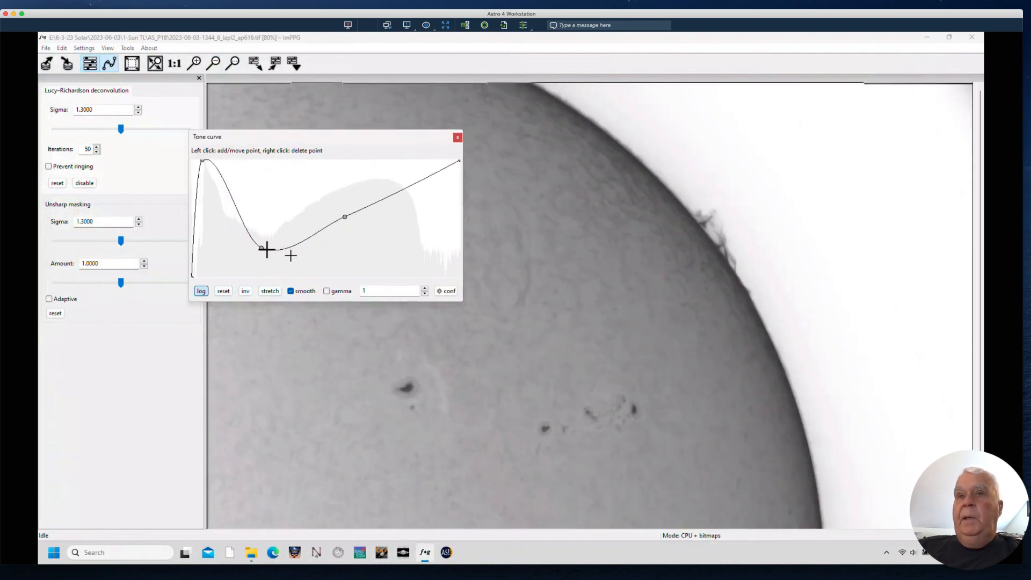
drag(259, 245, 257, 253)
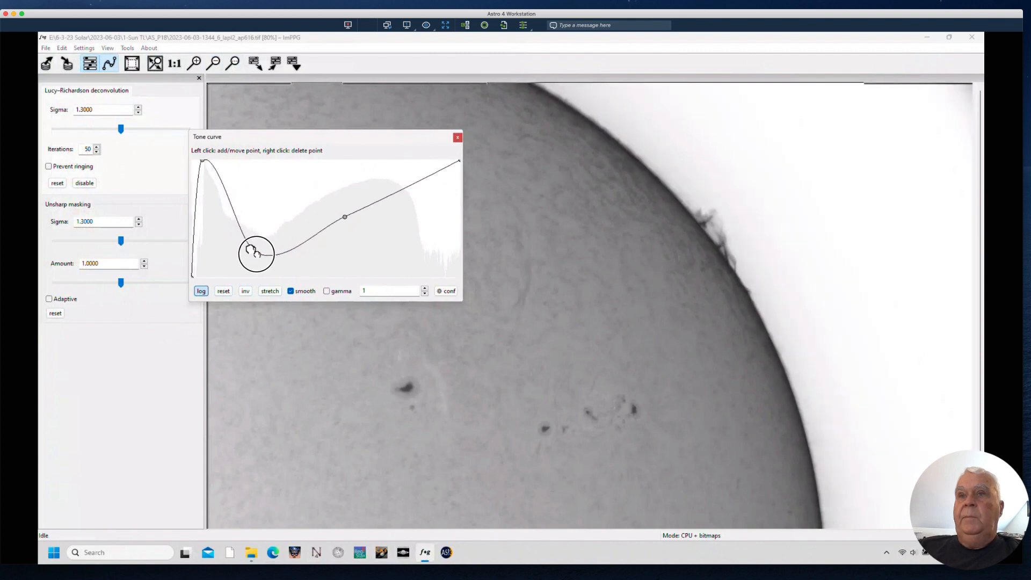
mouse_move(257, 252)
mouse_down()
mouse_move(240, 262)
mouse_move(255, 260)
mouse_move(252, 251)
mouse_up()
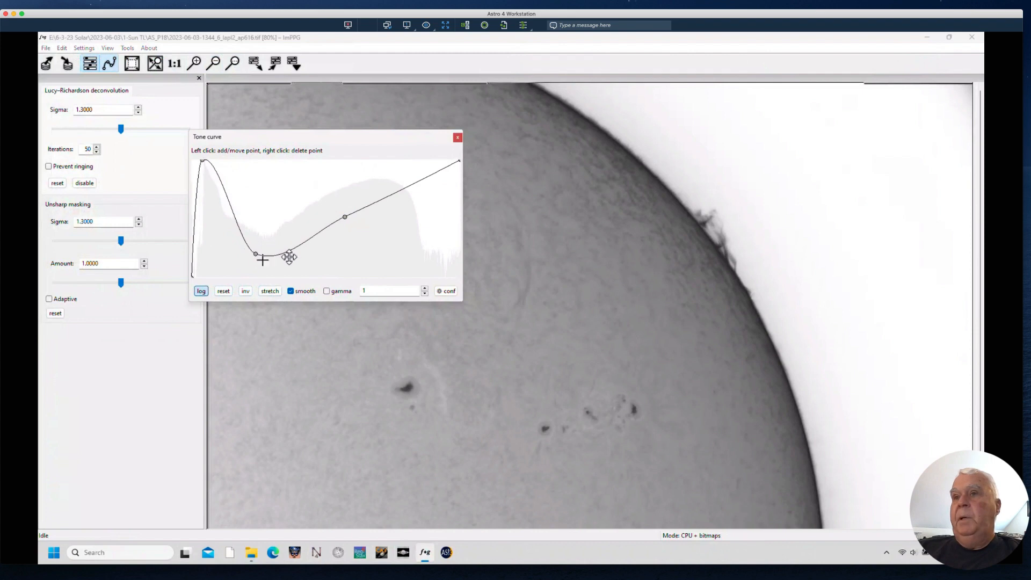
Step: Refine the tone curve with an added lower-midtone point and a raised highlight point to increase surface contrast, and close the curve window
drag(311, 140, 439, 79)
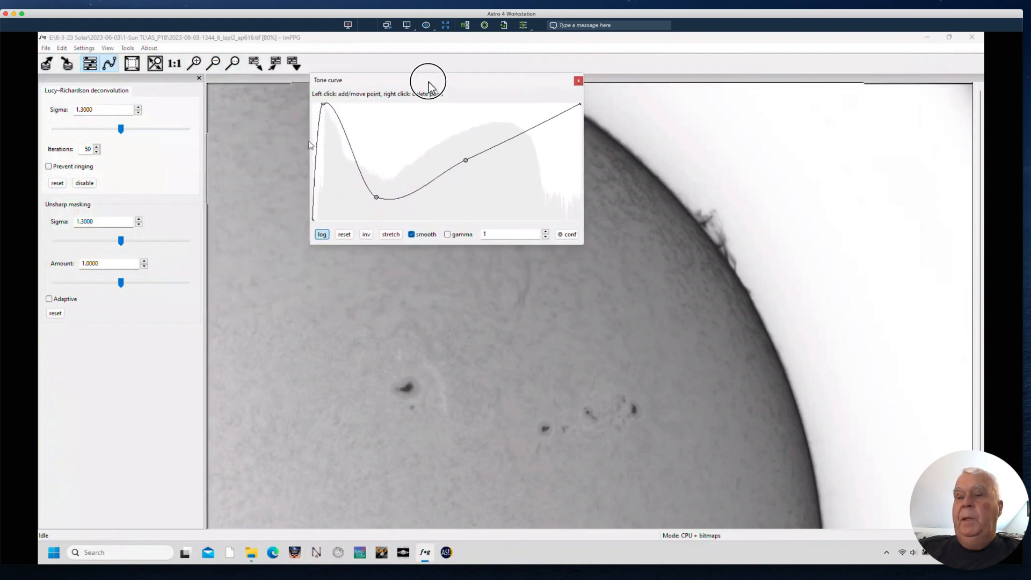
click(428, 185)
drag(429, 184, 430, 186)
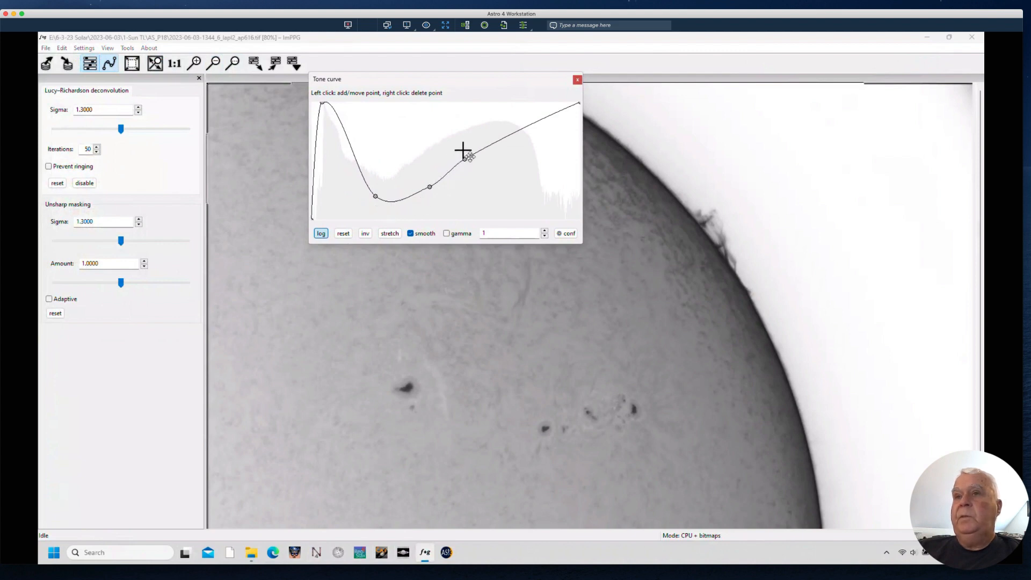
click(505, 138)
drag(505, 138, 503, 132)
click(465, 163)
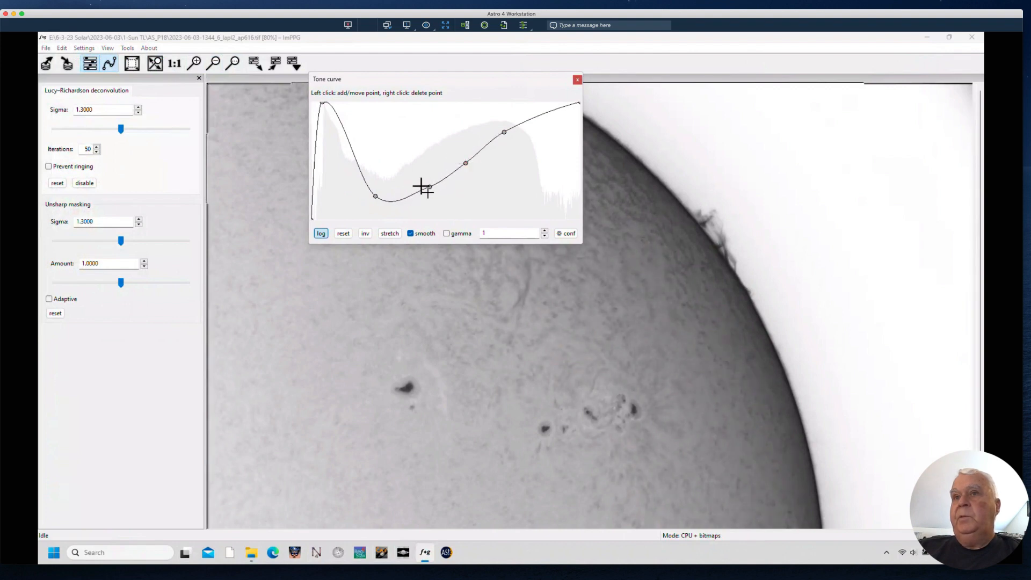
drag(425, 184, 430, 191)
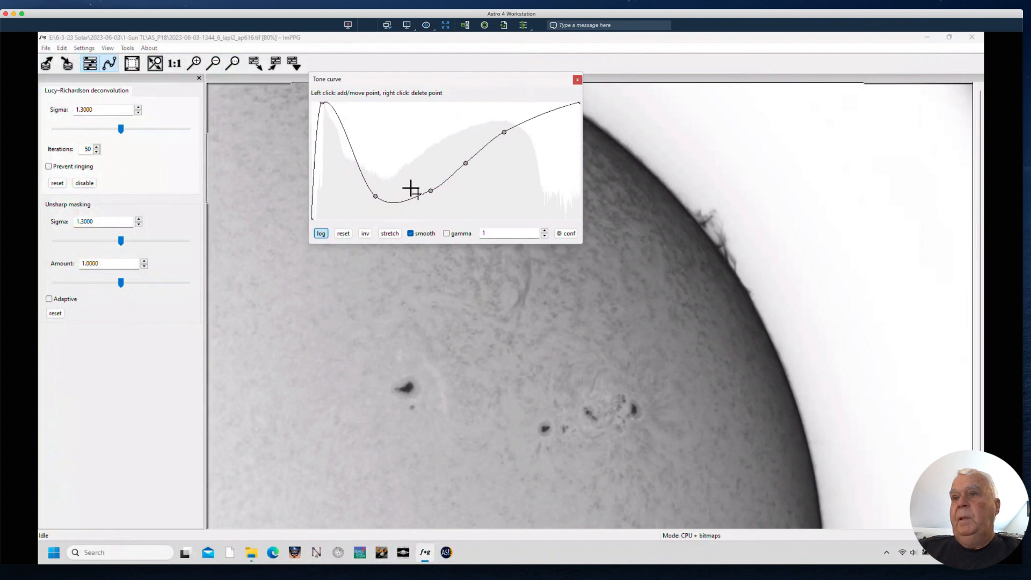
drag(369, 193, 377, 193)
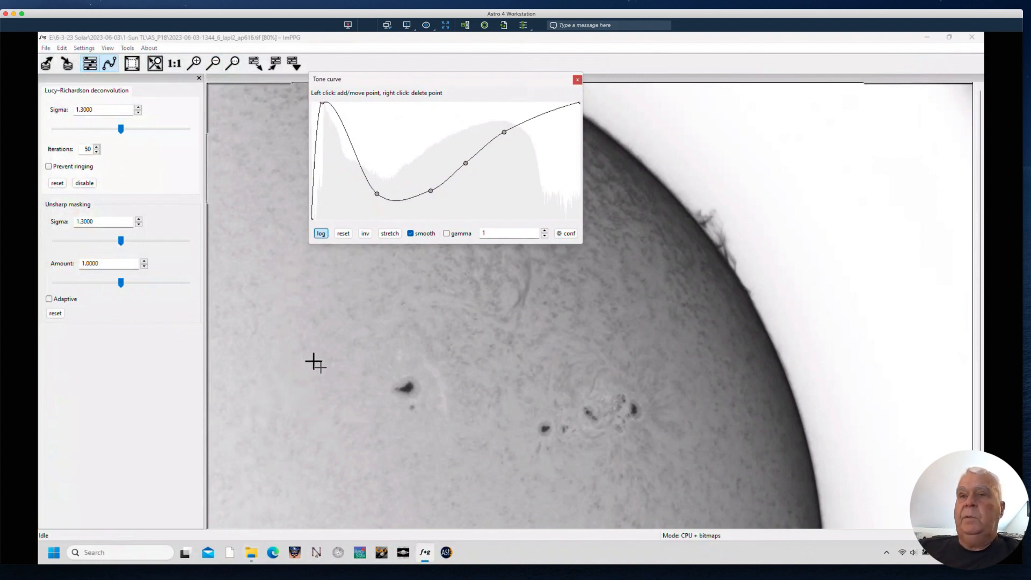
click(110, 63)
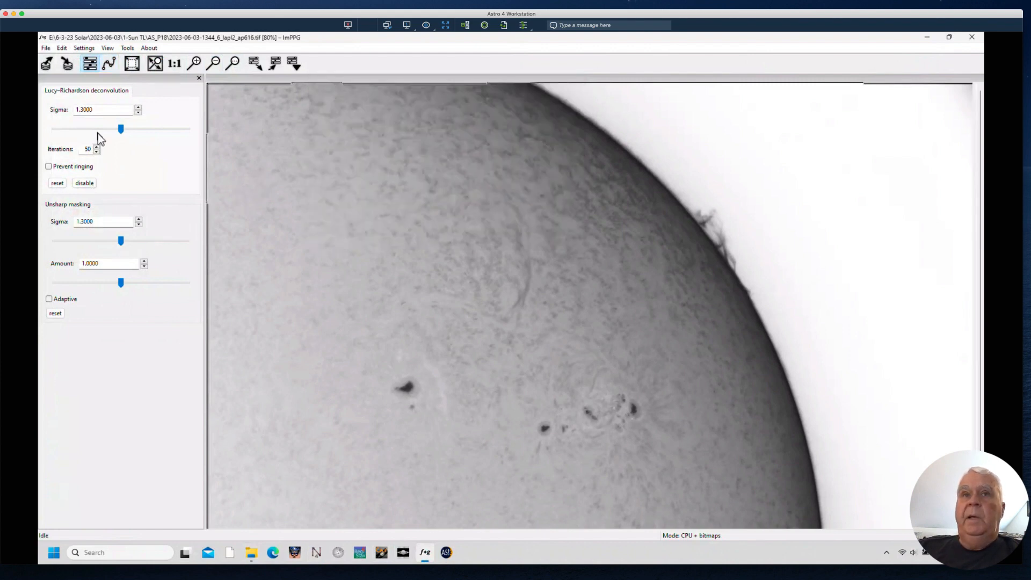
Step: Try a Lucy–Richardson deconvolution sigma of 2.4 and settle on 2.2
double_click(99, 109)
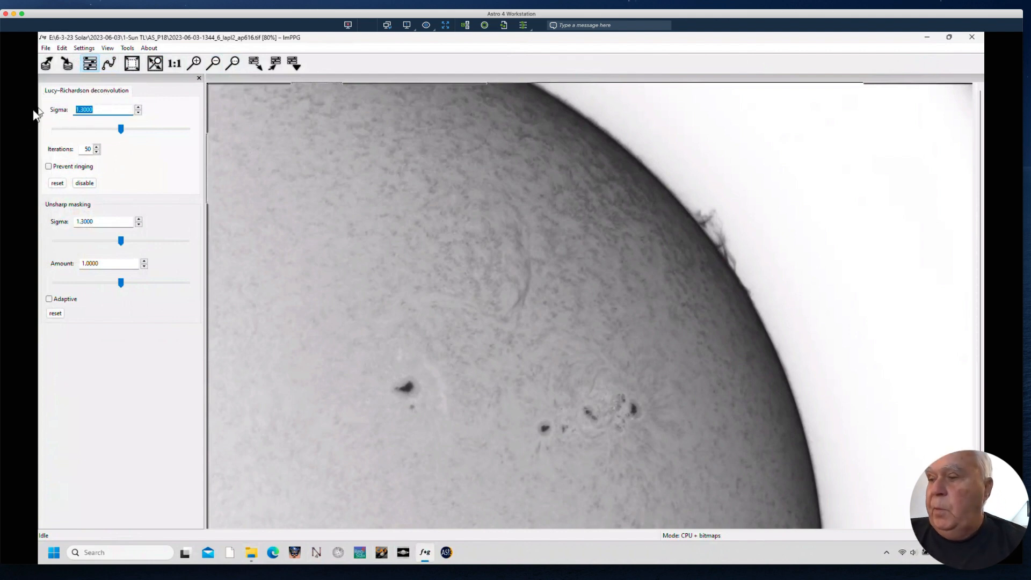
text(2.4)
key(Return)
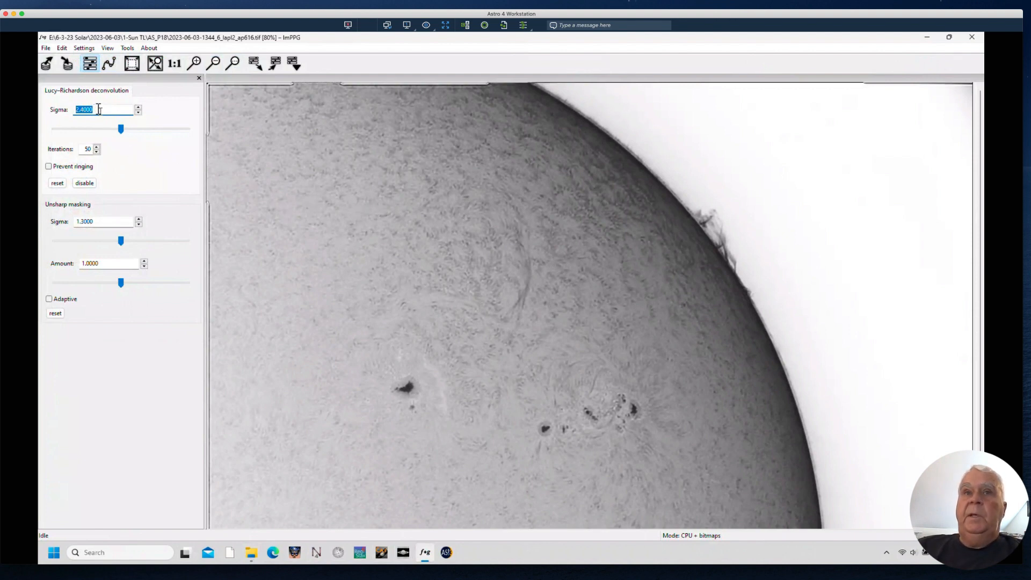
text(2.2)
key(Return)
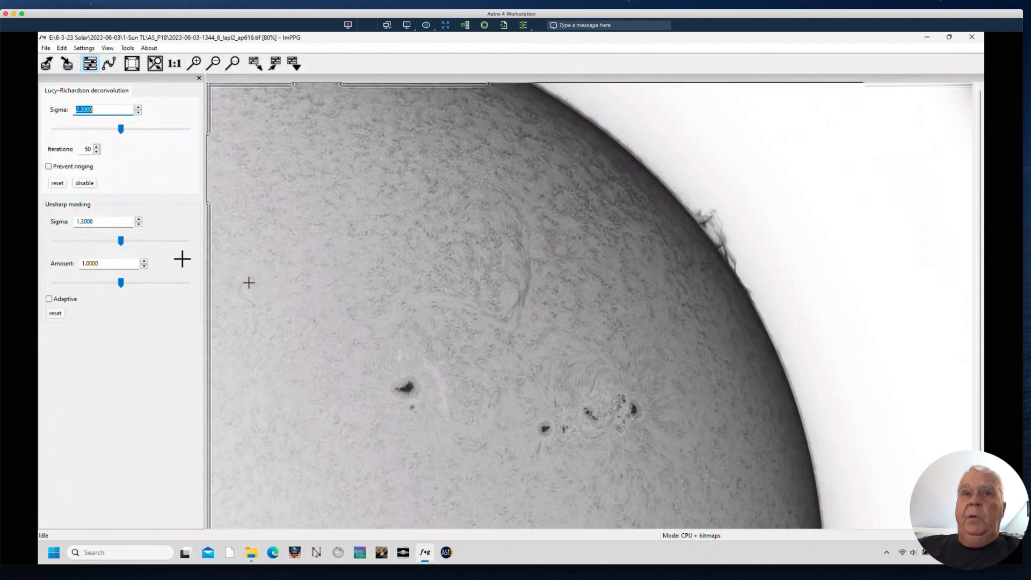
Step: Set the unsharp masking sigma to 1.4 and its amount to 1.2
drag(96, 221, 41, 218)
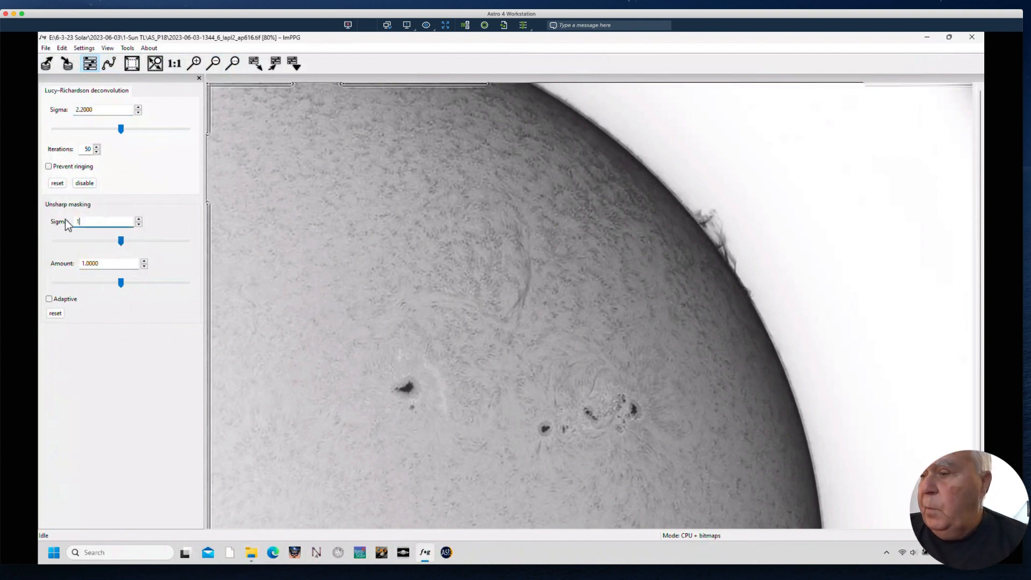
text(1.4)
key(Return)
click(80, 263)
drag(92, 264, 9, 263)
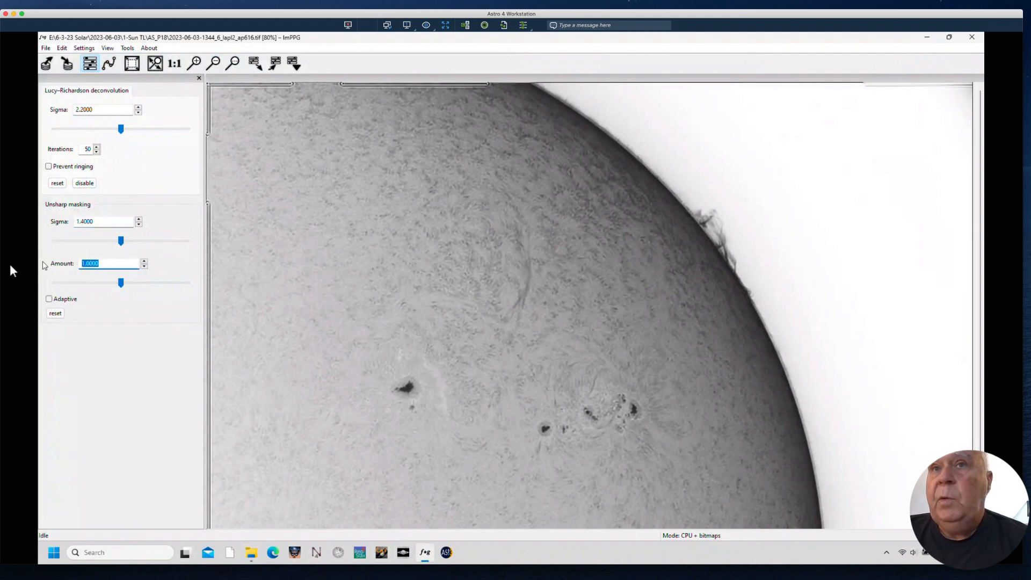
text(1.2)
key(Return)
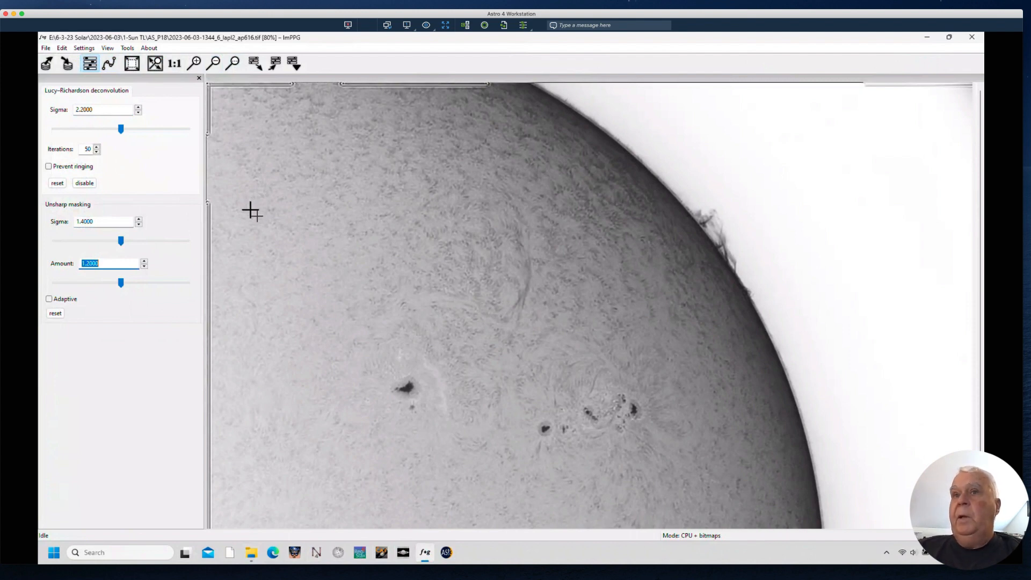
Step: Save the processing settings as an XML file named ProcessSettings in the 1-Sun TL folder
click(46, 49)
click(75, 97)
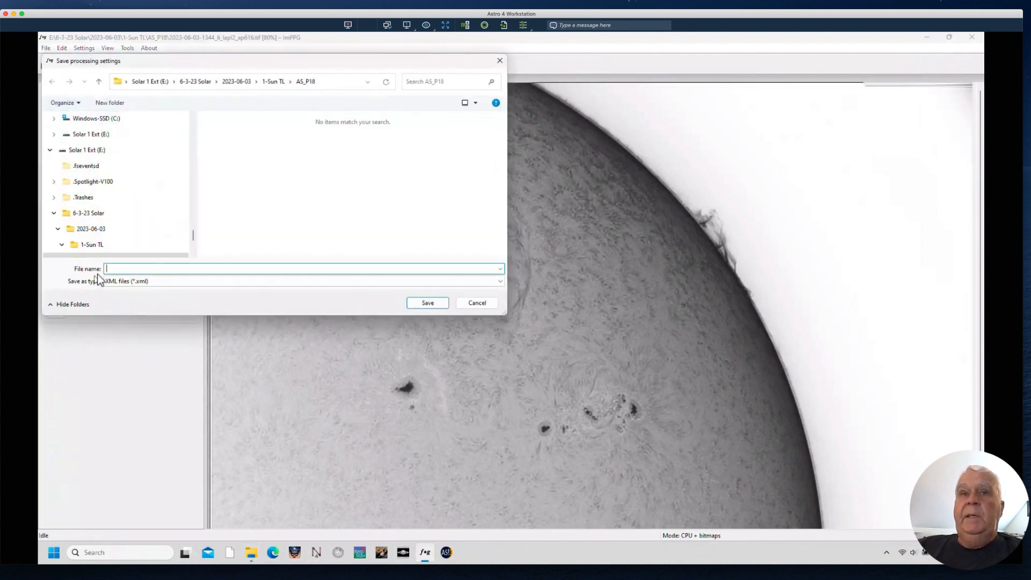
drag(193, 239, 195, 250)
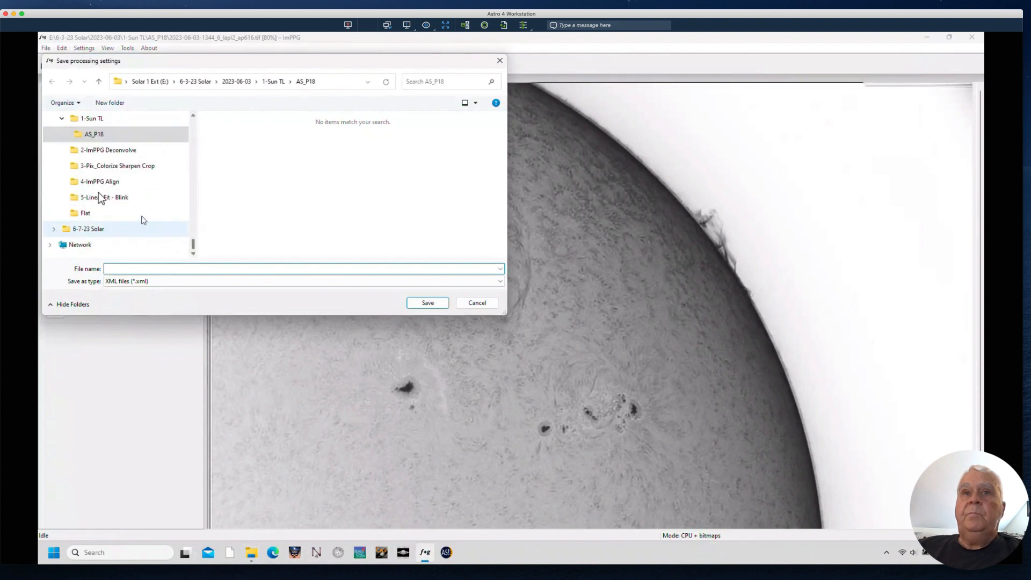
click(83, 152)
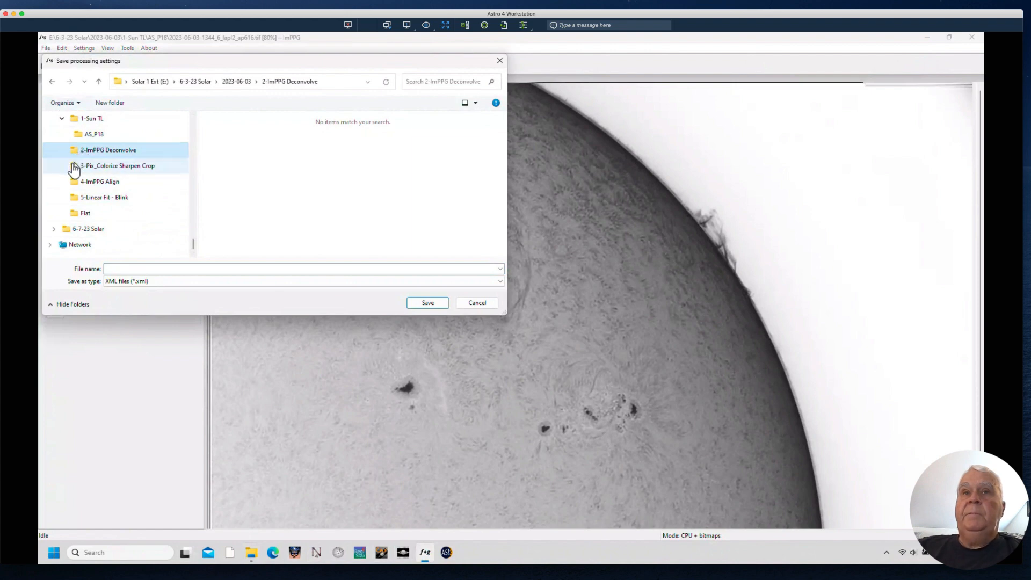
click(84, 119)
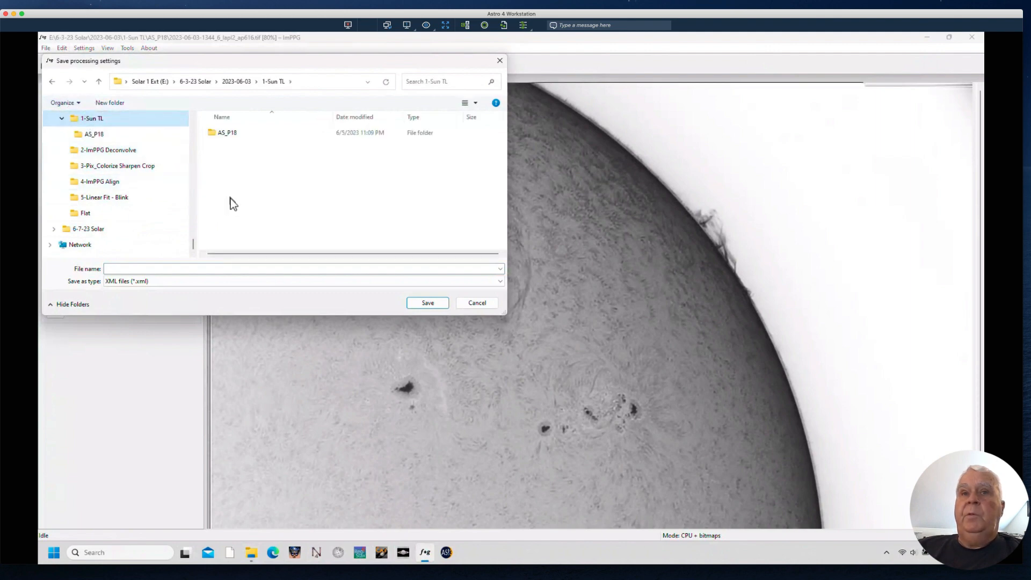
click(123, 268)
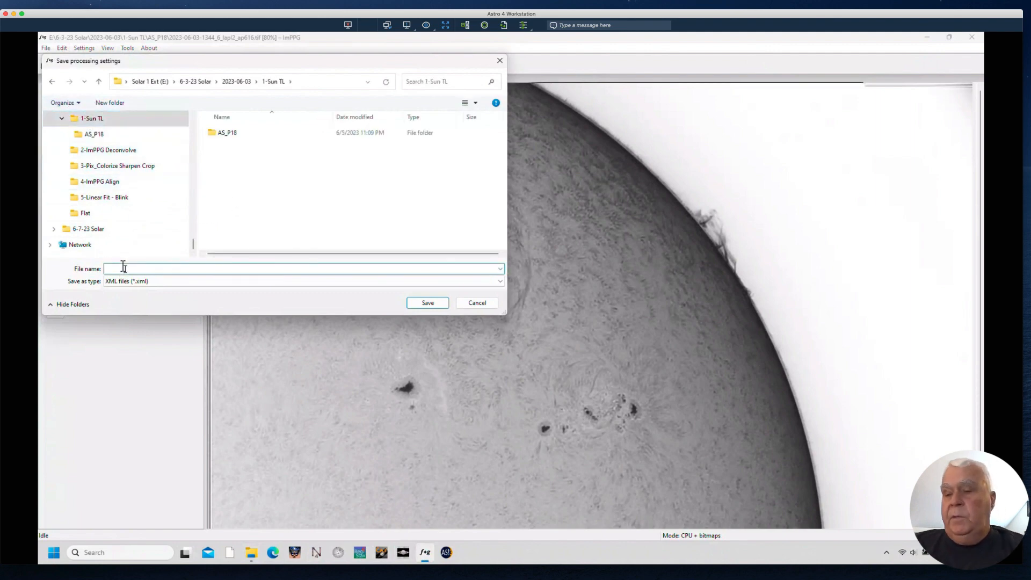
text(pROC)
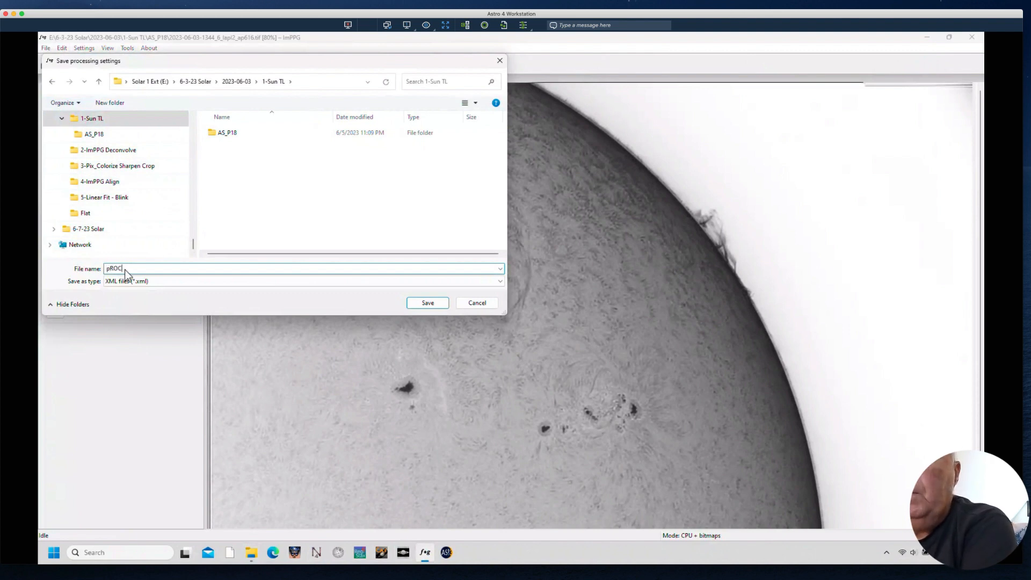
key(Caps_Lock)
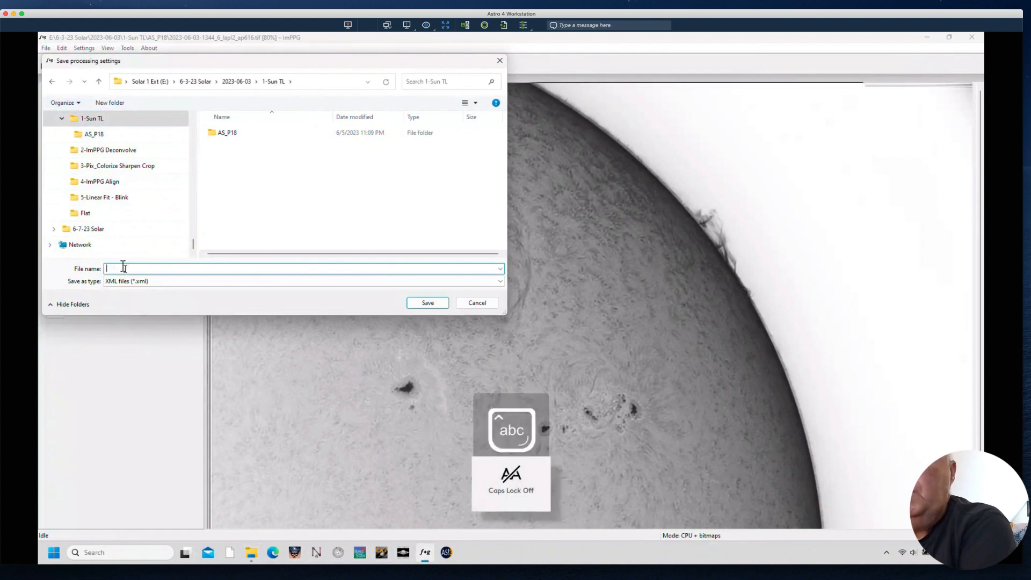
text(Process)
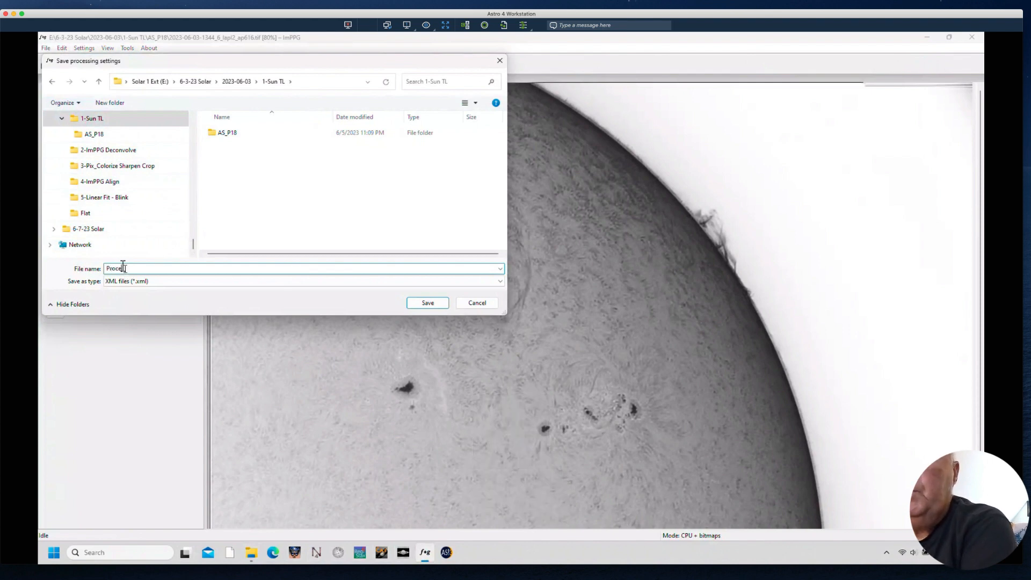
text(Settings)
key(Return)
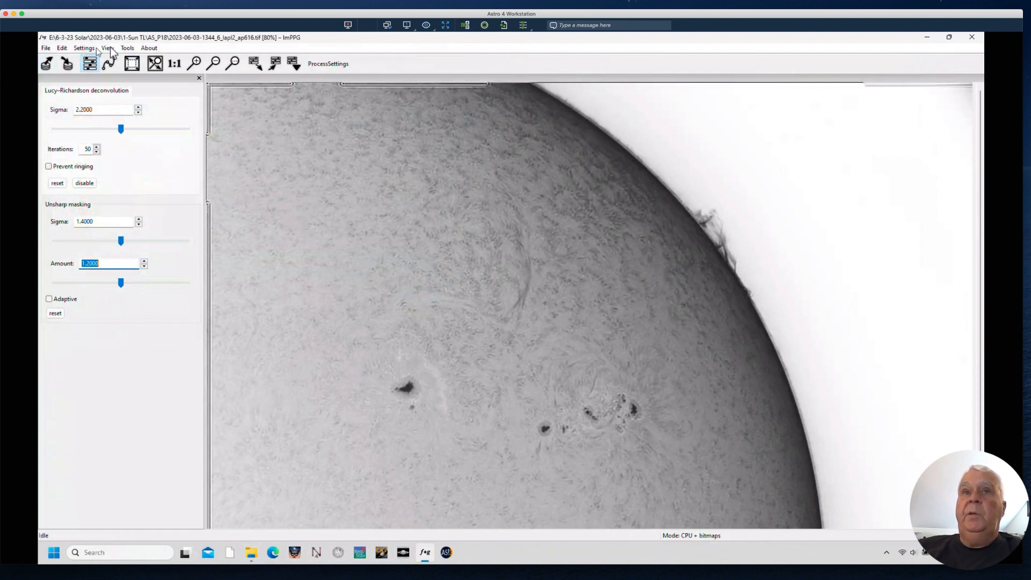
Step: Open batch processing and add all the stacked TIFF images from the AS_P18 folder as input files
click(46, 47)
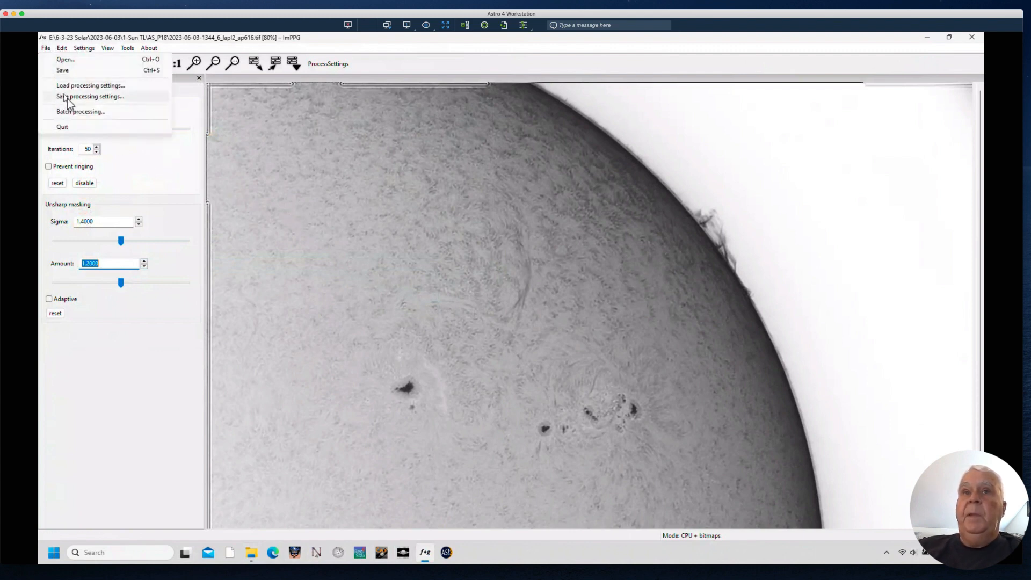
click(79, 112)
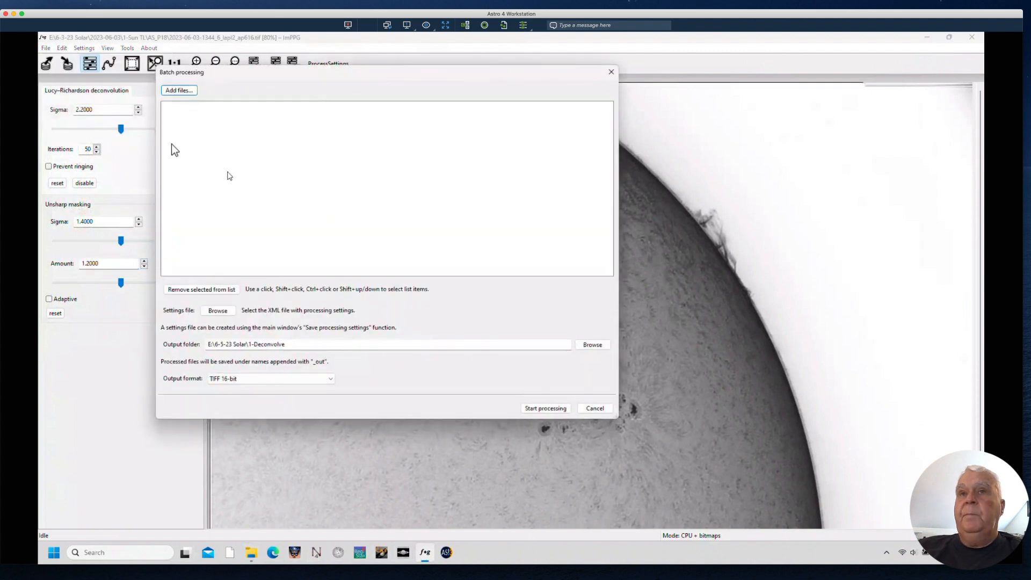
click(170, 90)
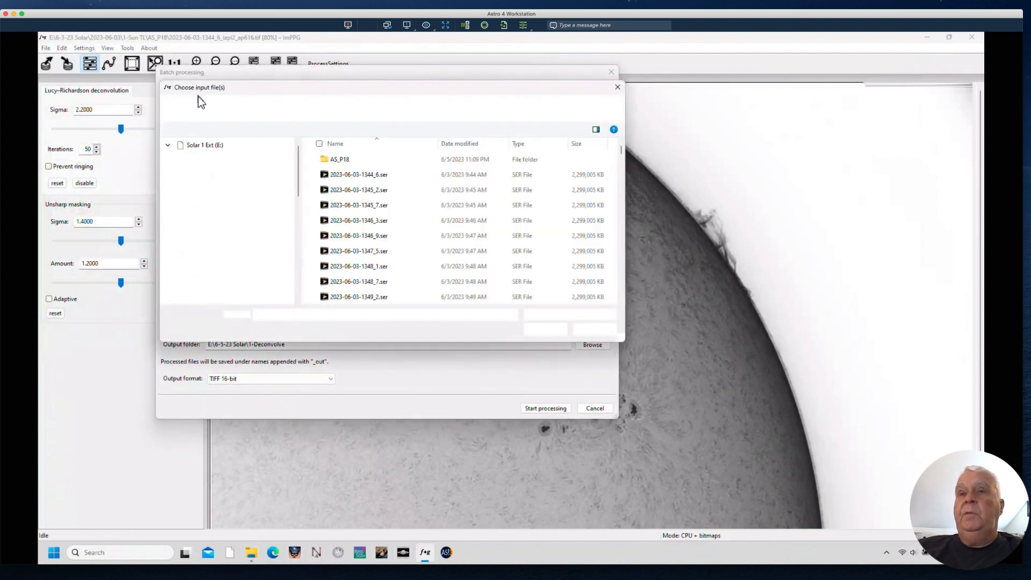
double_click(333, 159)
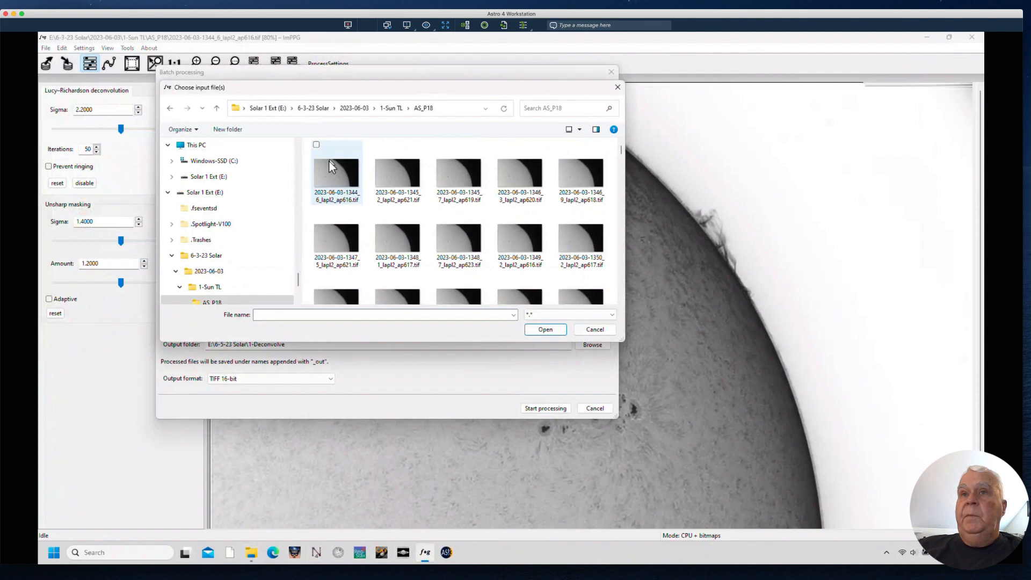
click(342, 181)
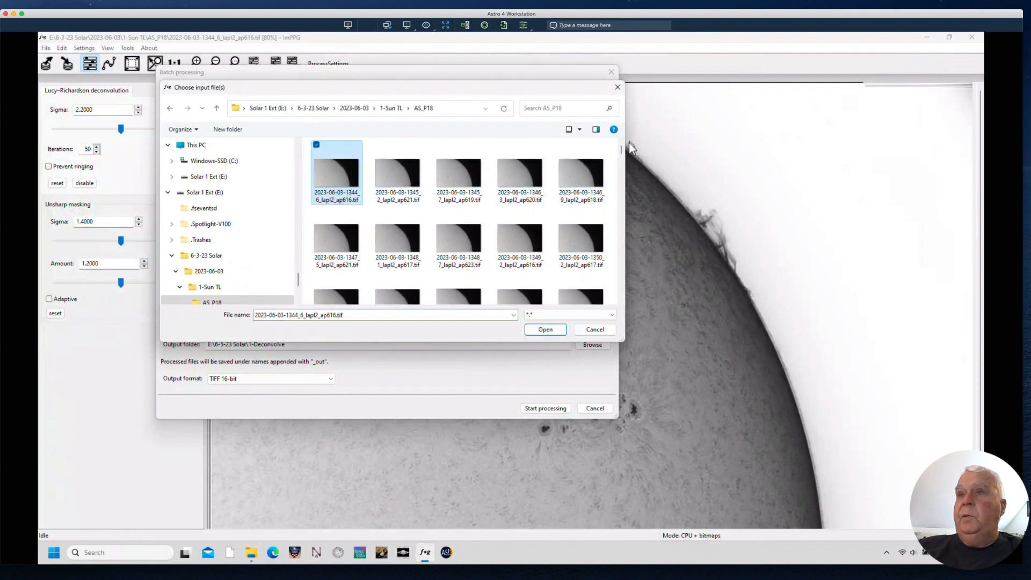
drag(621, 147, 615, 296)
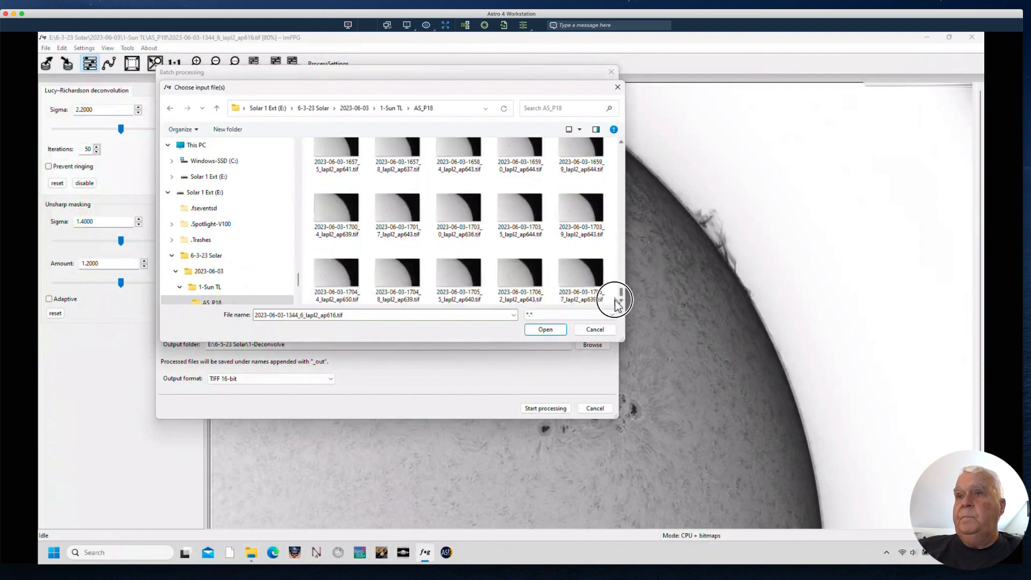
shift+click(582, 281)
click(544, 330)
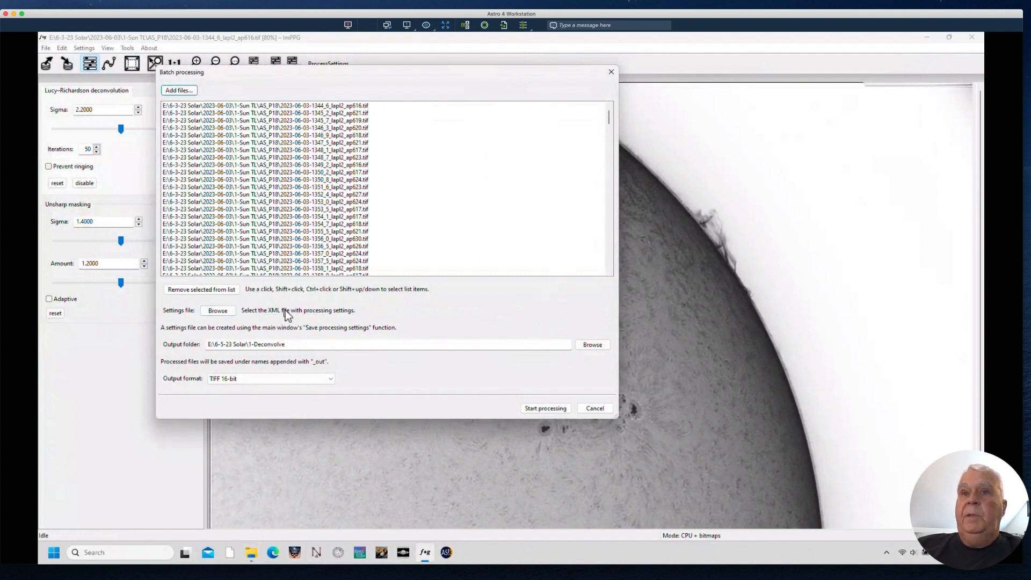
Step: Choose the ProcessSettings XML file in the 1-Sun TL folder as the batch settings file
click(225, 312)
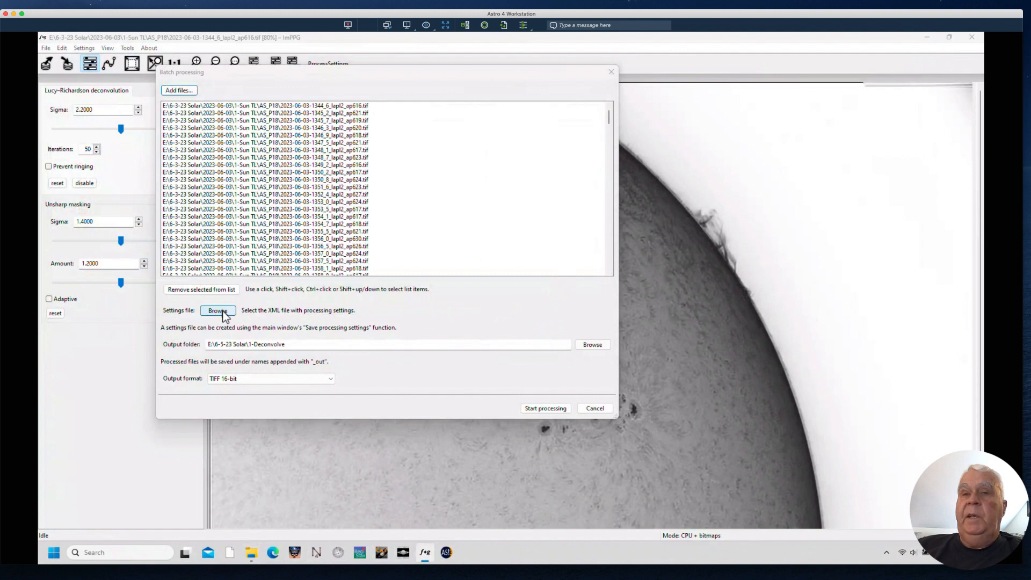
click(201, 271)
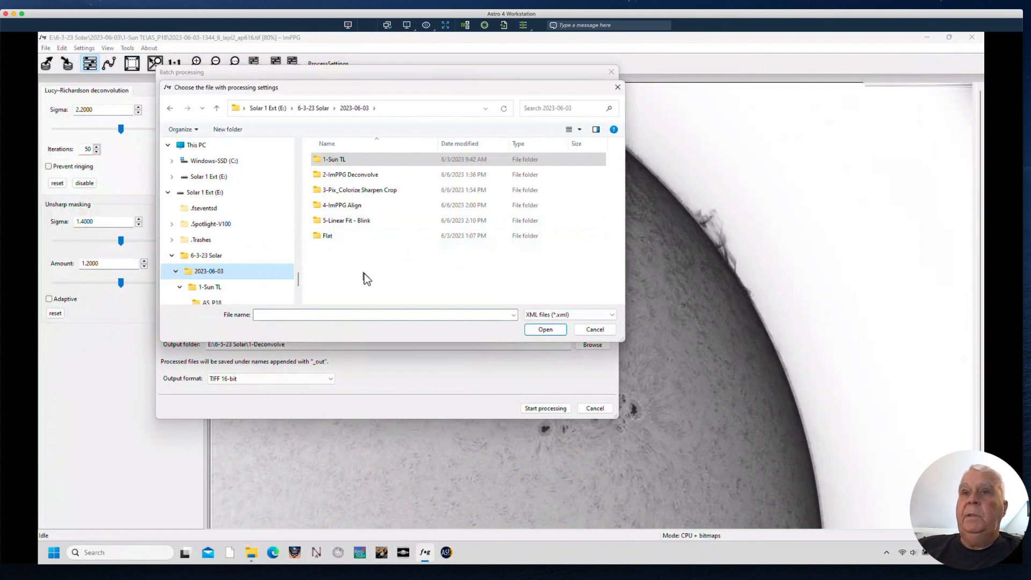
double_click(328, 162)
click(341, 175)
click(546, 330)
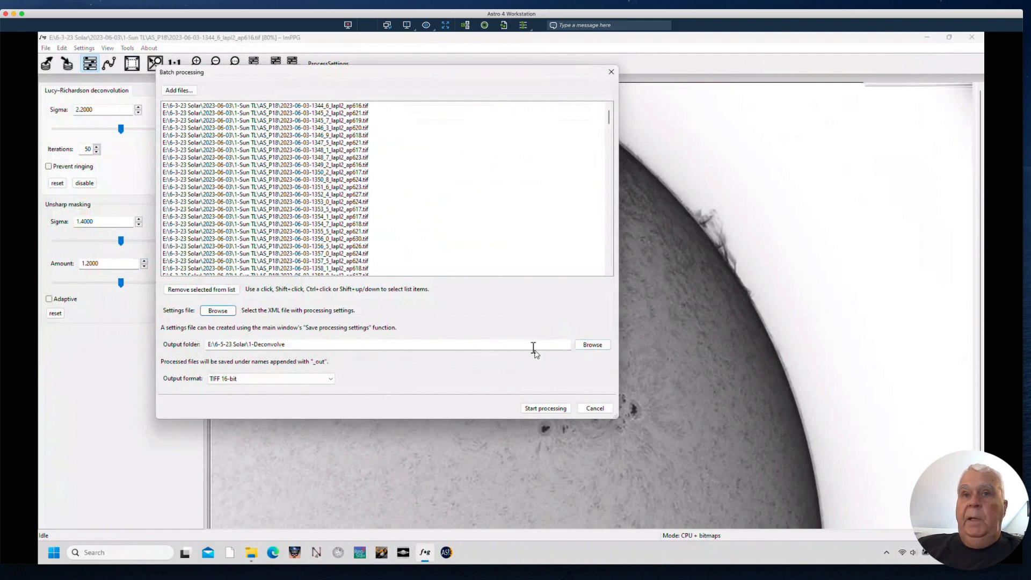
Step: Set the batch output folder to 2-ImPPG Deconvolve under 2023-06-03 and dismiss the batch setup without processing
click(592, 347)
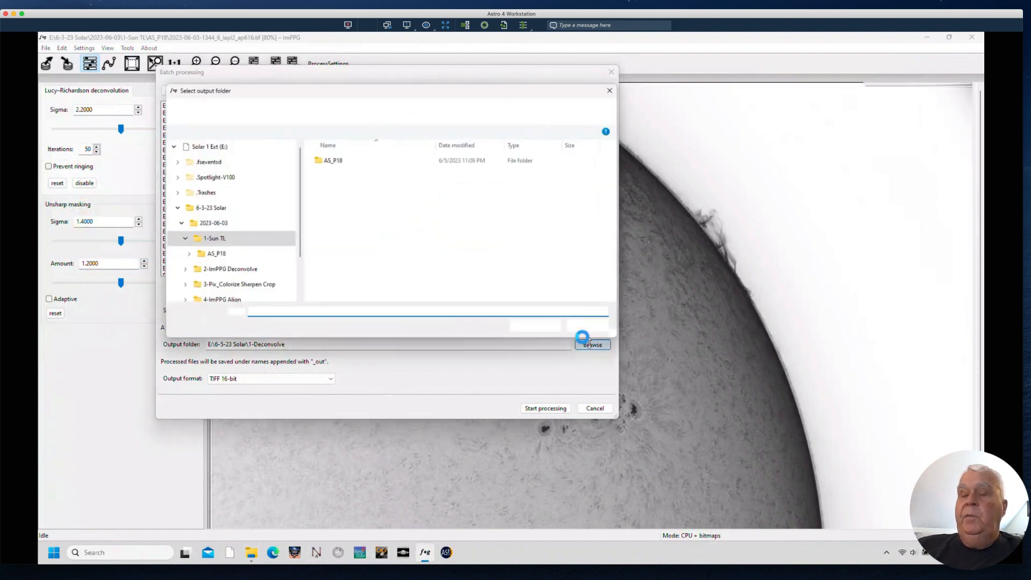
click(207, 271)
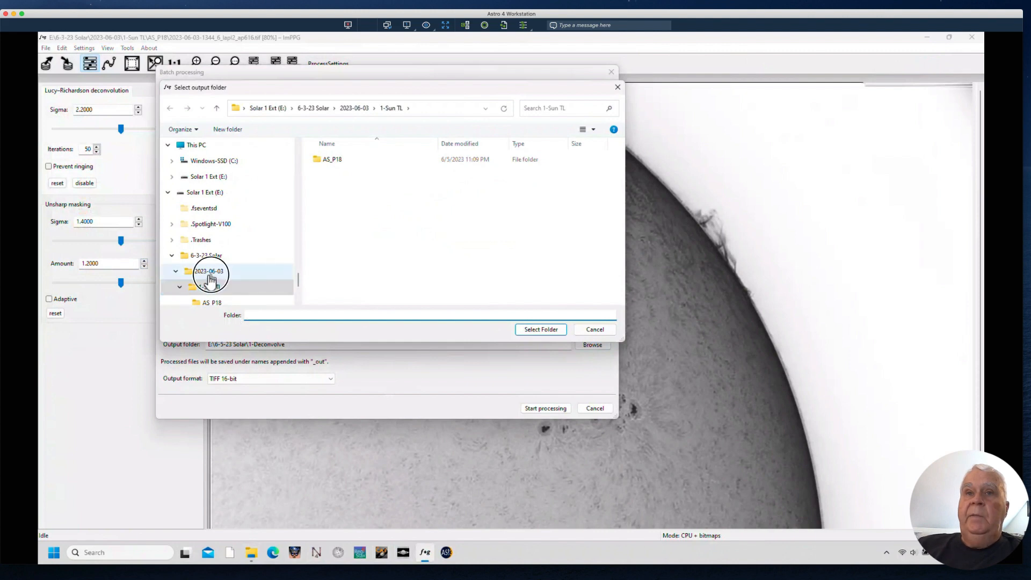
double_click(349, 180)
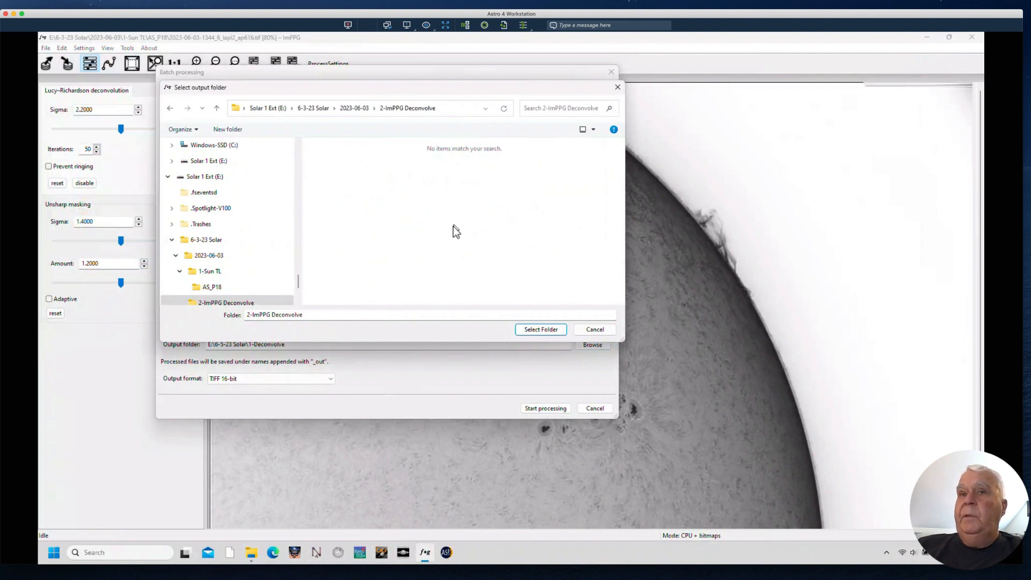
click(556, 331)
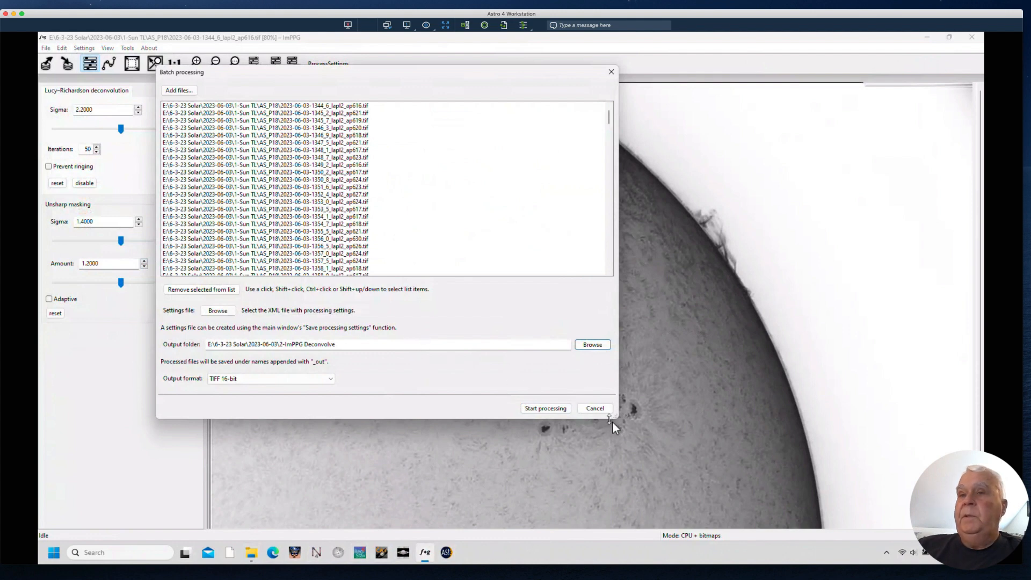
click(601, 409)
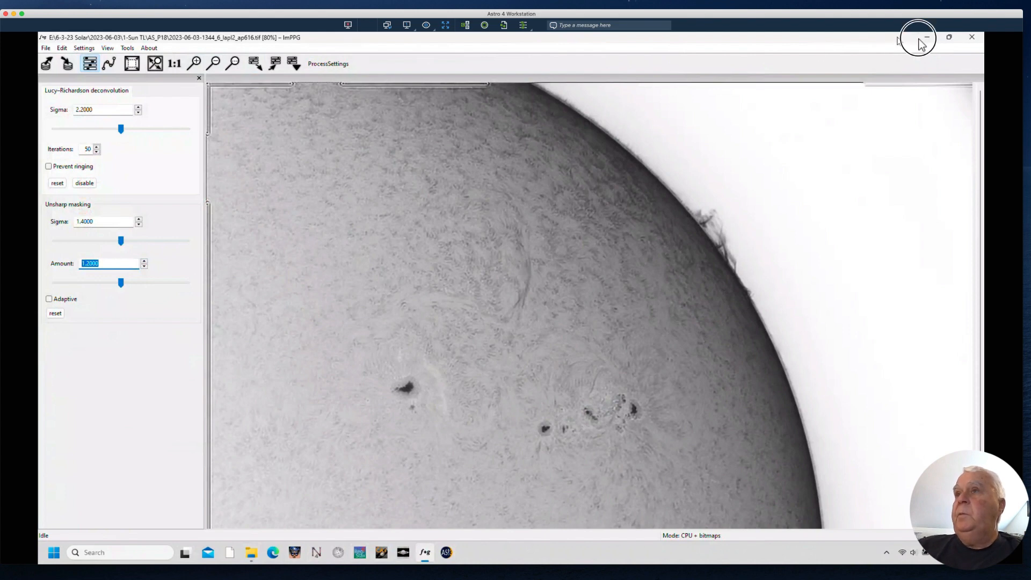
Step: Close ImPPG and browse in File Explorer to the 2-ImPPG Deconvolve folder under 6-3-23 Solar, 2023-06-03
click(972, 39)
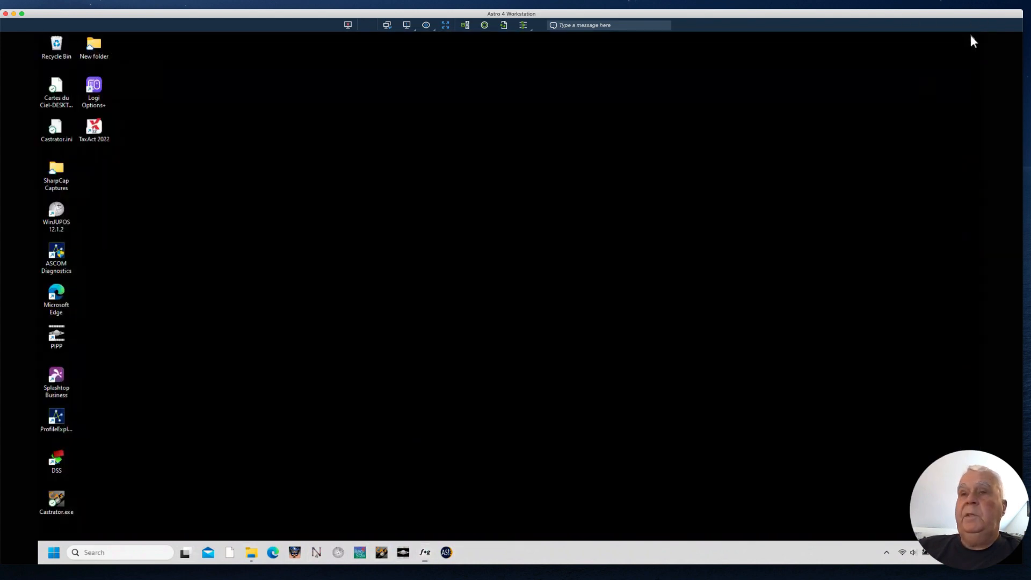
click(251, 552)
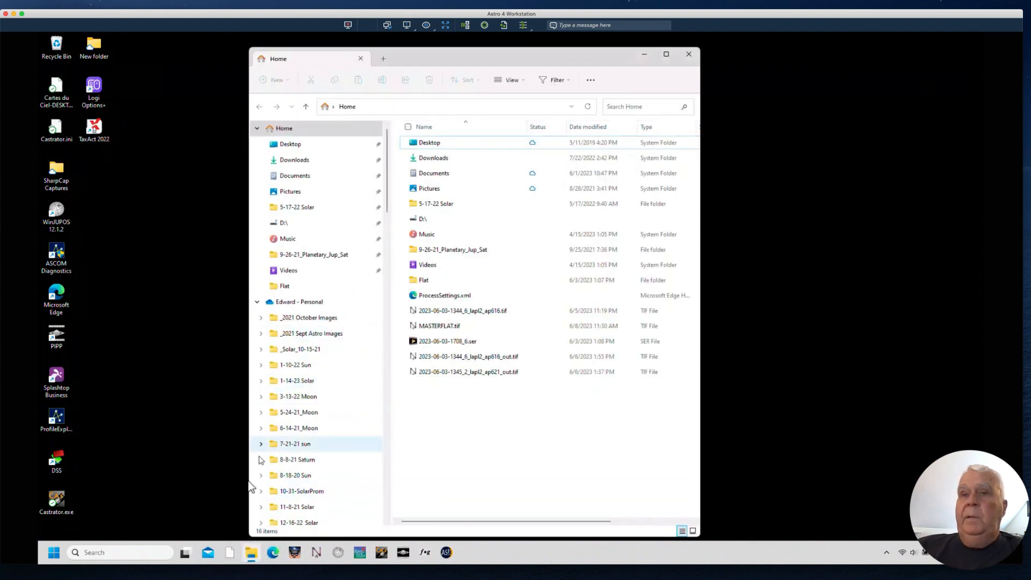
scroll(269, 451, down, 10)
scroll(284, 450, down, 15)
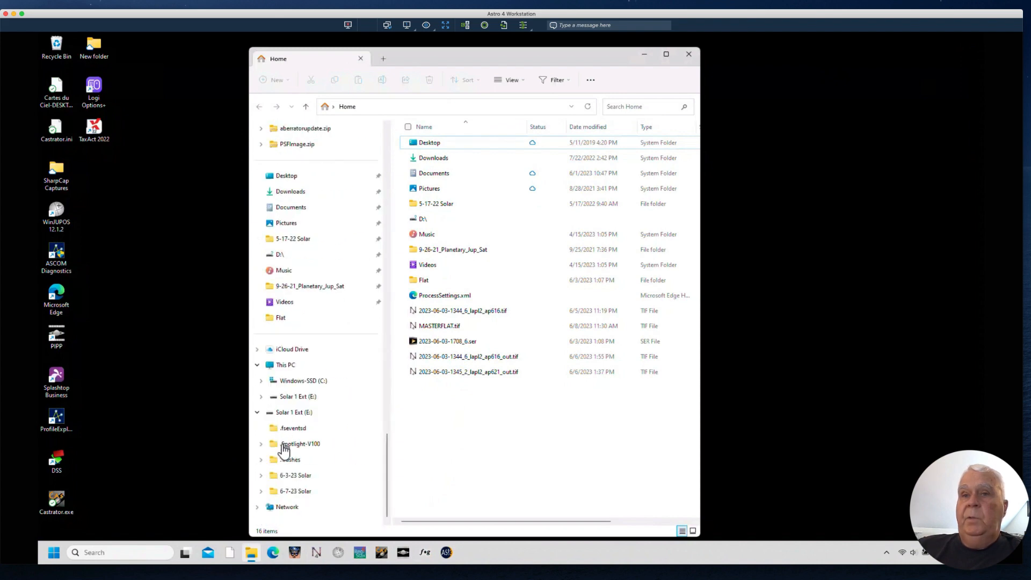
click(303, 479)
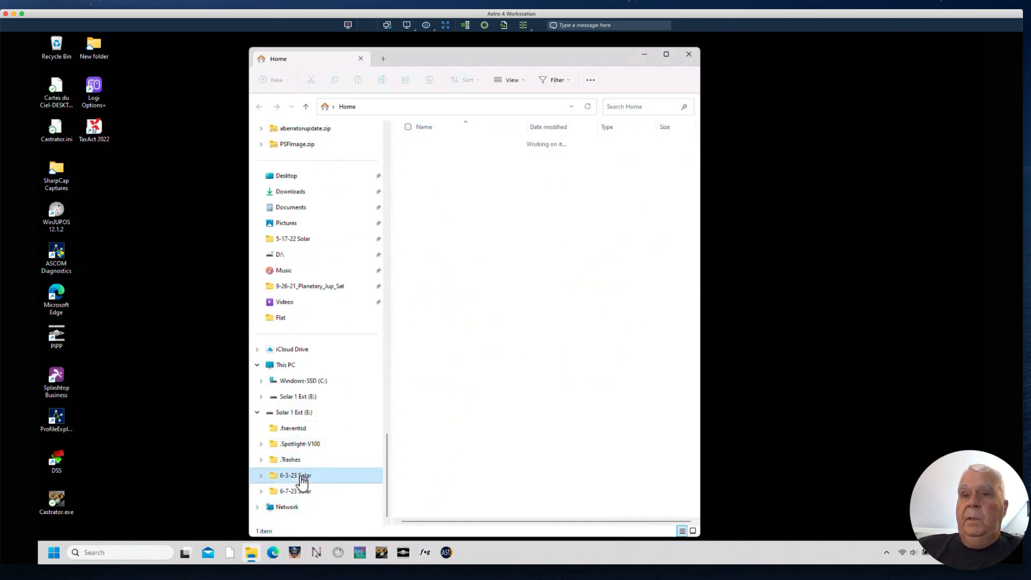
double_click(424, 143)
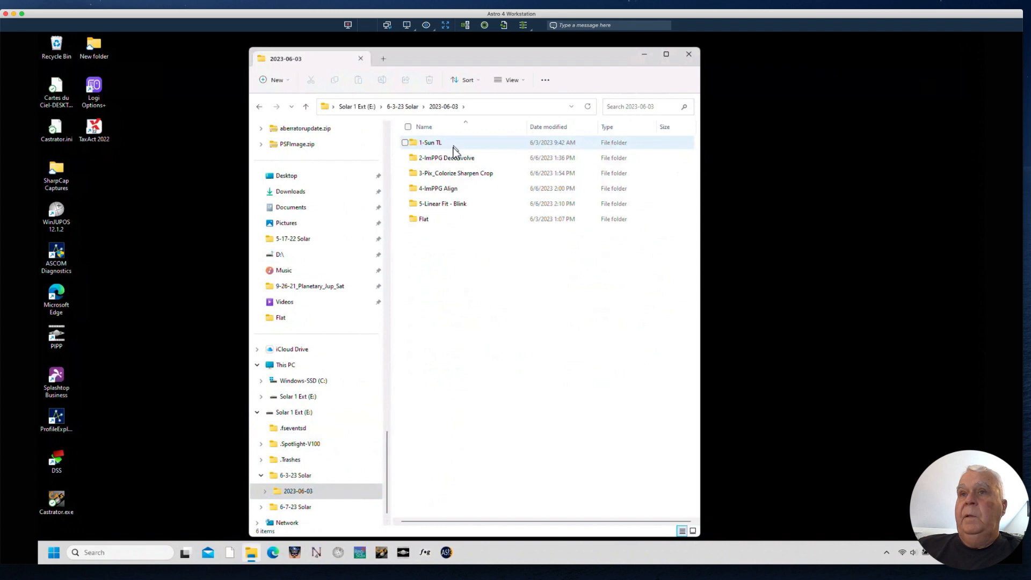
double_click(440, 158)
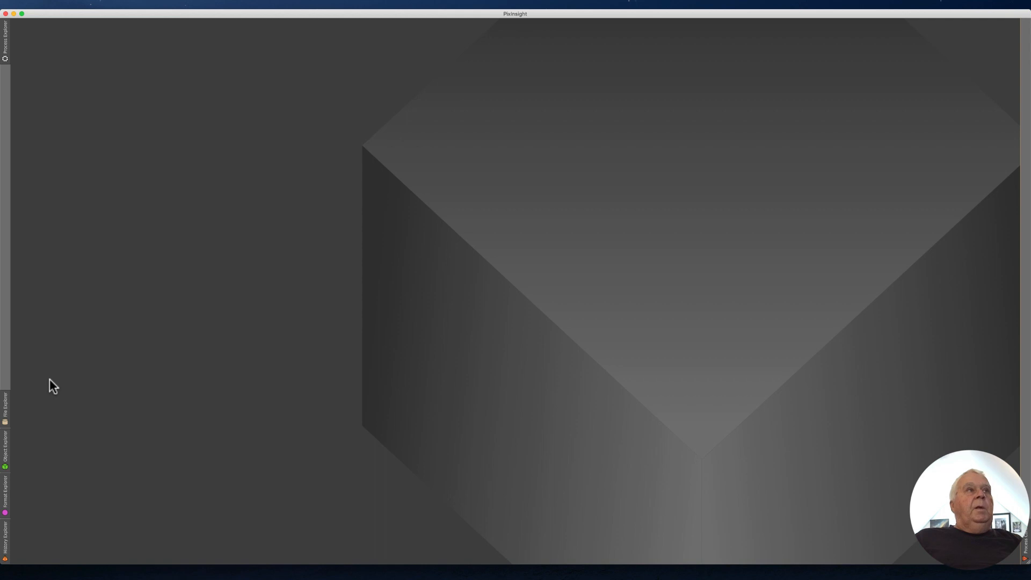
click(61, 5)
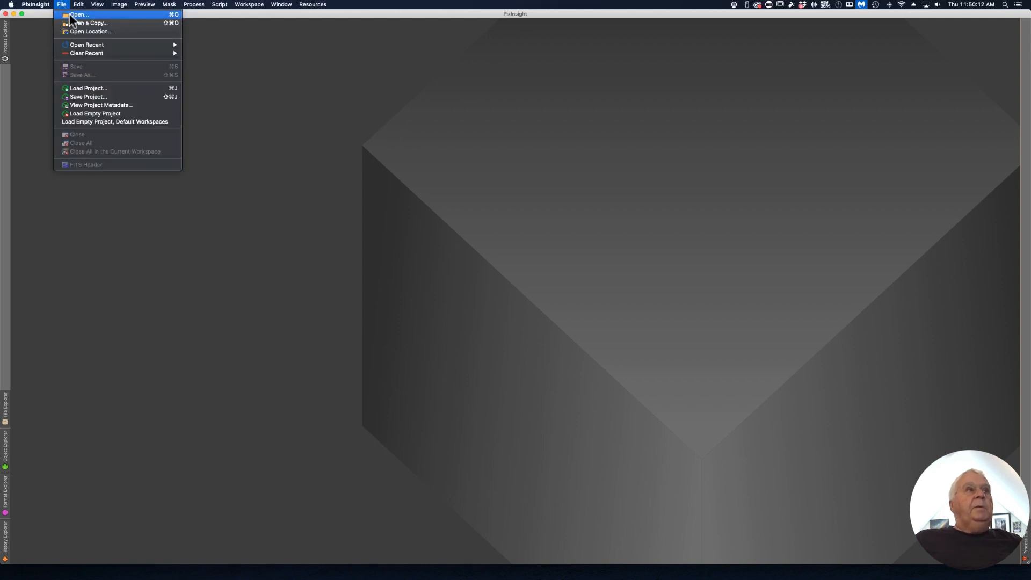
click(70, 15)
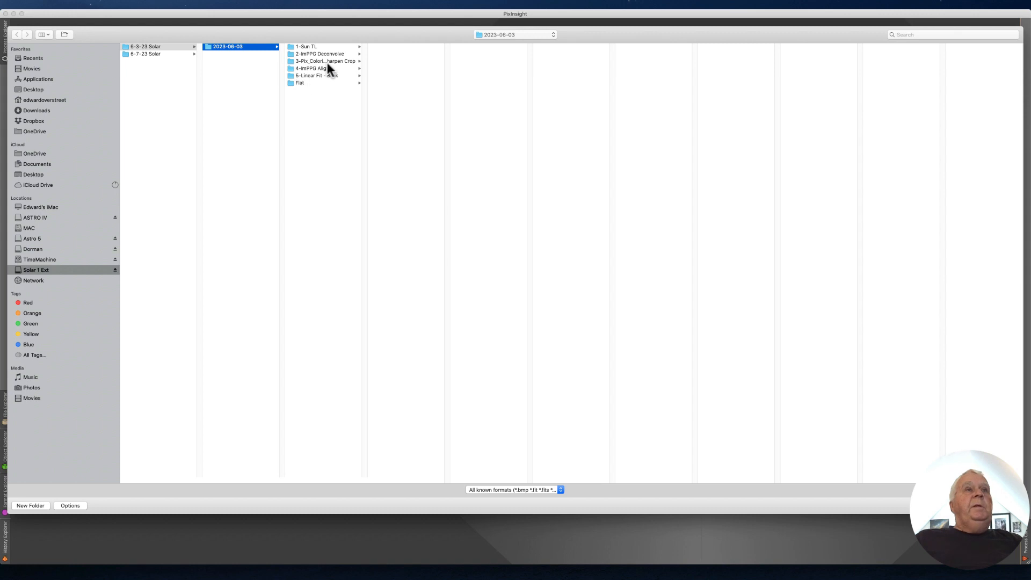
click(308, 54)
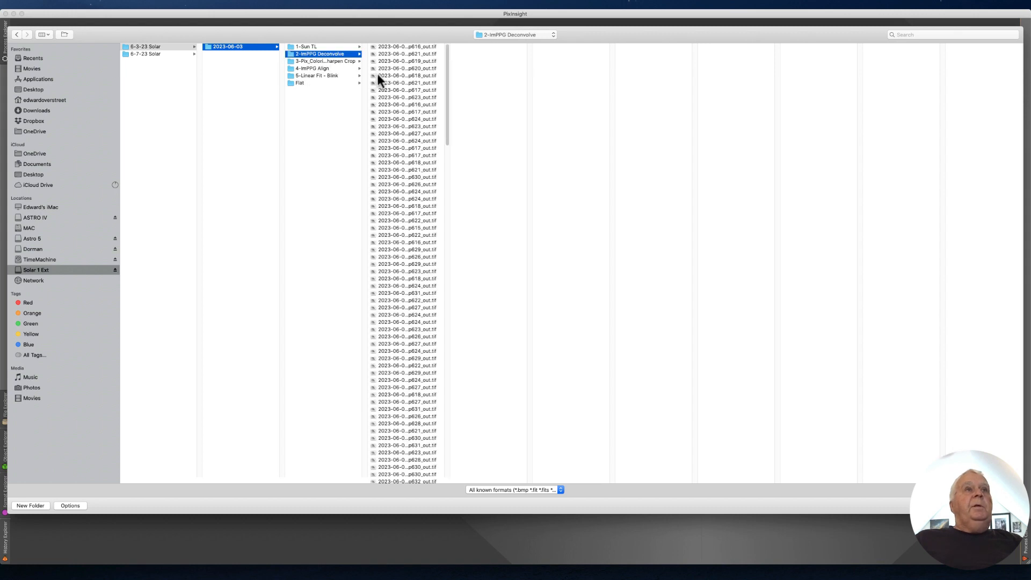
click(401, 48)
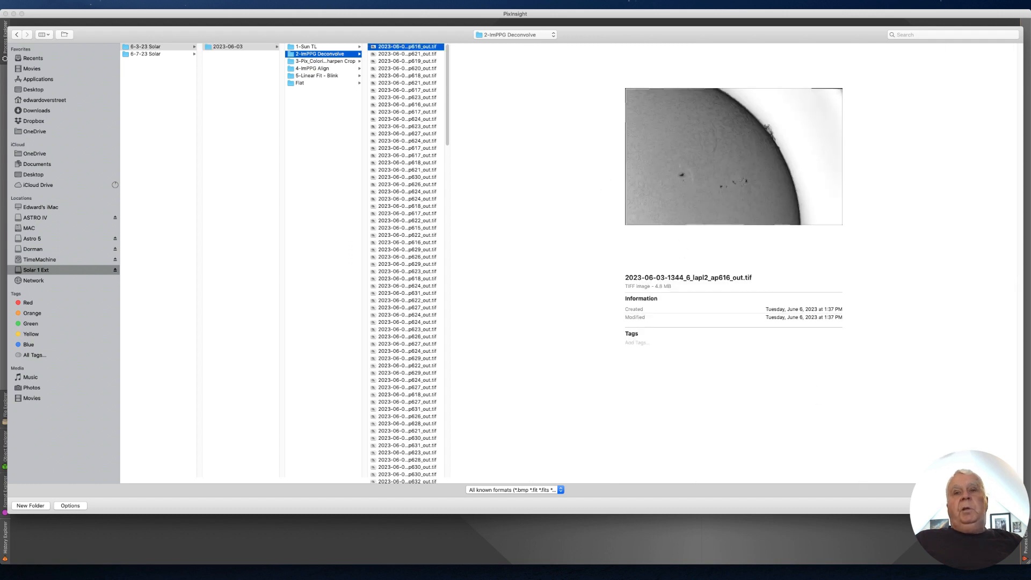
key(Return)
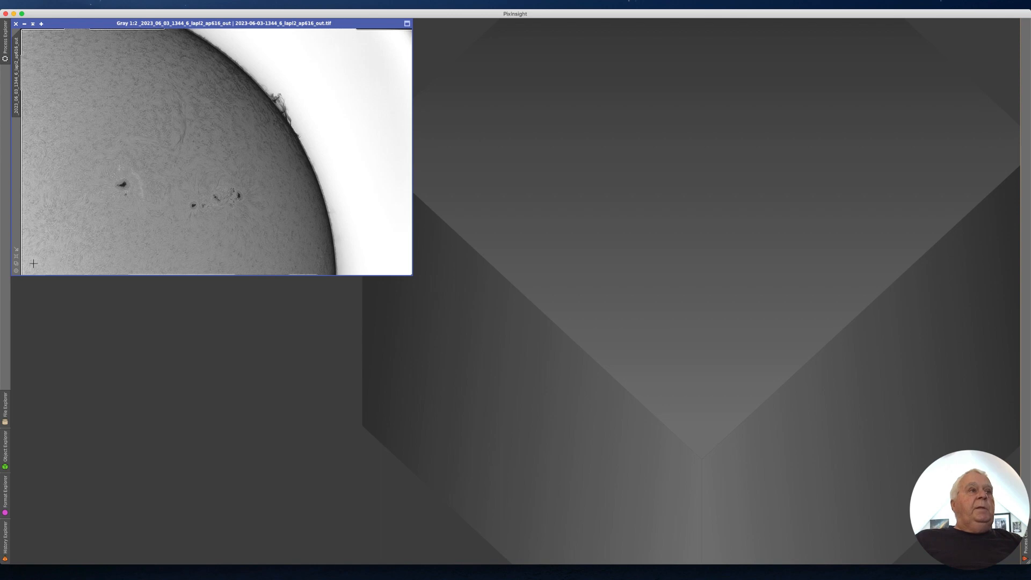
Step: Show the solar image at 1:1, start DynamicCrop, and reset its crop frame to the full image
click(16, 256)
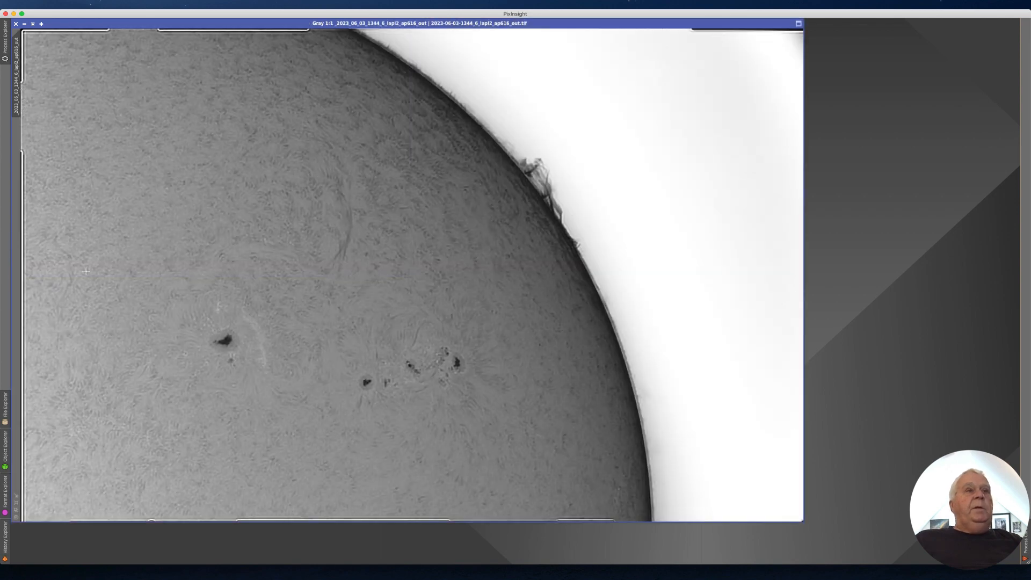
drag(138, 22, 153, 30)
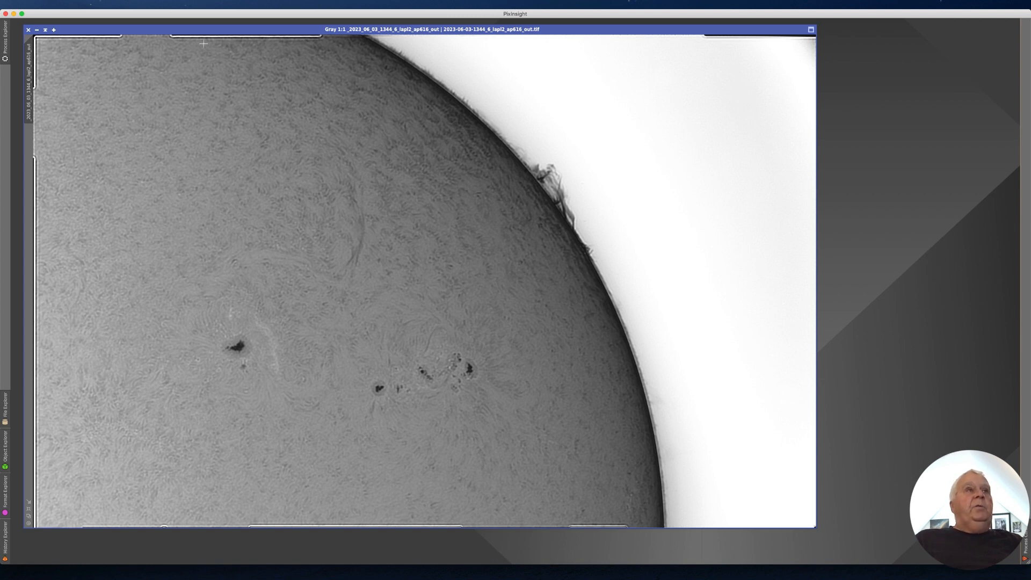
click(194, 4)
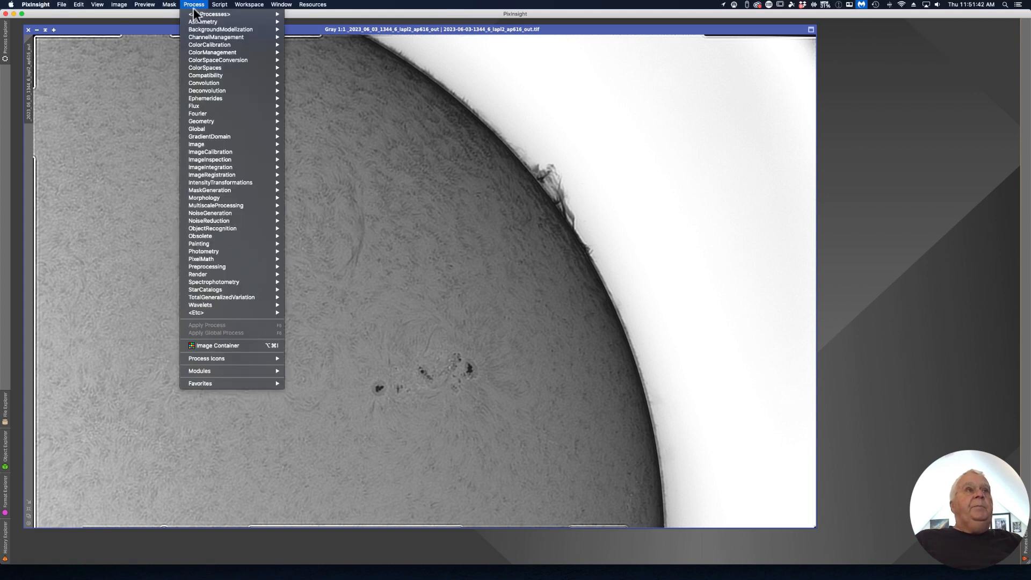
mouse_move(197, 14)
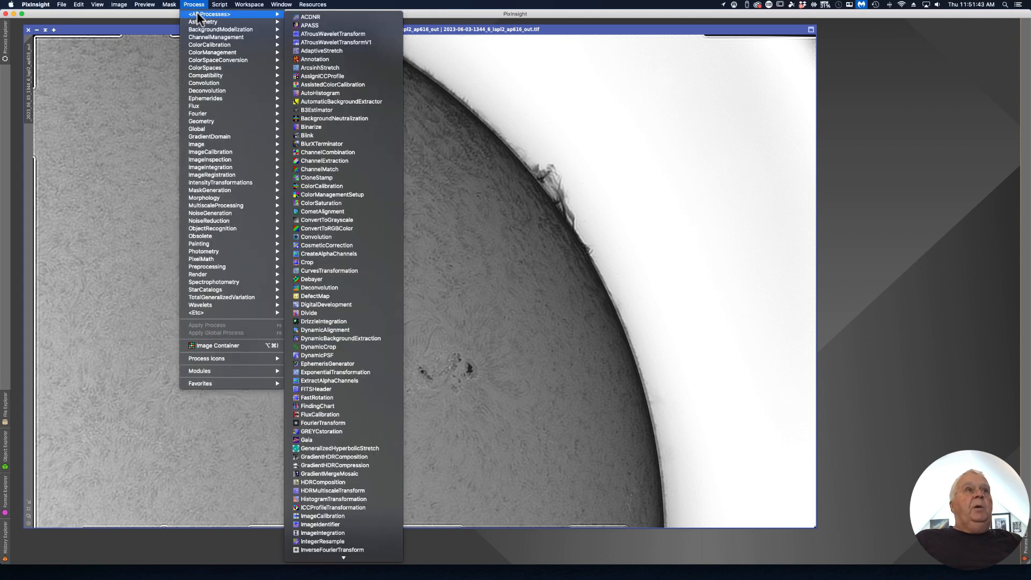
click(324, 347)
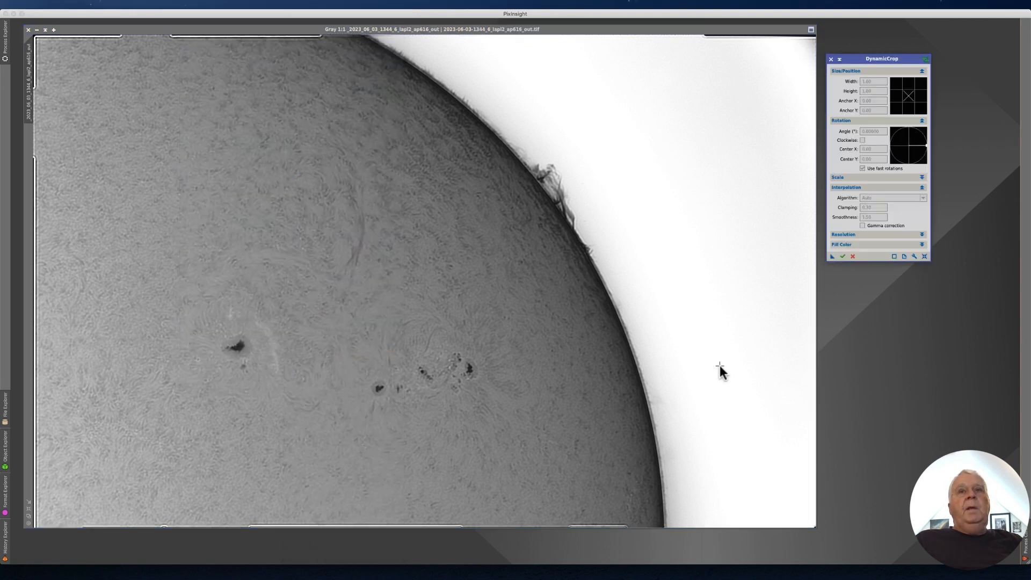
click(922, 257)
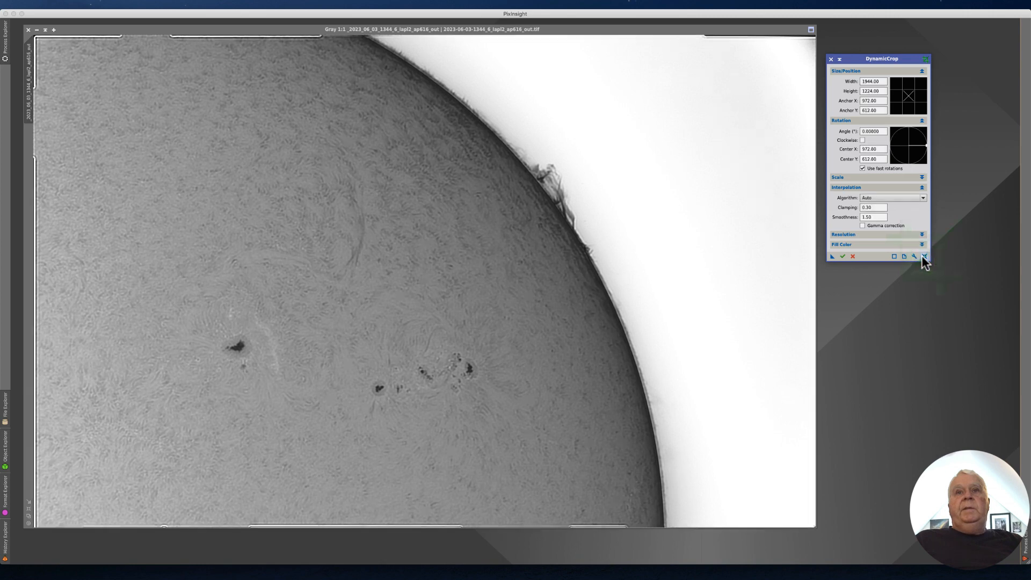
Step: Pull the crop frame's four edges inward past the stacking borders, to about 1570 by 1113 pixels
drag(810, 301, 715, 304)
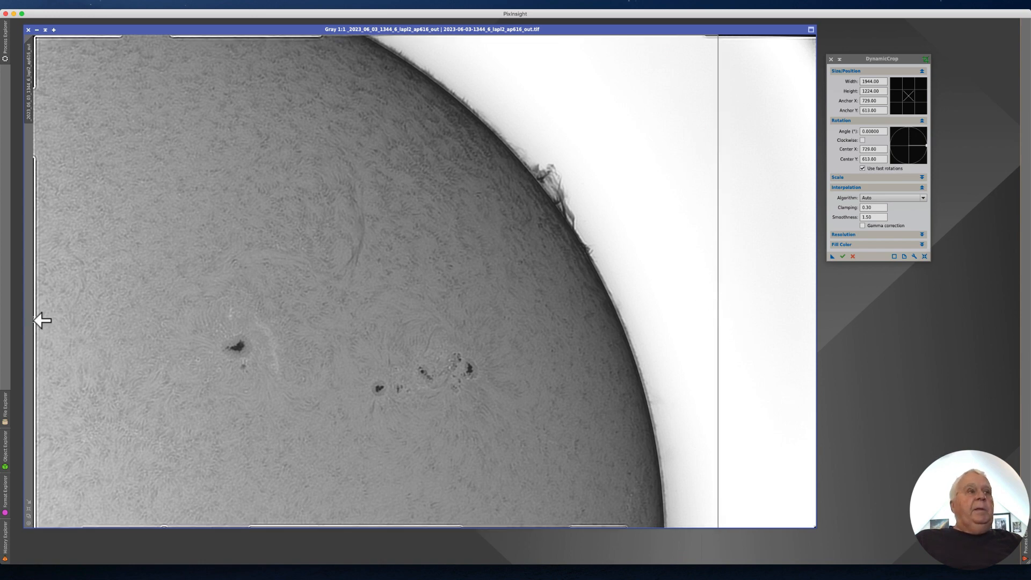
drag(36, 319, 157, 313)
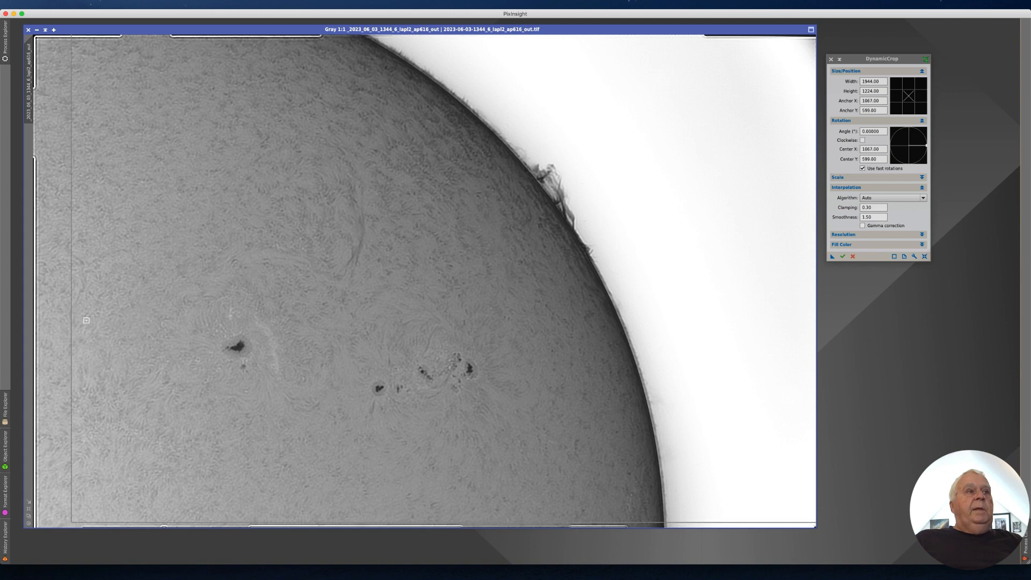
drag(71, 320, 222, 321)
drag(384, 272, 250, 283)
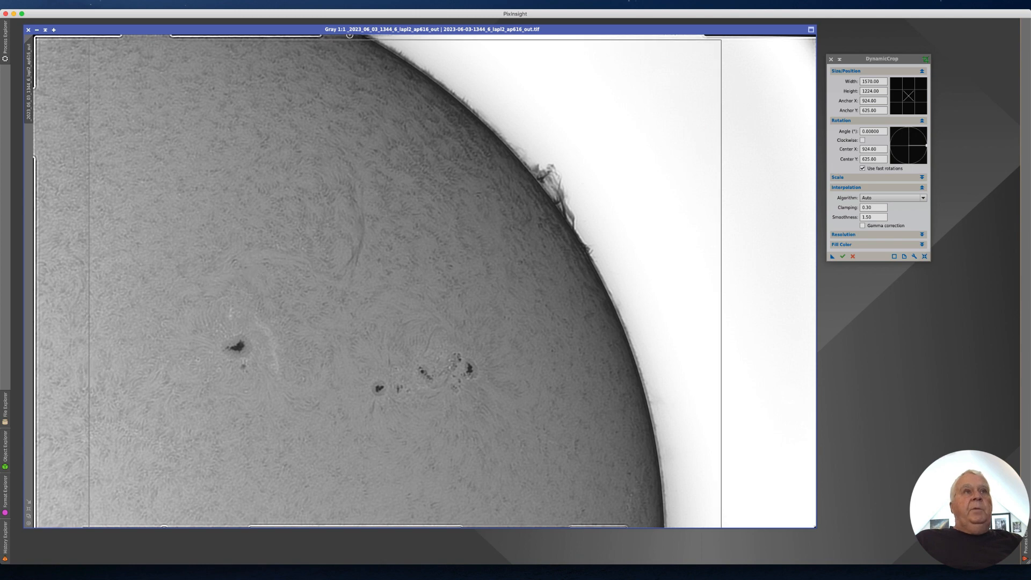
drag(350, 38, 349, 67)
drag(356, 173, 352, 155)
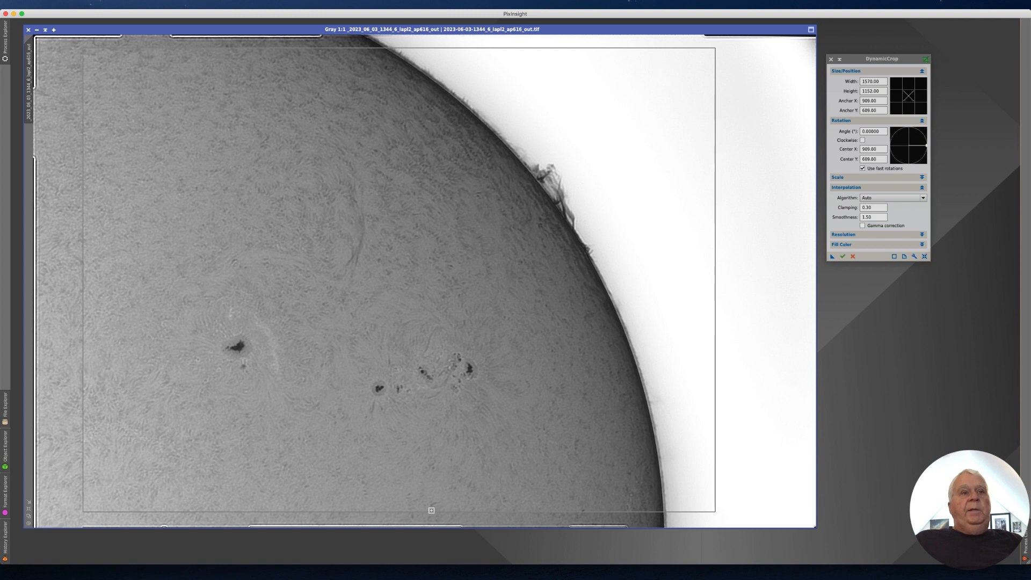
drag(432, 512, 428, 496)
drag(479, 417, 479, 419)
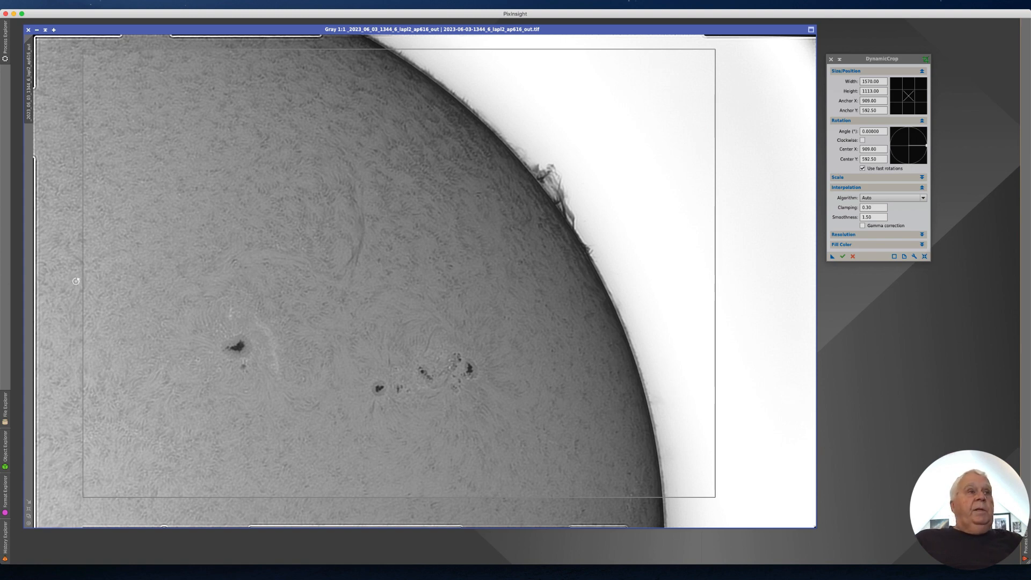
Step: Tighten the crop frame to about 1353 by 1077 pixels around the sunspots and limb prominence, and apply the crop
drag(82, 281, 170, 282)
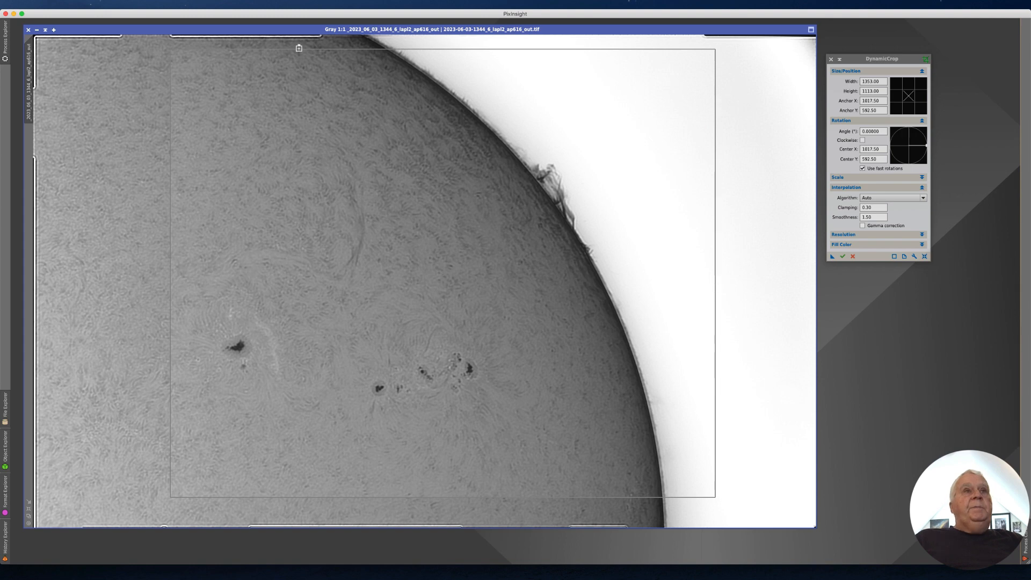
drag(287, 49, 289, 57)
drag(288, 95, 286, 95)
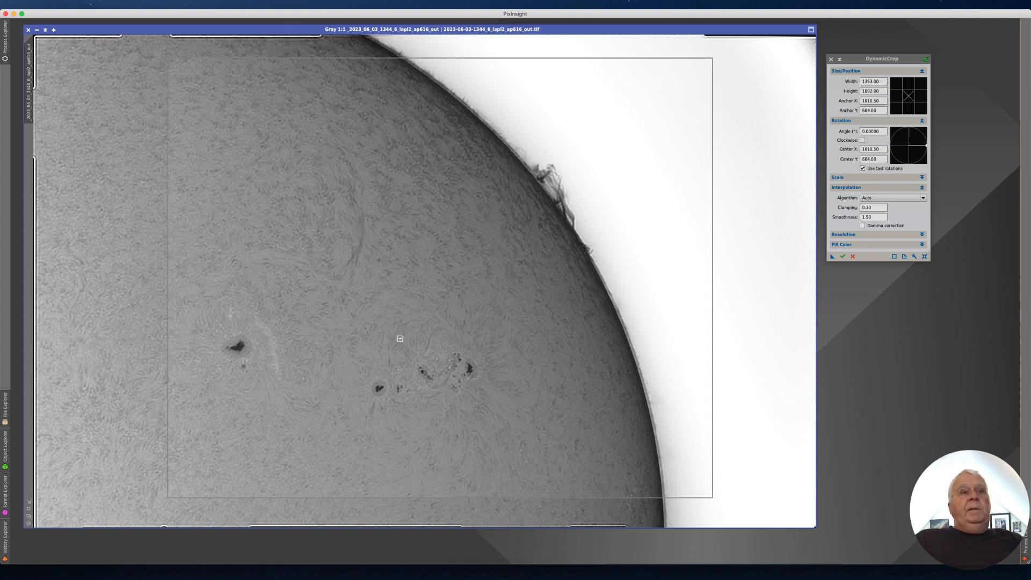
drag(344, 497, 342, 491)
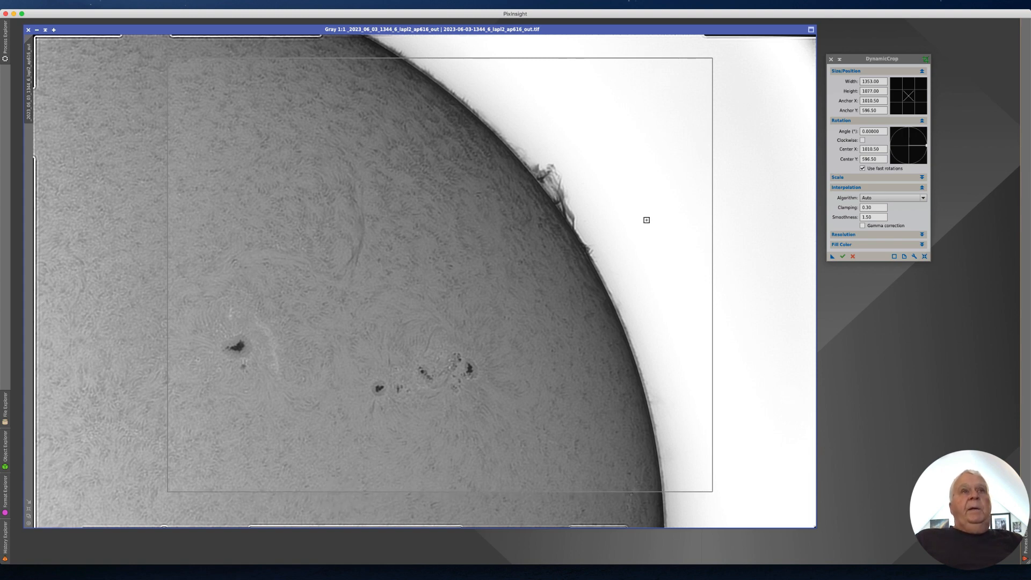
click(843, 256)
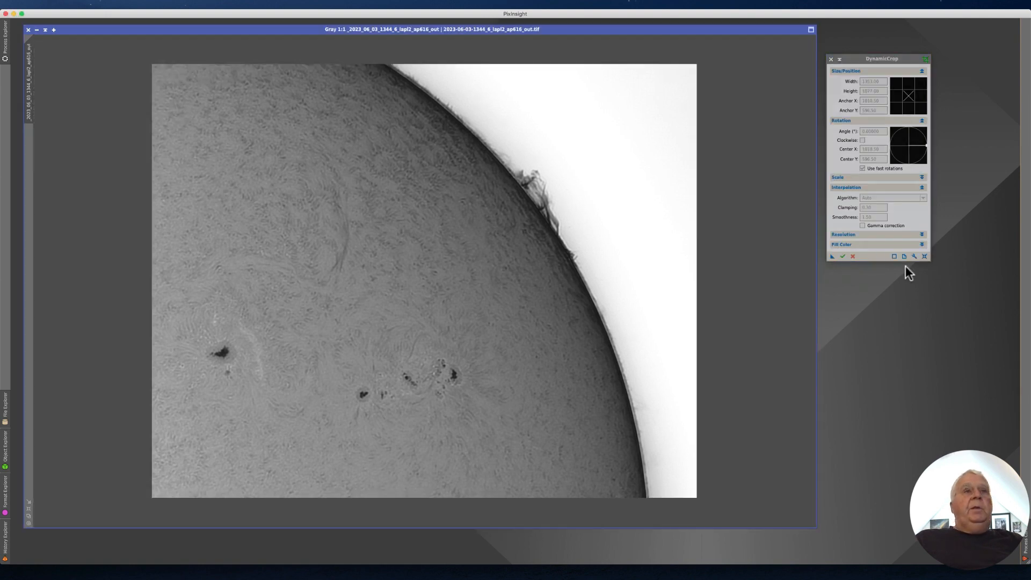
Step: Convert the cropped grayscale image to RGB color and close the DynamicCrop tool
click(194, 5)
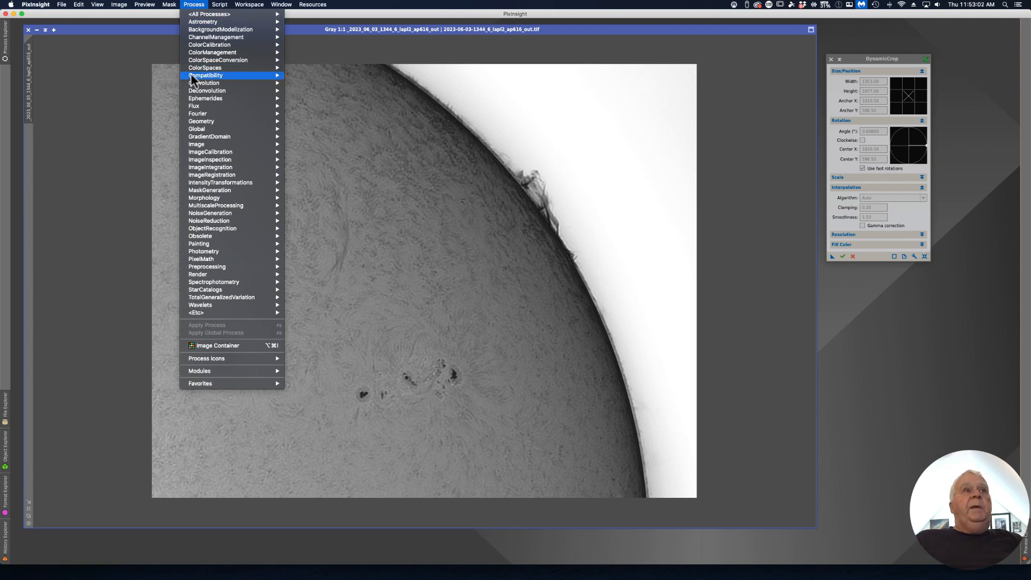
mouse_move(275, 70)
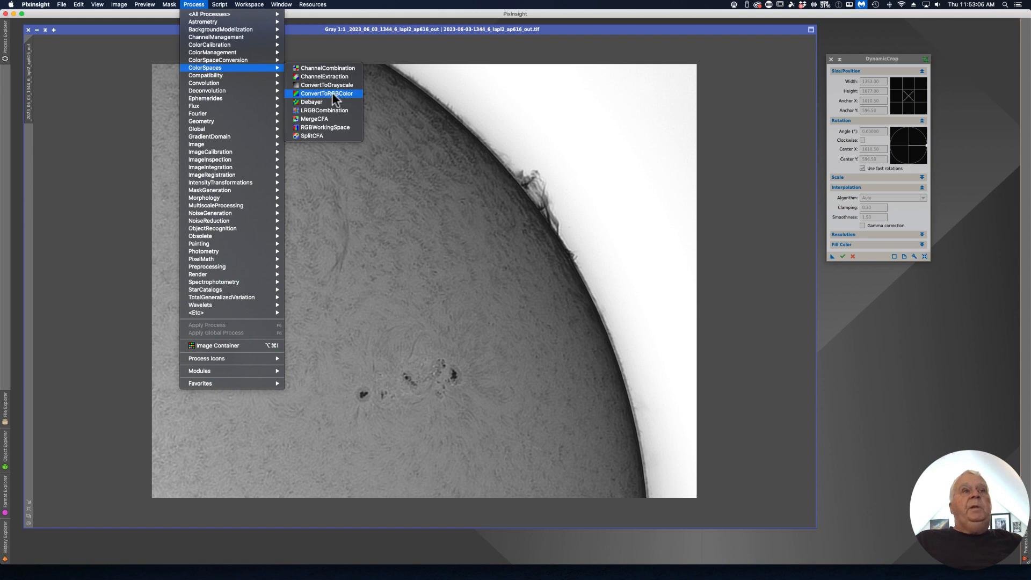
click(332, 93)
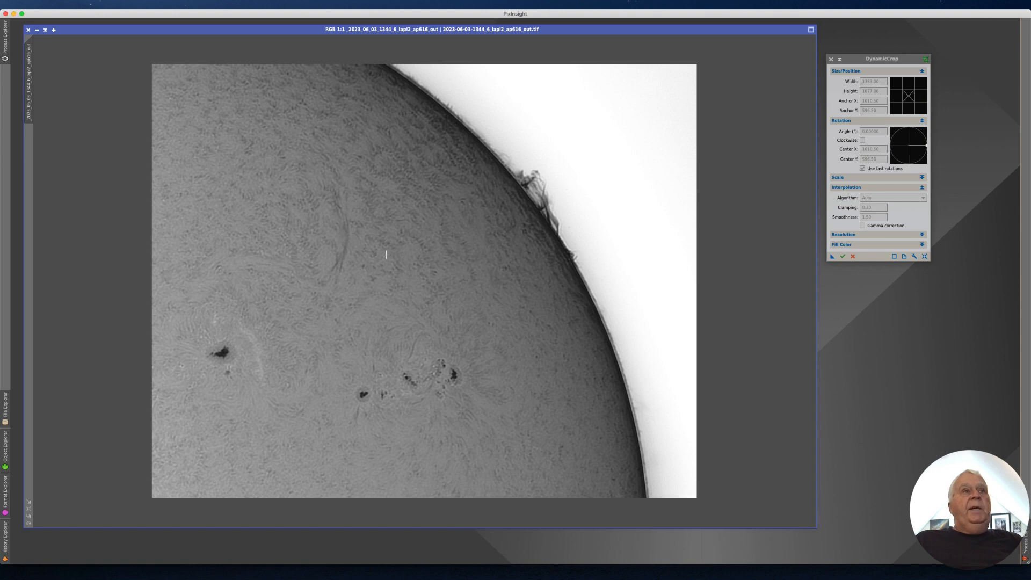
drag(639, 30, 638, 29)
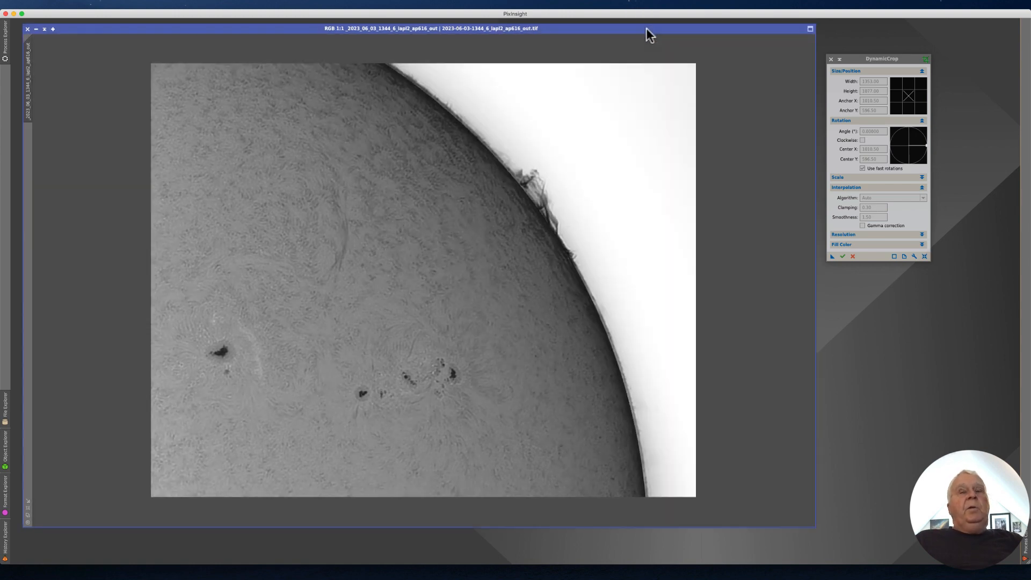
click(830, 58)
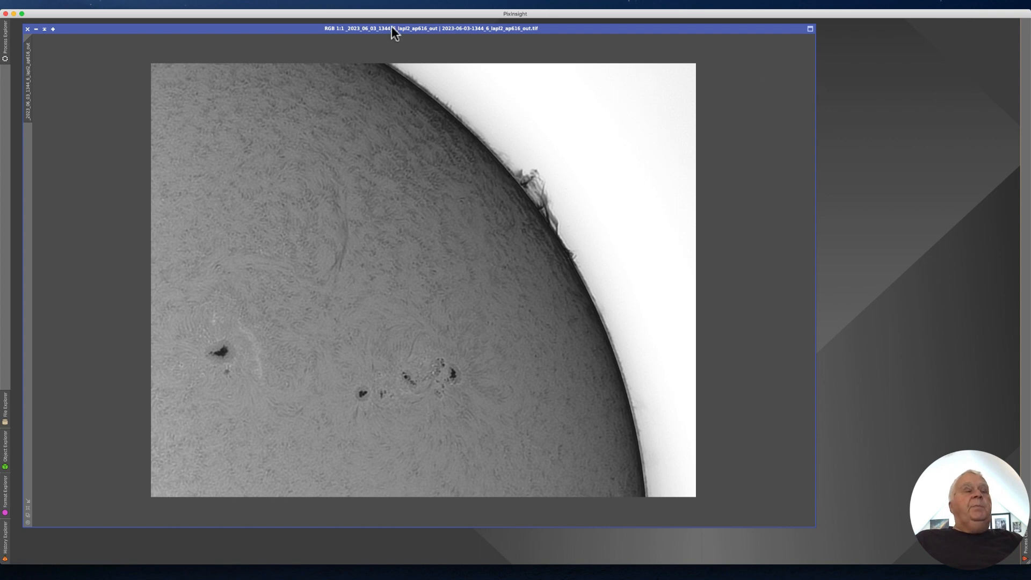
Step: In CurvesTransformation, raise the red curve with a point at about input 0.572, output 0.847, and show the real-time preview
click(195, 3)
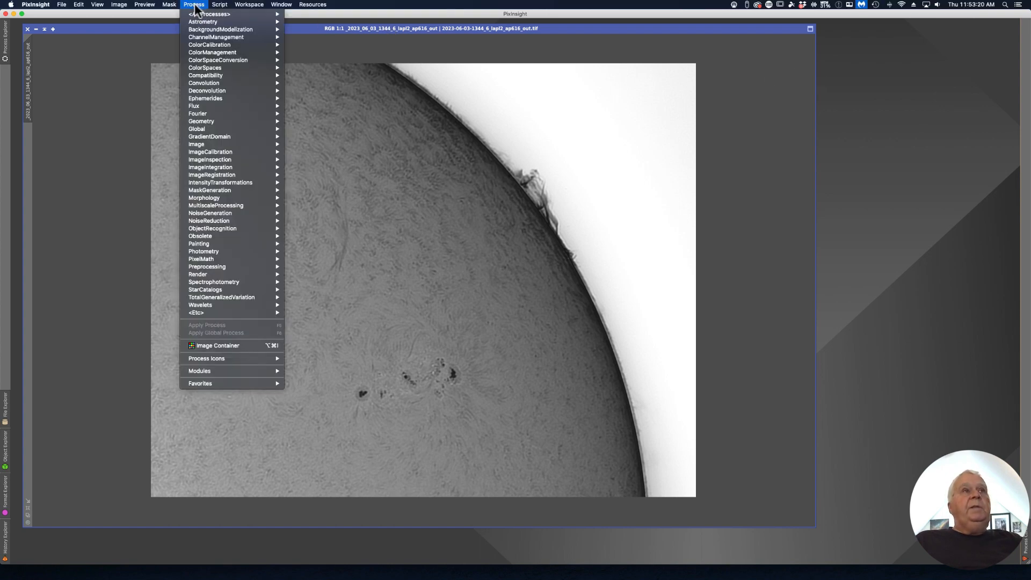
mouse_move(201, 12)
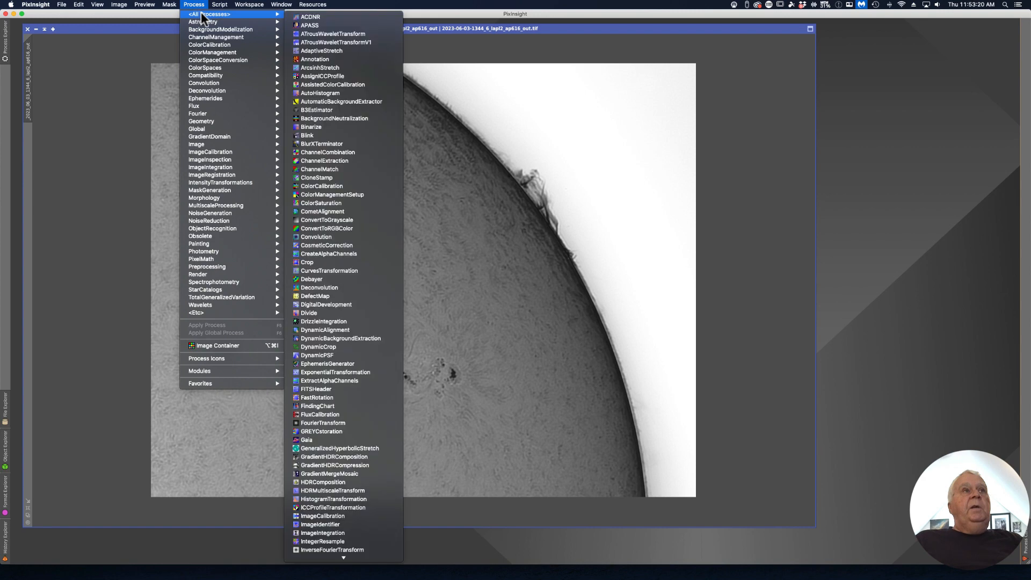
click(311, 270)
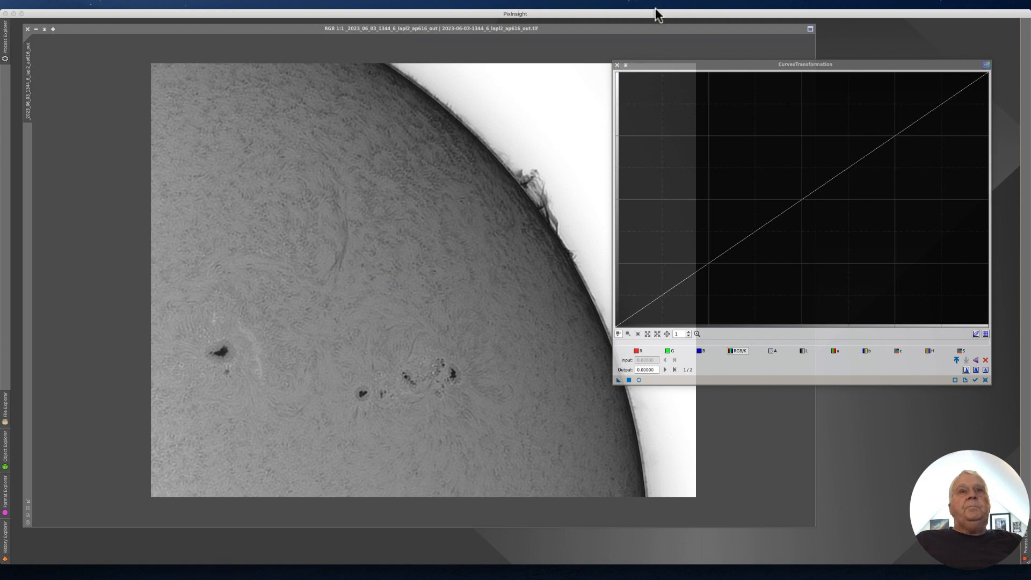
drag(668, 65, 648, 41)
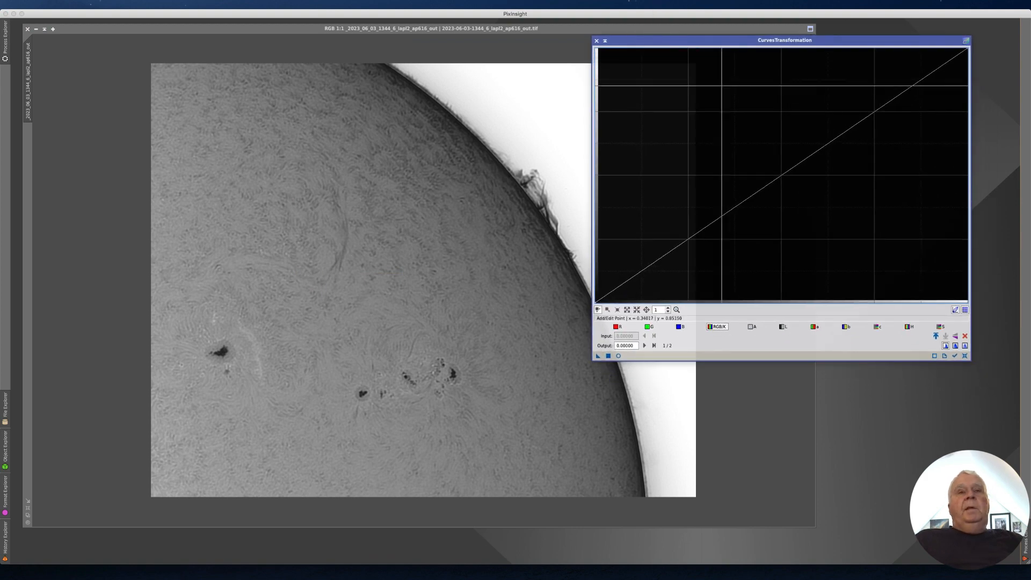
click(617, 327)
drag(756, 194, 808, 87)
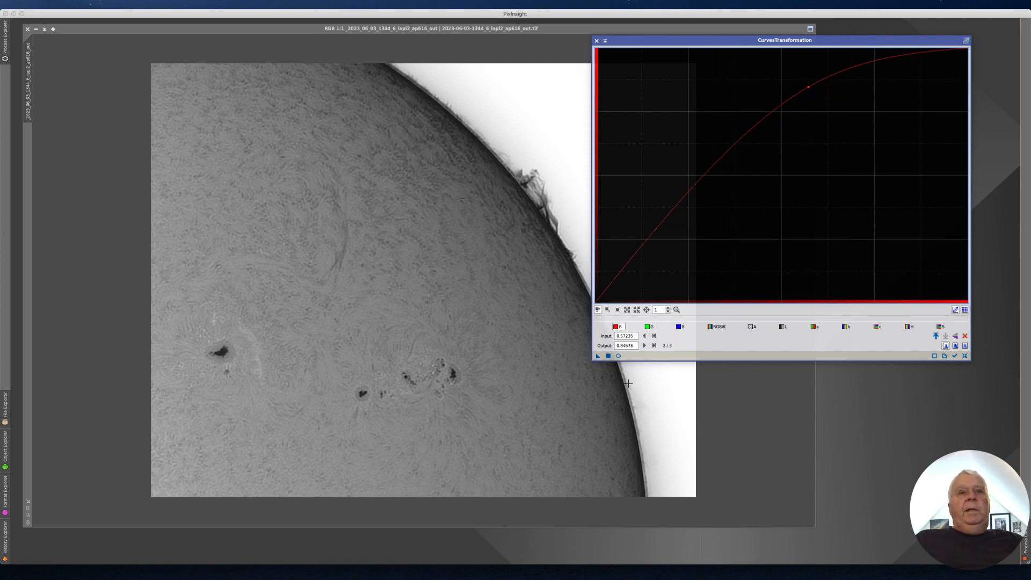
click(618, 355)
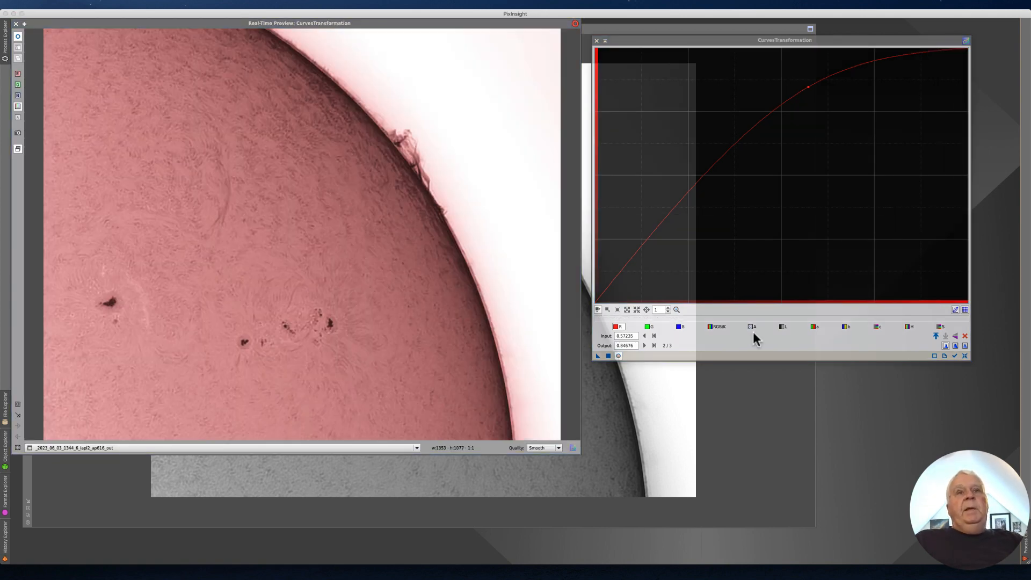
Step: Lower the green curve slightly at midtones, pull the blue curve down to about input 0.731, output 0.438, and apply the curves
click(649, 328)
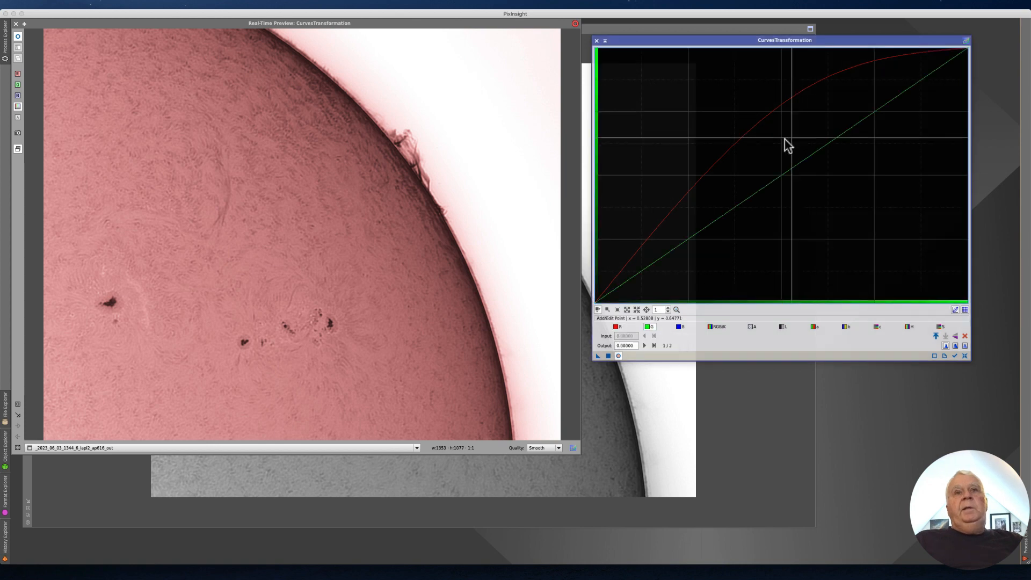
drag(780, 176, 791, 191)
click(680, 328)
drag(794, 184, 867, 191)
click(608, 356)
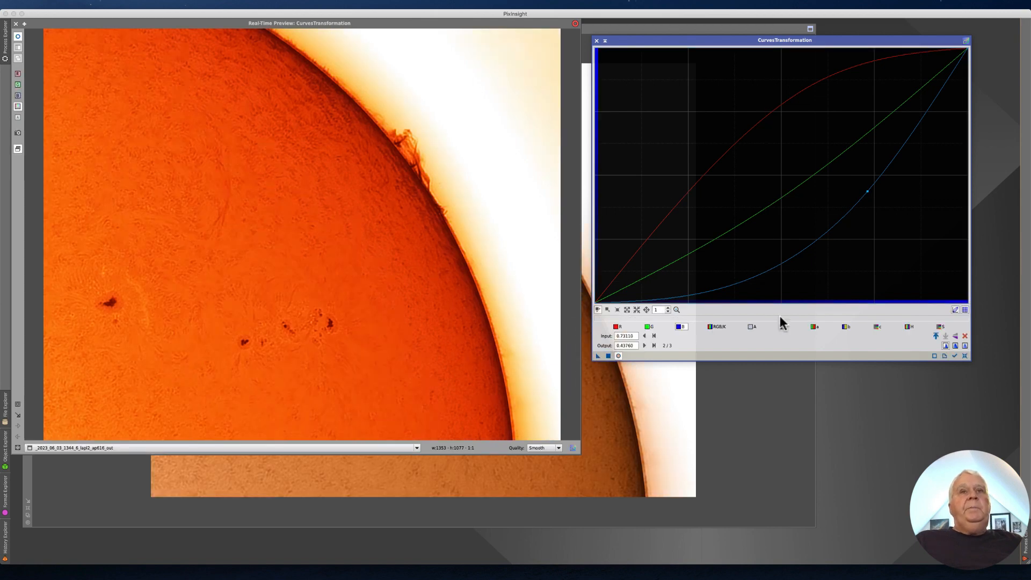
Step: Reset the curves, apply a gentle RGB/K S-curve with lowered shadows and a midtone point near 0.529, 0.573, and close the curves and preview windows
click(962, 355)
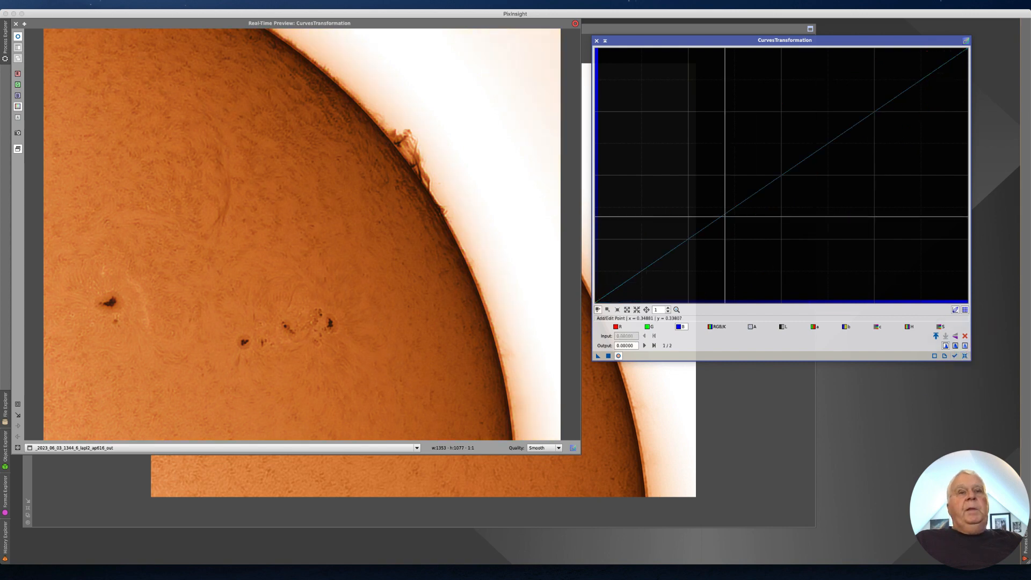
click(711, 326)
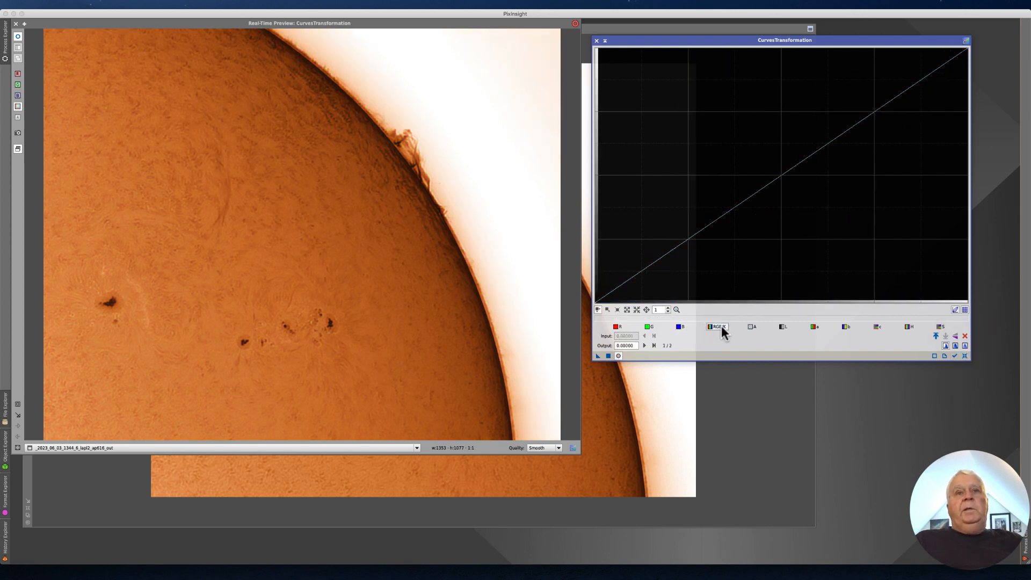
click(638, 276)
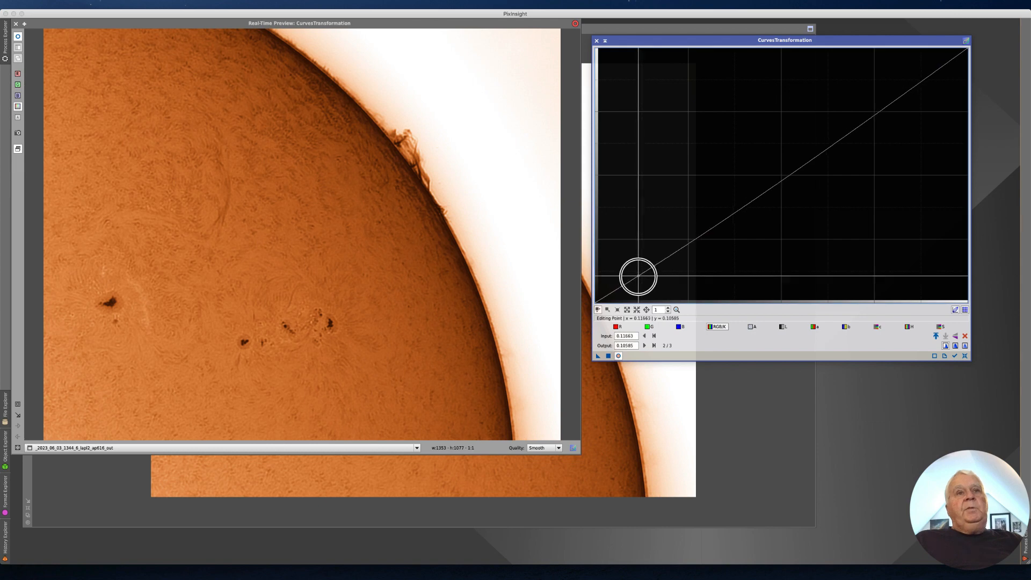
drag(792, 173, 792, 156)
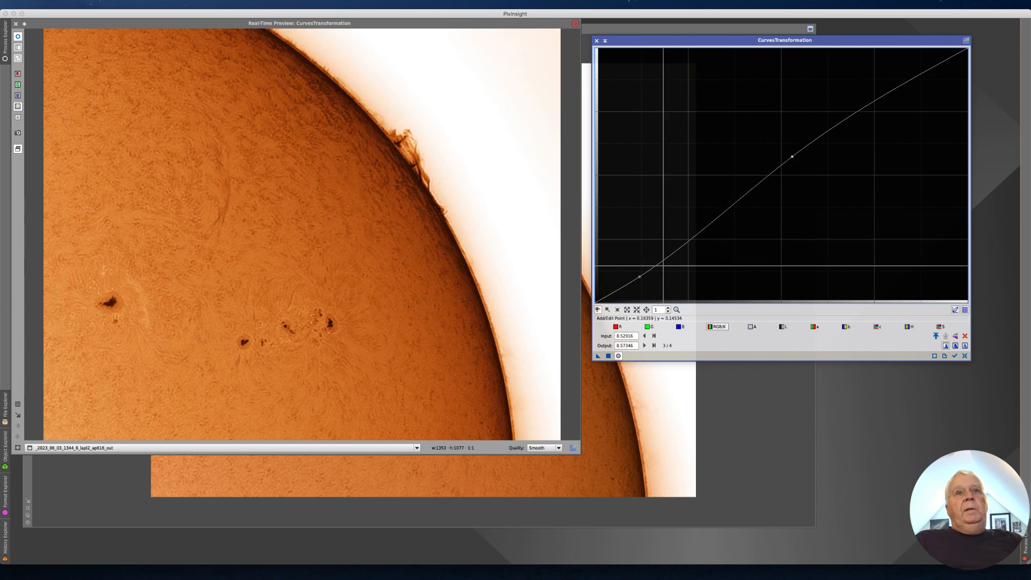
drag(638, 277, 641, 278)
drag(598, 356, 611, 361)
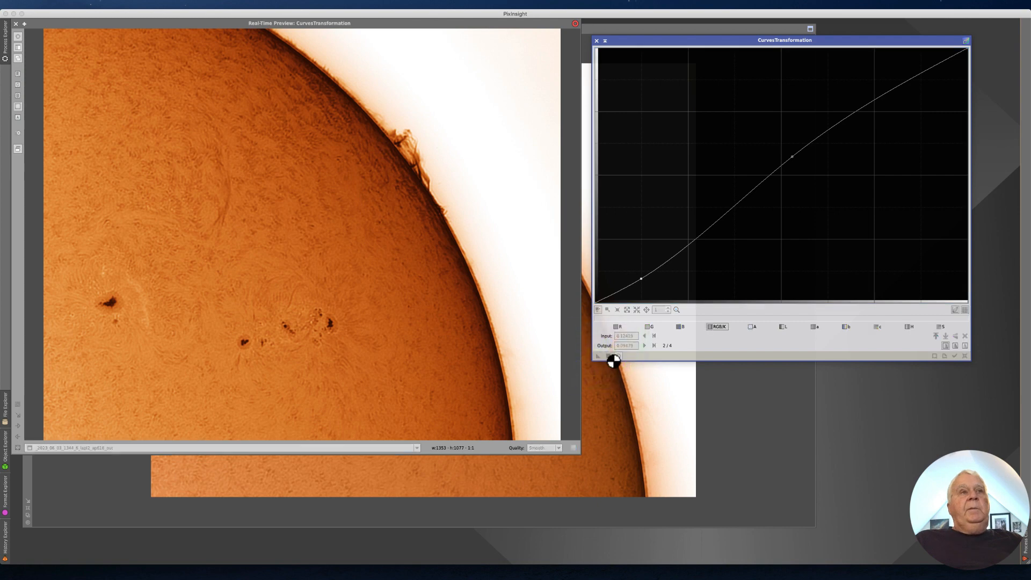
click(596, 40)
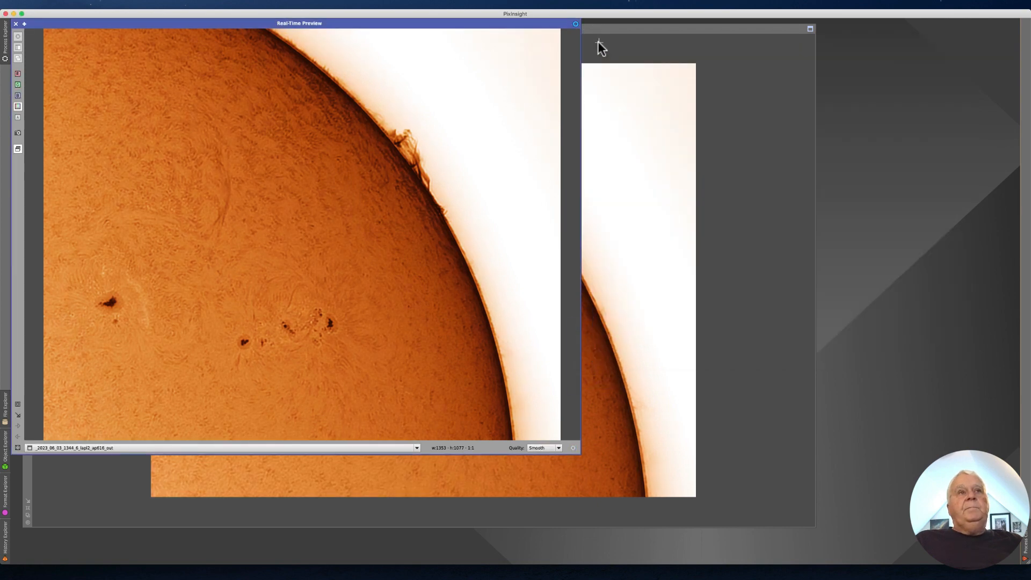
click(15, 24)
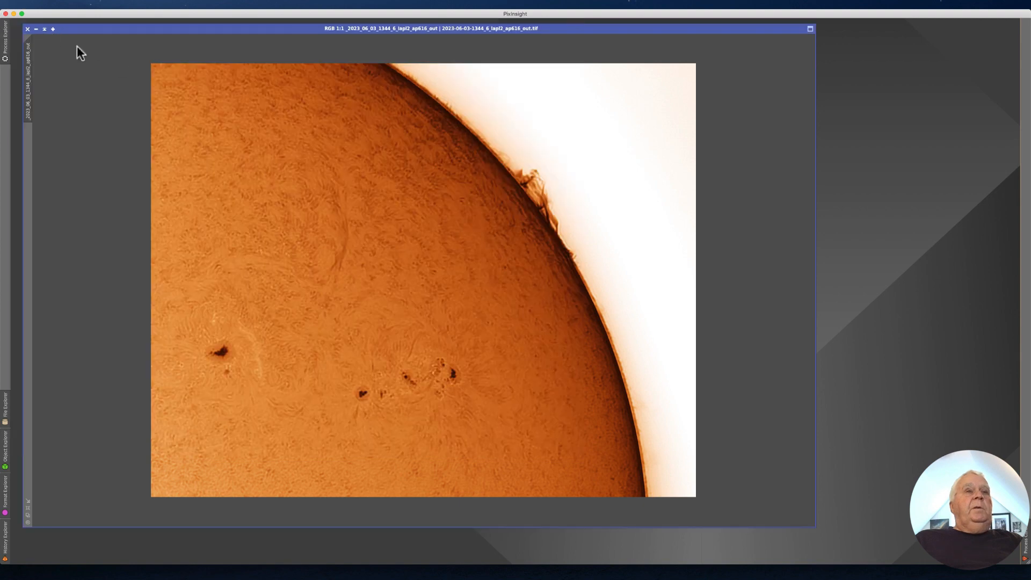
Step: Open the UnsharpMask process for the colorized solar image and show its real-time preview
drag(172, 28, 161, 29)
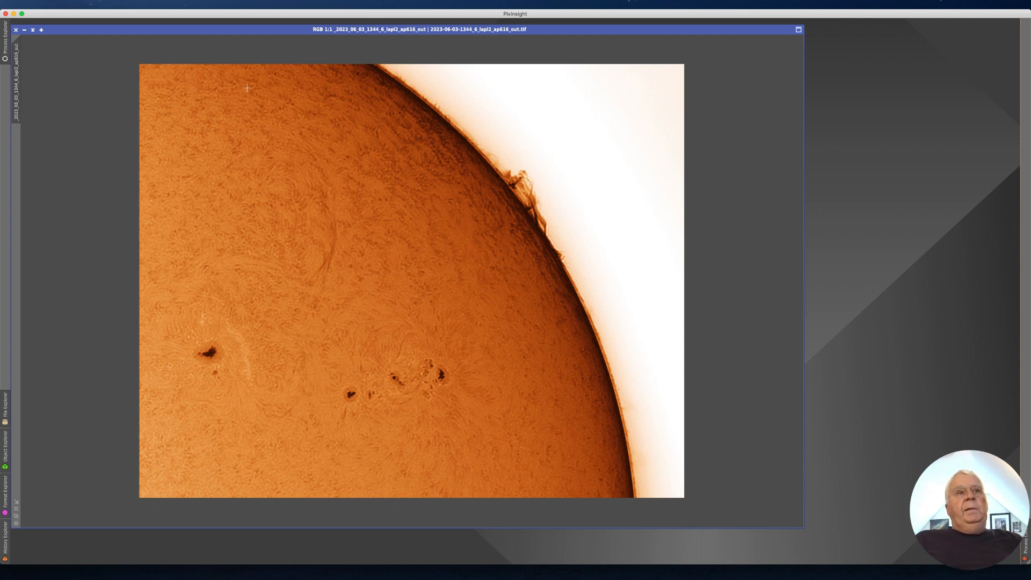
click(194, 4)
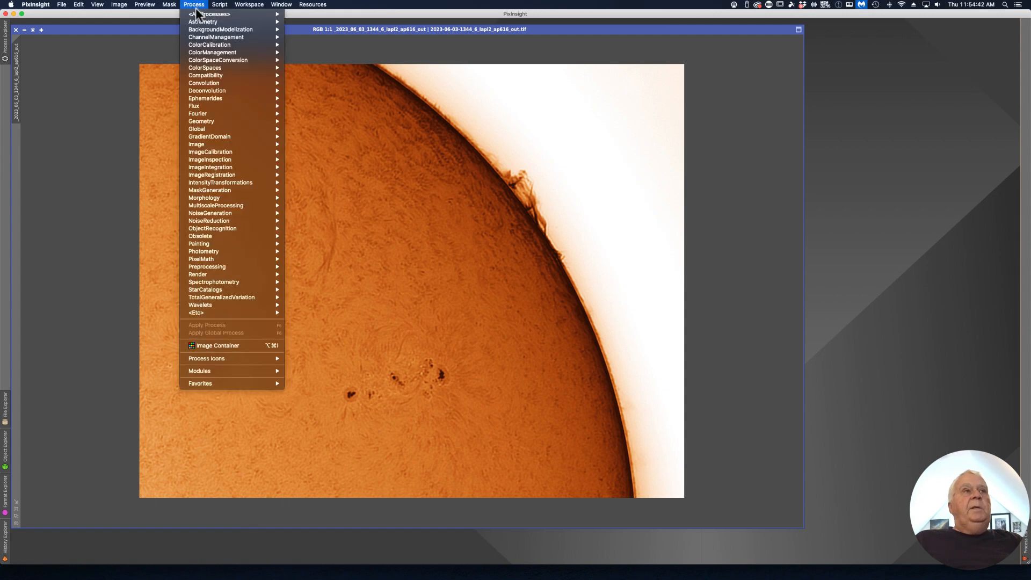
mouse_move(202, 15)
mouse_move(344, 556)
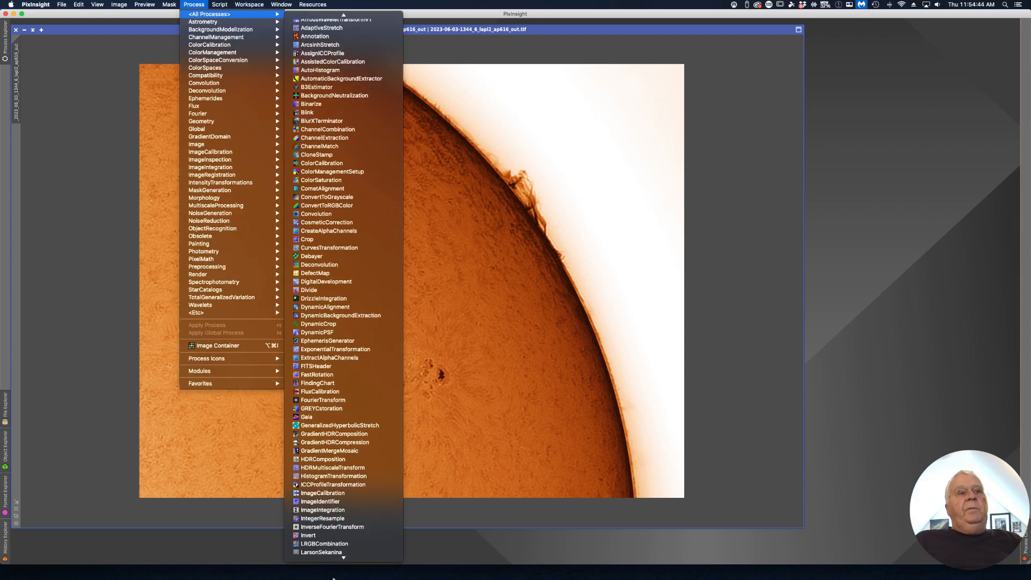
click(299, 553)
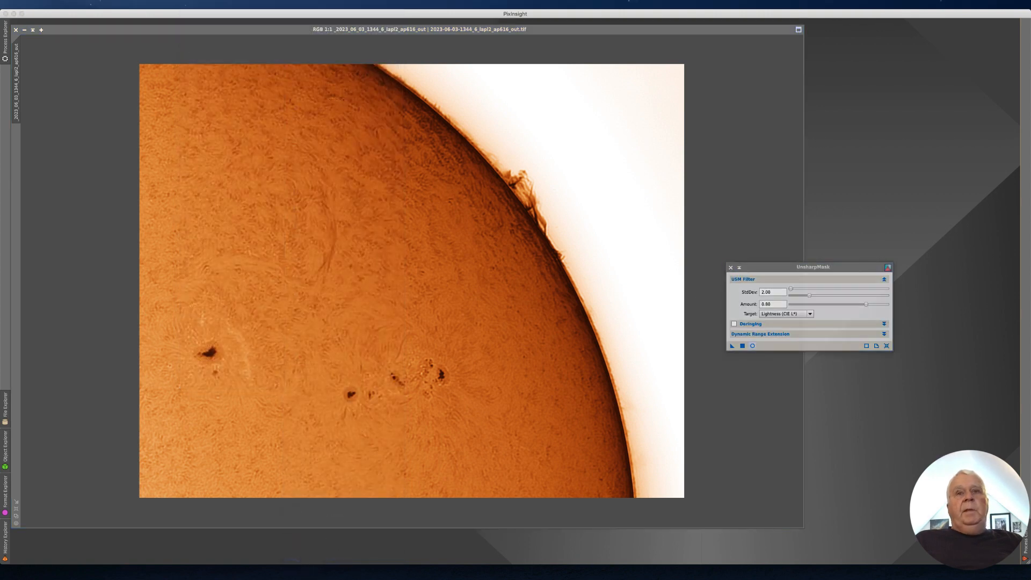
click(752, 346)
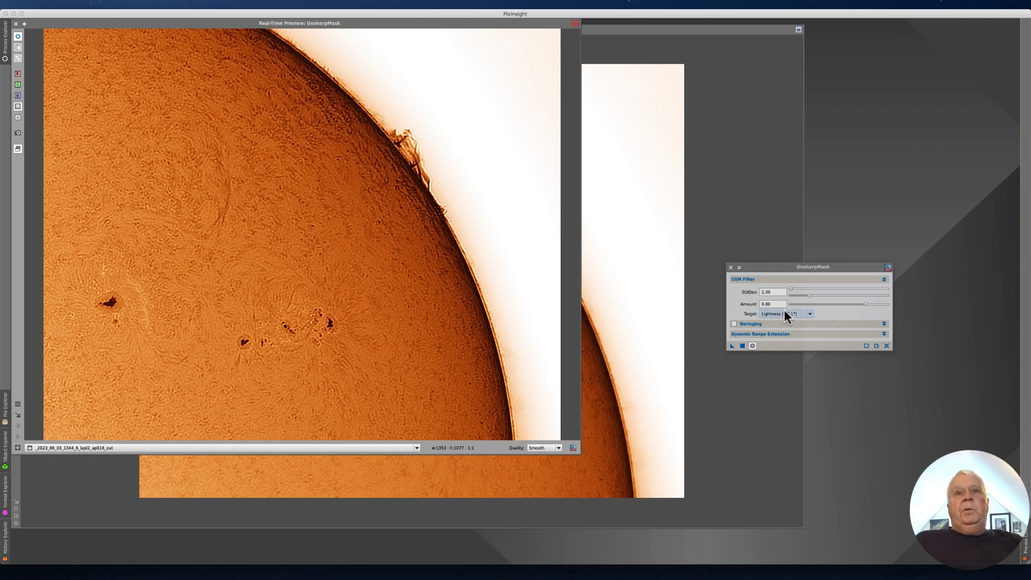
Step: Try an UnsharpMask amount of 0.40 and compare the preview with and without the sharpening
drag(864, 304, 829, 304)
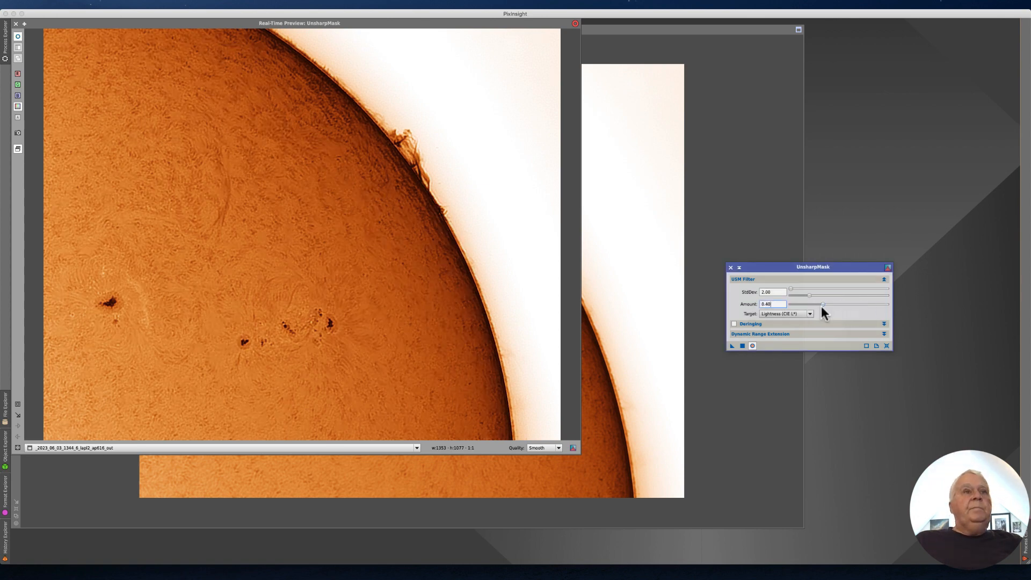
click(751, 346)
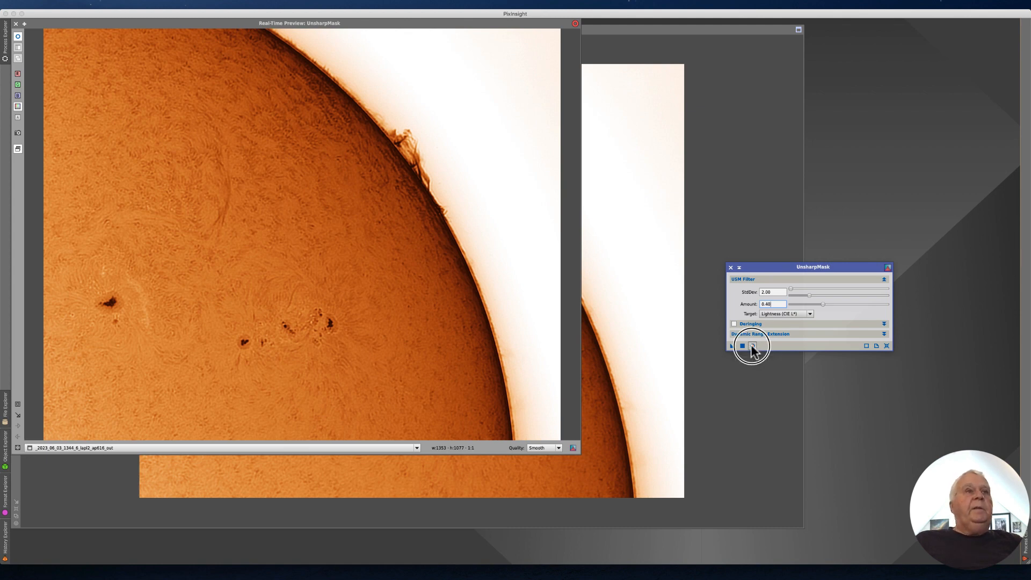
click(751, 346)
click(752, 346)
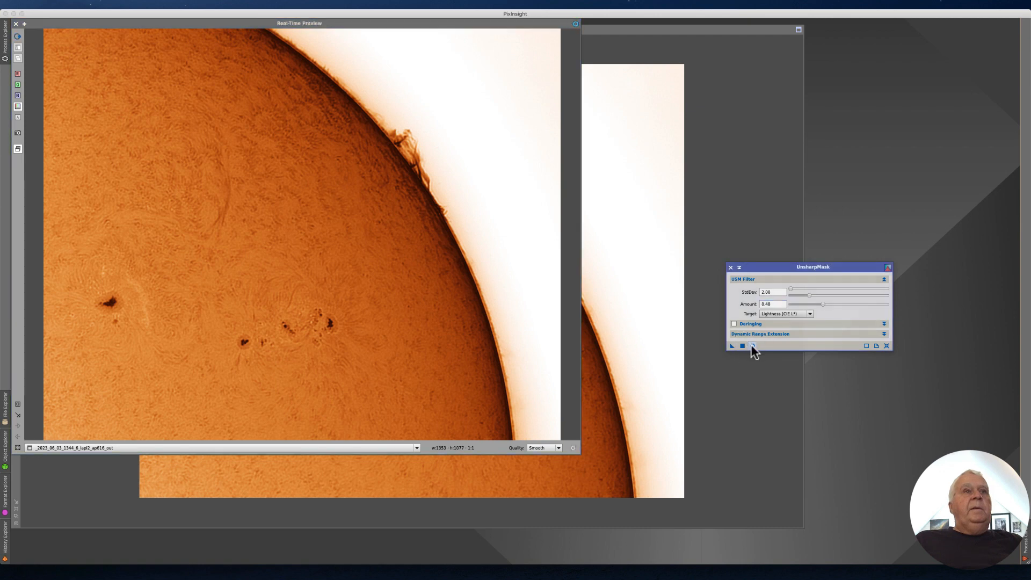
click(752, 345)
click(752, 346)
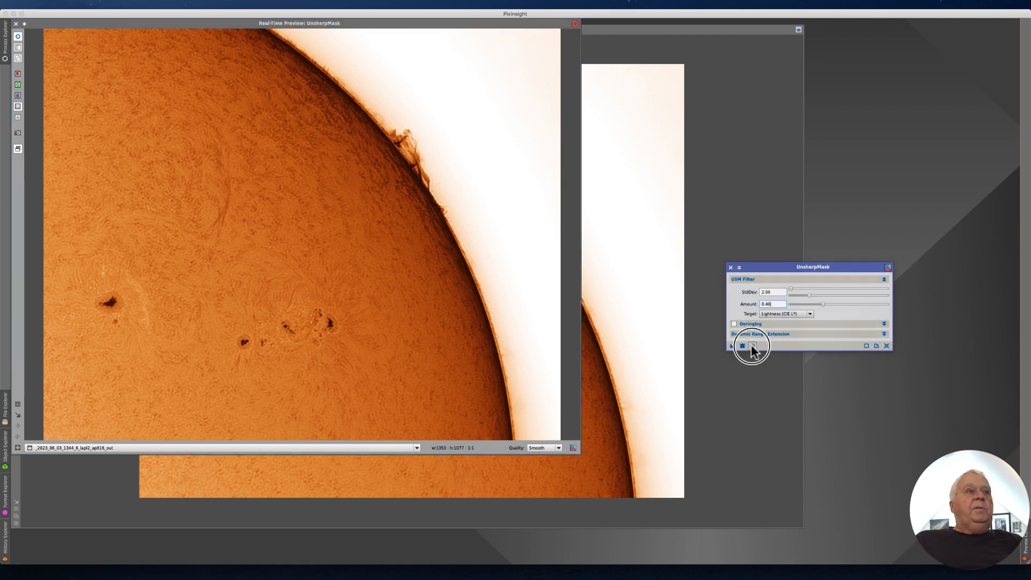
click(751, 345)
click(751, 346)
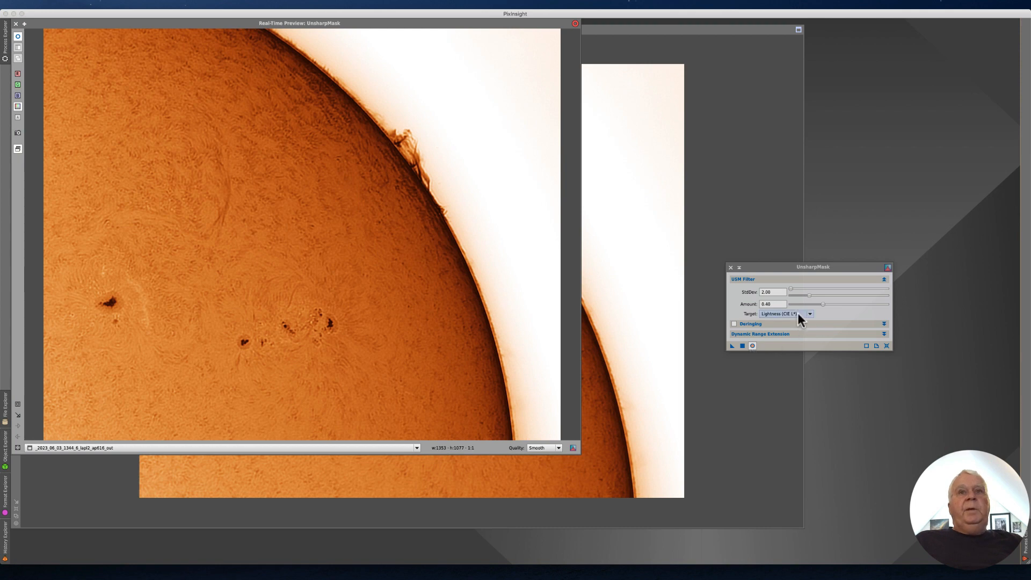
Step: Try a stronger UnsharpMask amount of 0.51 and compare the preview with and without it
click(823, 304)
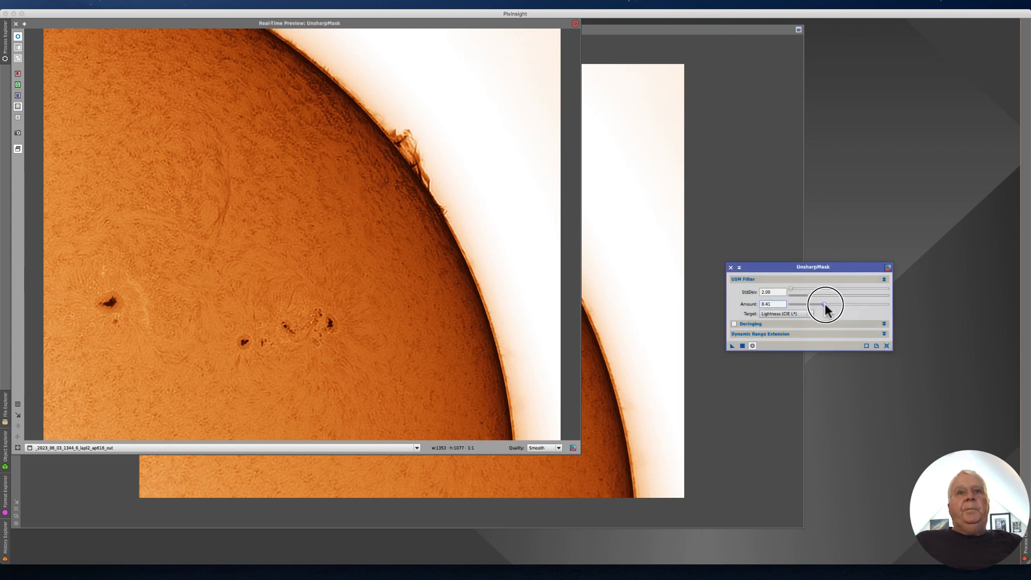
drag(825, 304, 835, 304)
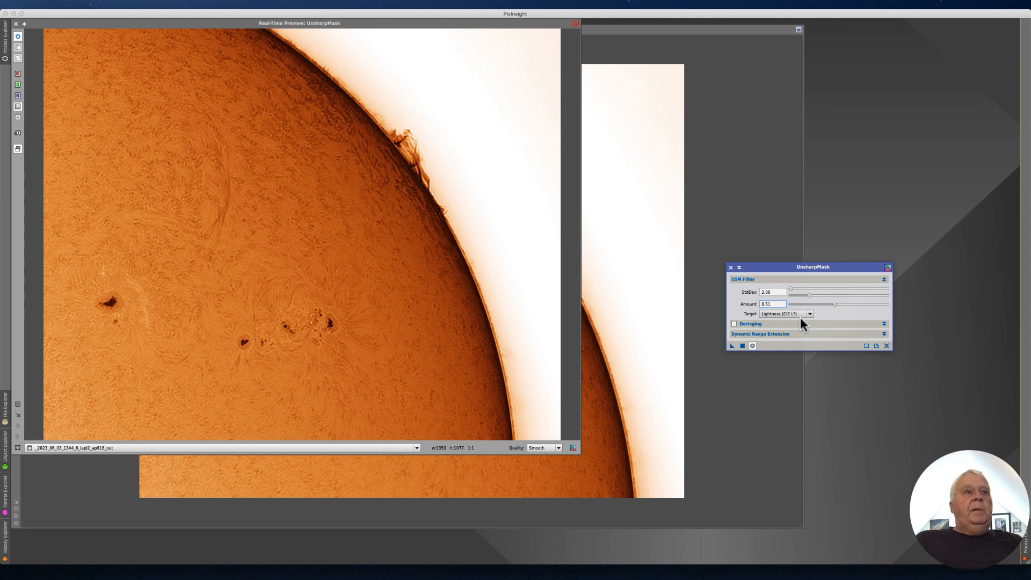
click(752, 345)
click(753, 346)
click(753, 346)
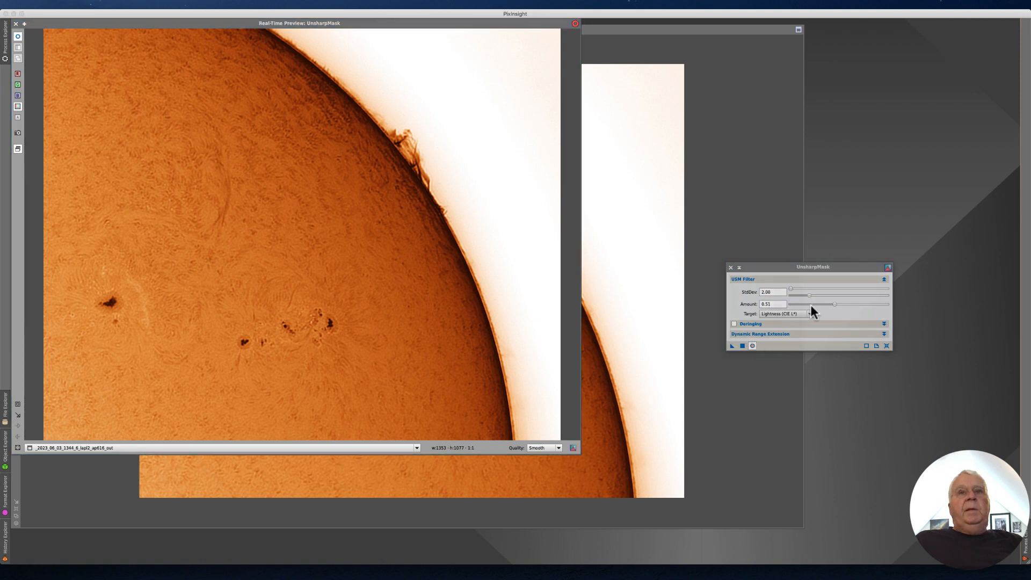
Step: Set the UnsharpMask amount to 0.45, check it against the unsharpened preview, and apply it to the image
drag(831, 303, 824, 304)
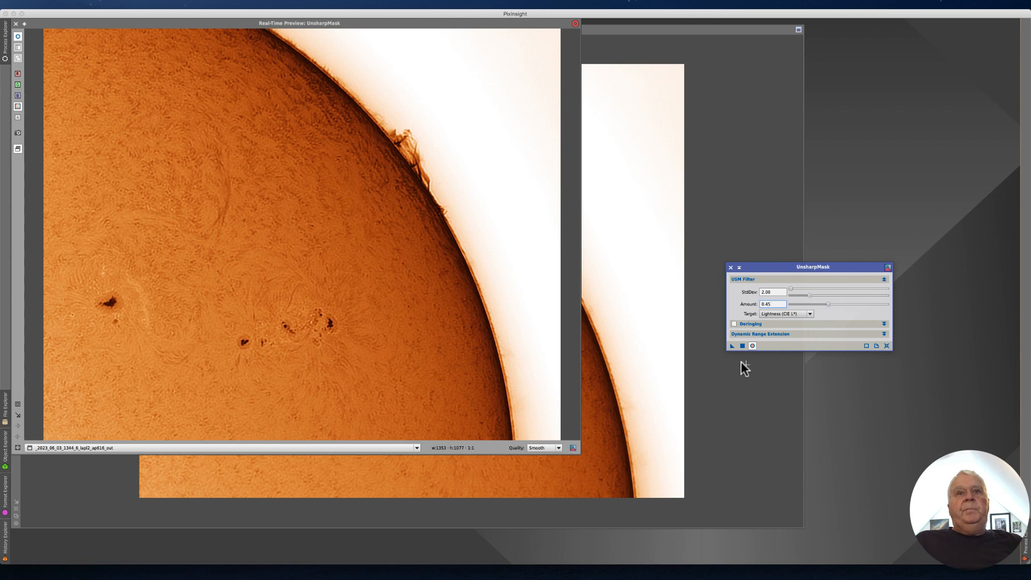
click(753, 346)
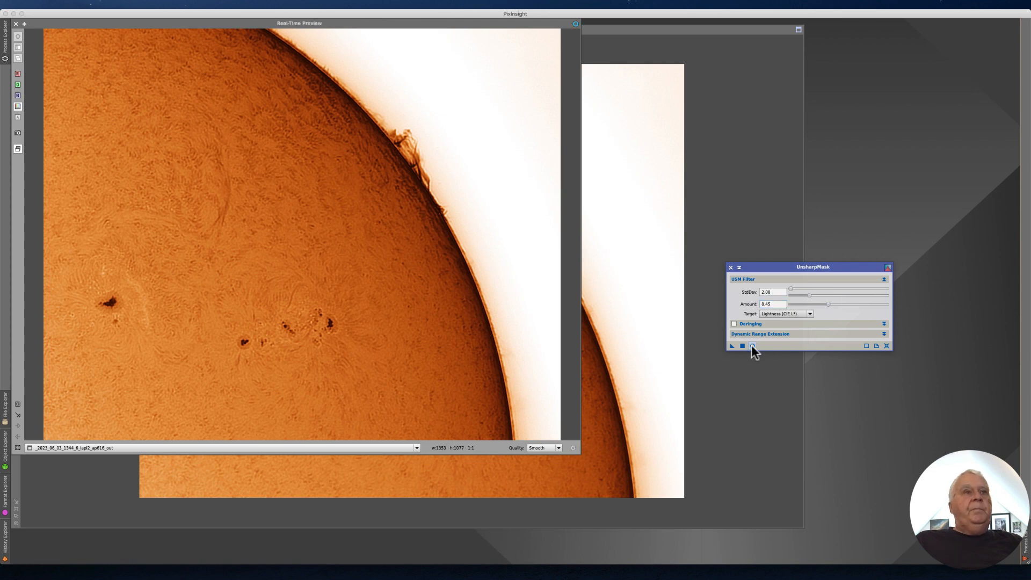
click(752, 346)
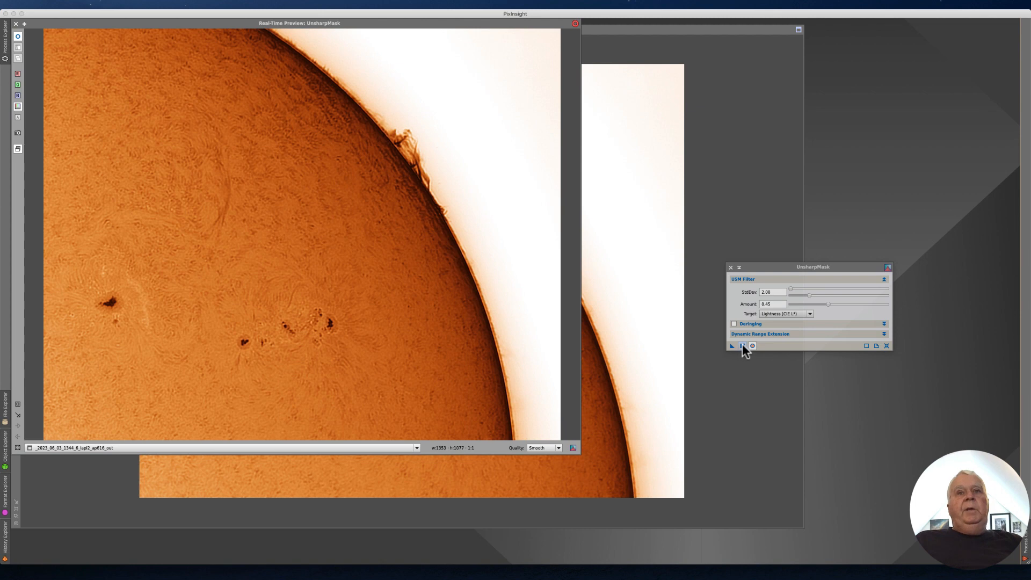
click(743, 346)
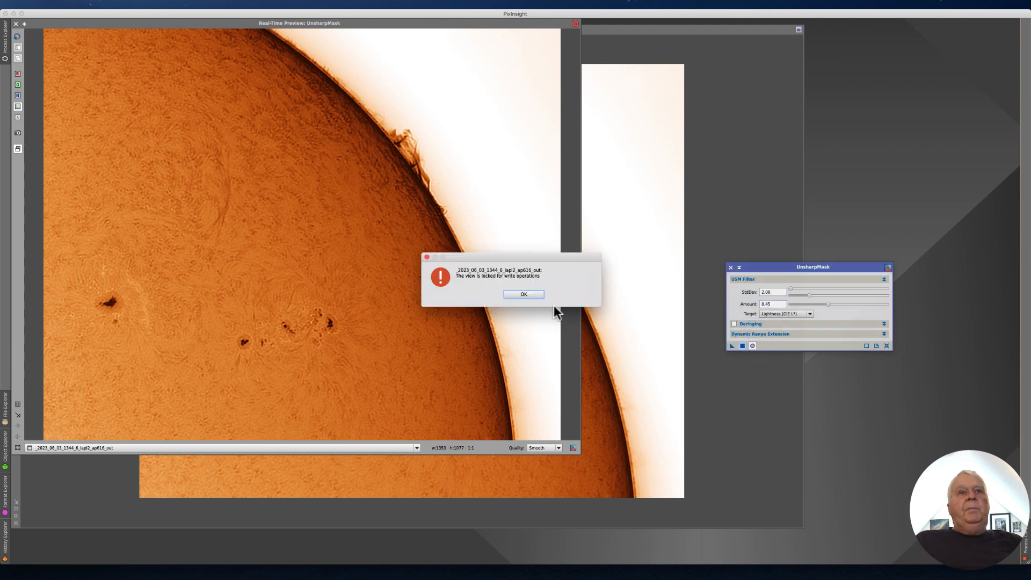
click(533, 294)
drag(743, 346, 746, 352)
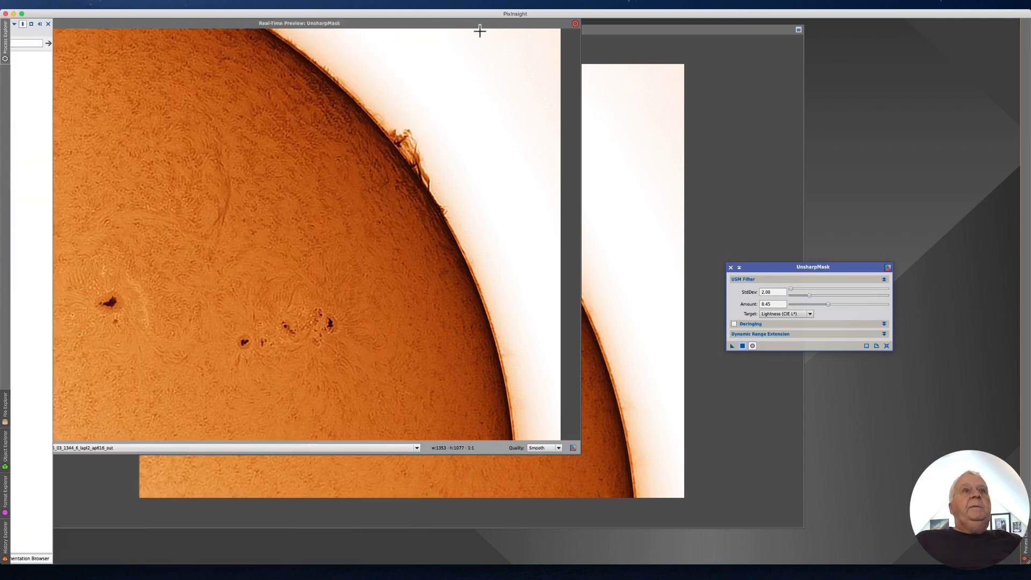
Step: Close the real-time preview and the UnsharpMask tool
click(18, 24)
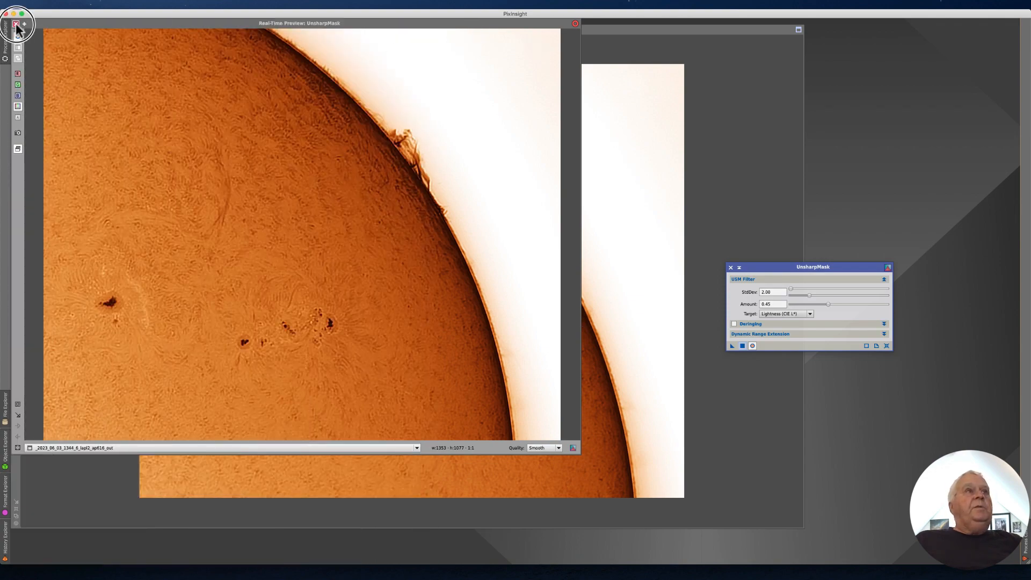
drag(167, 27, 188, 28)
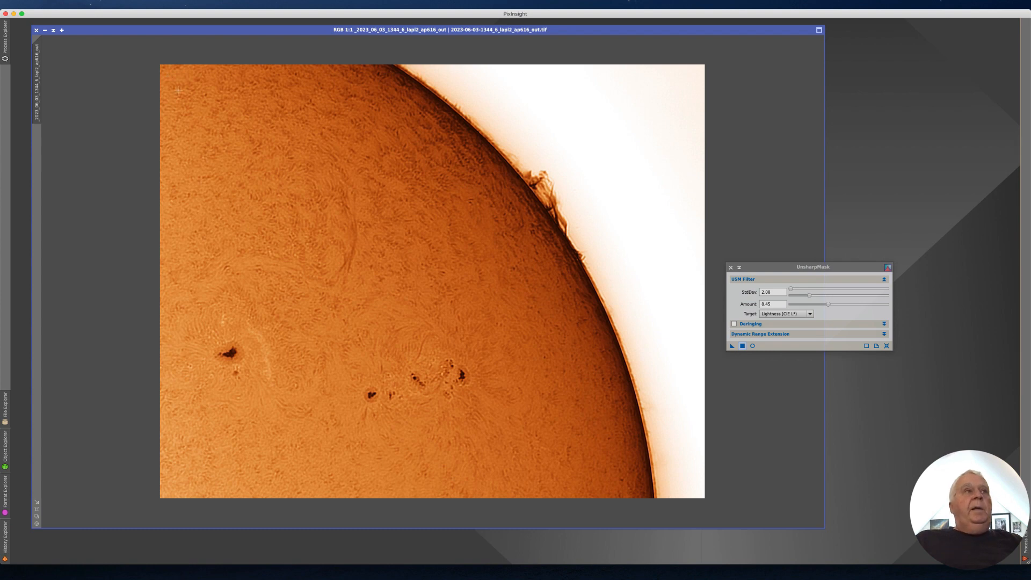
click(730, 267)
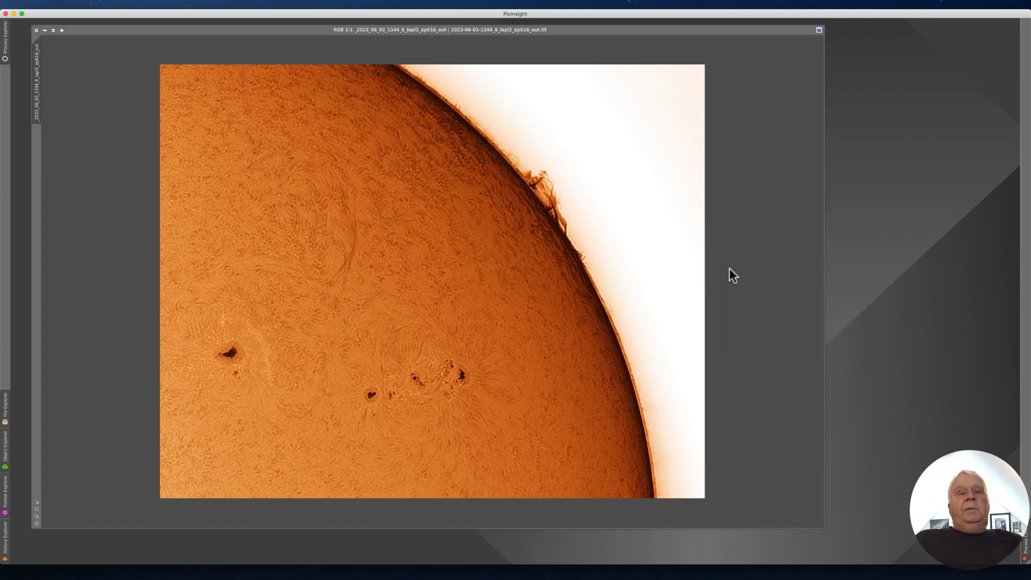
Step: Rename the image identifier to Sun and reduce the image window to a workspace icon
right_click(36, 75)
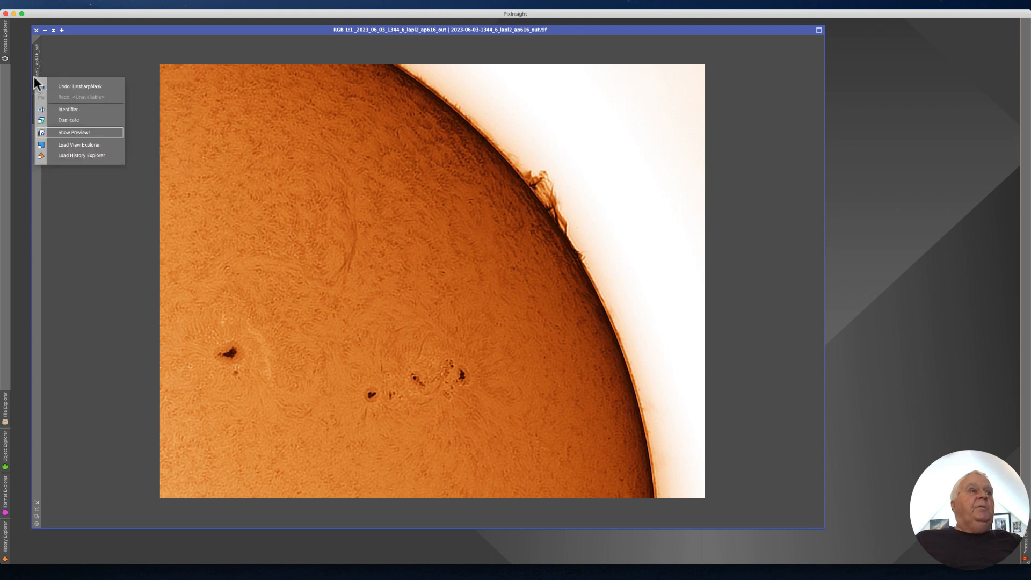
click(76, 110)
text(Sun)
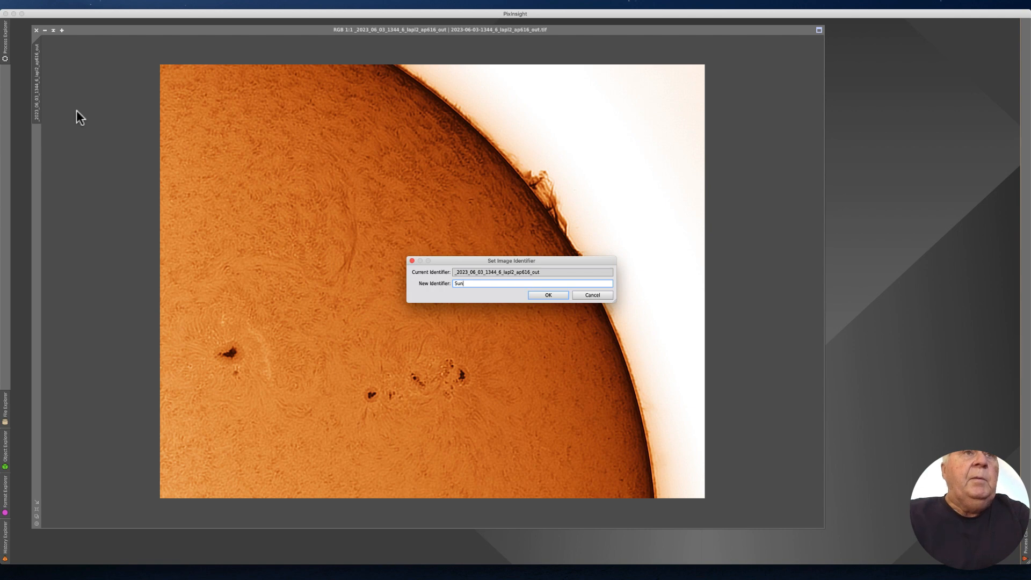
key(Return)
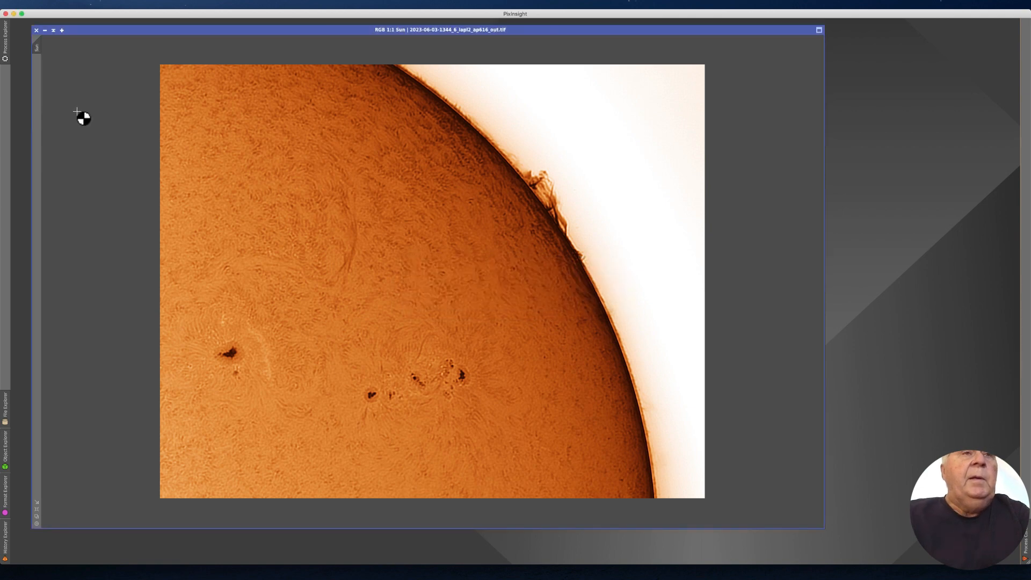
click(45, 30)
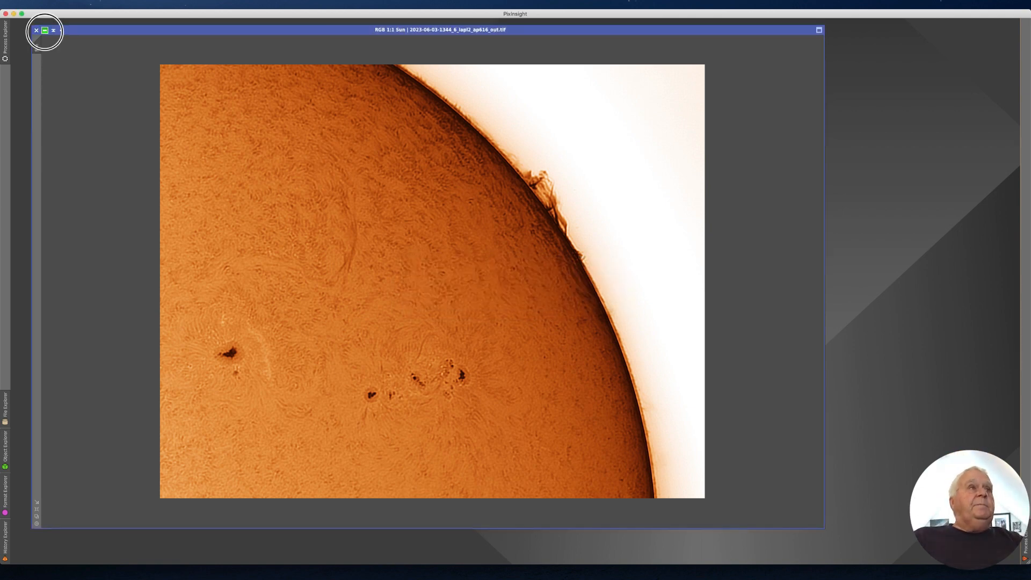
drag(433, 285, 59, 32)
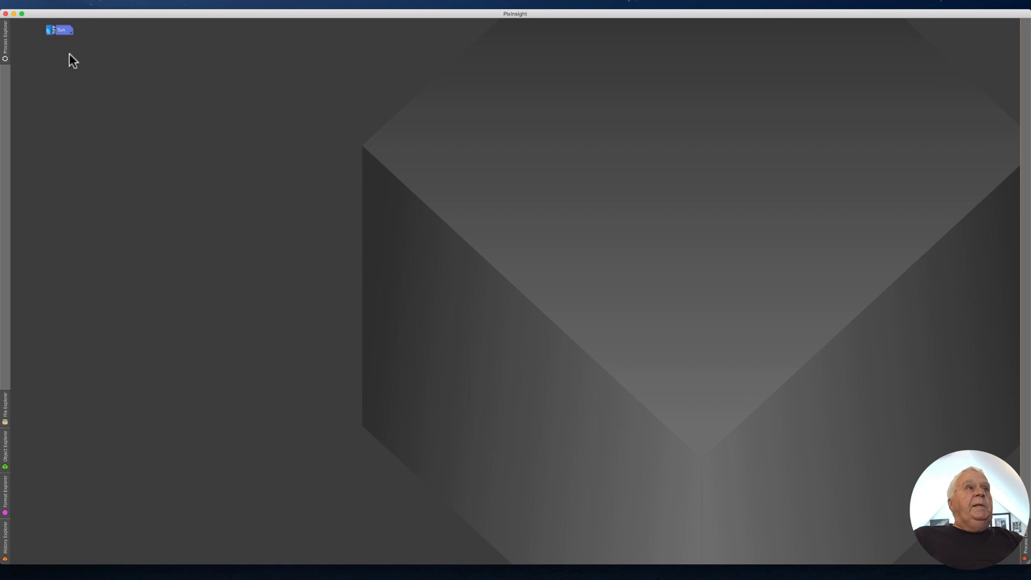
Step: Create an ImageContainer and add all the TIFF files from the 2-ImPPG Deconvolve folder to it
right_click(358, 240)
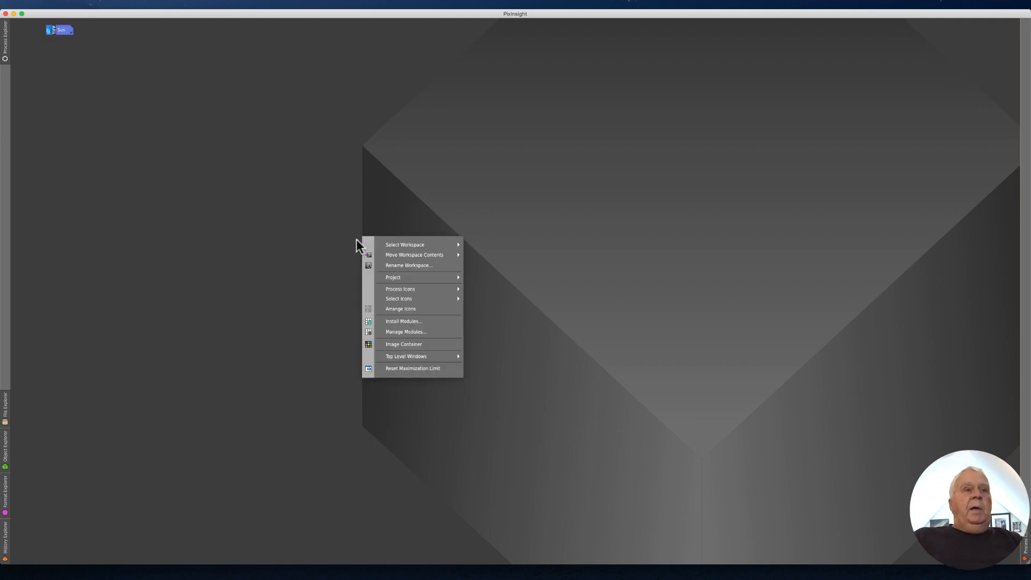
click(412, 344)
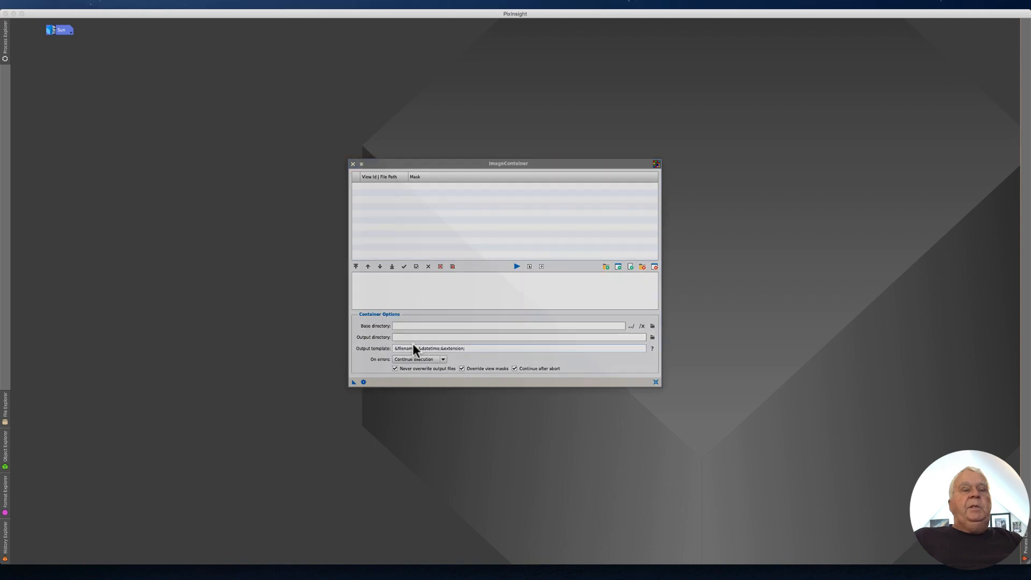
drag(393, 160, 584, 65)
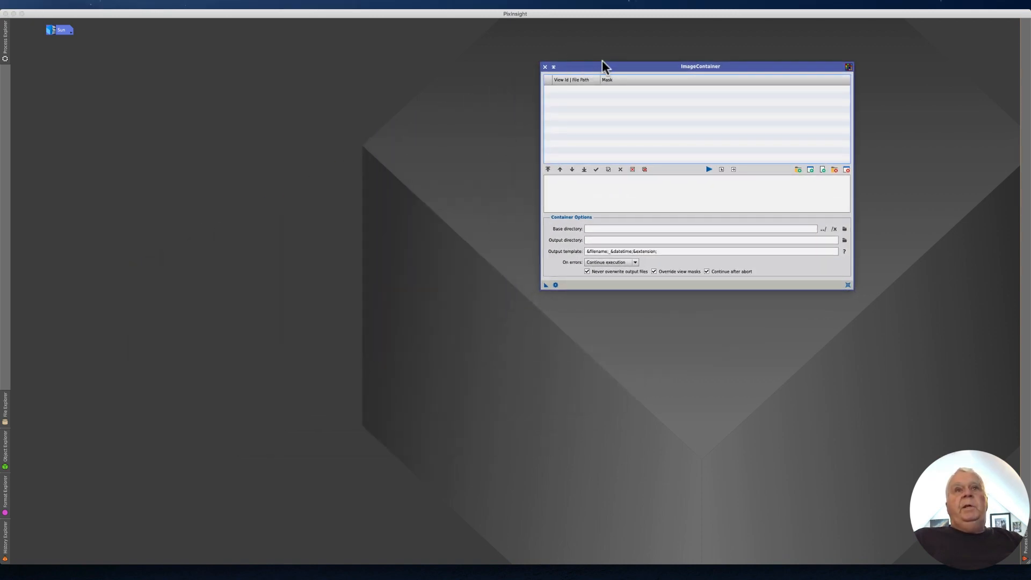
click(797, 170)
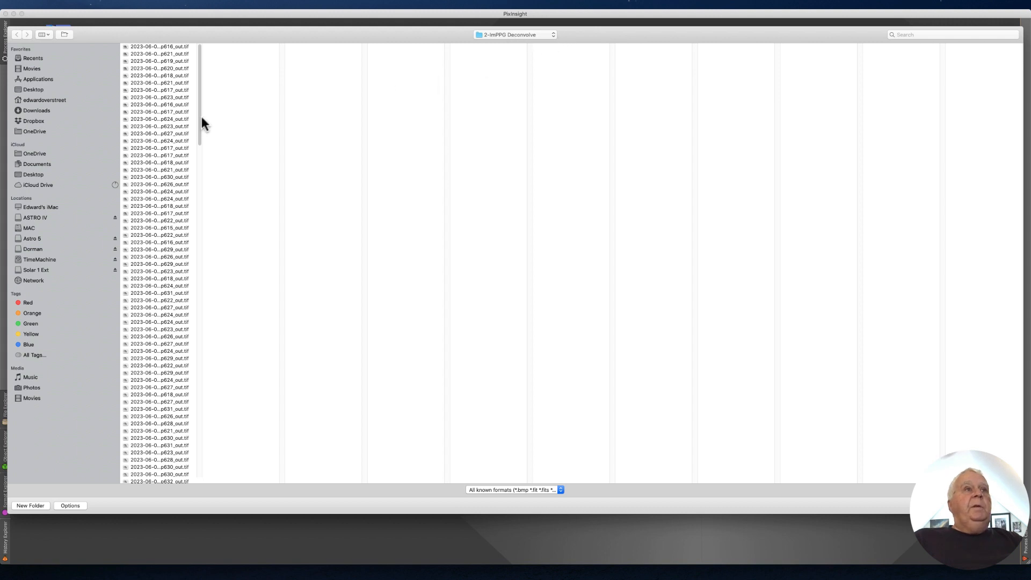
drag(198, 120, 244, 494)
click(163, 49)
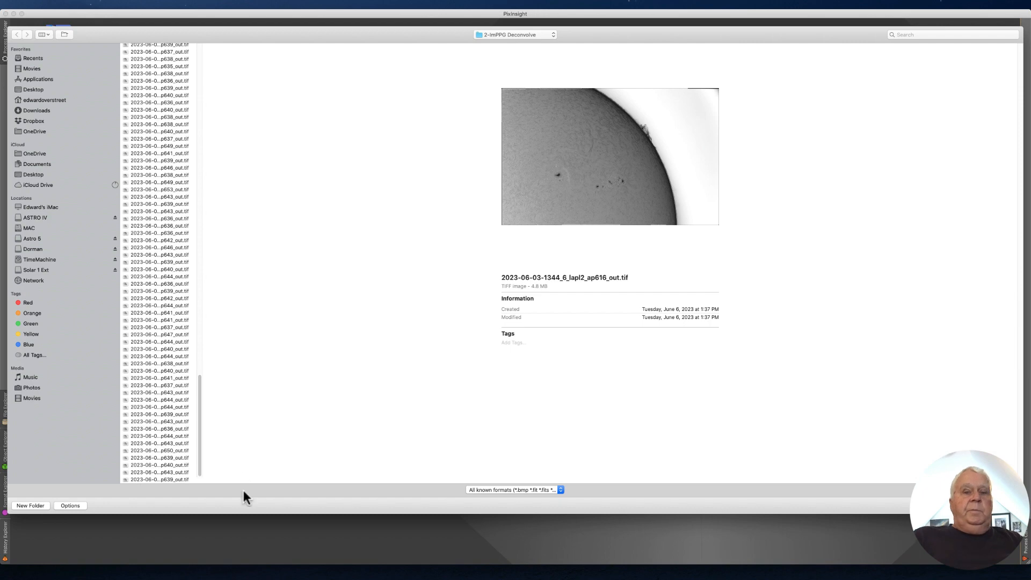
shift+click(170, 478)
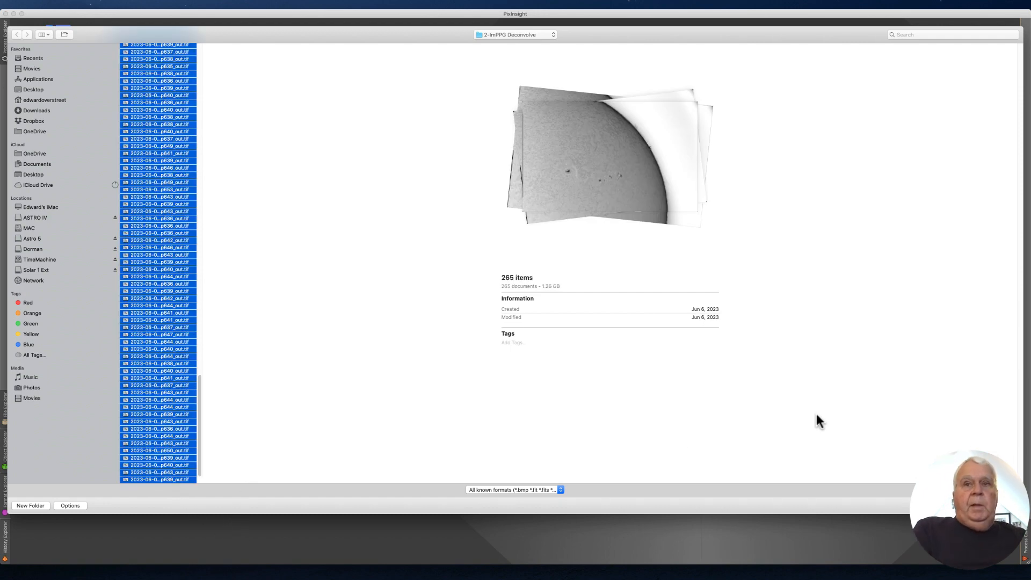
key(Return)
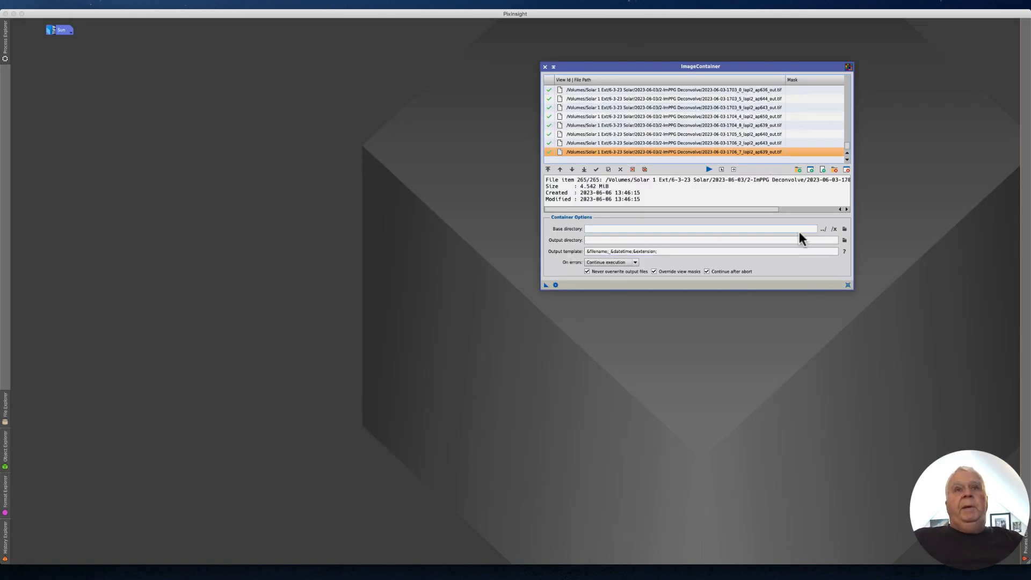
Step: Set the ImageContainer's output directory to the 3-Pix_Colorize Sharpen Crop folder inside 2023-06-03
click(844, 241)
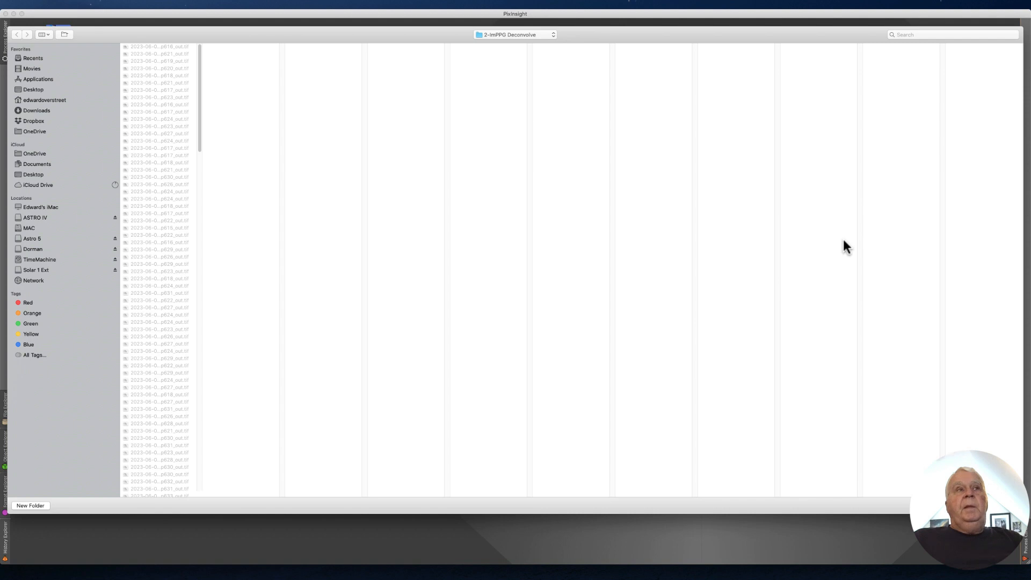
click(524, 45)
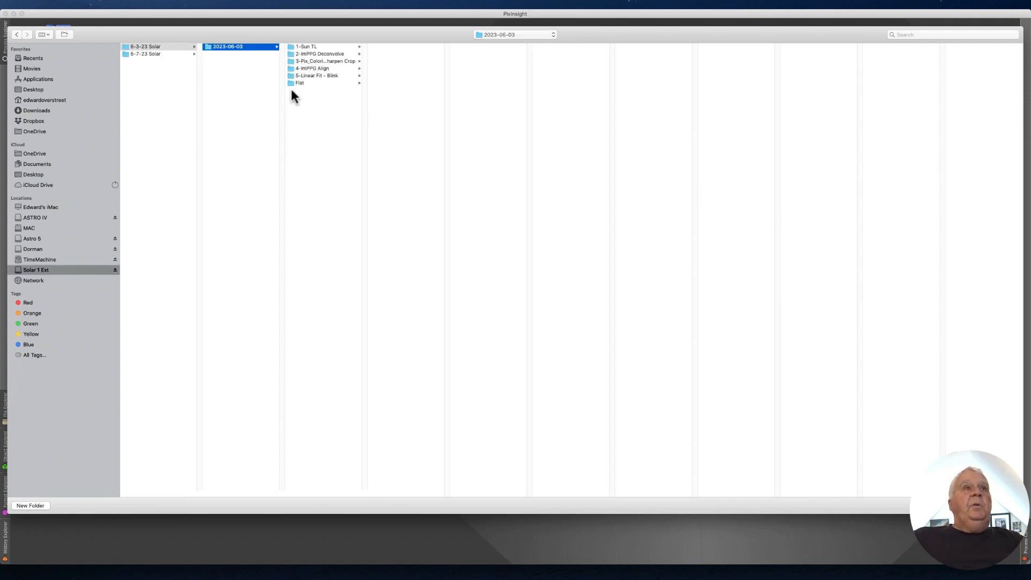
click(313, 60)
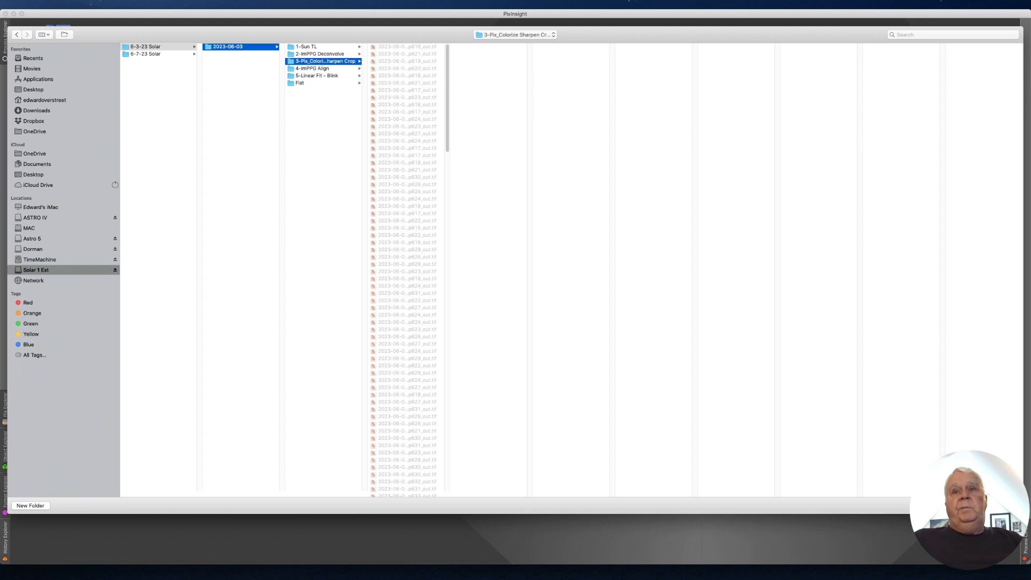
click(1000, 505)
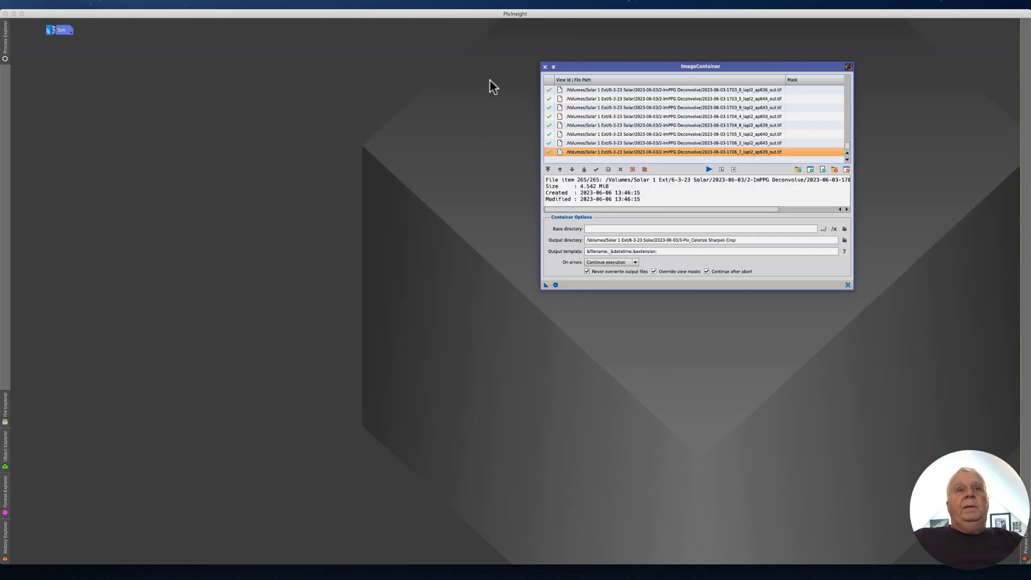
Step: Remove the date and time part from the ImageContainer's output template so it reads &filename;&extension;
click(632, 251)
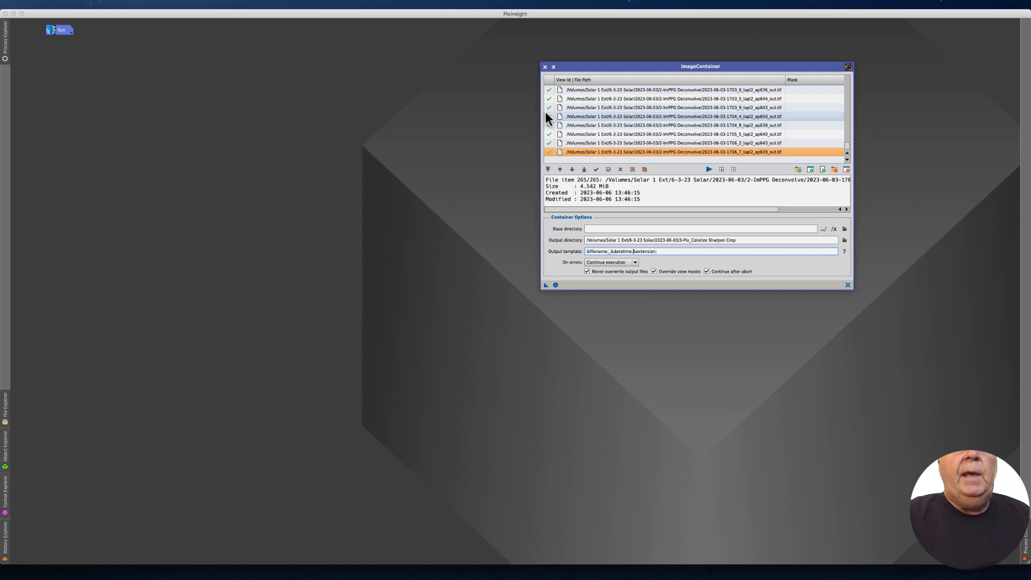
key(BackSpace)
key(BackSpace)
key(BackSpace)
key(BackSpace)
key(BackSpace)
key(BackSpace)
key(BackSpace)
key(BackSpace)
key(BackSpace)
key(BackSpace)
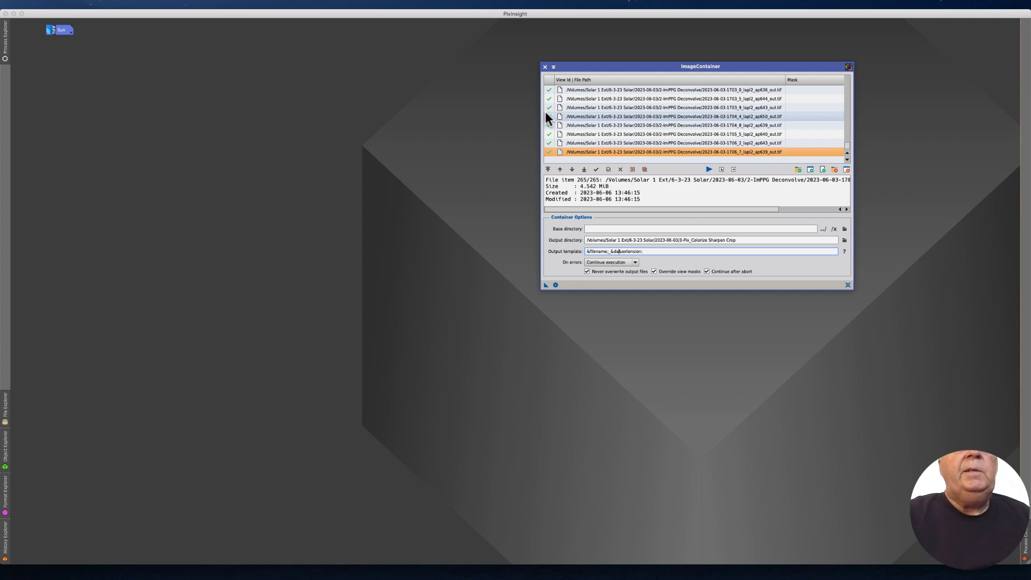
key(BackSpace)
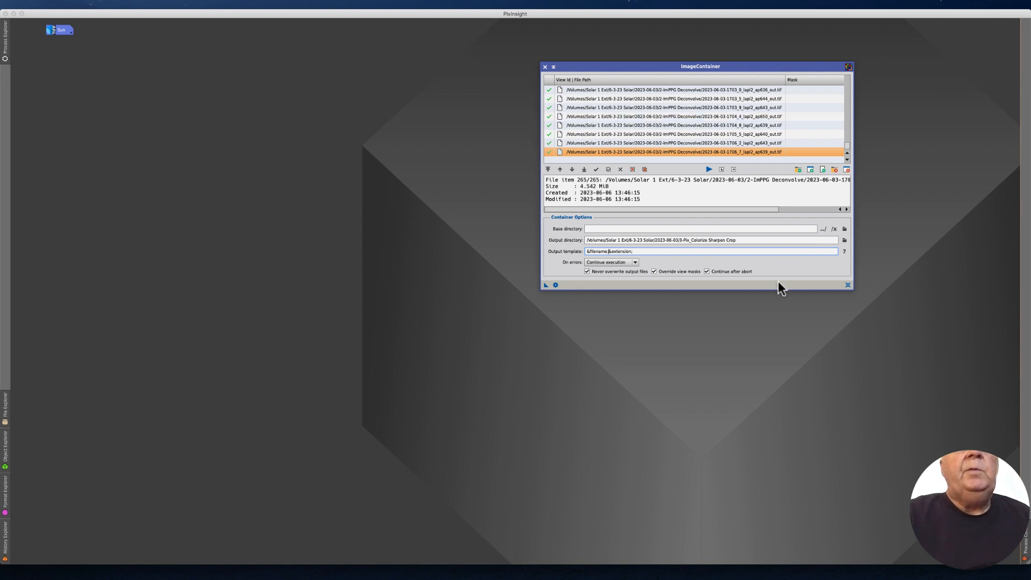
click(719, 354)
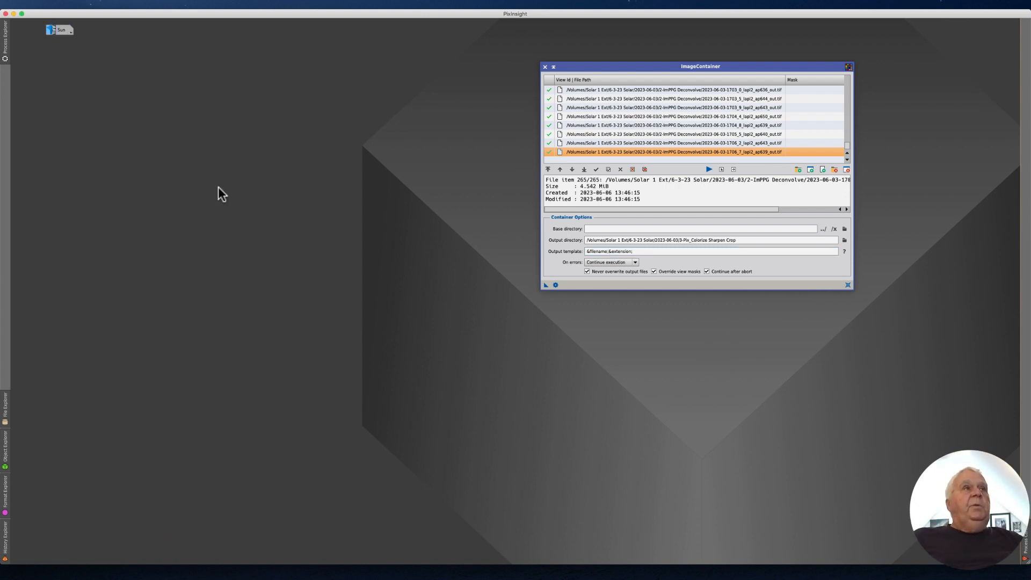
Step: Open a new ProcessContainer and place its window clear of the ImageContainer
click(191, 5)
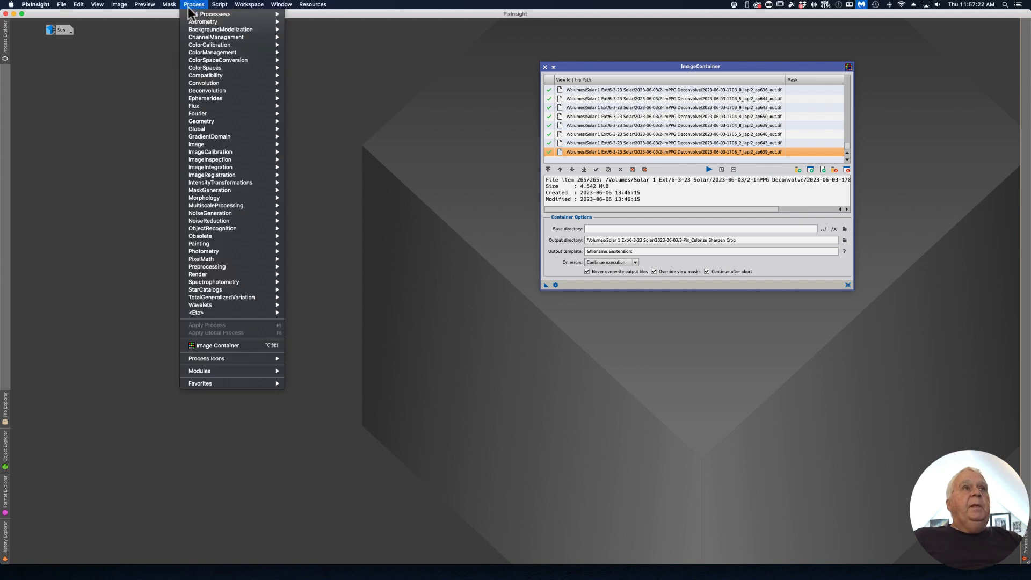
mouse_move(193, 14)
mouse_move(192, 313)
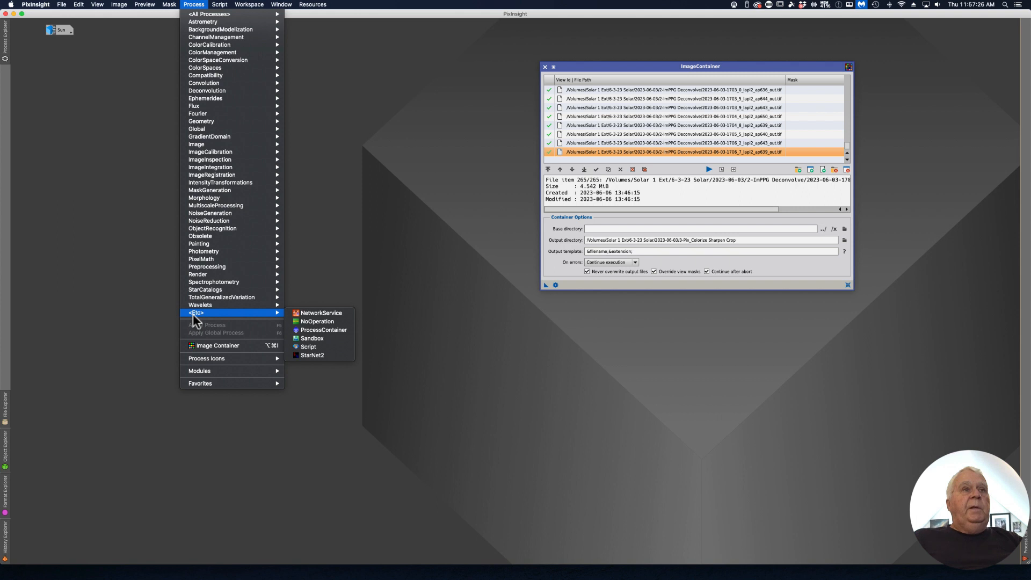
click(315, 330)
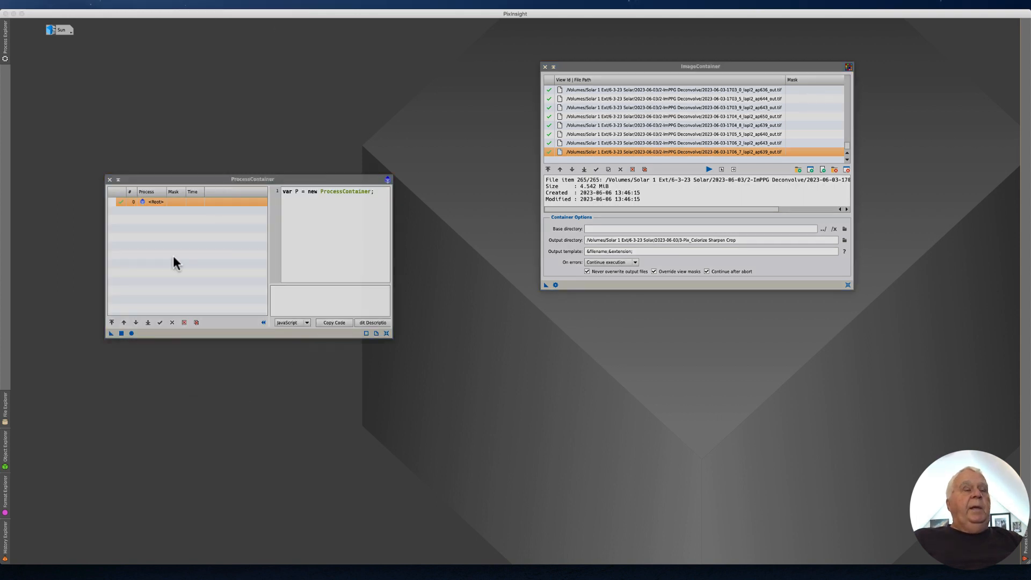
drag(197, 178, 199, 204)
Step: Display the processing history of the Sun view in the History Explorer
click(6, 547)
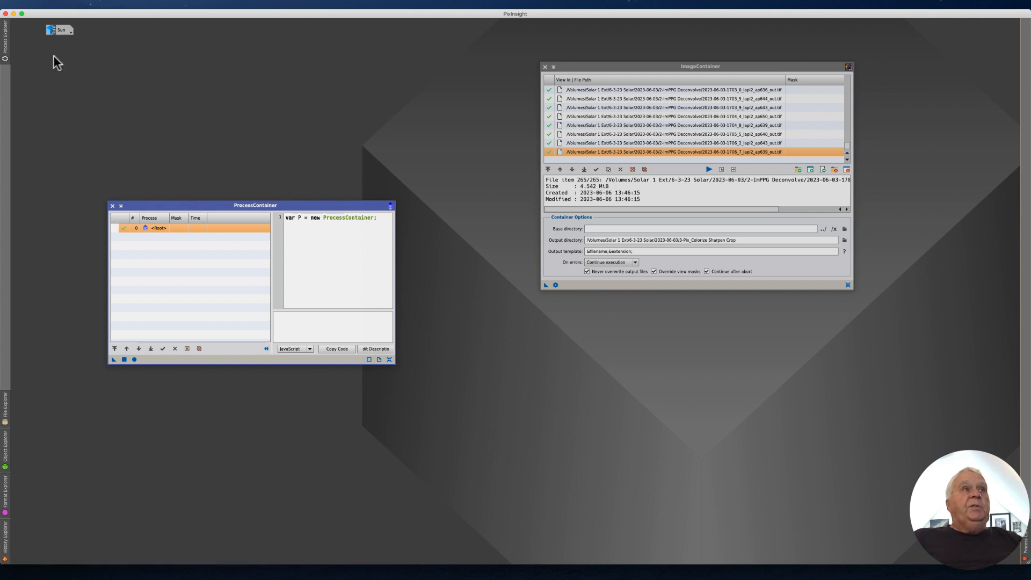
mouse_move(6, 543)
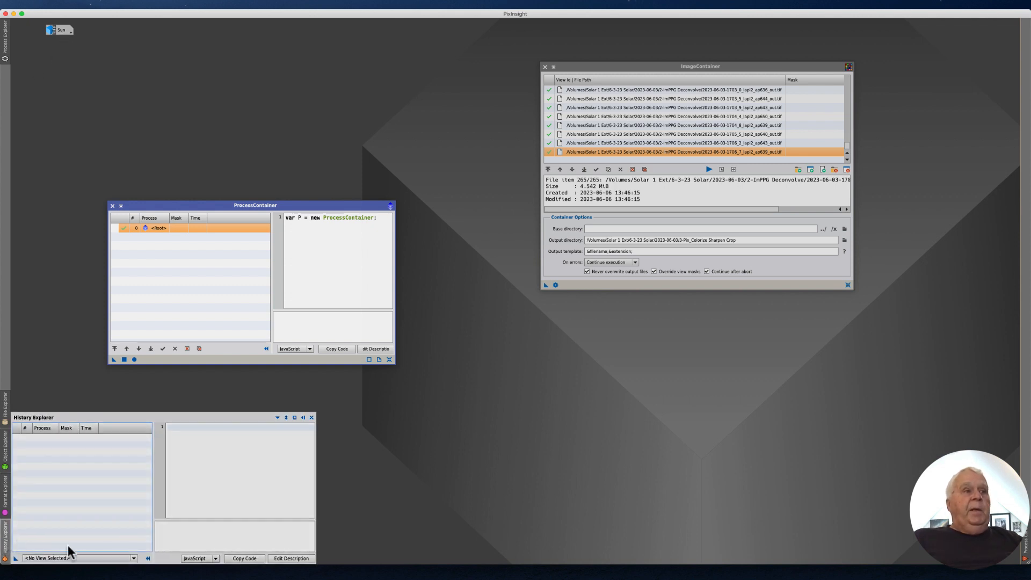
click(135, 559)
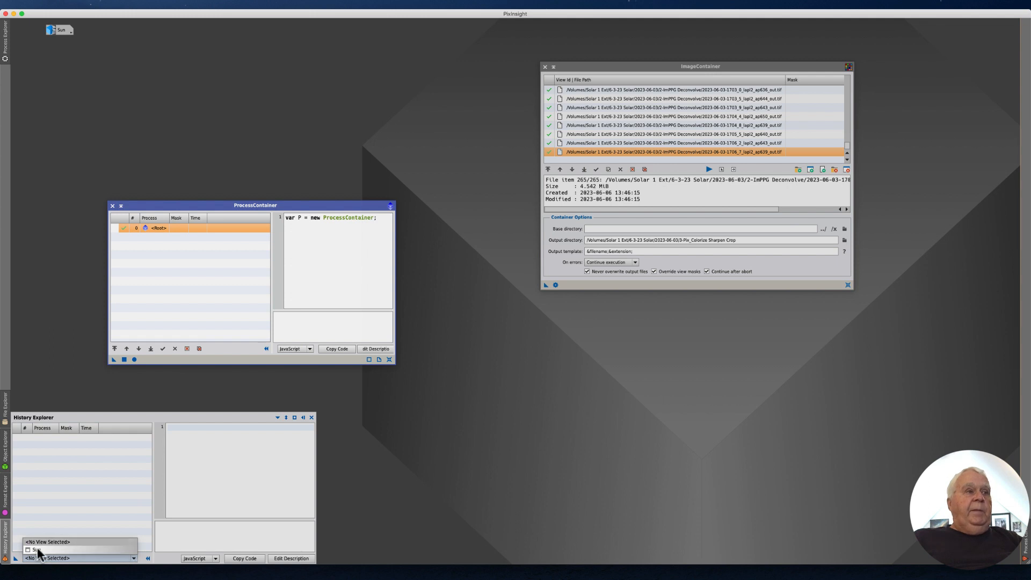
click(37, 551)
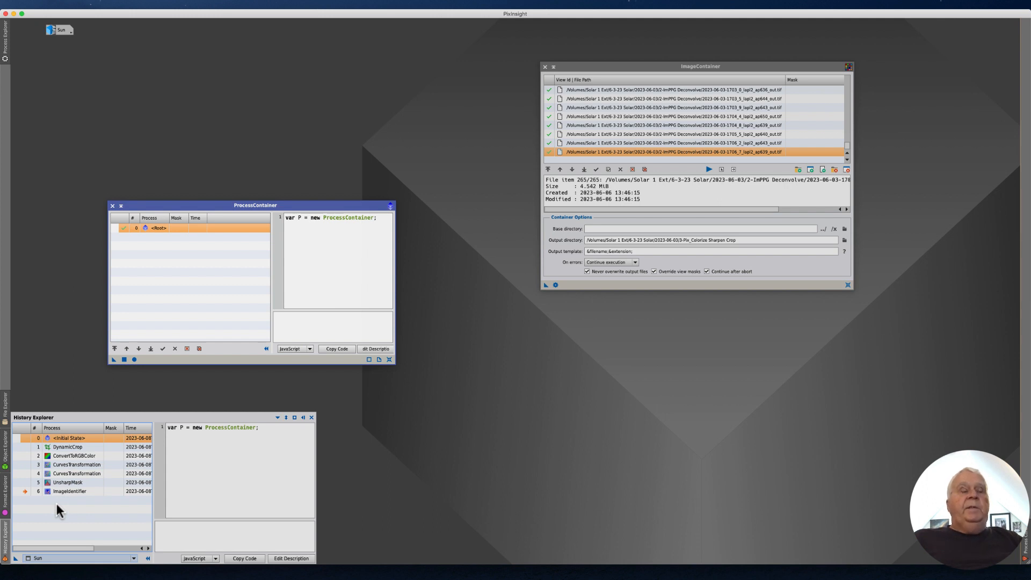
Step: Copy DynamicCrop, ConvertToRGBColor, both CurvesTransformations, UnsharpMask and ImageIdentifier from the Sun history into the ProcessContainer, and save it as a workspace icon
click(59, 447)
drag(59, 446, 152, 279)
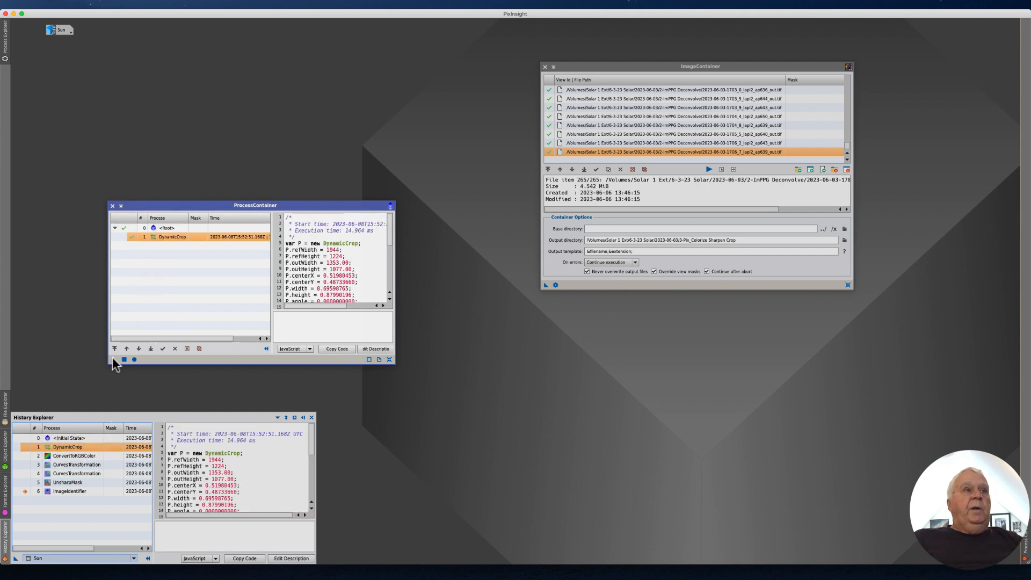
drag(113, 435, 137, 279)
drag(60, 464, 141, 294)
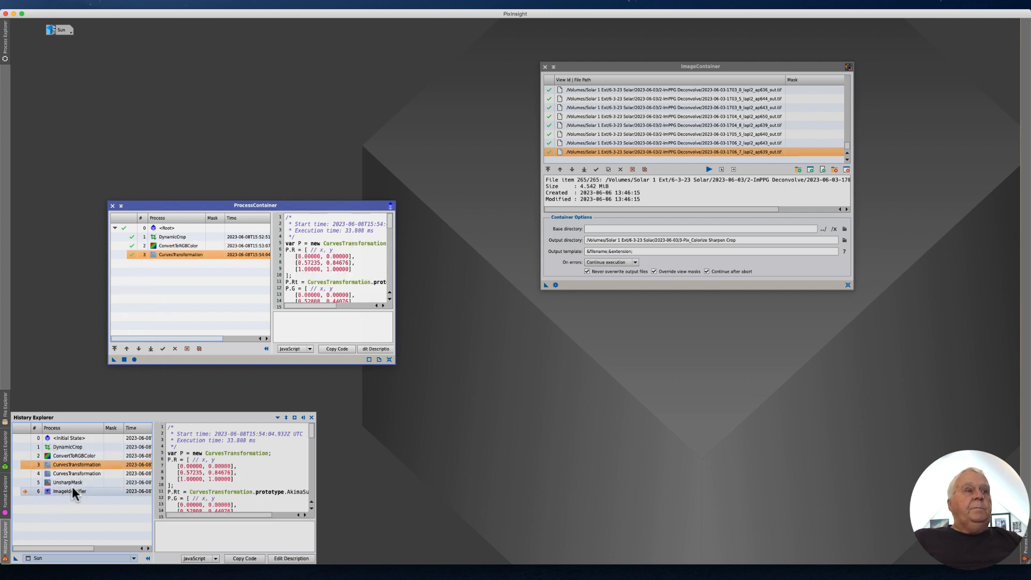
click(84, 473)
drag(84, 473, 179, 294)
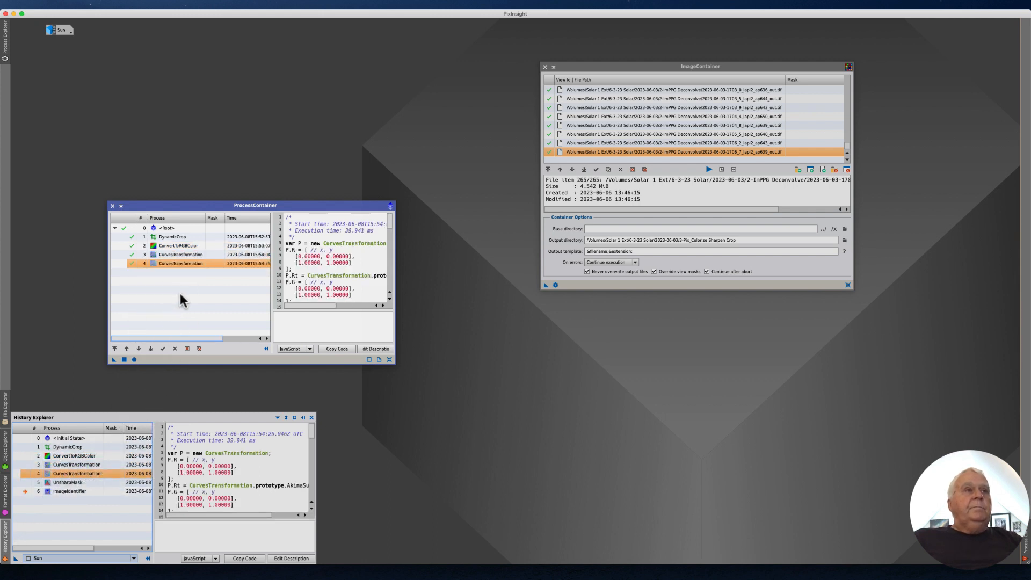
drag(51, 481, 153, 301)
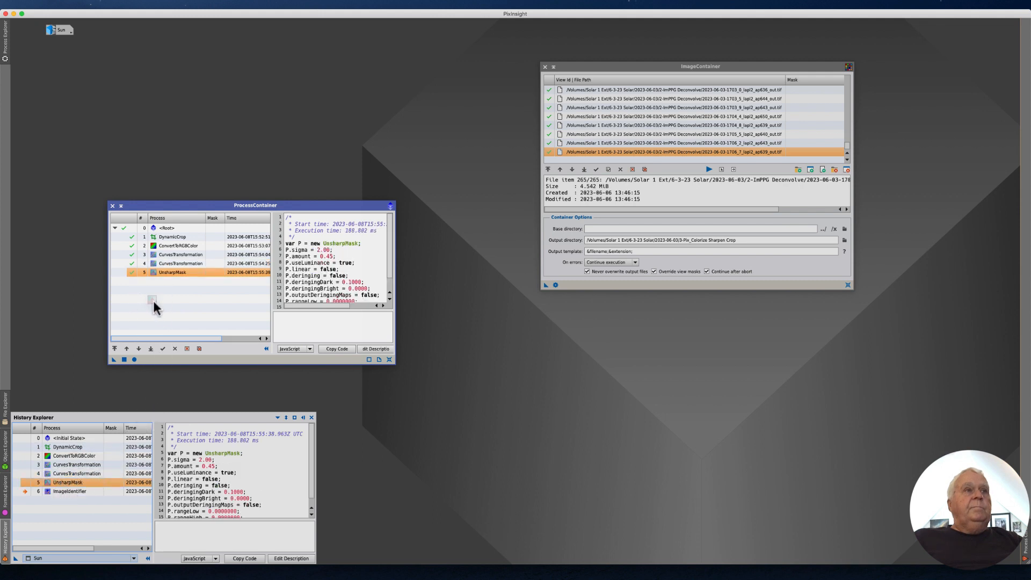
drag(57, 491, 155, 310)
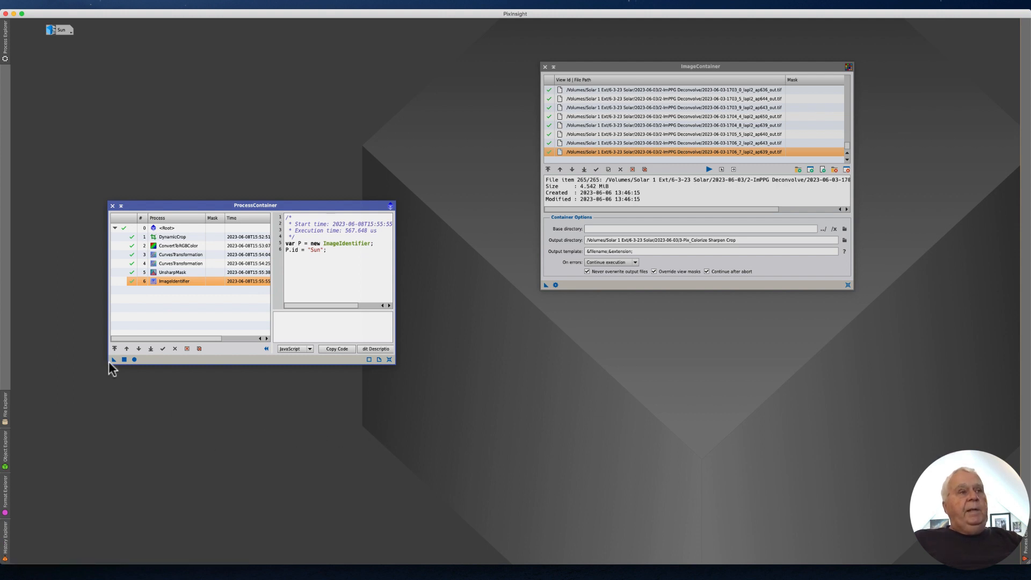
drag(113, 360, 639, 378)
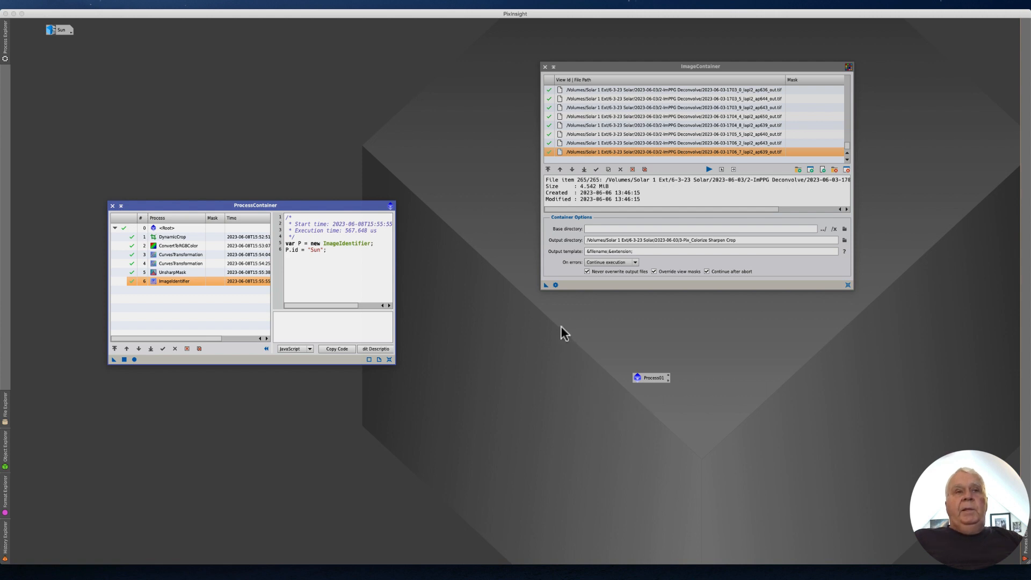
Step: Create a folder named NewOutputforPpix in 2023/6-JUN on the Astro 5 drive and set it as the ImageContainer's output directory
mouse_move(545, 285)
mouse_down()
mouse_move(516, 316)
mouse_move(562, 345)
mouse_move(630, 352)
mouse_move(651, 375)
mouse_move(546, 288)
mouse_up()
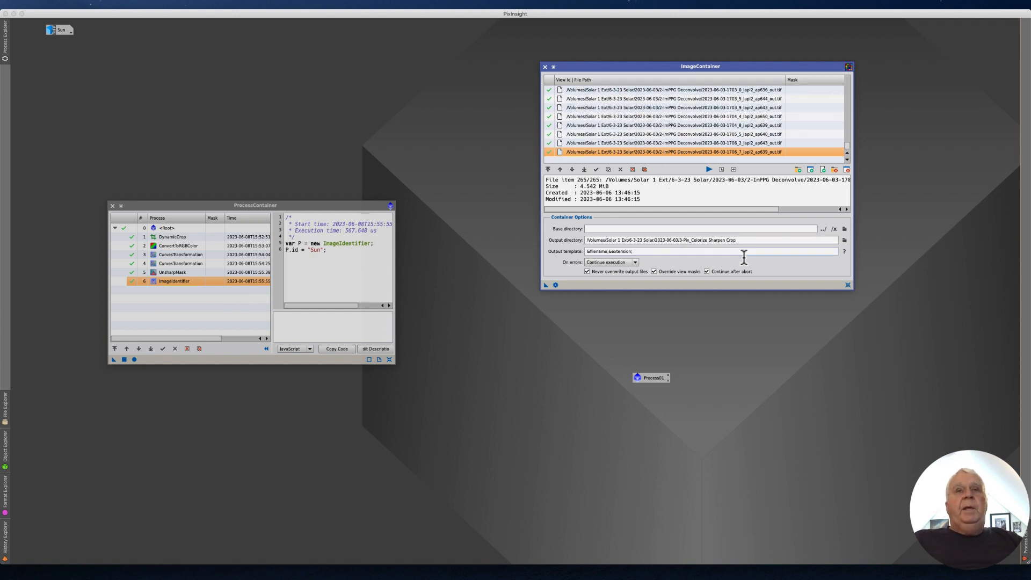
click(844, 240)
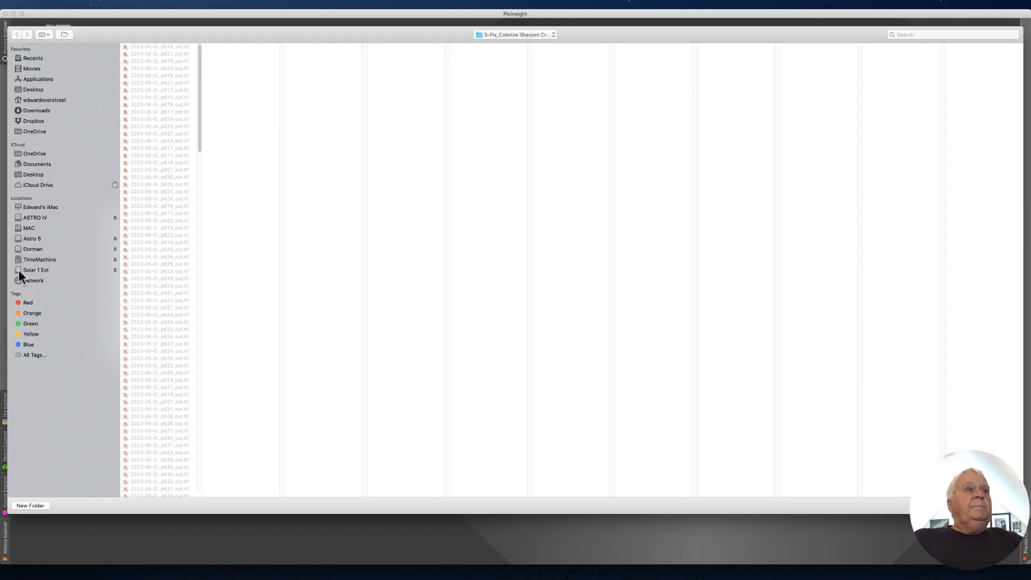
click(34, 238)
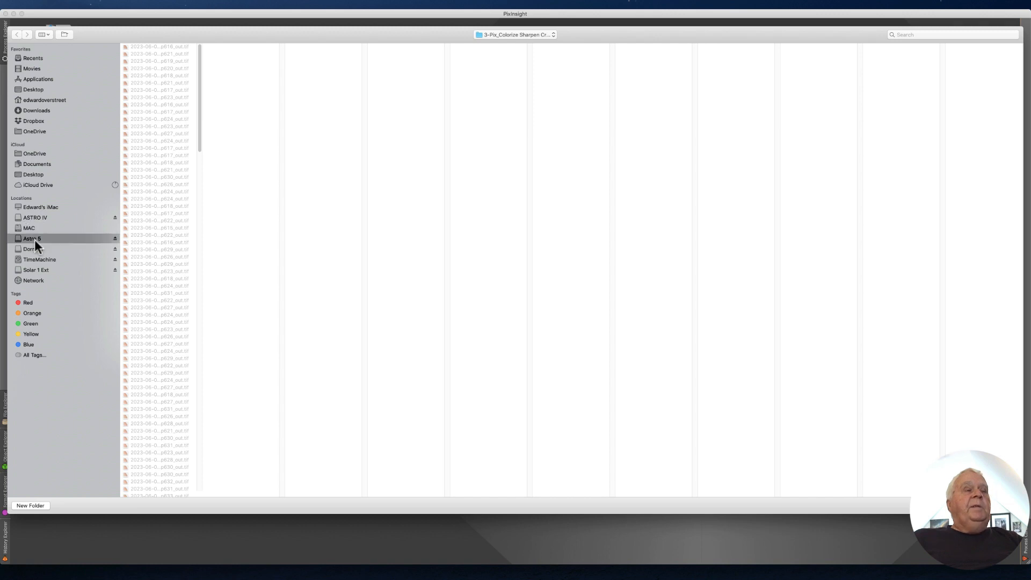
click(138, 44)
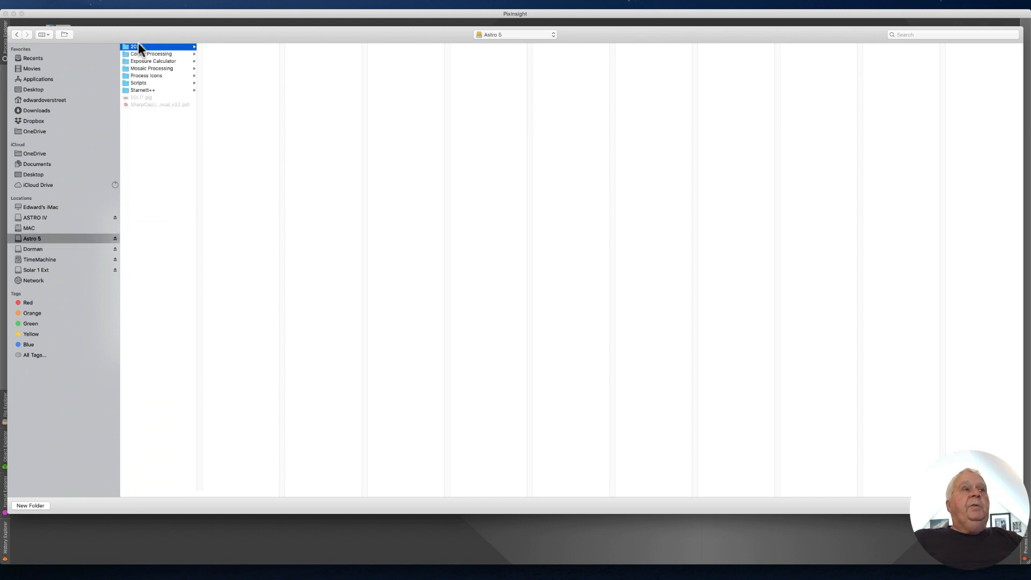
click(216, 82)
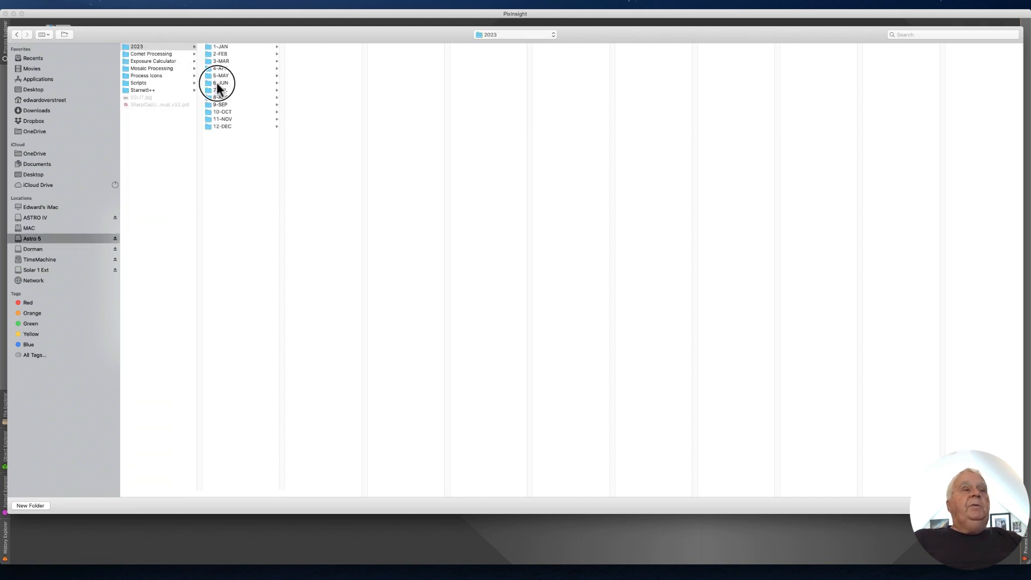
click(30, 505)
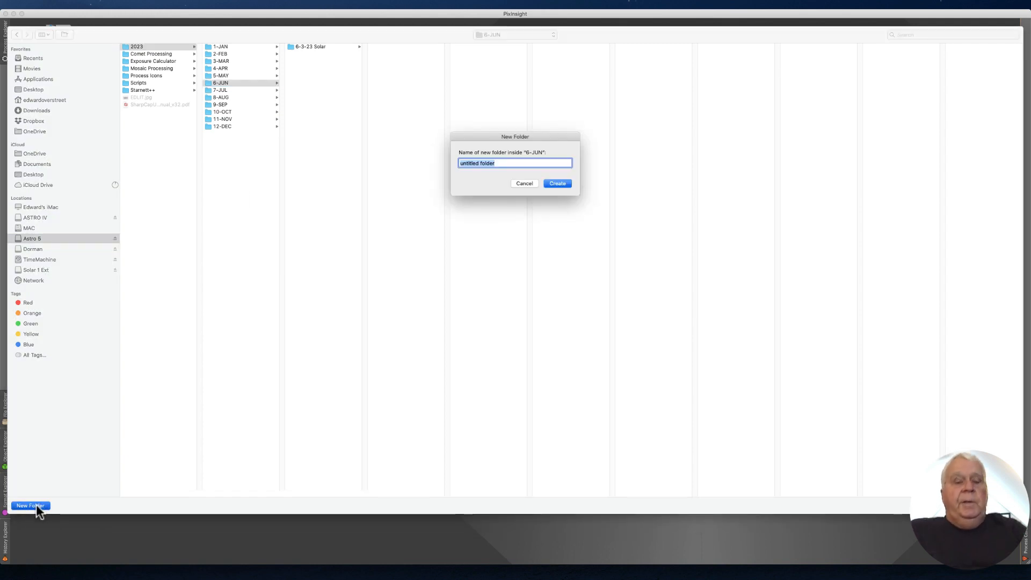
text(NewOut)
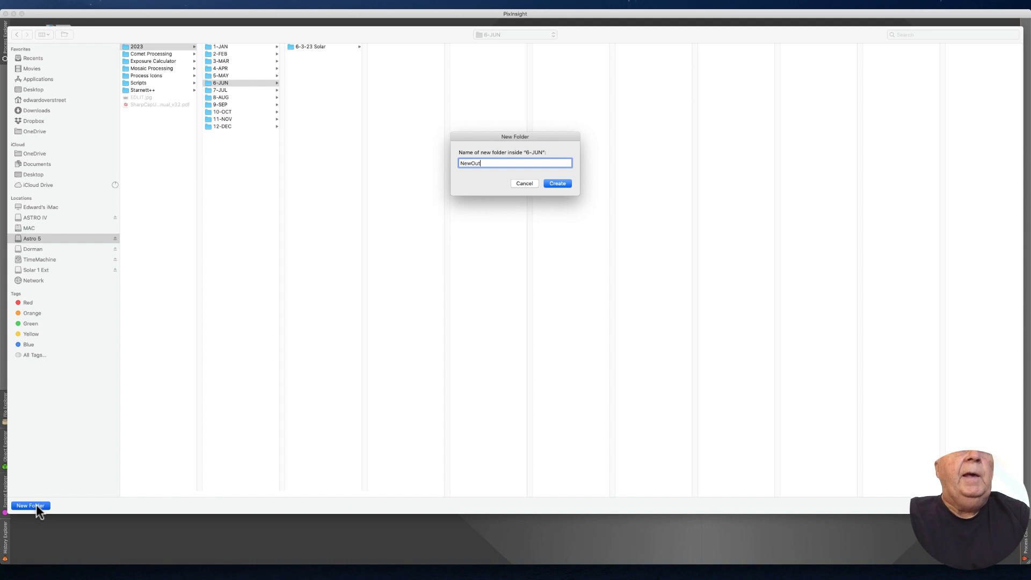
text(putfor )
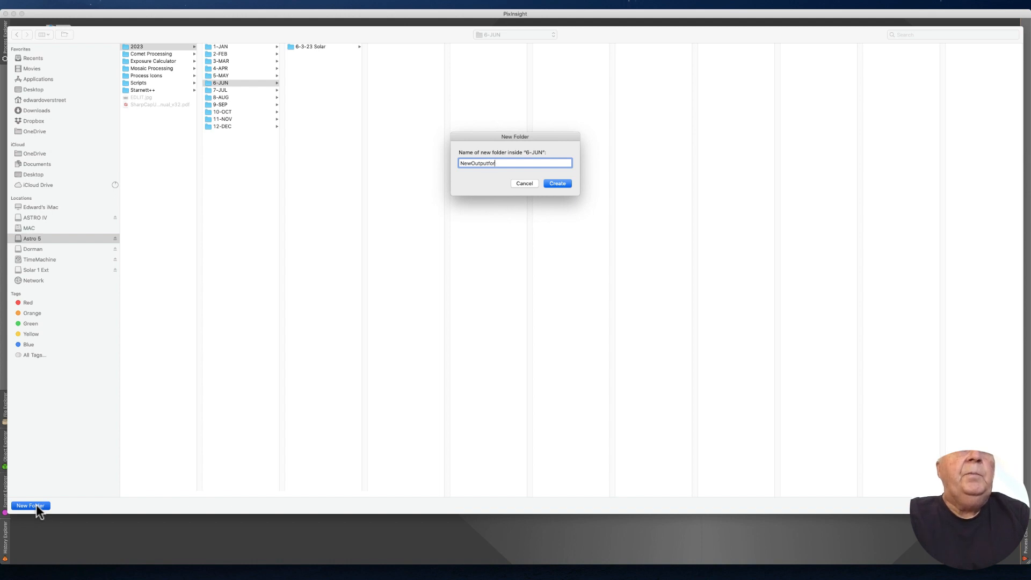
text(ox)
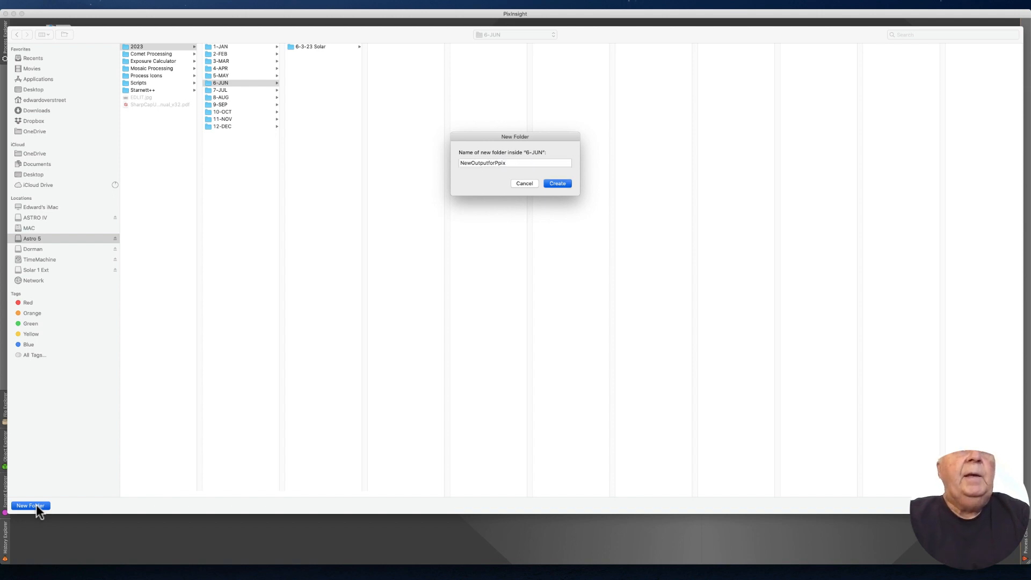
key(Return)
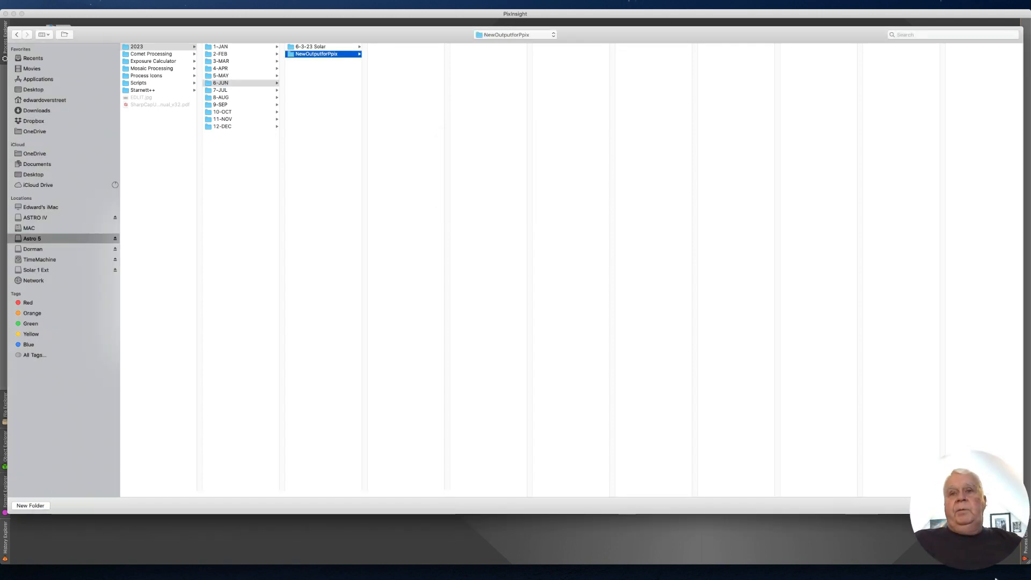
click(1001, 506)
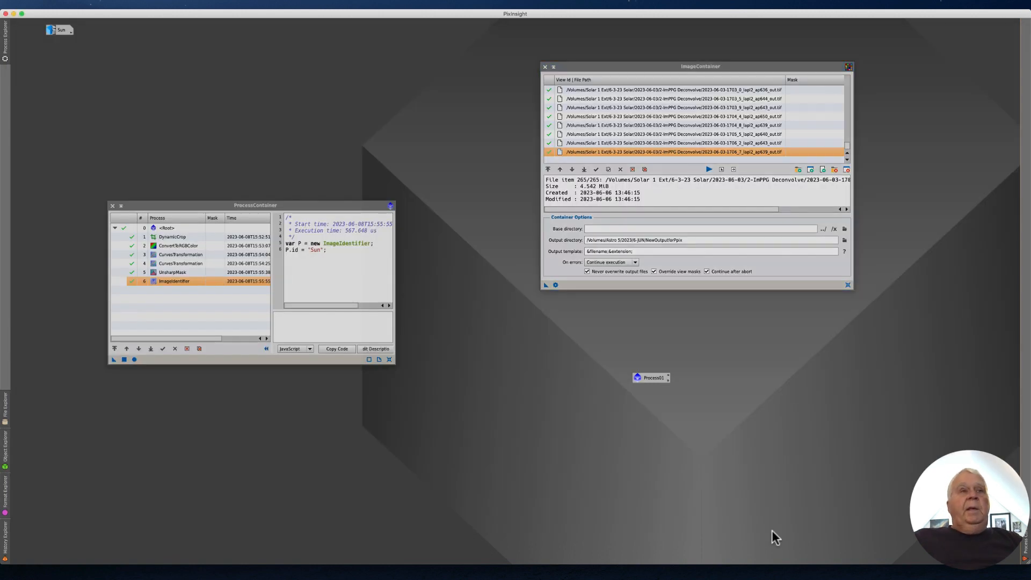
Step: Run the Process01 container on all files by applying the ImageContainer to its workspace icon
drag(547, 287, 646, 380)
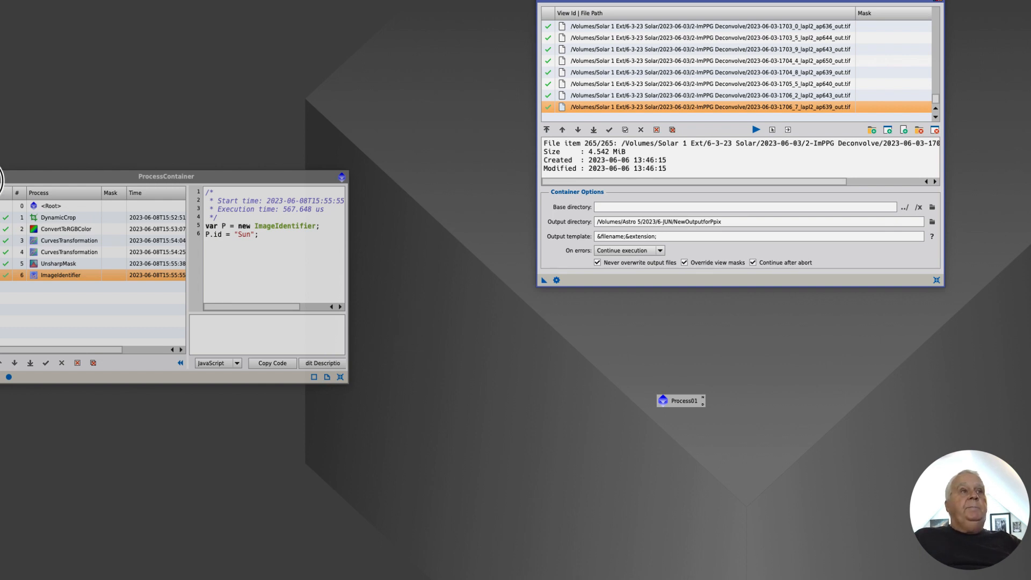
Step: Close the ProcessContainer and ImageContainer windows and delete the Process01 icon from the workspace
click(0, 175)
click(543, 2)
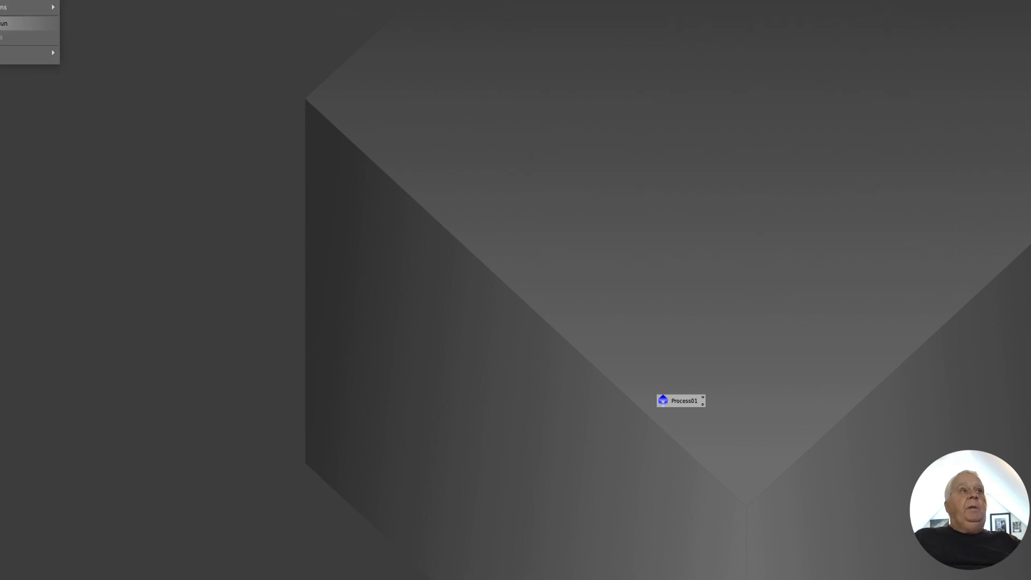
click(4, 24)
click(539, 306)
right_click(671, 400)
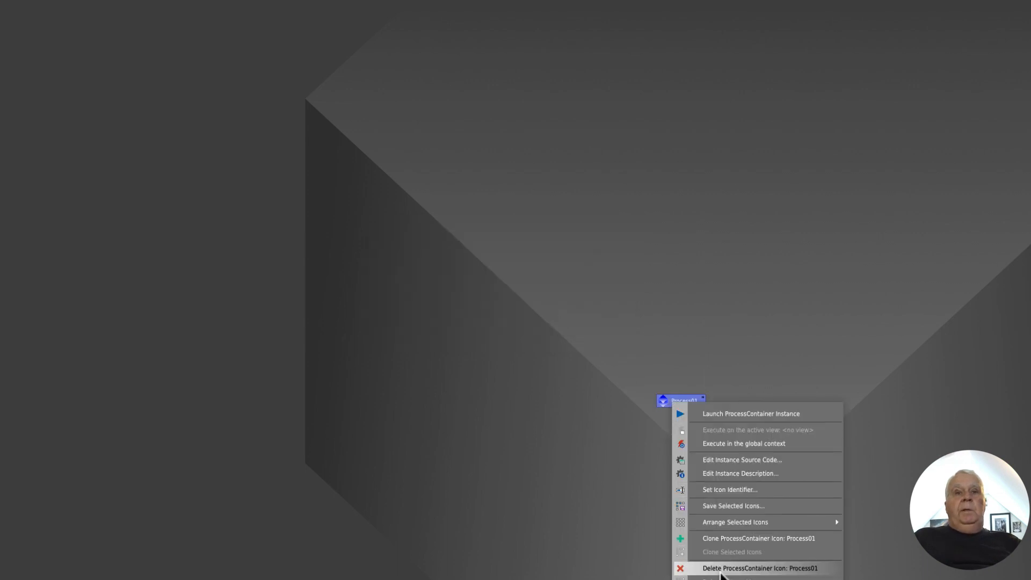
click(689, 568)
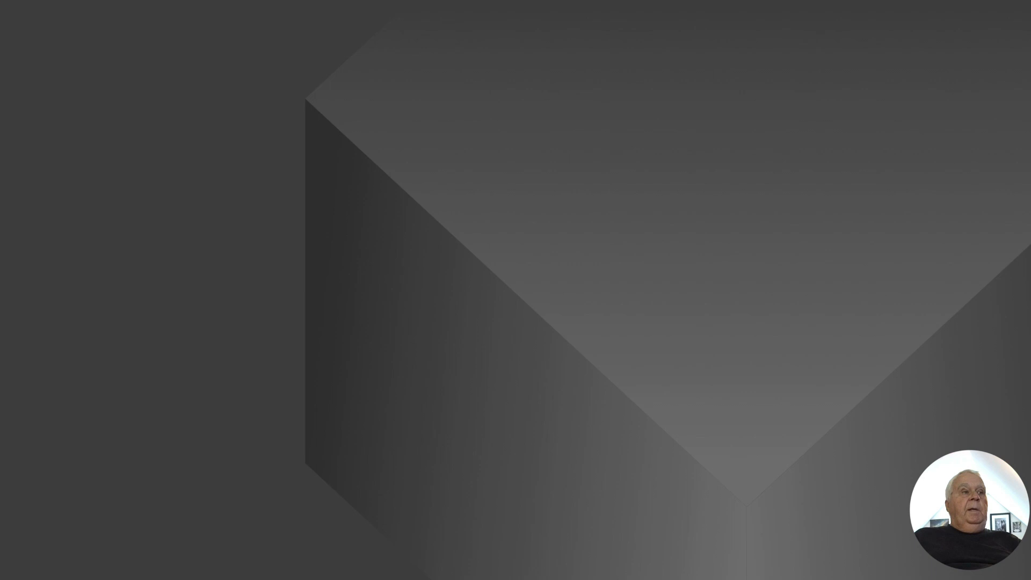
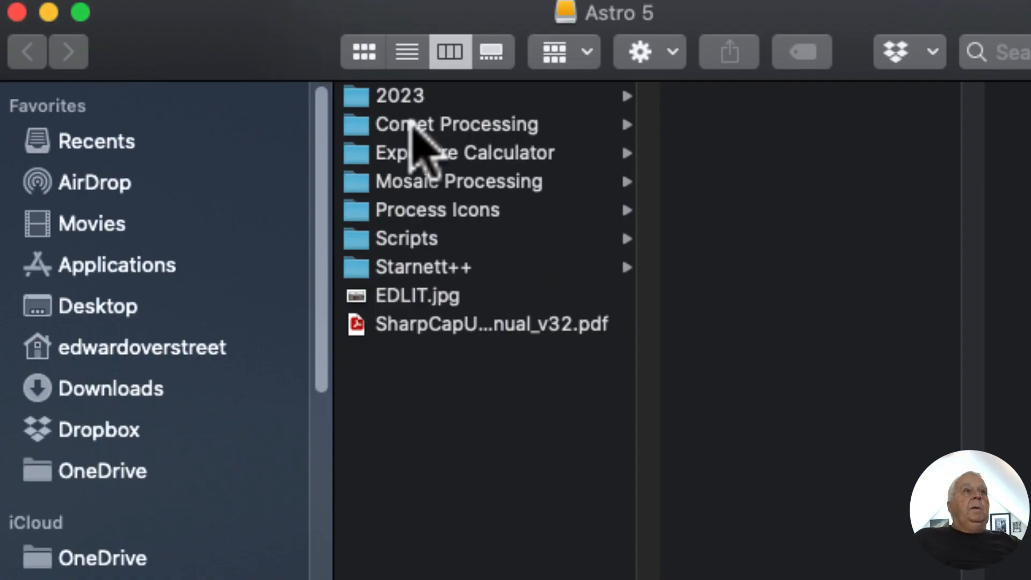
Step: In Finder, examine several processed TIFF files in the NewOutputforPpix folder under Astro 5/2023/6-JUN, and close the window
click(404, 99)
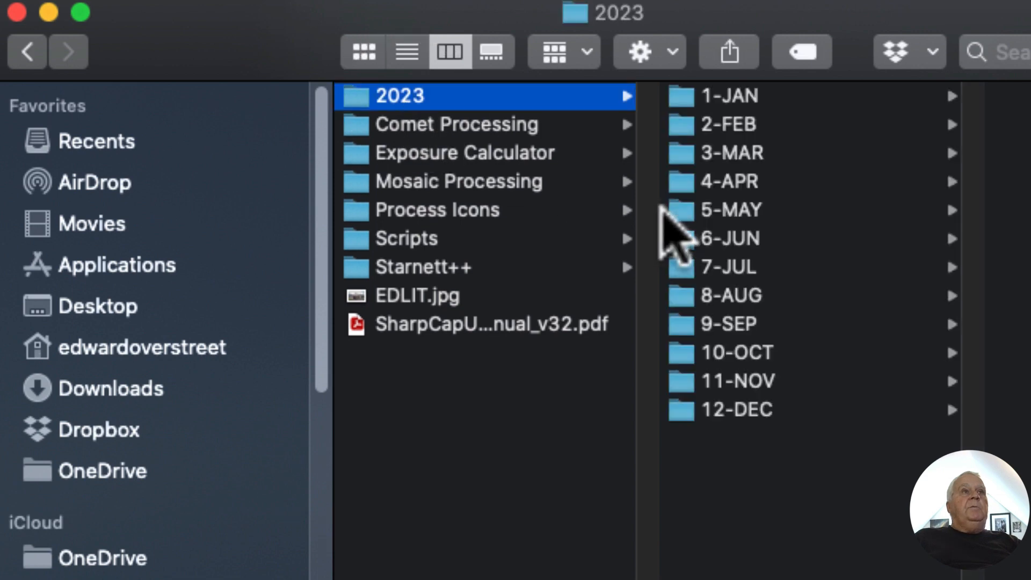
click(740, 238)
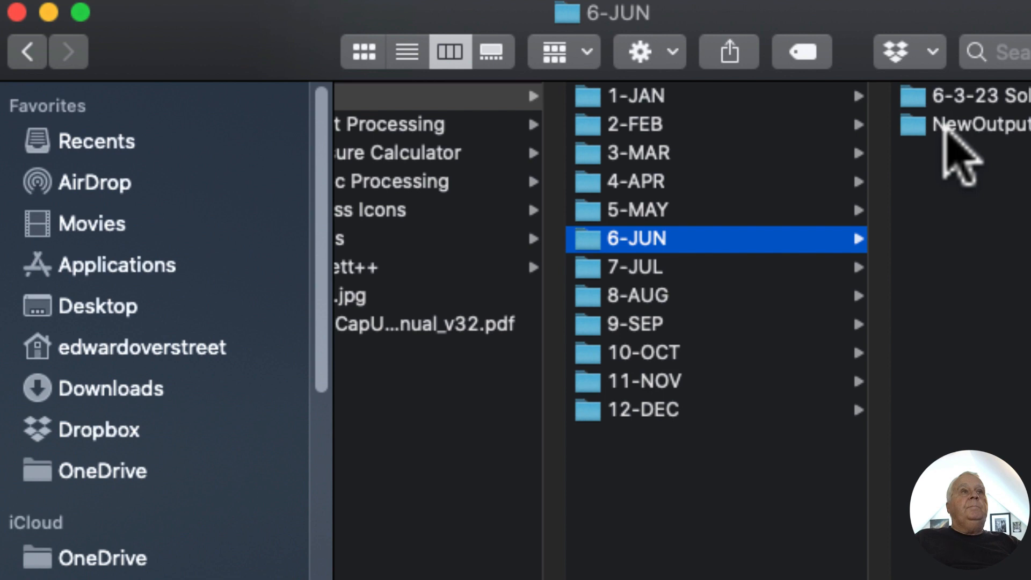
click(953, 125)
click(1020, 98)
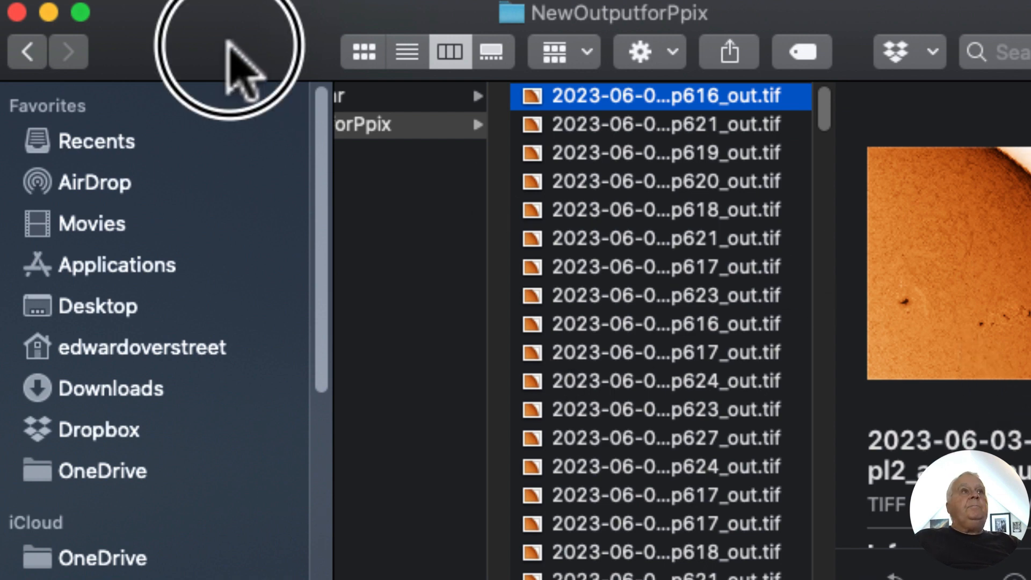
drag(225, 42, 189, 42)
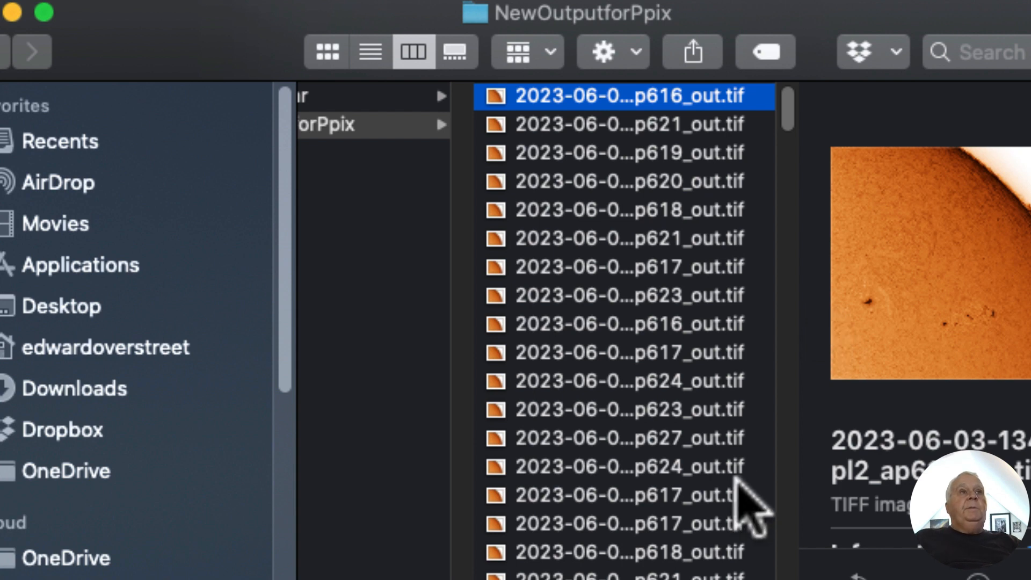
click(559, 388)
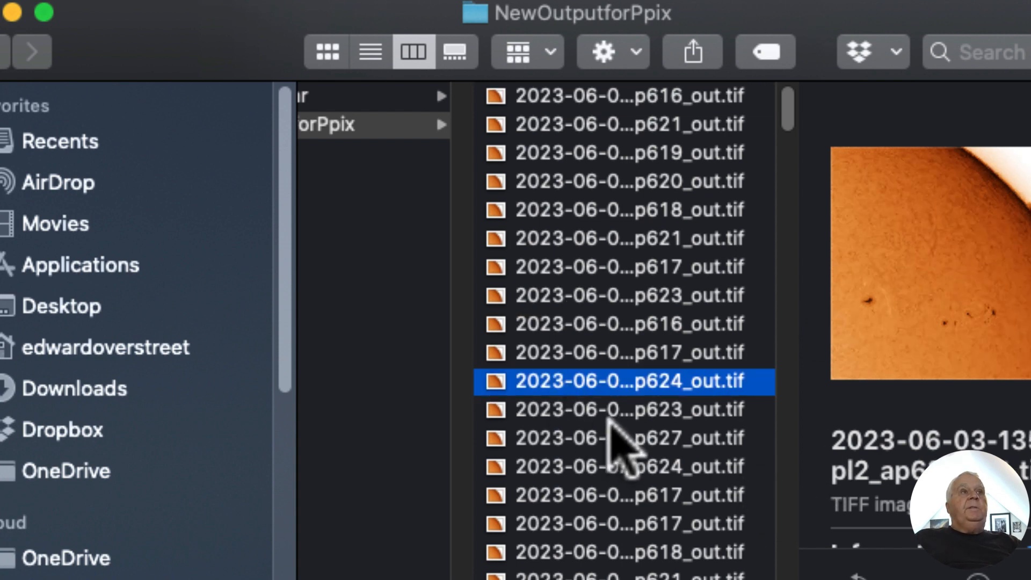
click(616, 543)
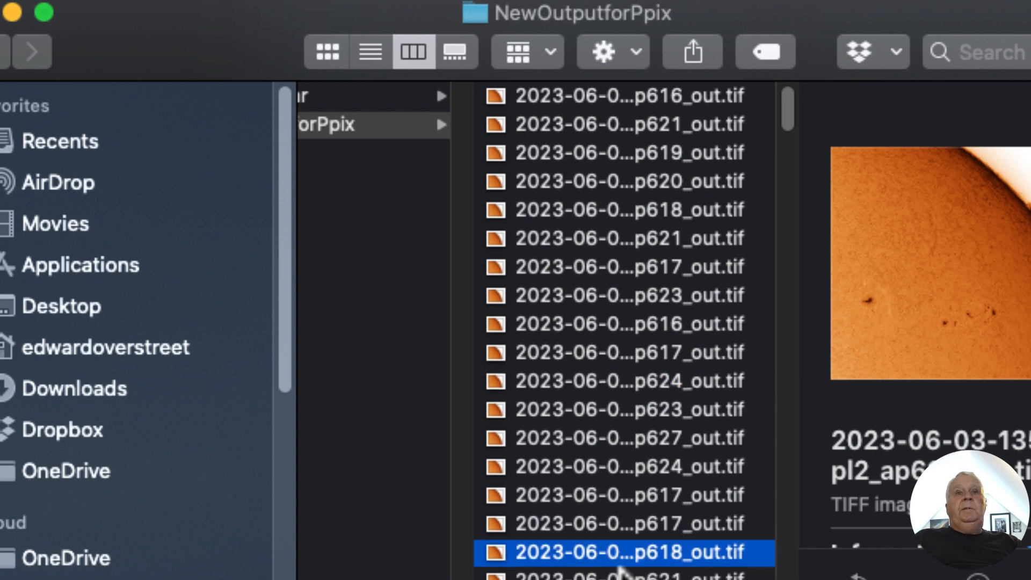
click(615, 357)
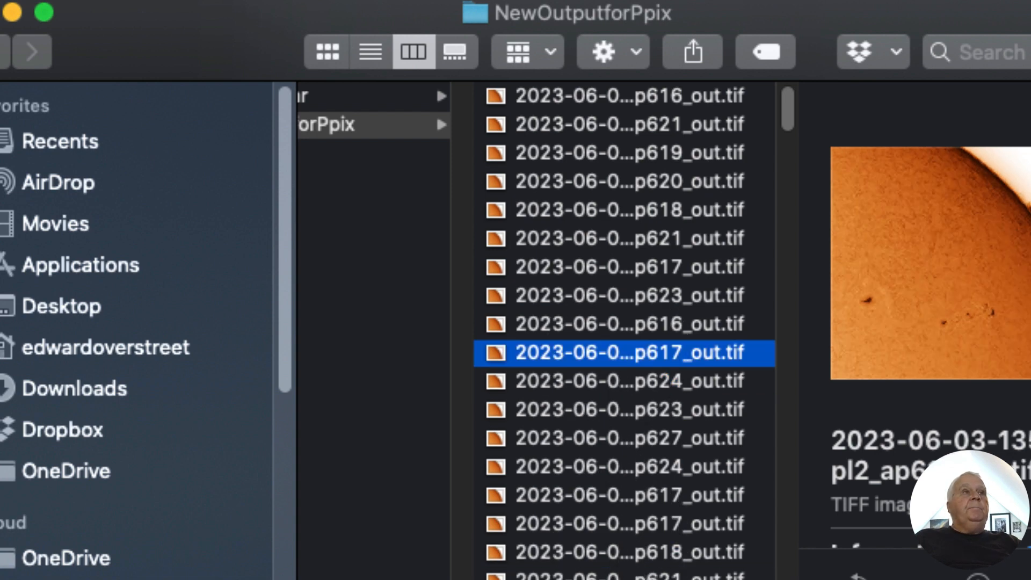
click(614, 579)
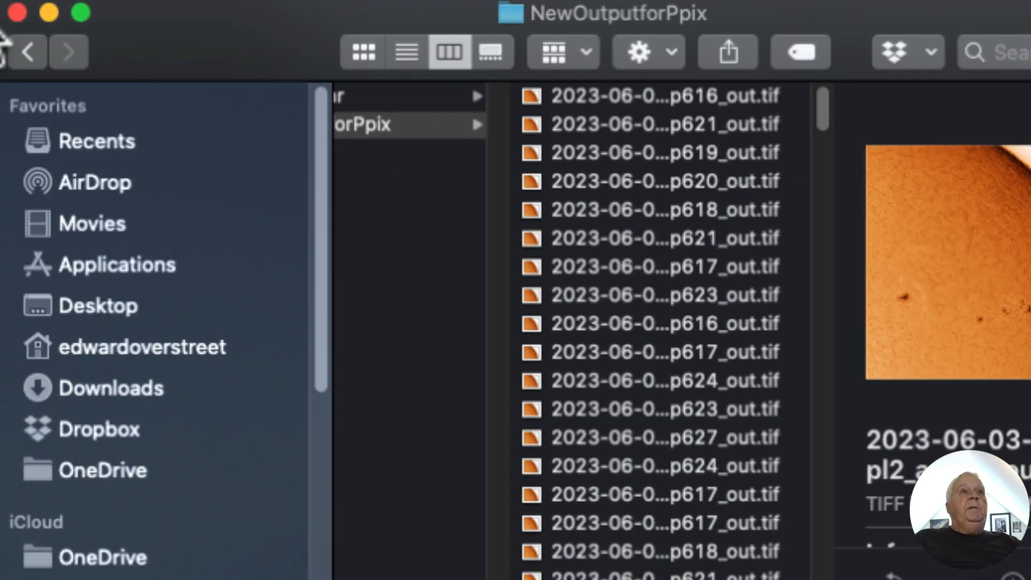
click(16, 14)
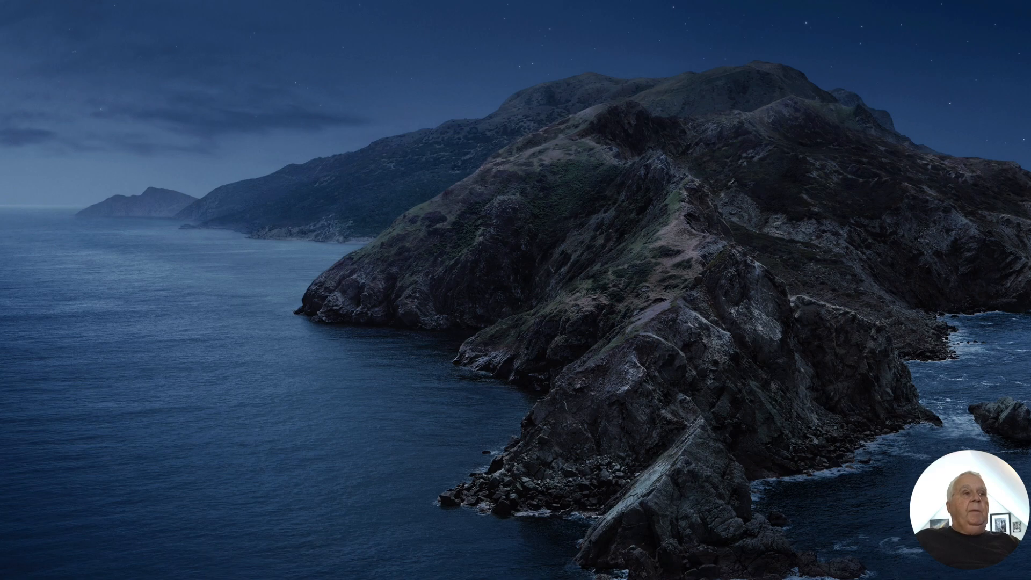
Step: Switch to the Astro 4 Workstation remote desktop, close the Solar 1 Ext file window, and open ImPPG's image sequence alignment
key(ctrl+Left)
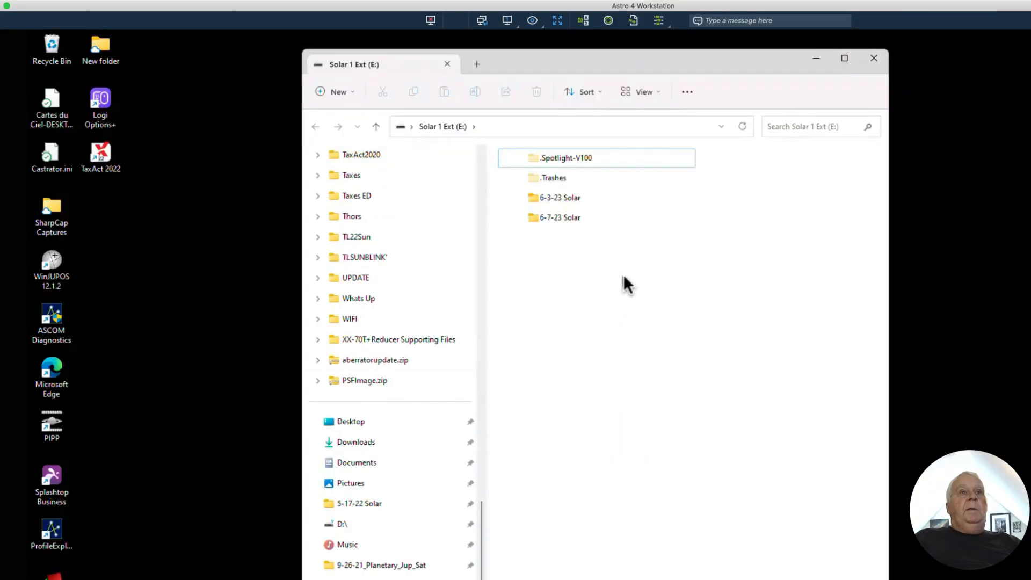
click(873, 59)
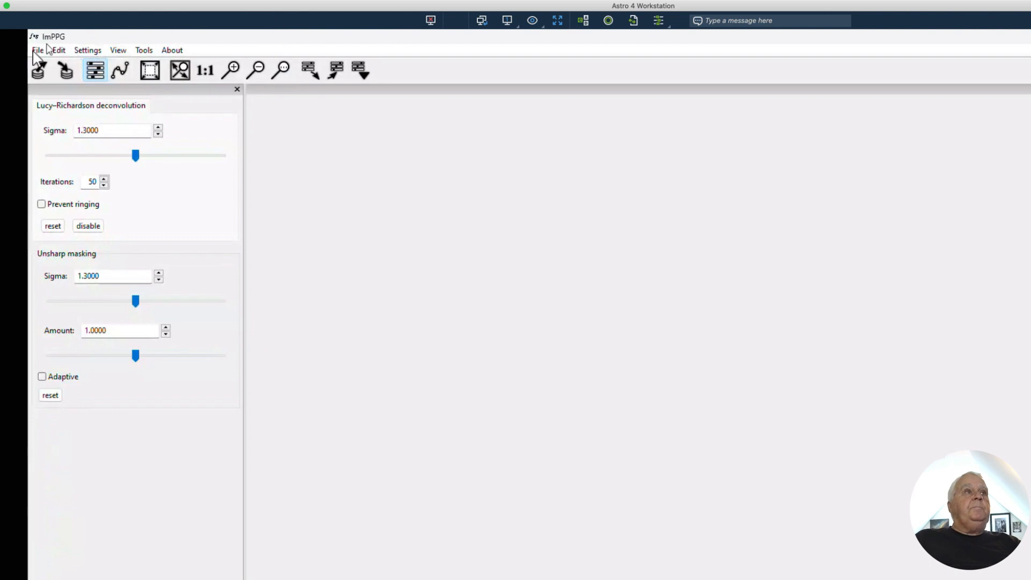
click(143, 51)
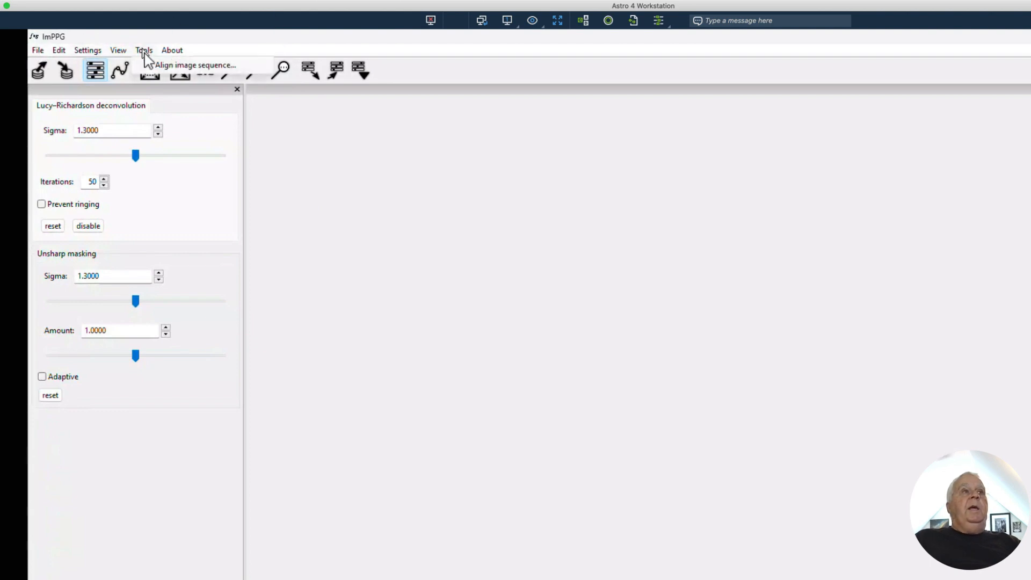
click(159, 65)
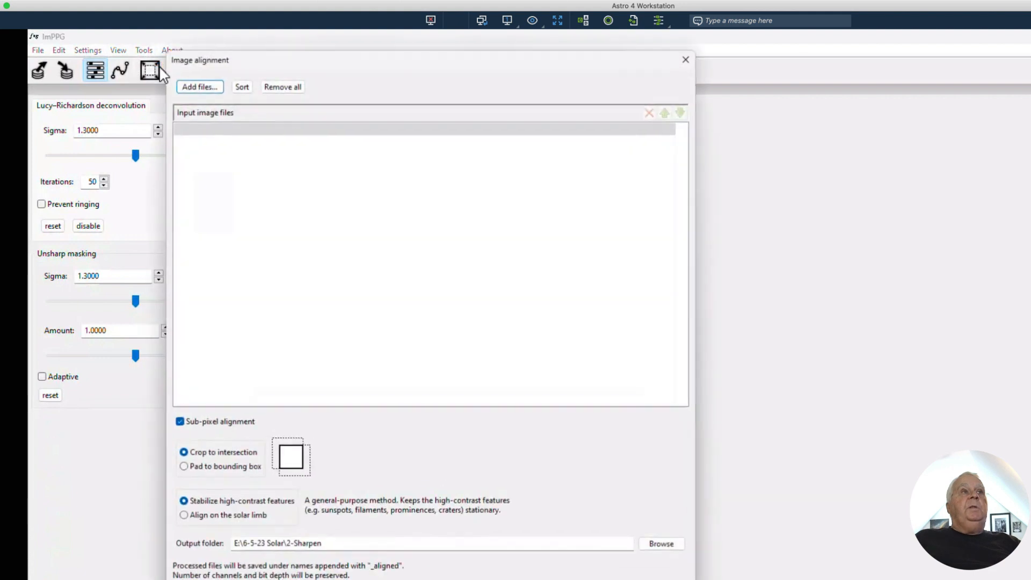
Step: Add all TIFF images from 6-3-23 Solar/2023-06-03/3-Pix_Colorize Sharpen Crop to the alignment's input files
click(196, 87)
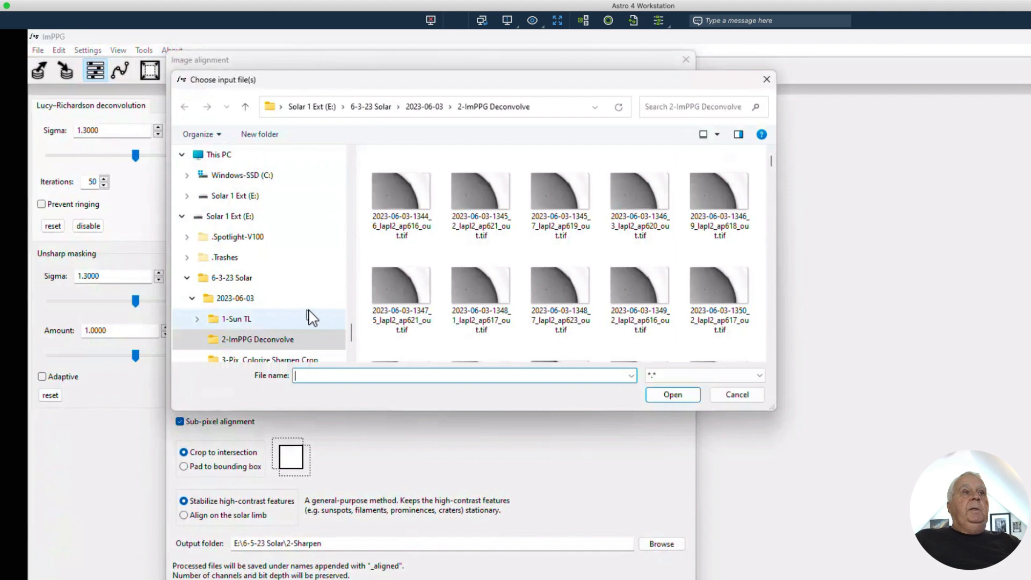
scroll(351, 333, up, 3)
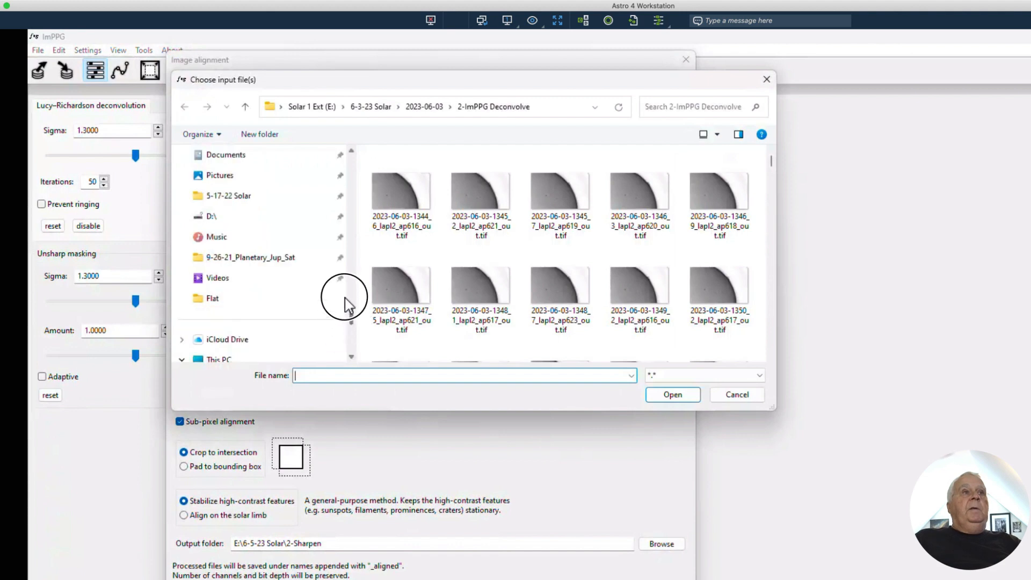
drag(349, 318, 348, 348)
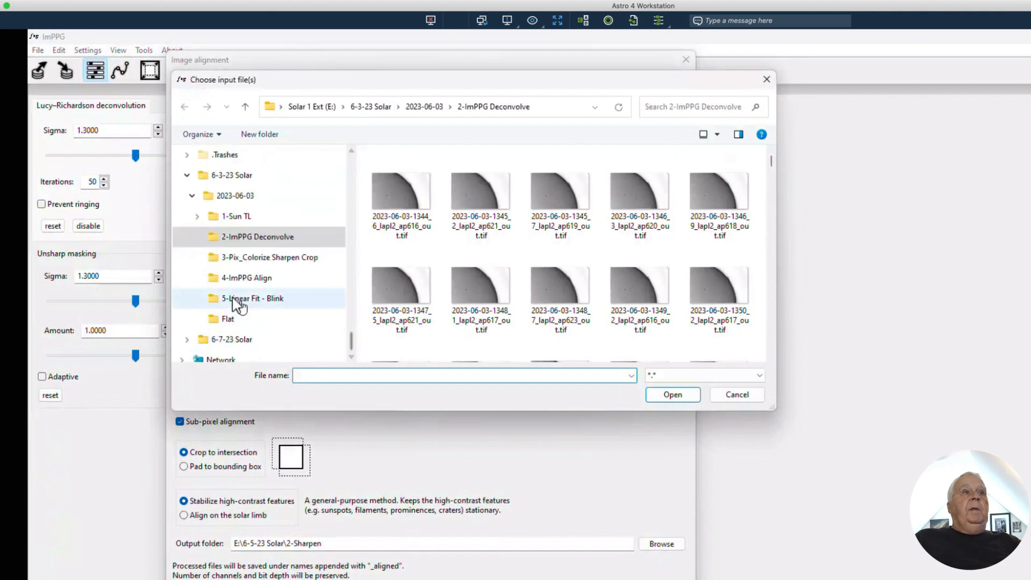
click(272, 263)
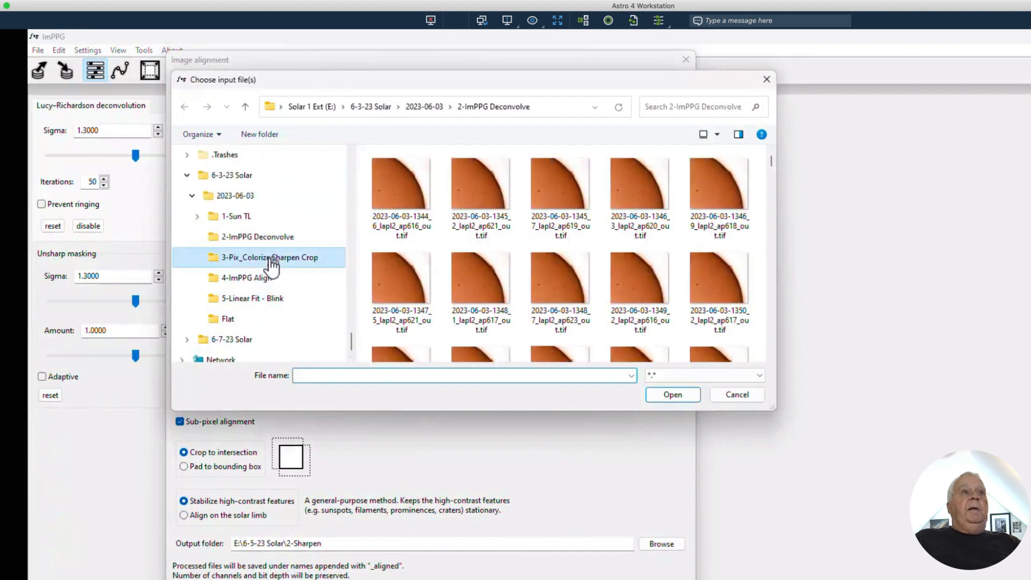
click(382, 199)
drag(769, 161, 769, 366)
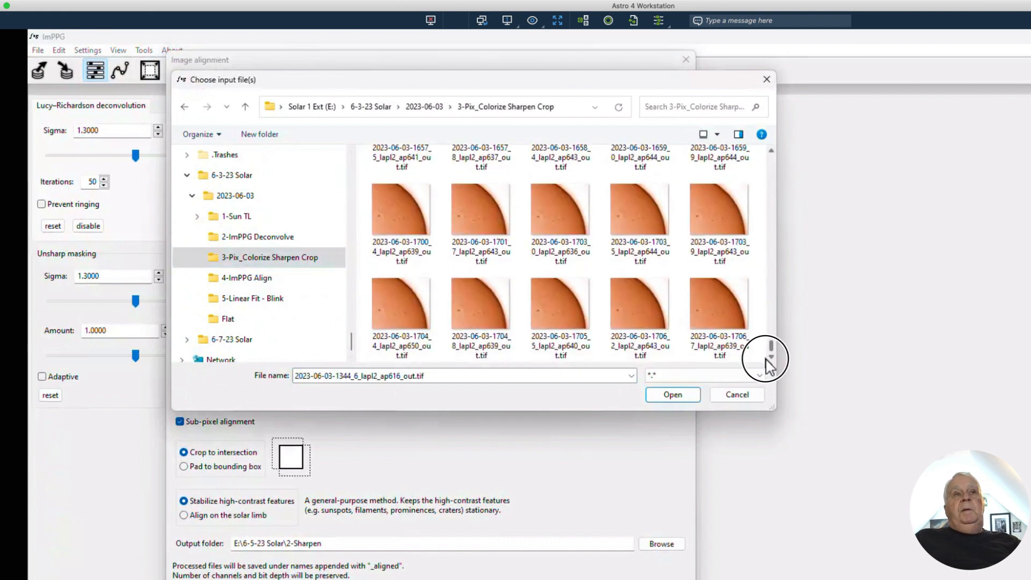
shift+click(738, 329)
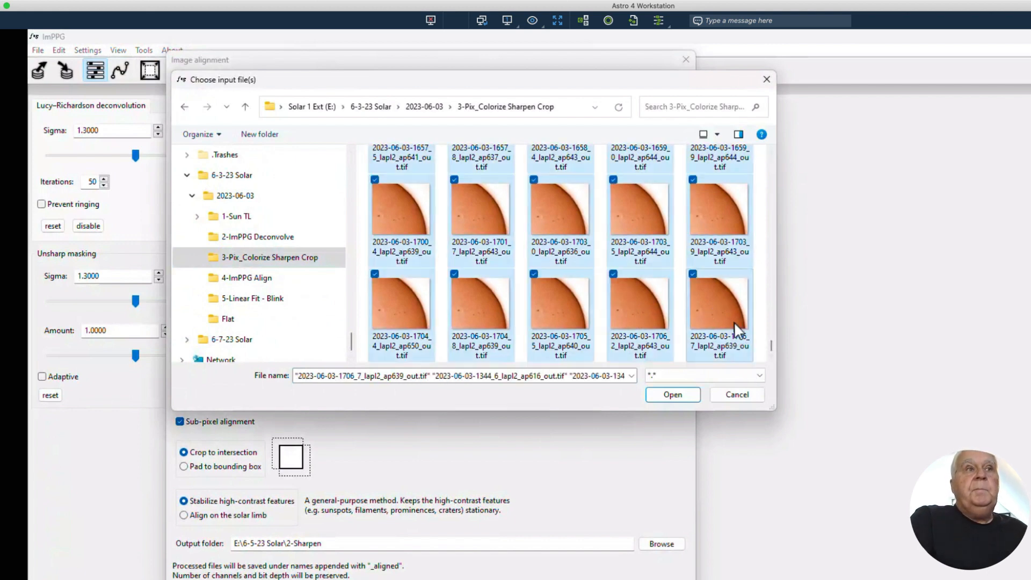
click(672, 395)
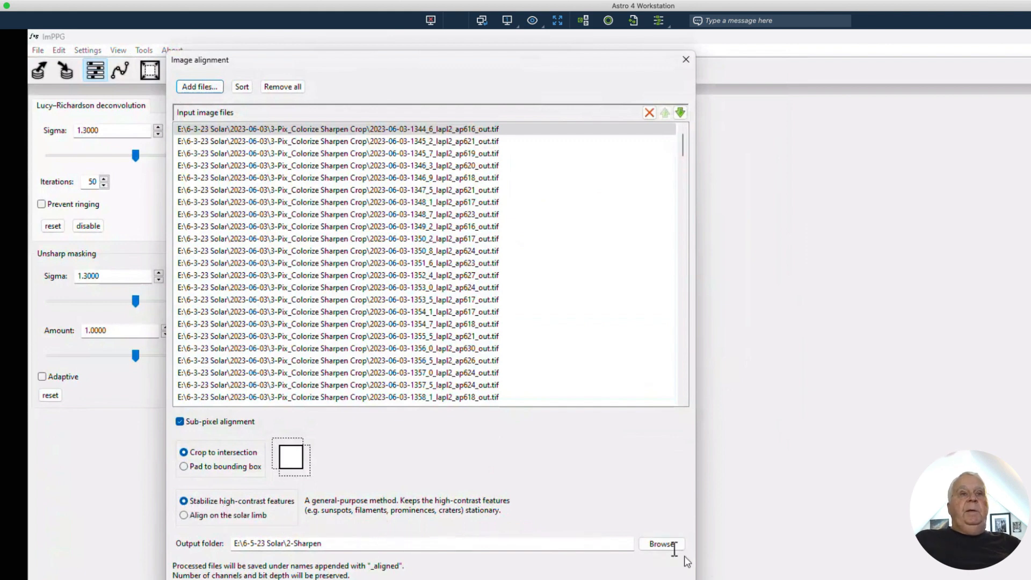
Step: Try to choose 4-ImPPG Align in the 2023-06-03 folder as the alignment output folder, and leave ImPPG
click(665, 546)
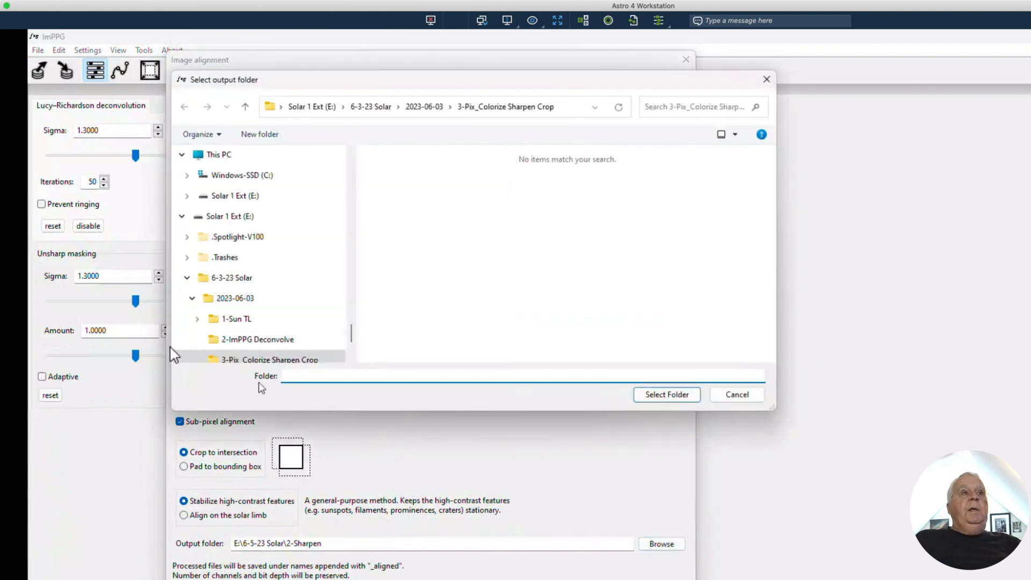
click(206, 300)
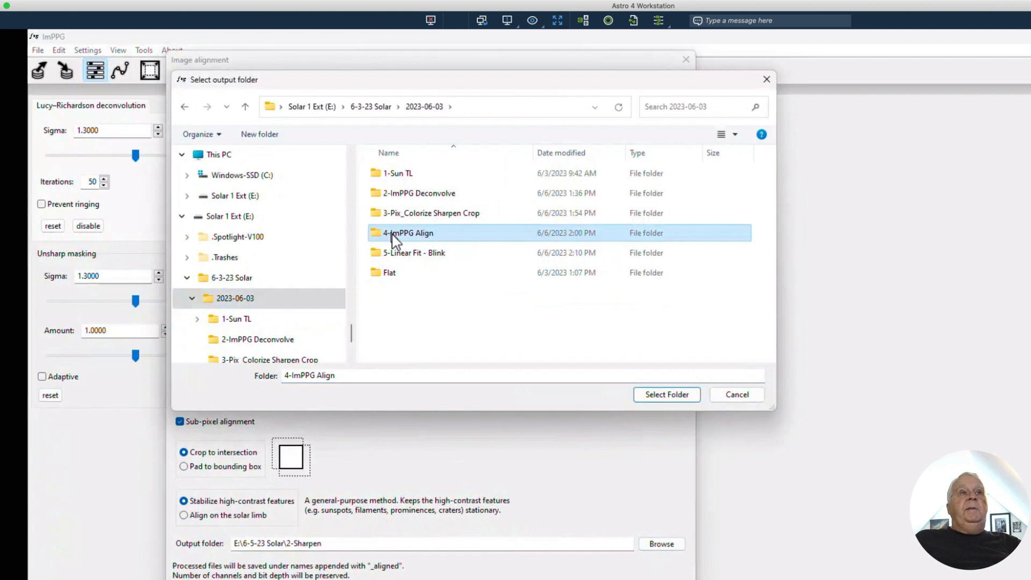
double_click(395, 236)
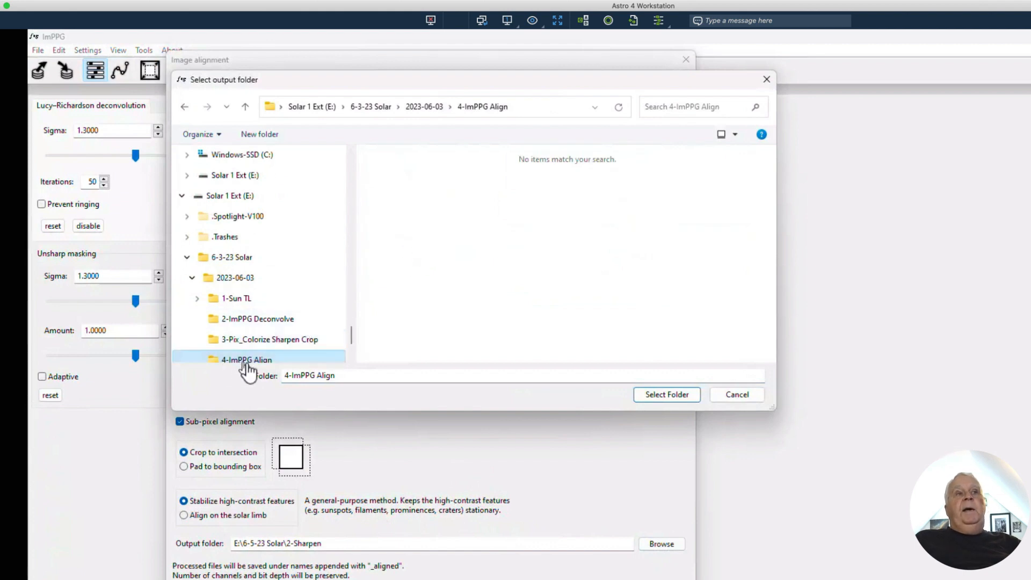
click(735, 396)
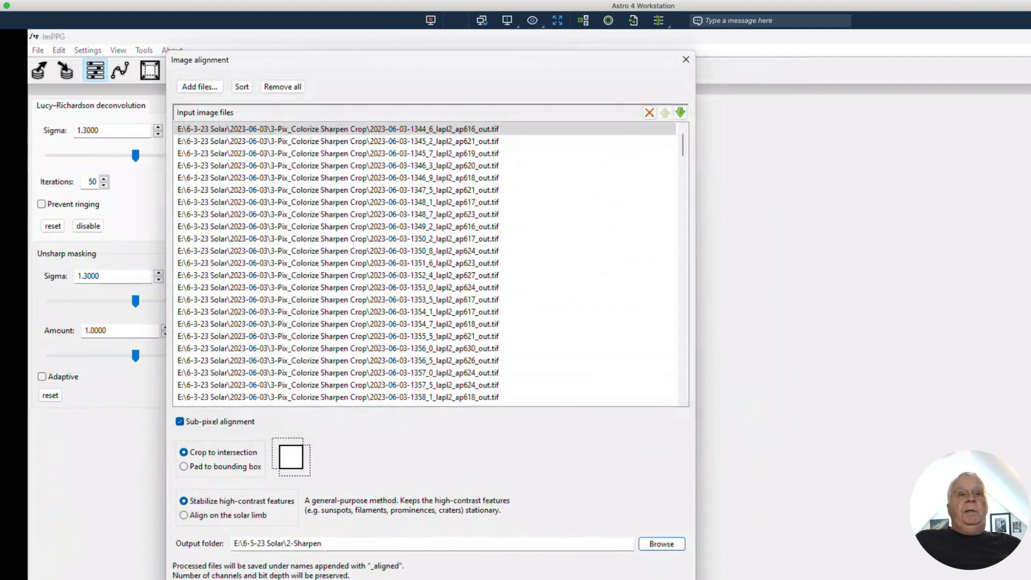
click(661, 579)
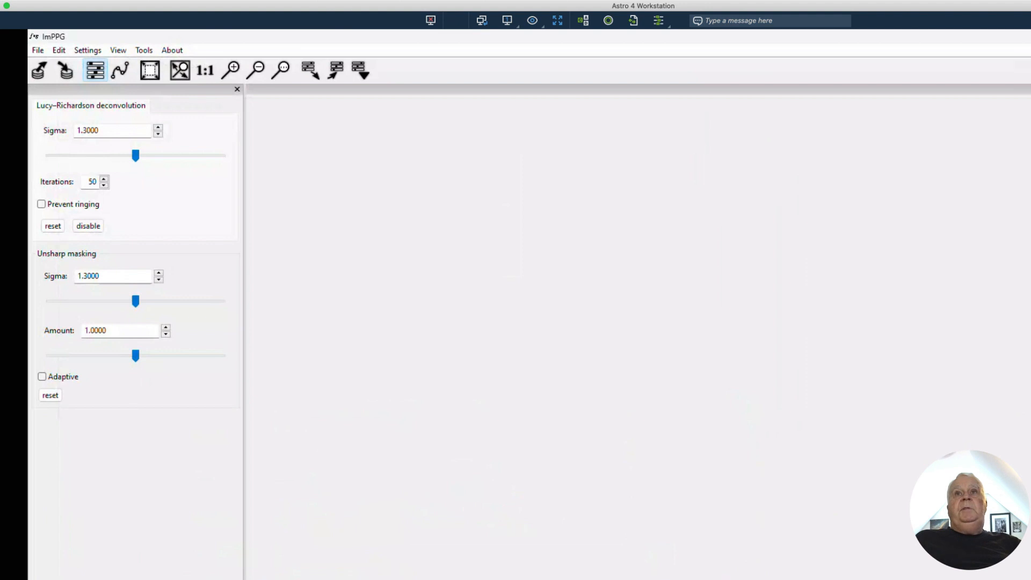
click(376, 579)
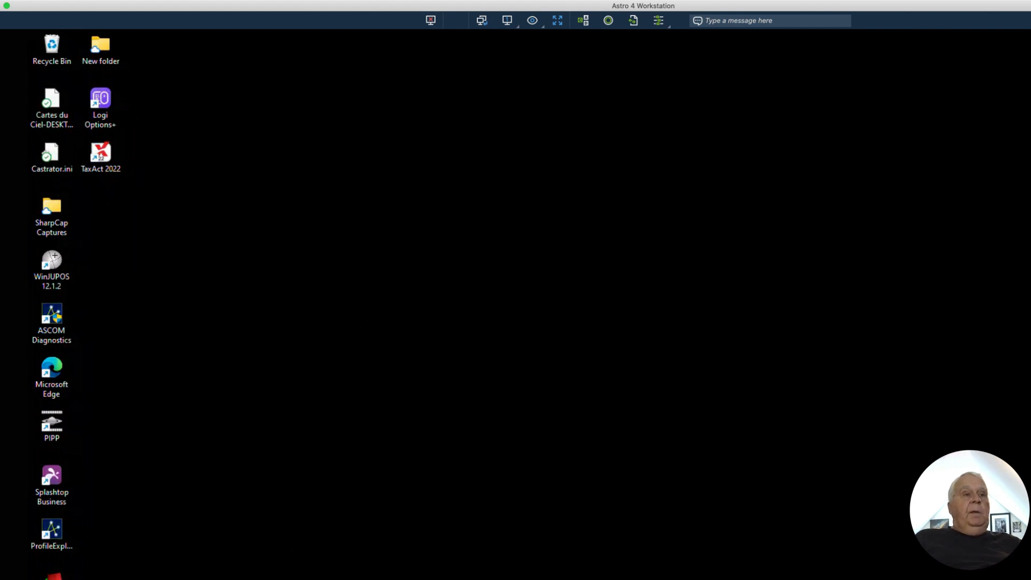
Step: Switch to PixInsight, open the BatchLinearFit batch processing script, and reposition its window
key(ctrl+Right)
key(ctrl+Right)
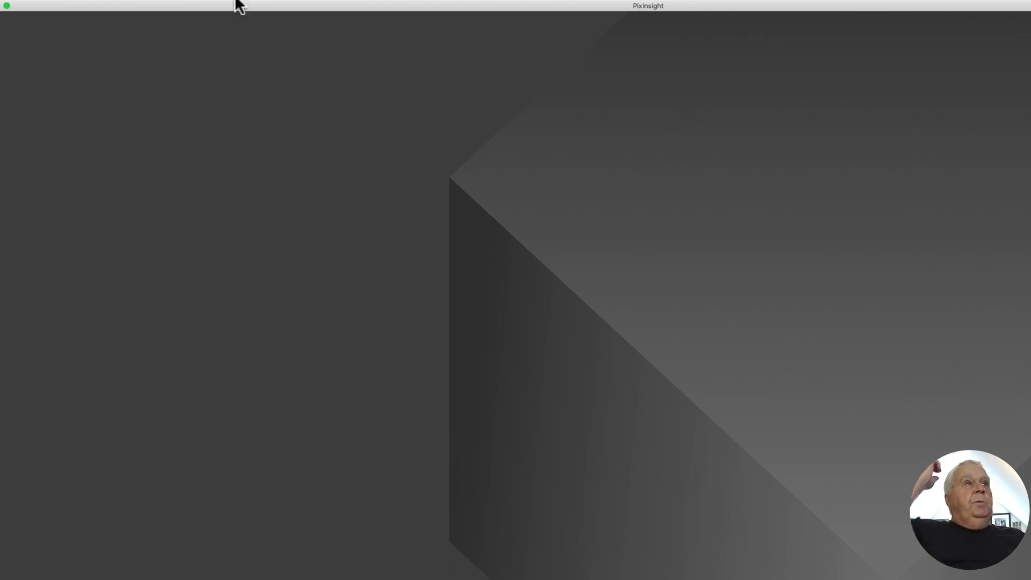
click(267, 5)
mouse_move(270, 10)
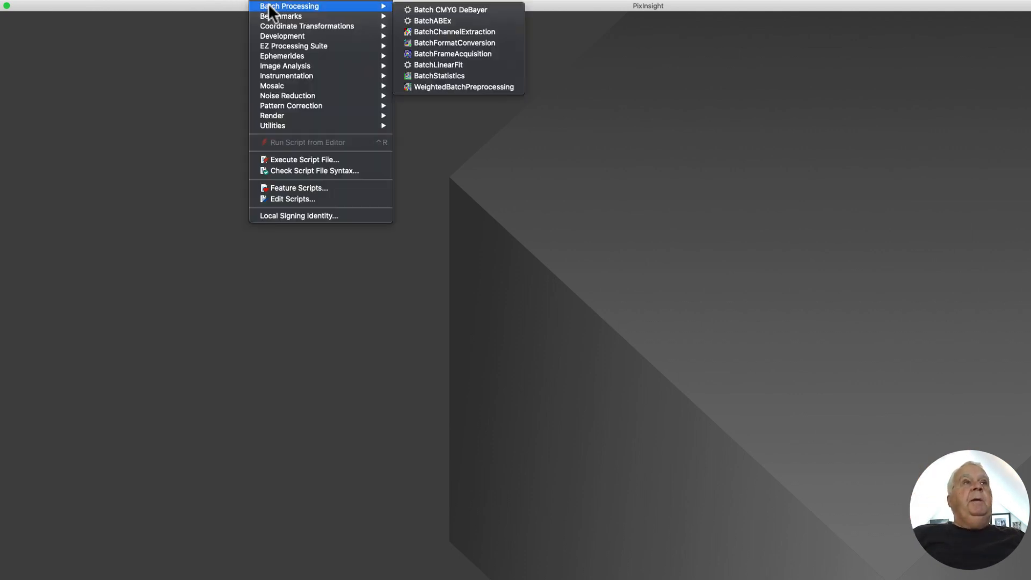
click(452, 65)
drag(575, 198, 461, 89)
Step: Add all aligned TIFF images from Solar 1 Ext/6-3-23 Solar/2023-06-03/4-ImPPG Align to the BatchLinearFit input images
click(427, 251)
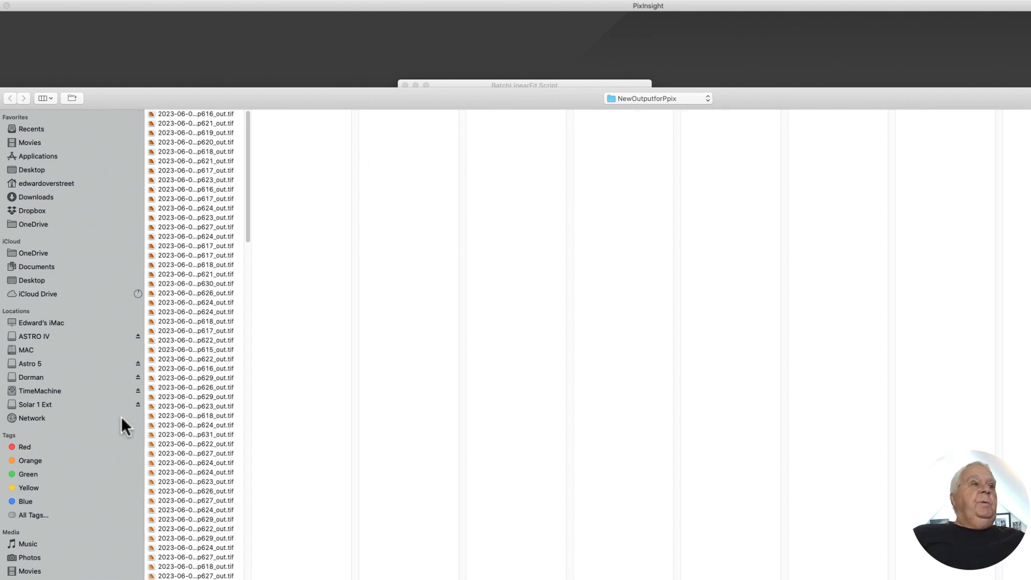
click(28, 404)
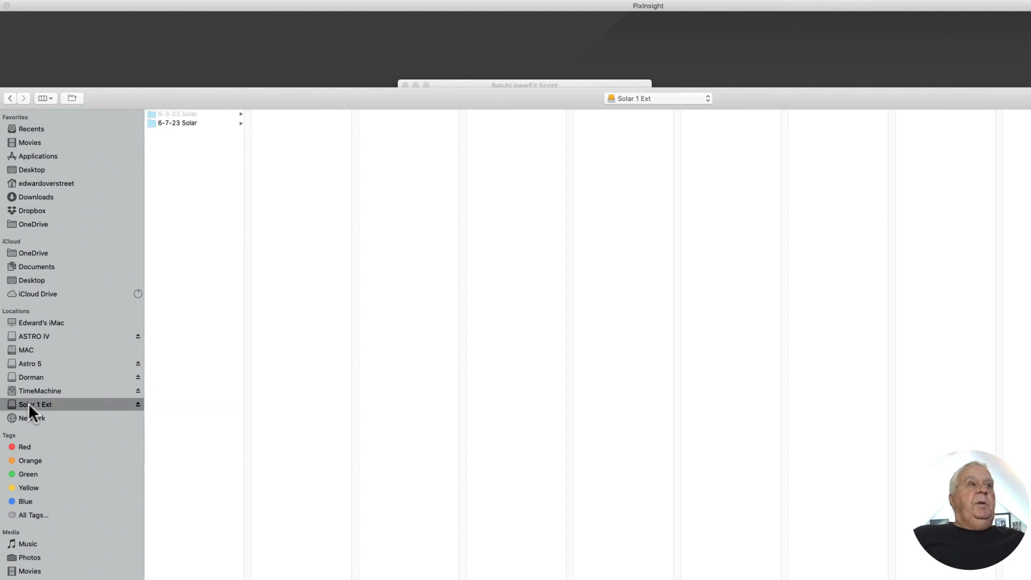
click(173, 113)
click(275, 114)
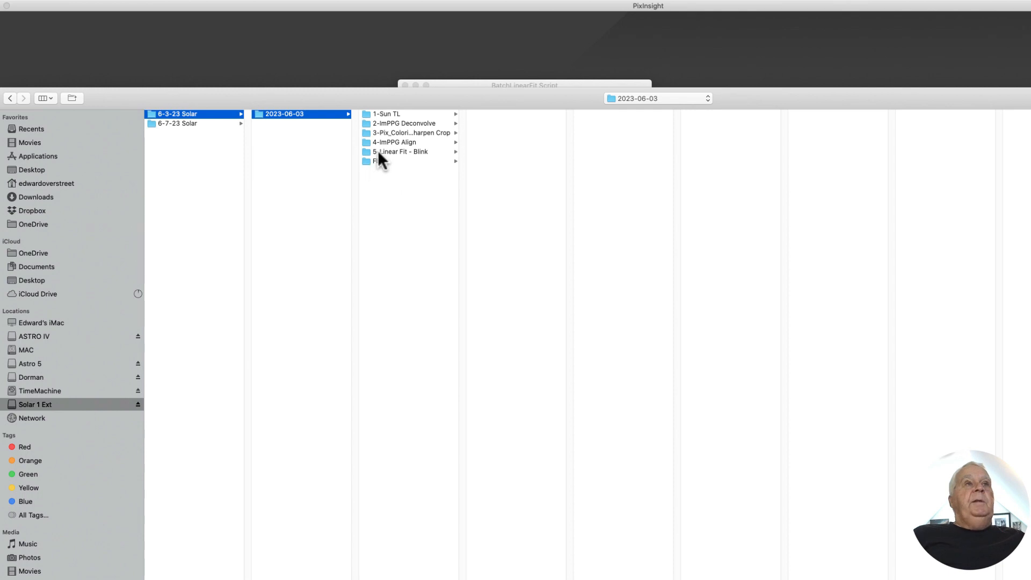
click(408, 142)
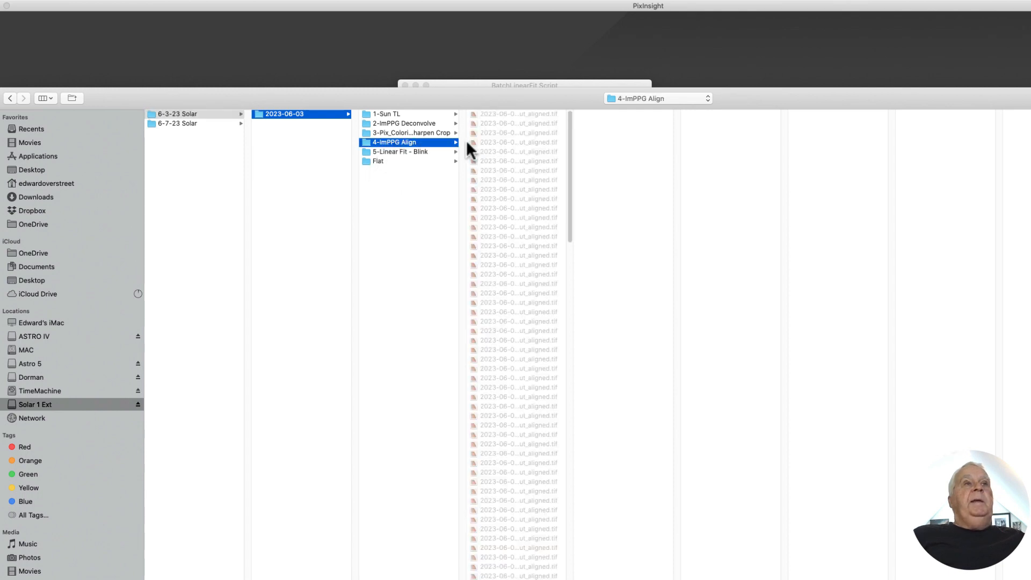
click(493, 115)
drag(568, 120, 614, 573)
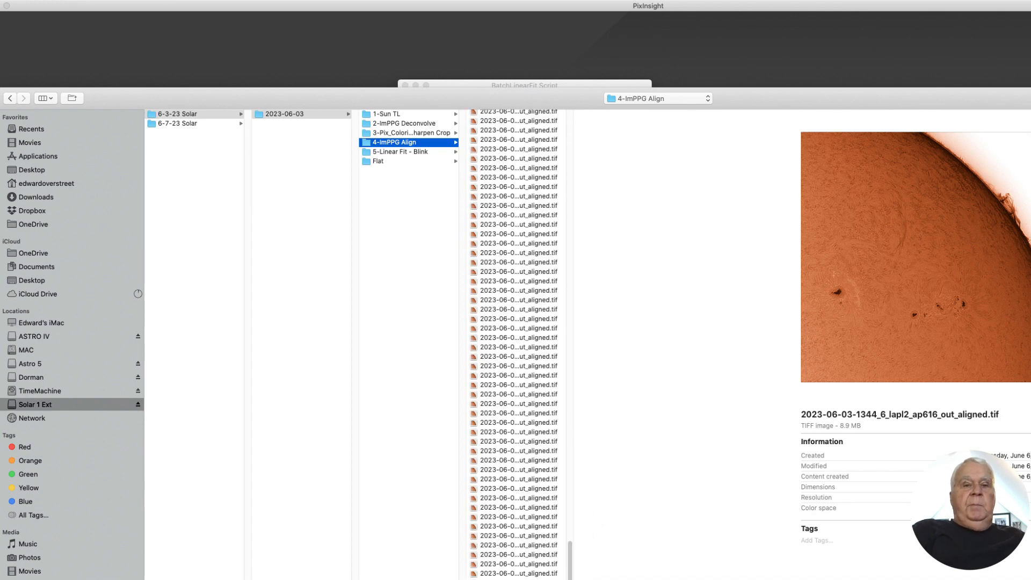
key(super+a)
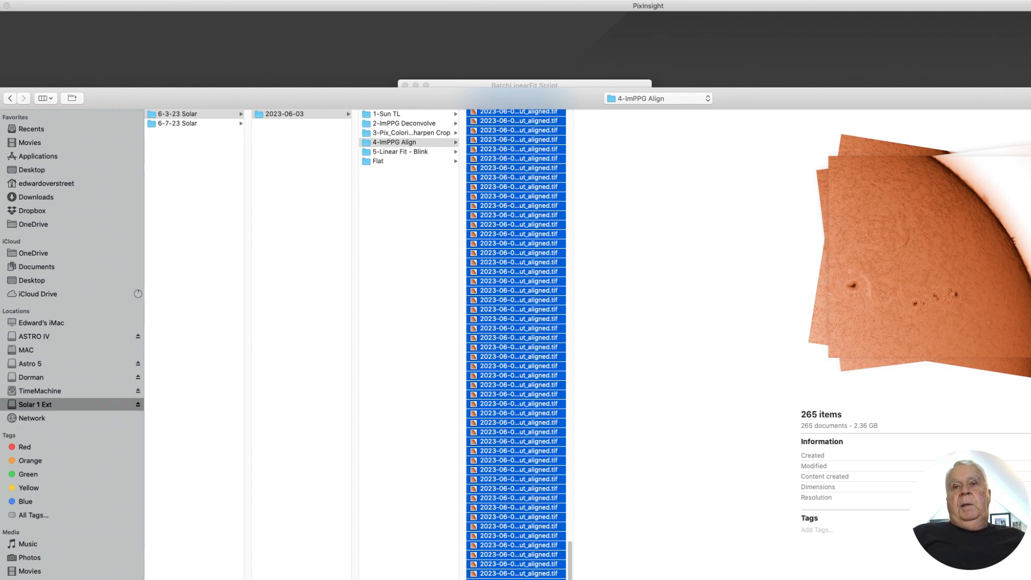
key(Return)
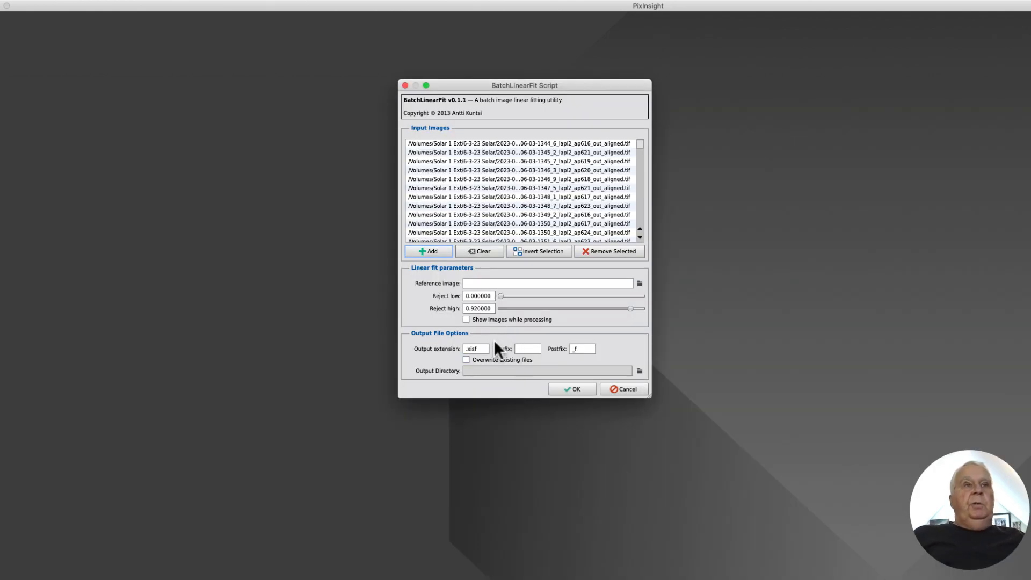
Step: Set the output extension to .tiff and the output directory to Solar 1 Ext/6-3-23 Solar/2023-06-03/5-Linear Fit - Blink
double_click(474, 349)
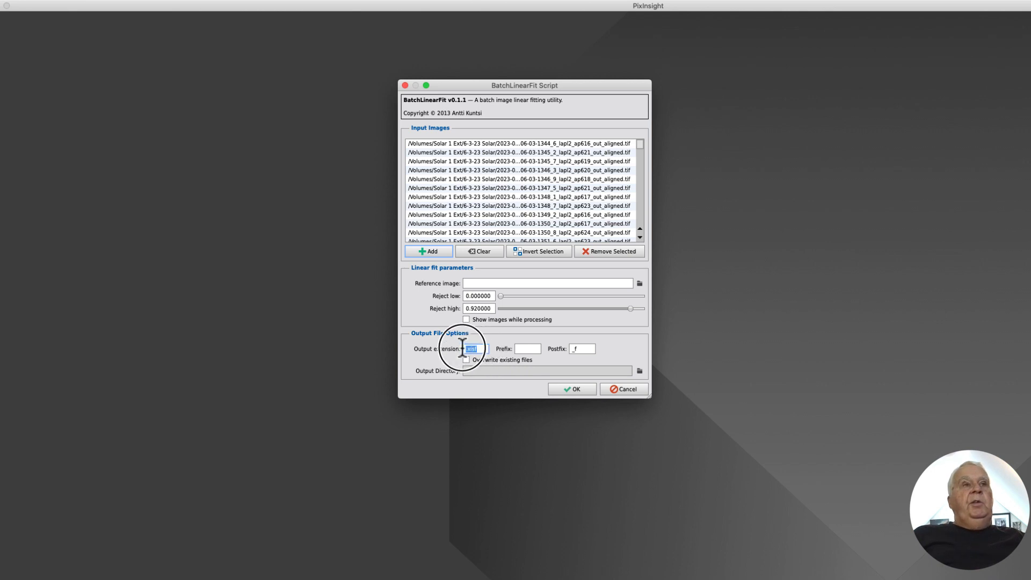
text(.tiff)
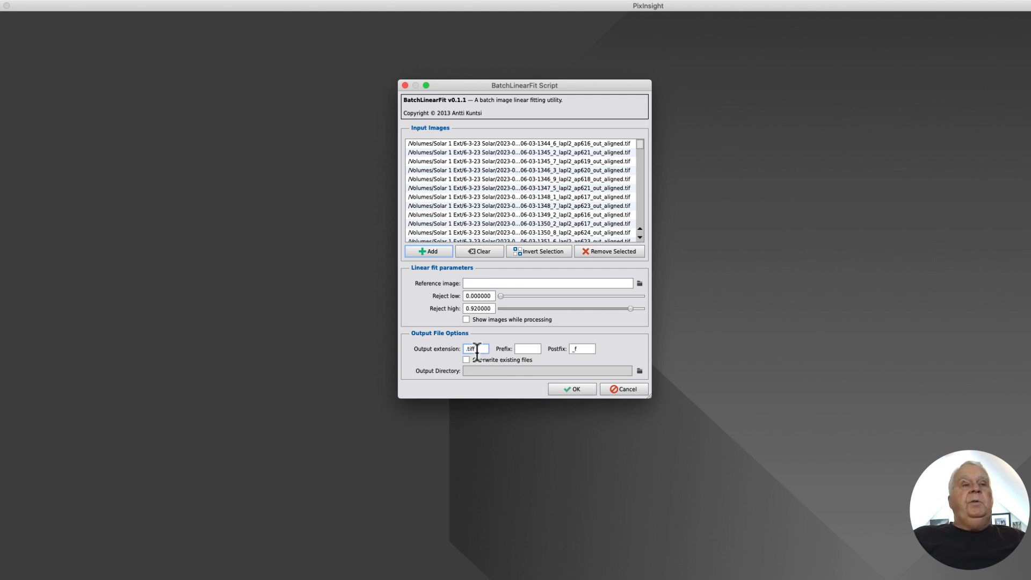
click(638, 371)
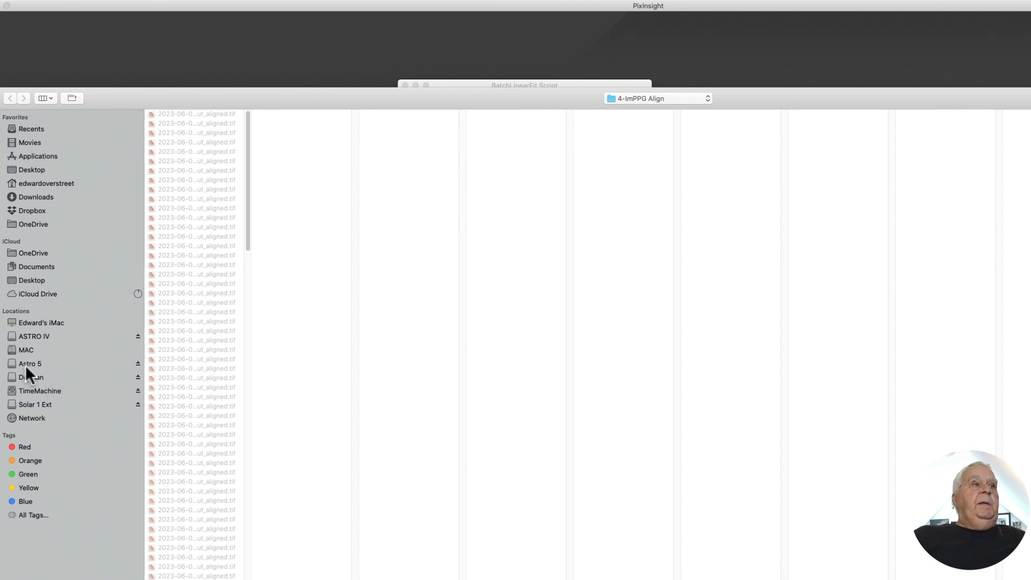
click(32, 404)
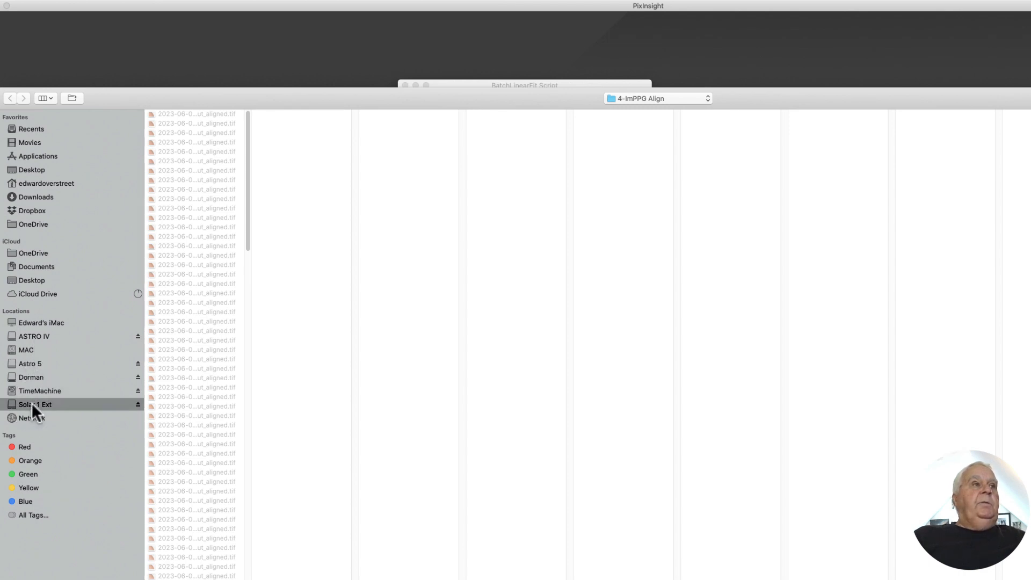
click(178, 112)
key(Return)
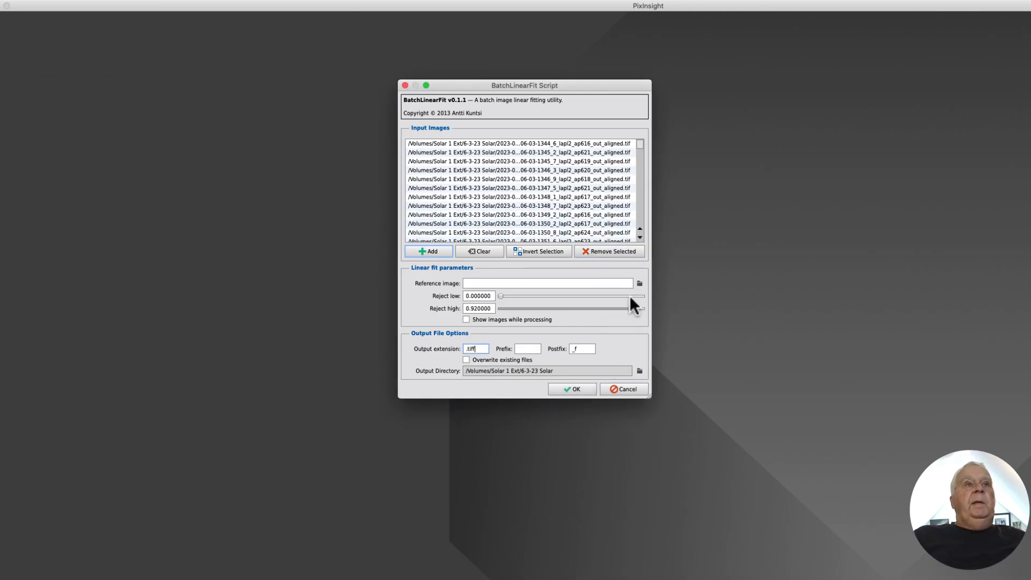
click(639, 371)
click(161, 114)
key(Return)
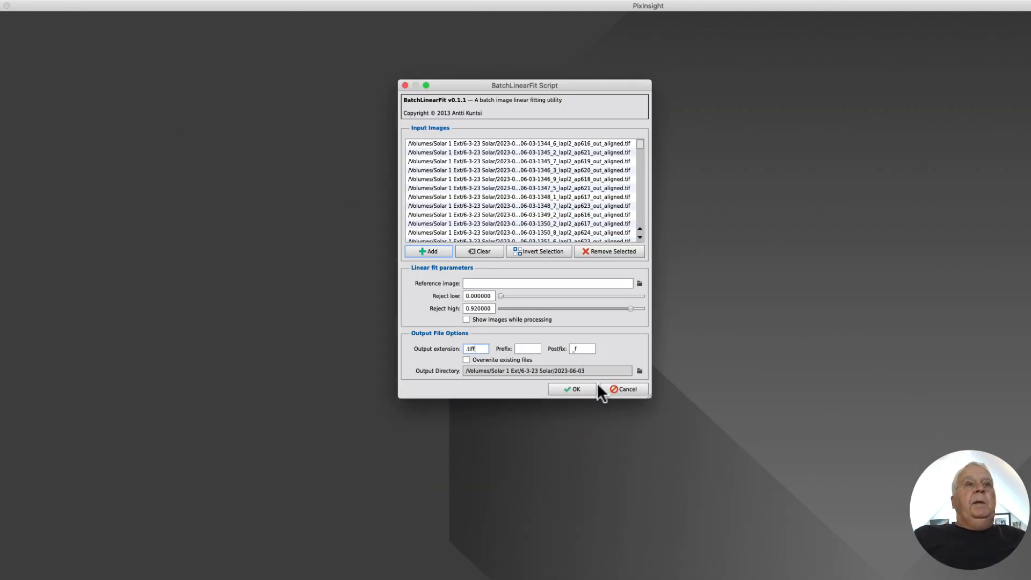
click(637, 370)
click(170, 147)
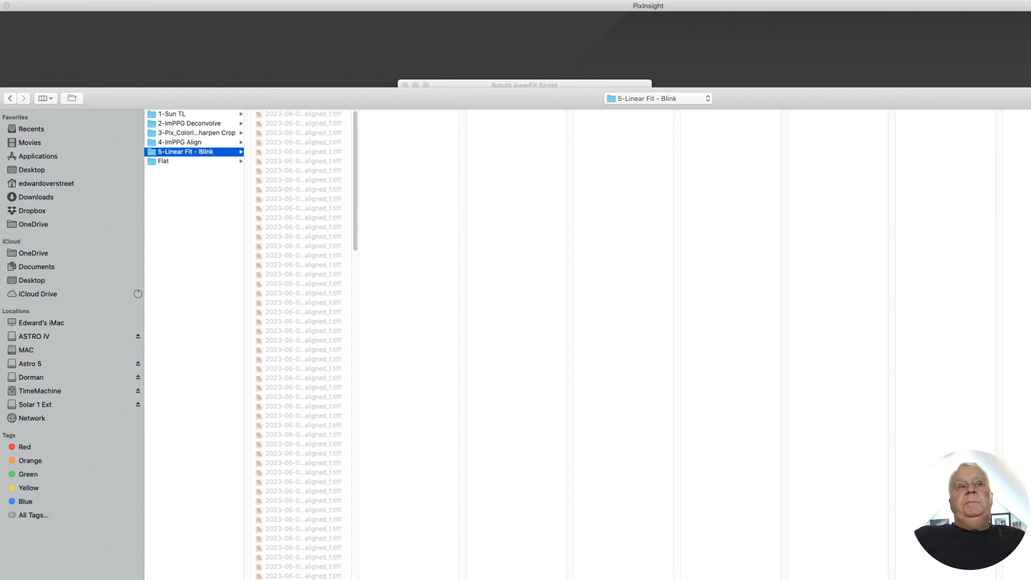
key(Return)
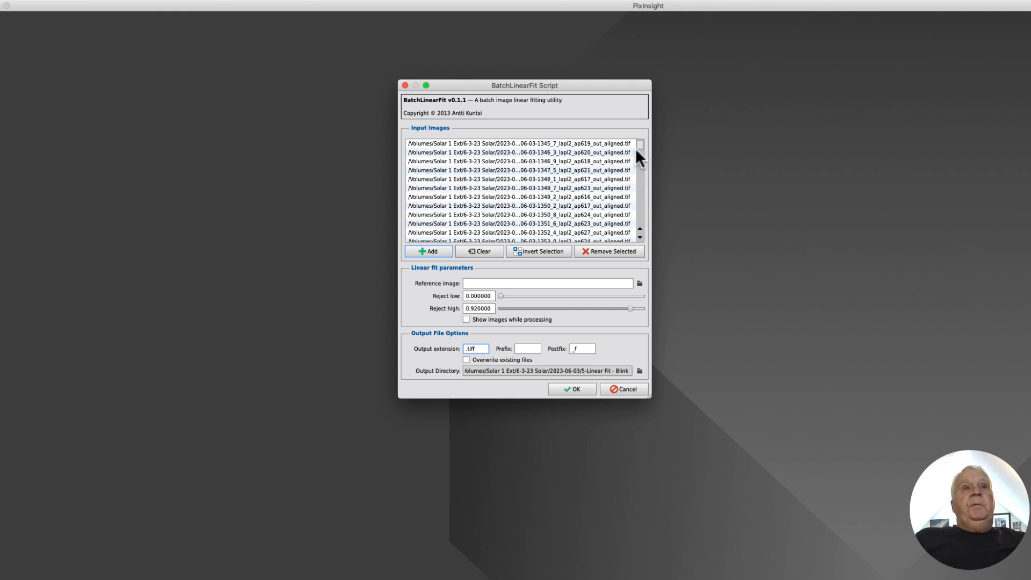
drag(636, 143, 637, 188)
click(560, 197)
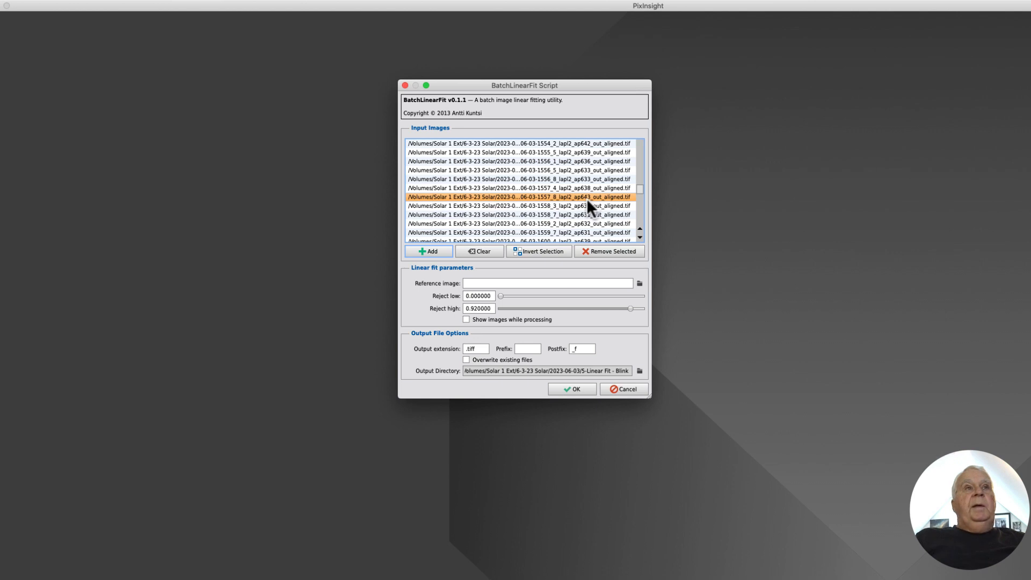
click(639, 283)
drag(571, 230, 605, 517)
drag(570, 579, 830, 578)
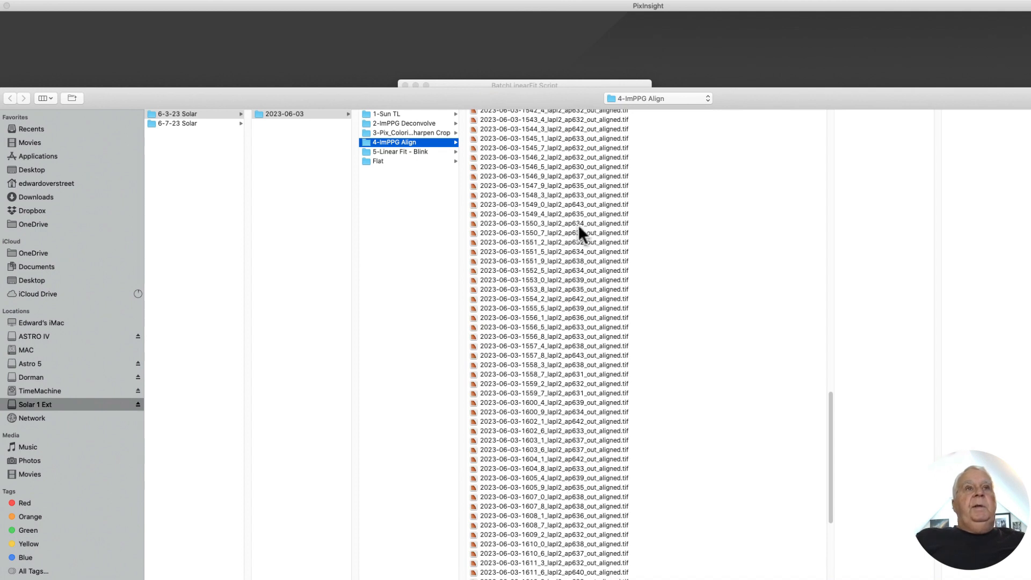
drag(830, 435, 816, 316)
click(570, 388)
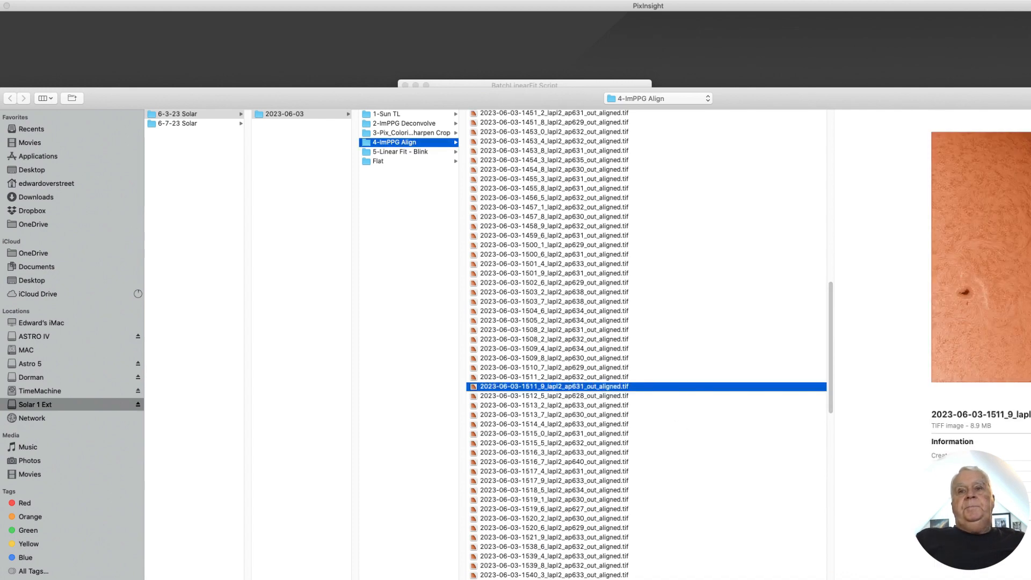
key(Return)
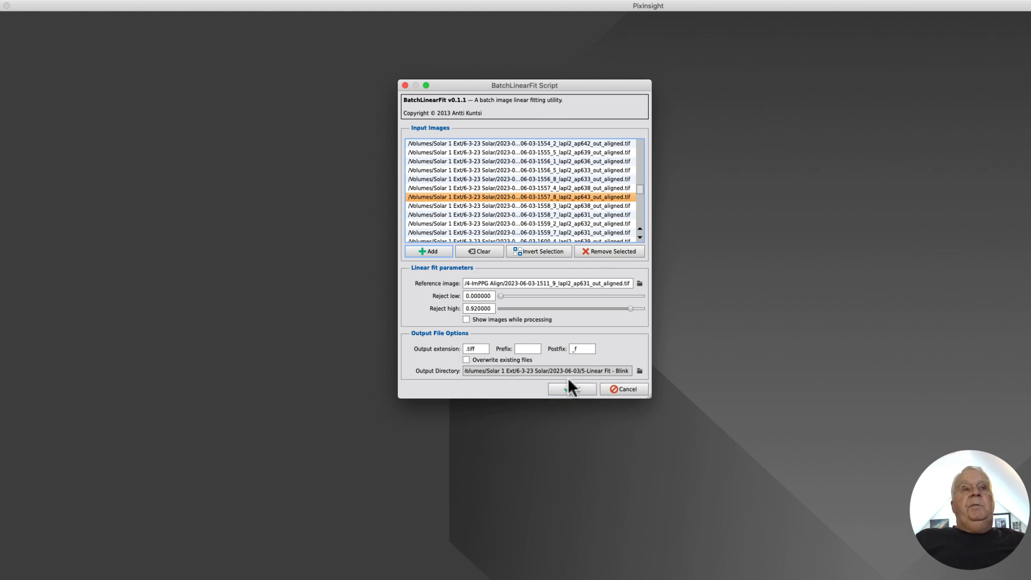
click(626, 389)
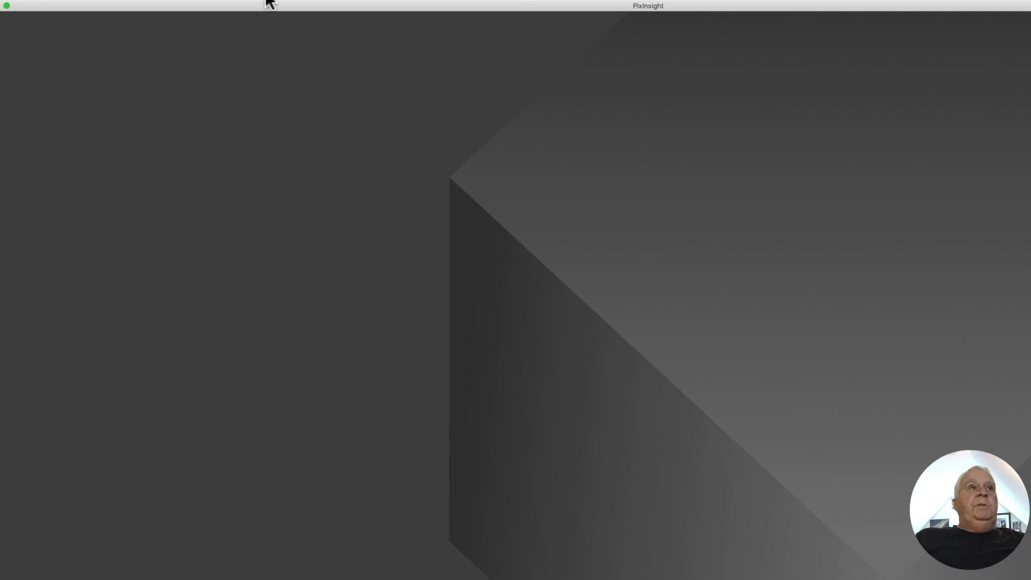
Step: Open the Blink process from the list of all processes
click(239, 6)
mouse_move(236, 6)
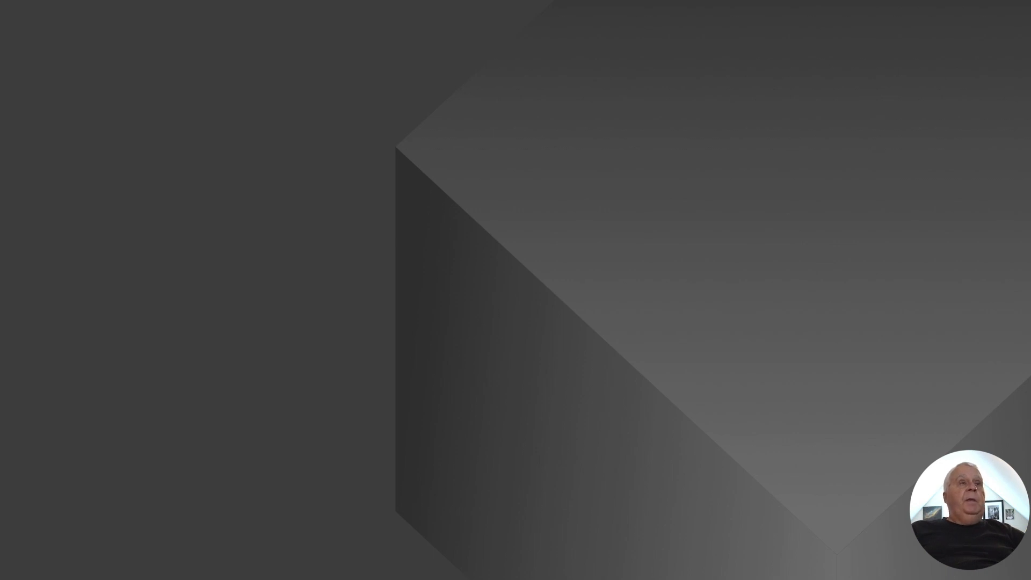
click(176, 0)
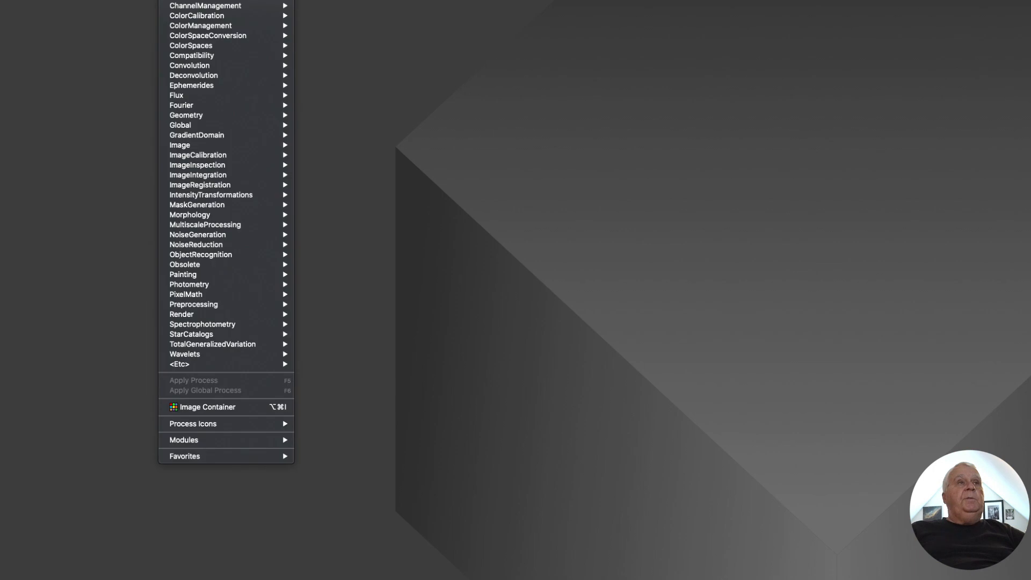
mouse_move(226, 0)
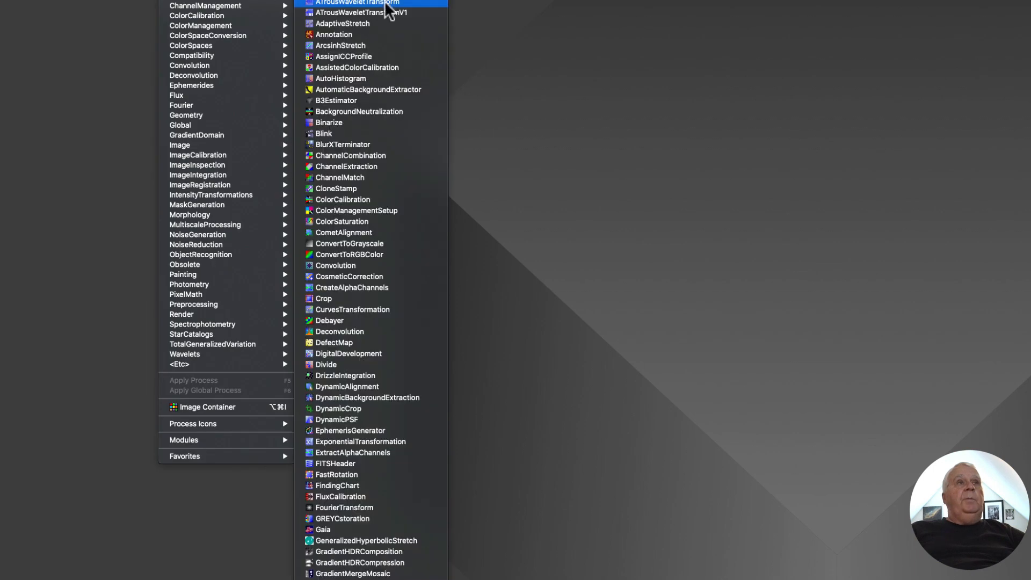
click(345, 132)
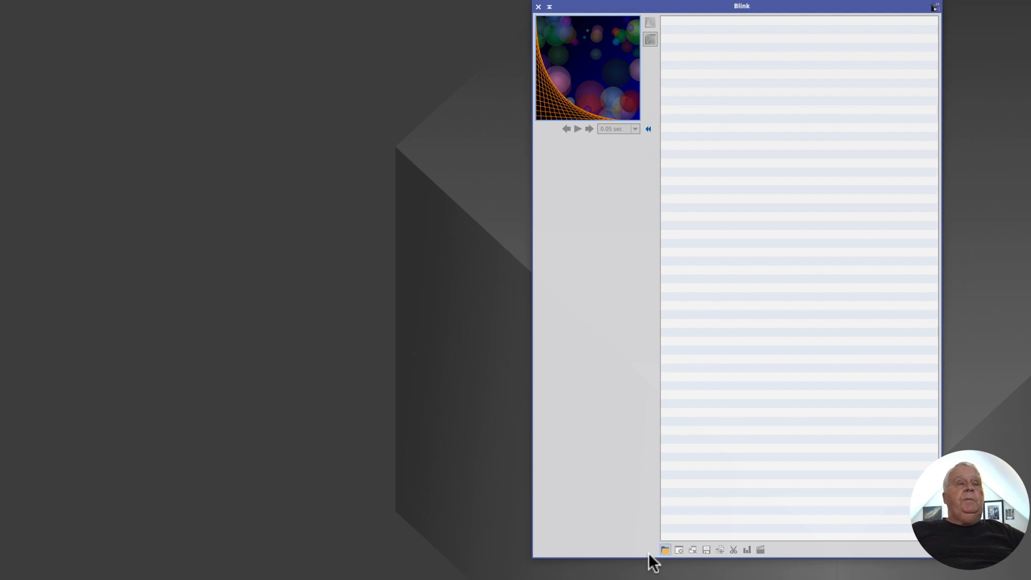
Step: Load all linear-fitted TIFF images from the 5-Linear Fit - Blink folder into Blink
click(648, 553)
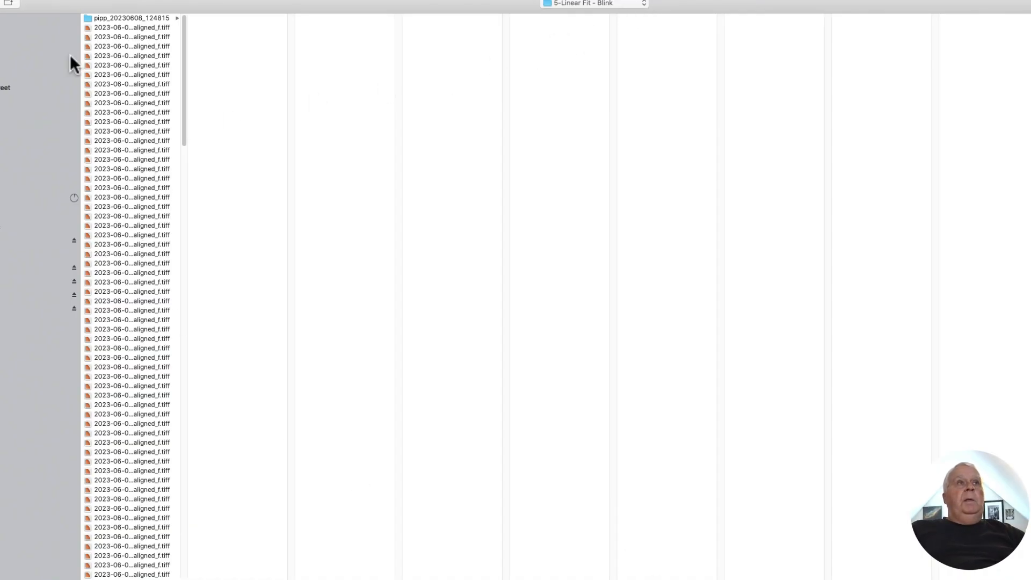
click(131, 29)
drag(184, 31, 162, 578)
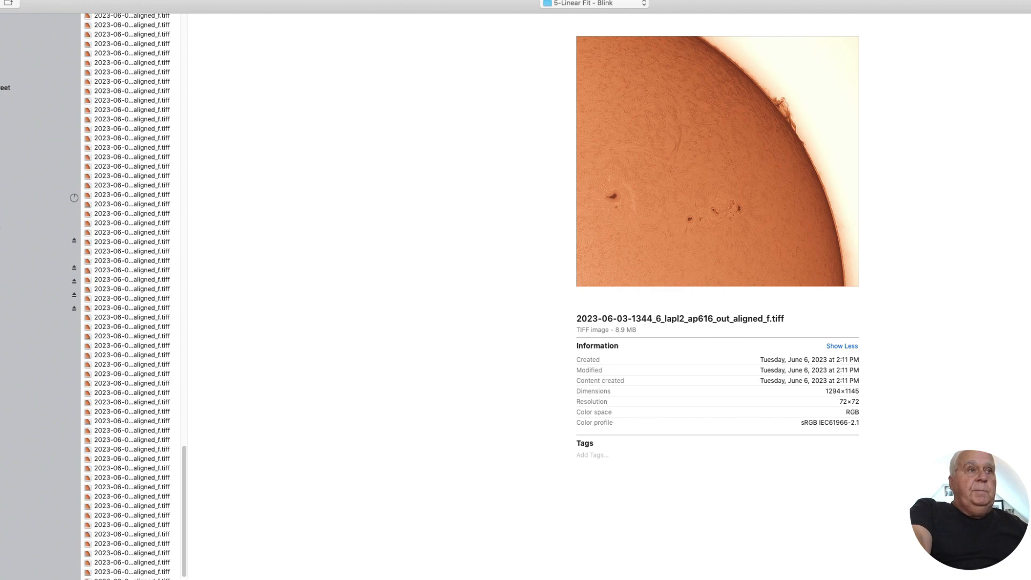
shift+click(144, 578)
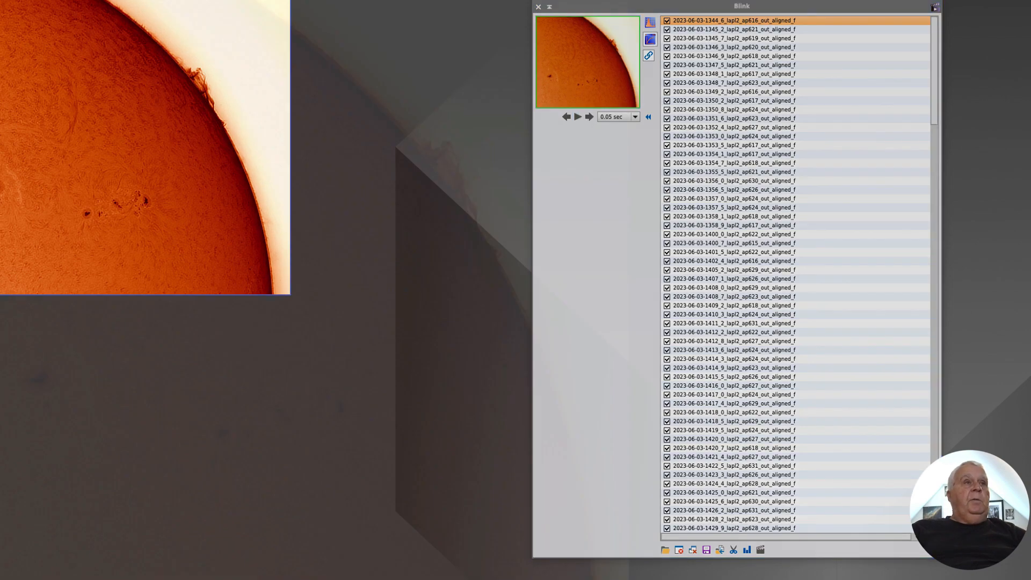
Step: Enlarge the Blink image, move the Blink window clear of it, and play the sequence with a 0.01 sec delay
key(ctrl+1)
drag(668, 7, 809, 0)
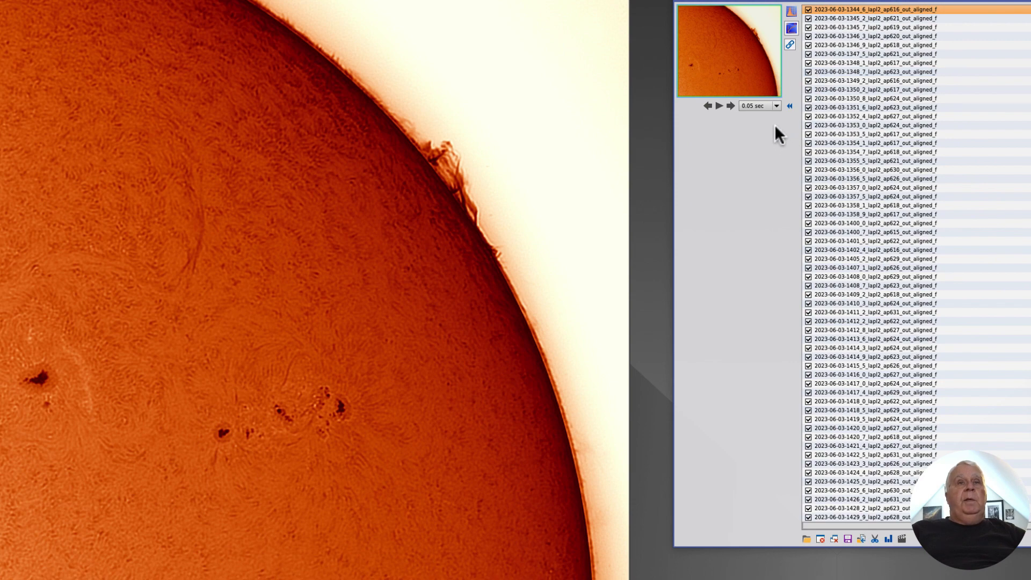
click(776, 106)
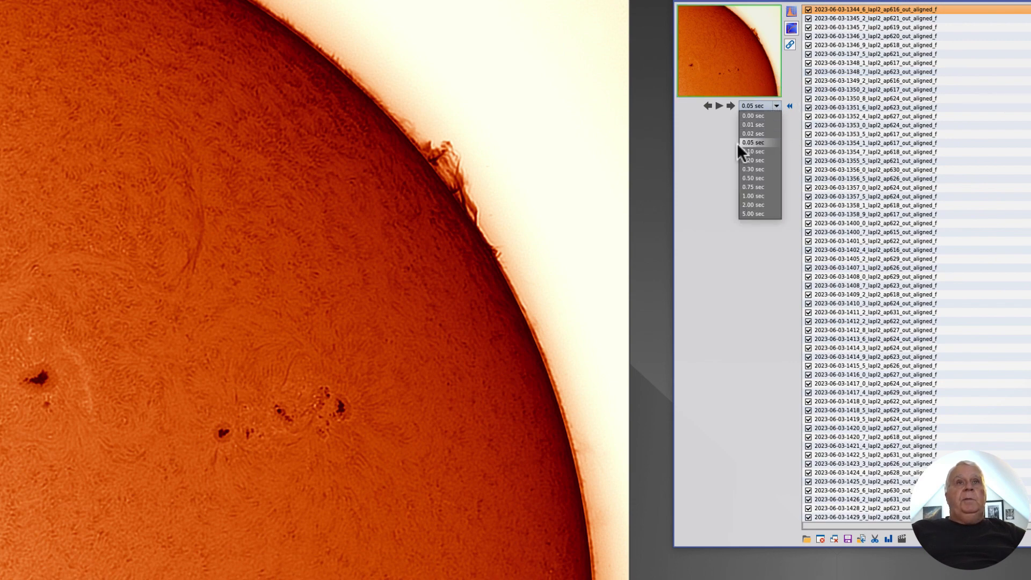
click(751, 125)
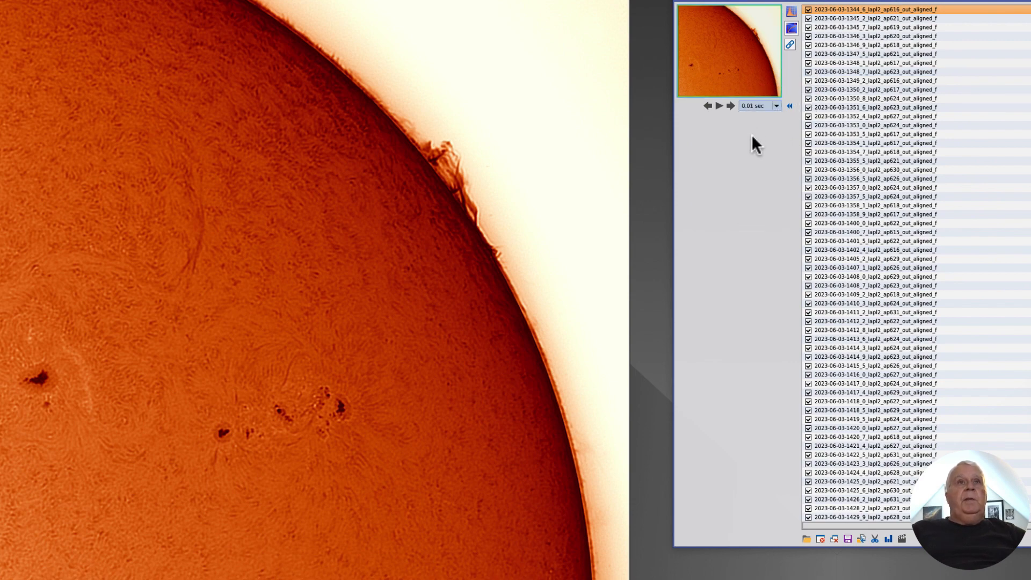
click(718, 105)
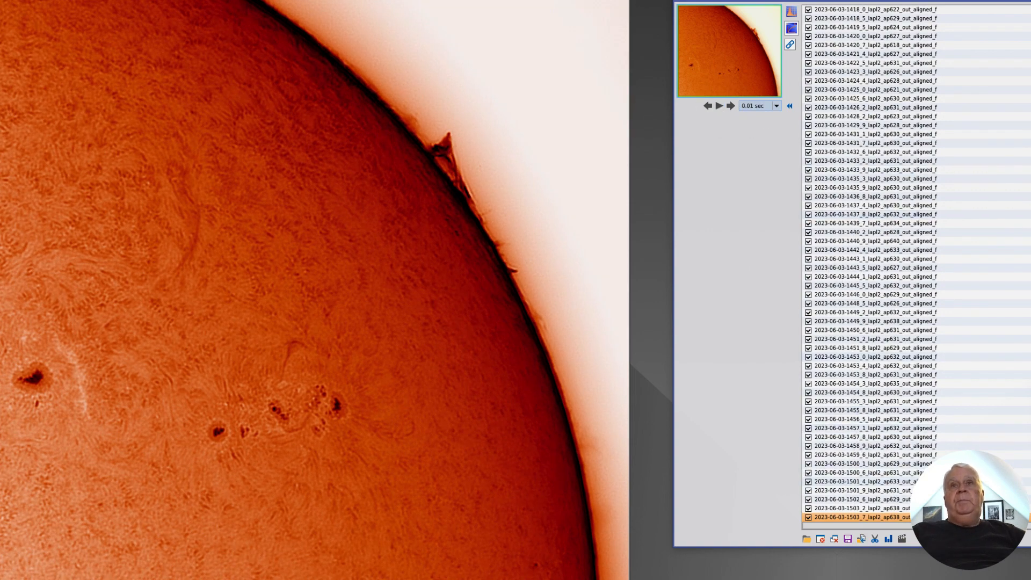
Step: Return to the first frame of the sequence and step through the opening frames one by one to check their quality
scroll(870, 263, up, 15)
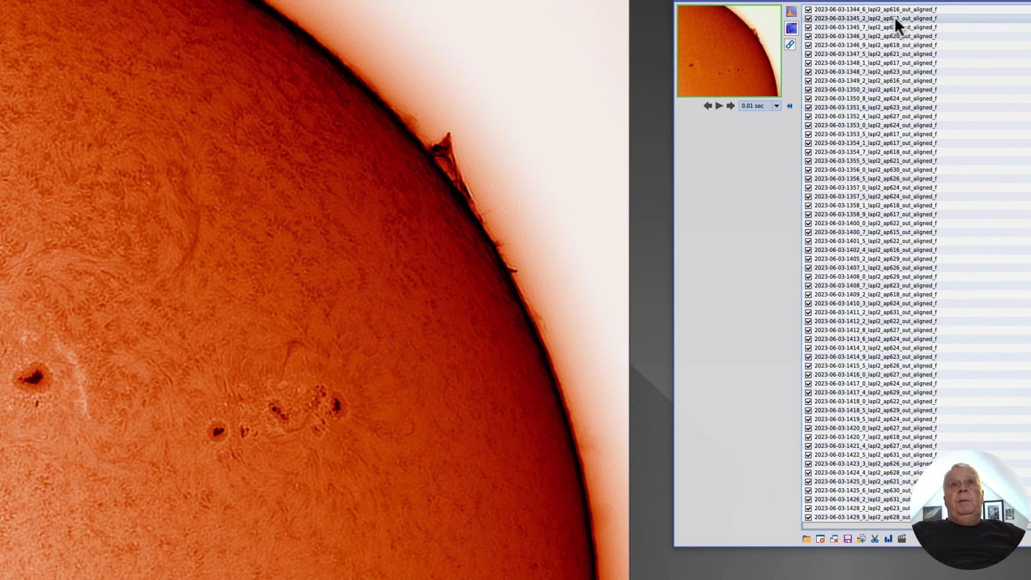
click(870, 9)
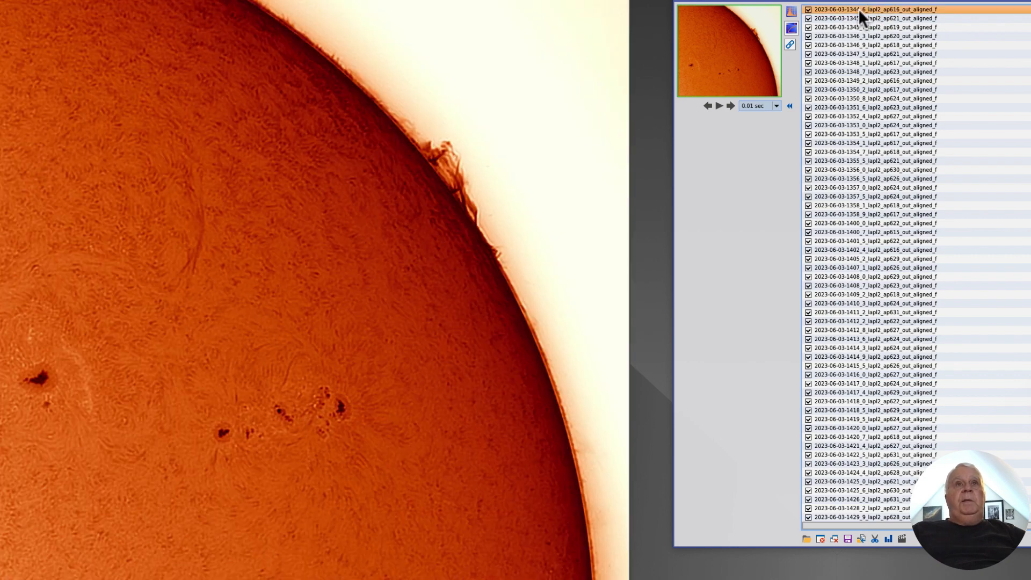
key(Down)
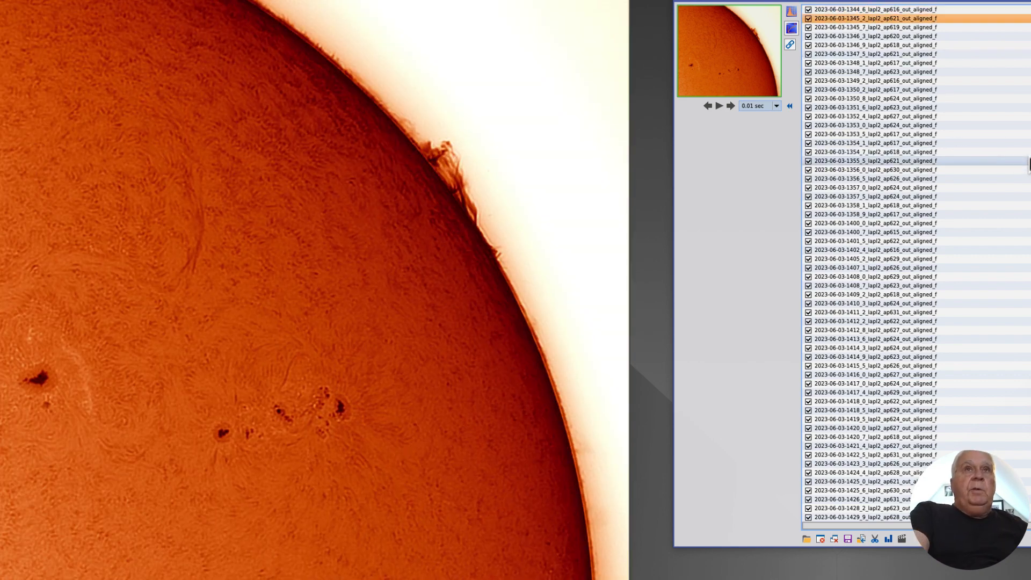
key(Down)
key(Down)
key(Down)
key(Down)
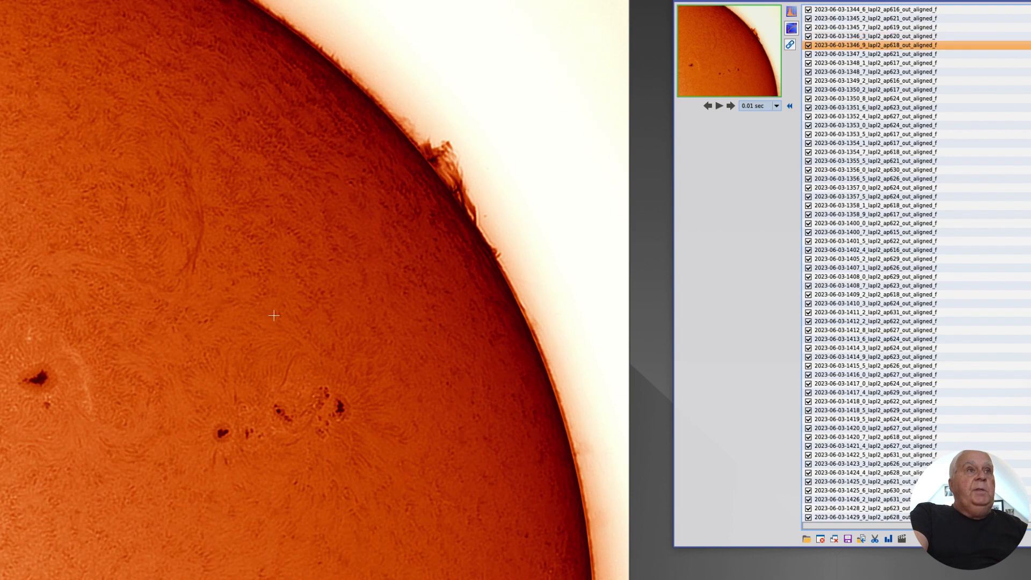
Step: Step frame by frame from the 1346_9 frame to the 1405_2 frame in Blink, checking each image's quality
key(Down)
key(Down)
key(Down)
key(Down)
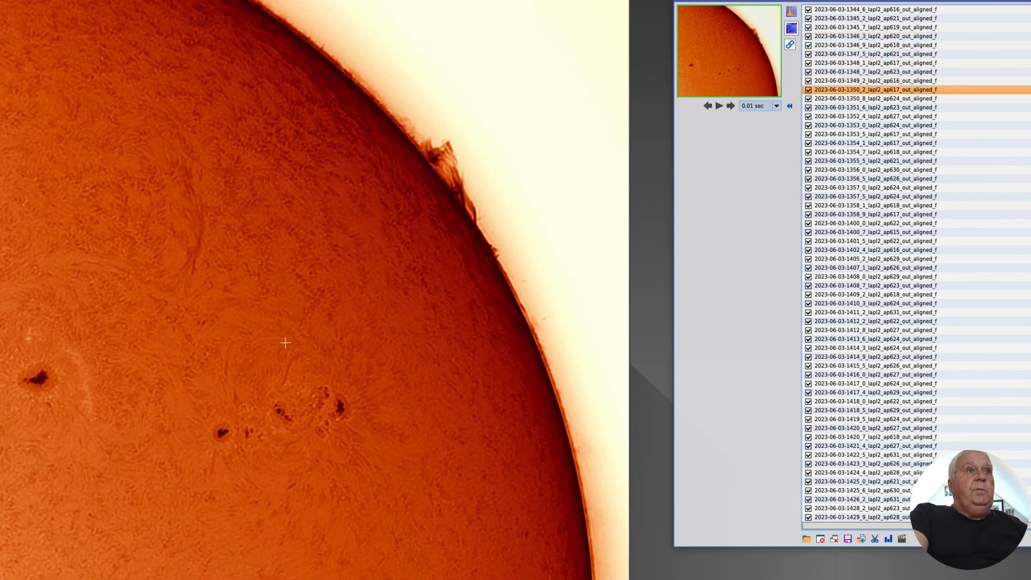
key(Down)
key(Down)
key(Down)
key(Down)
key(Down)
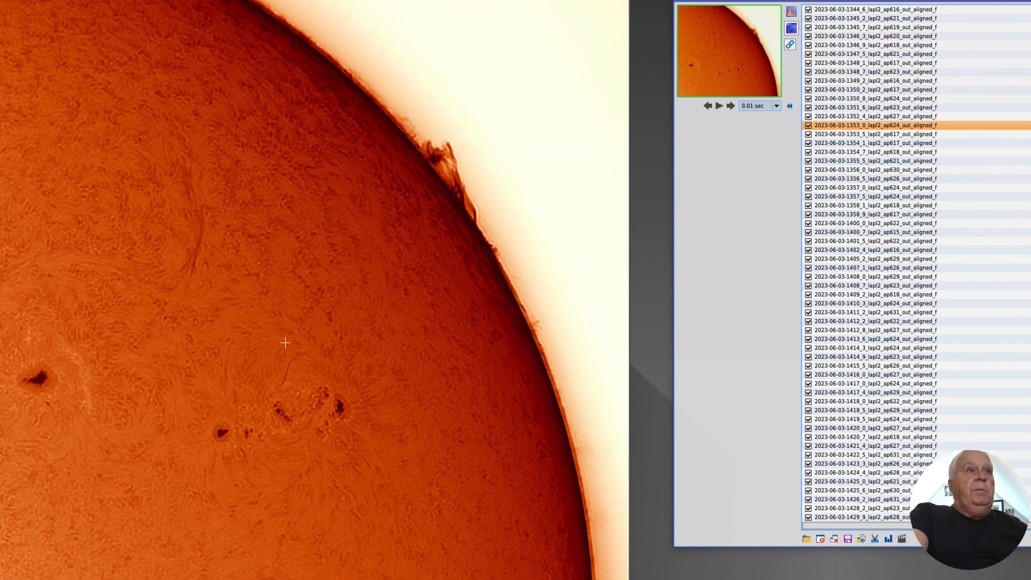
key(Down)
key(Down)
key(Down)
key(Down)
key(Down)
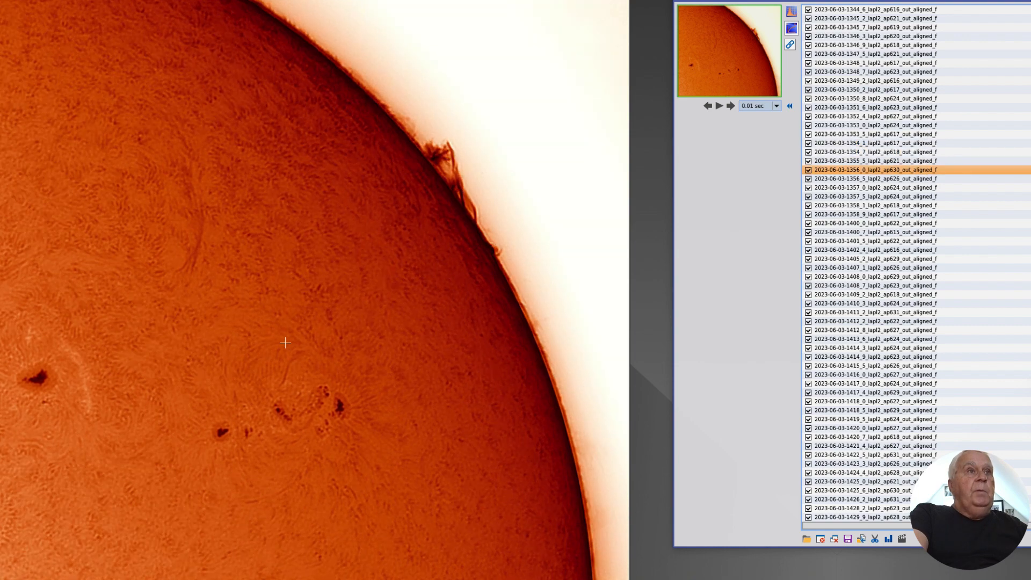
key(Up)
key(Down)
key(Down)
key(Down)
key(Down)
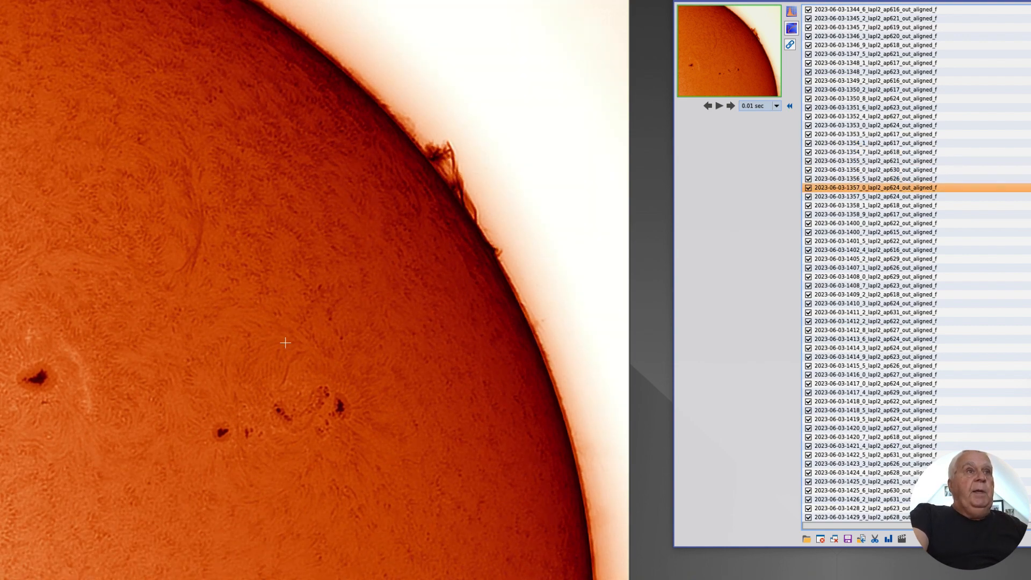
key(Down)
key(Down)
key(Down)
key(Down)
key(Down)
key(Down)
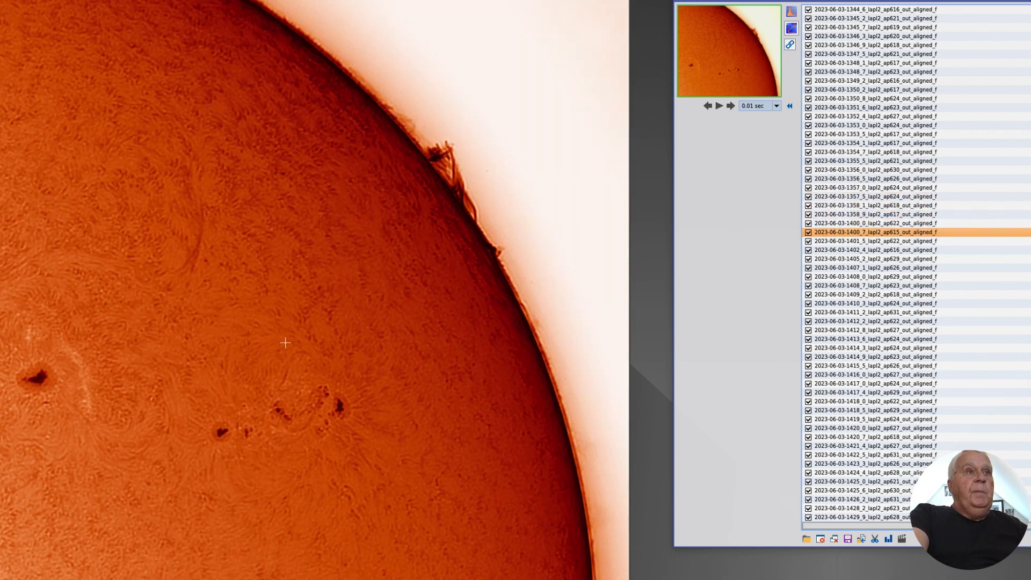
key(Down)
key(Up)
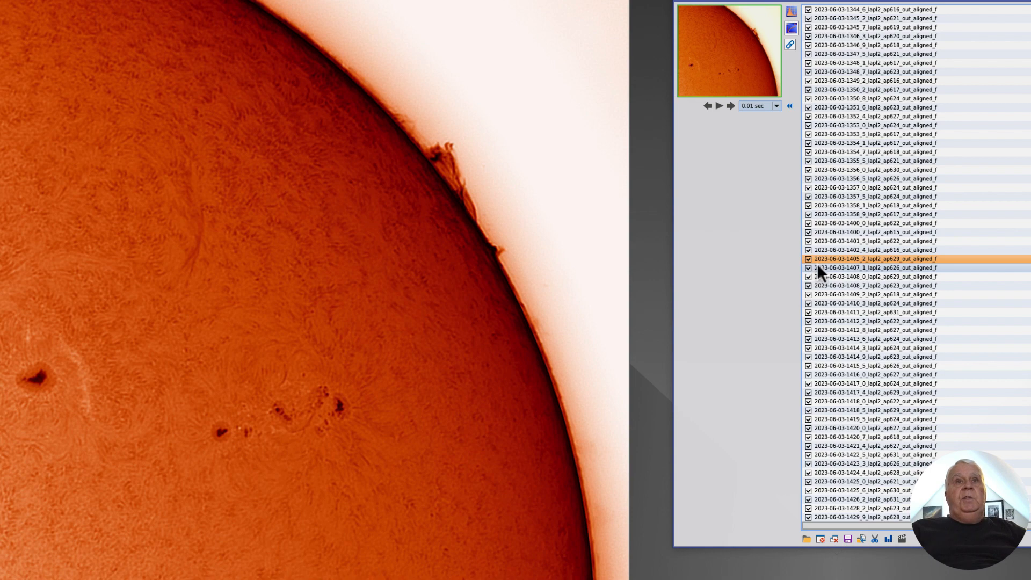
click(819, 538)
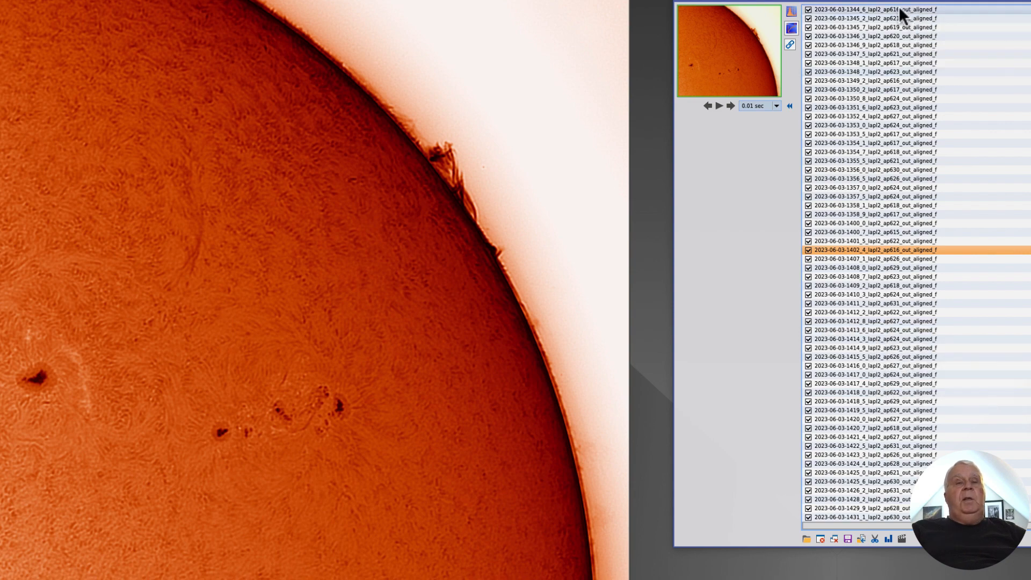
click(860, 539)
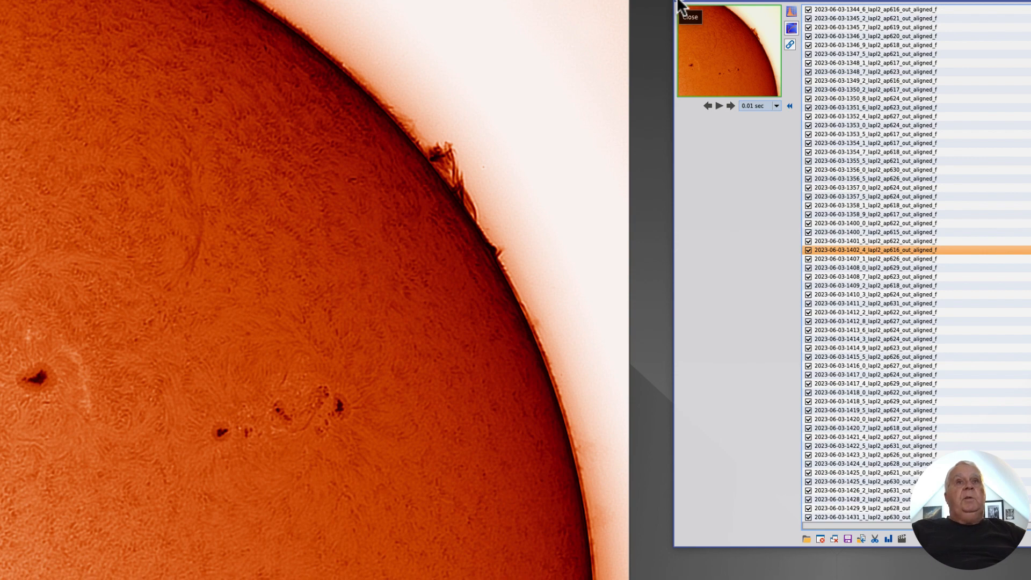
click(682, 8)
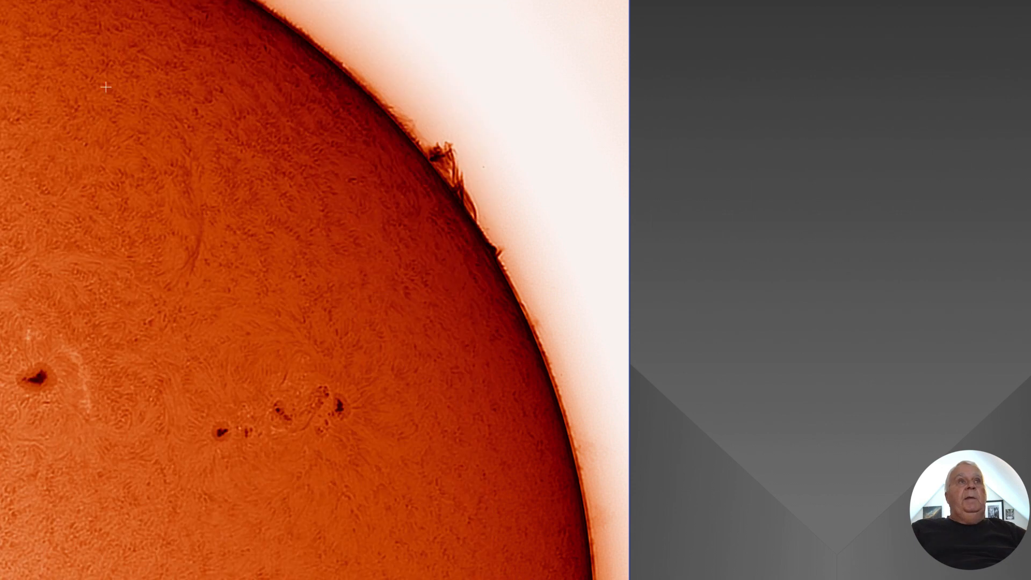
key(ctrl+w)
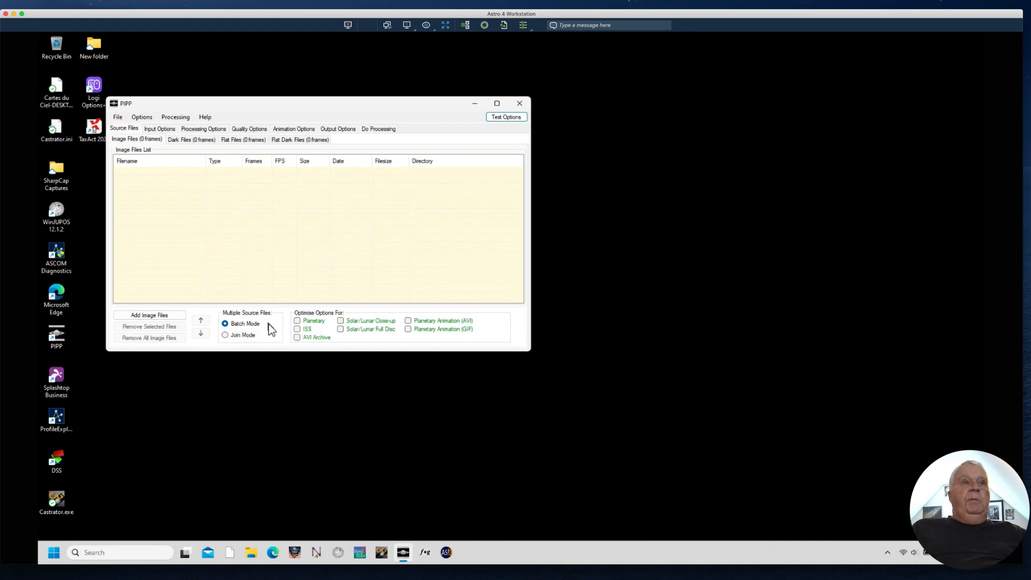
Step: In PIPP, add all TIFF images from the 5-Linear Fit - Blink folder as source files and move the output preview clear of the main window
click(144, 316)
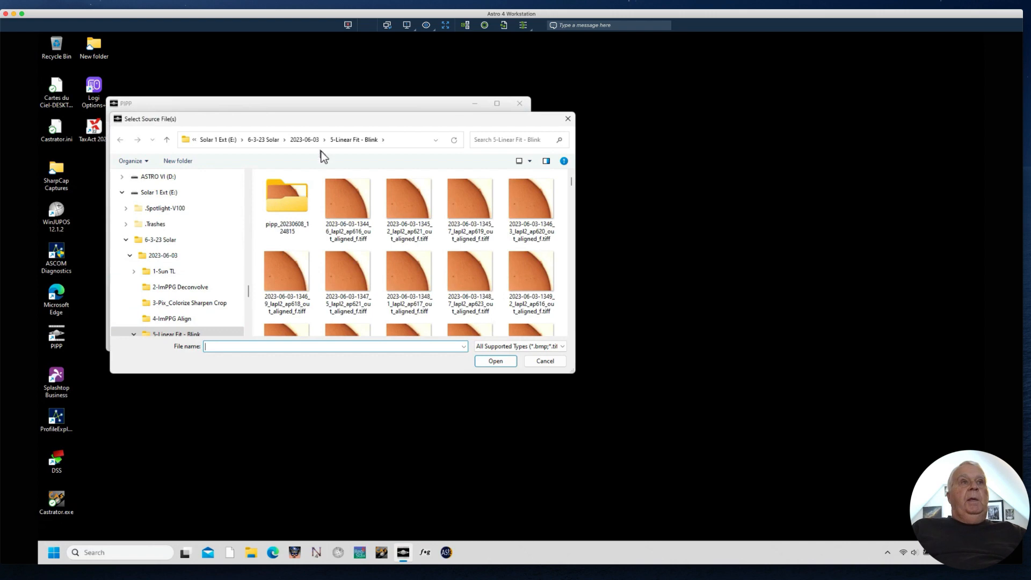
click(347, 203)
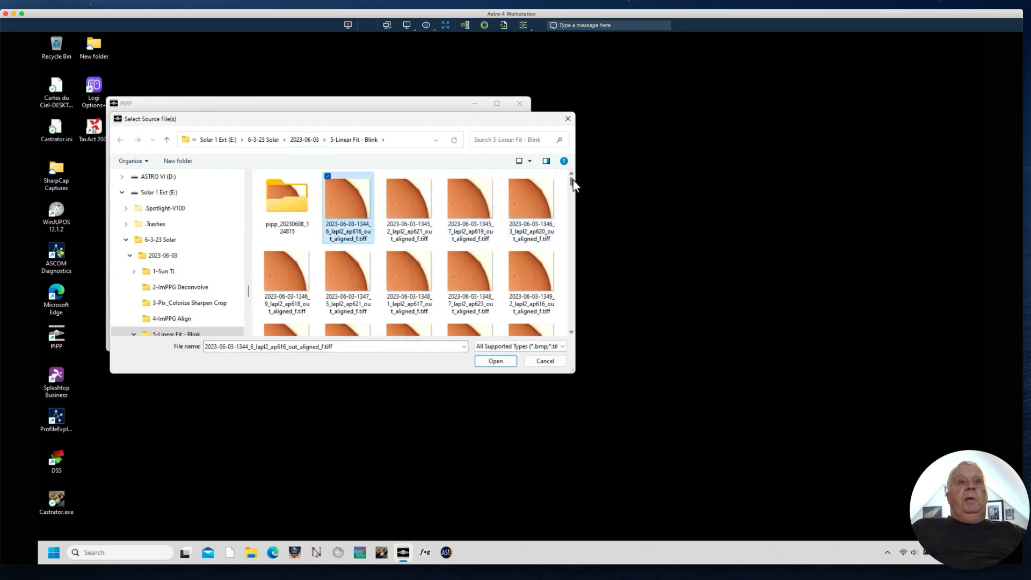
drag(571, 188, 569, 334)
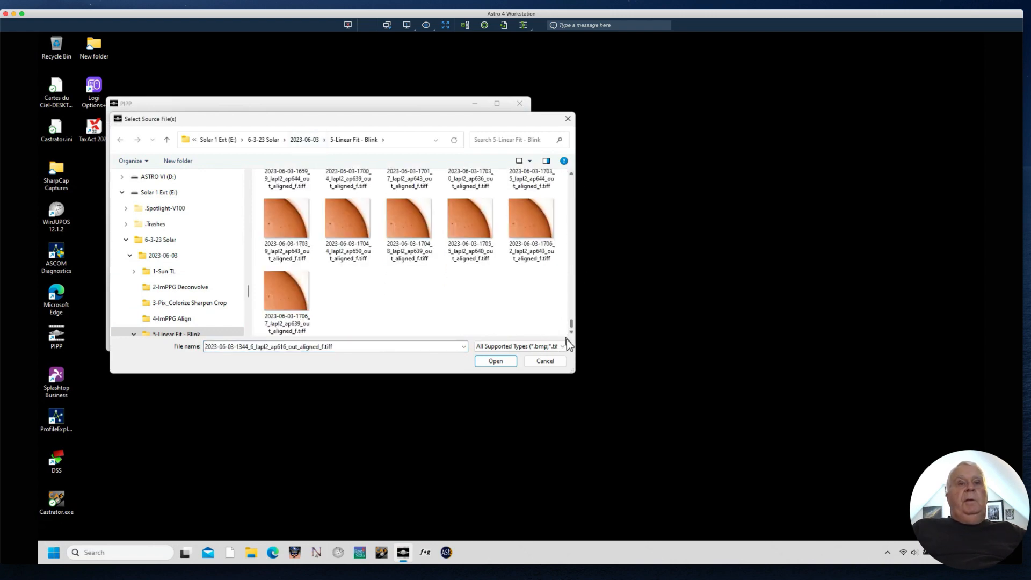
shift+click(271, 292)
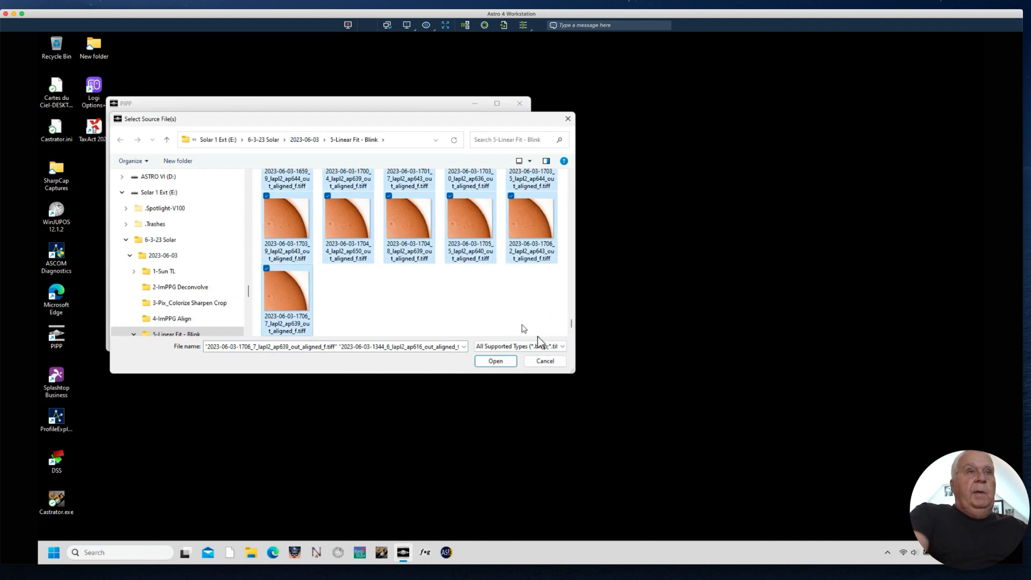
click(510, 363)
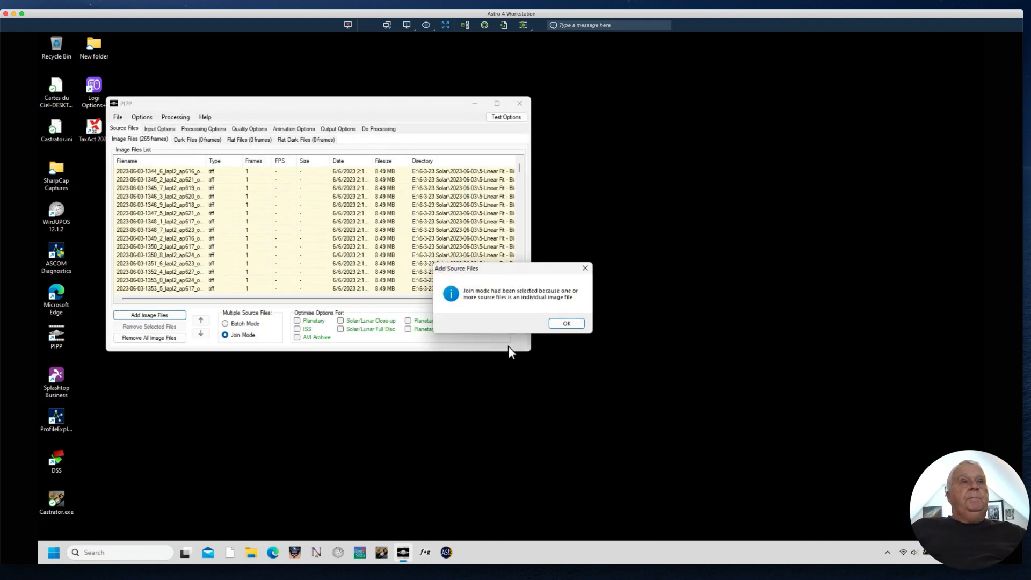
click(565, 323)
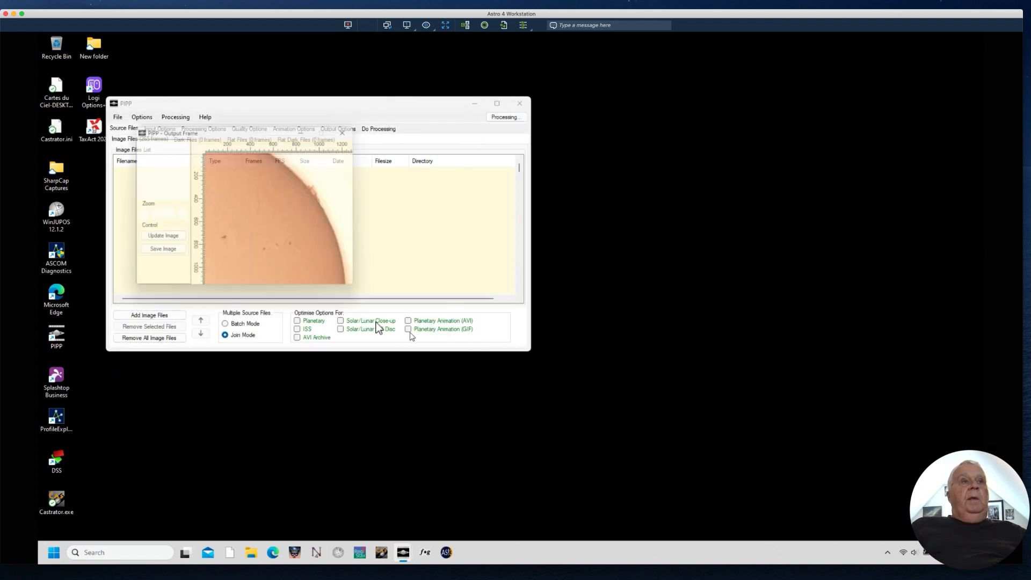
drag(212, 130, 708, 98)
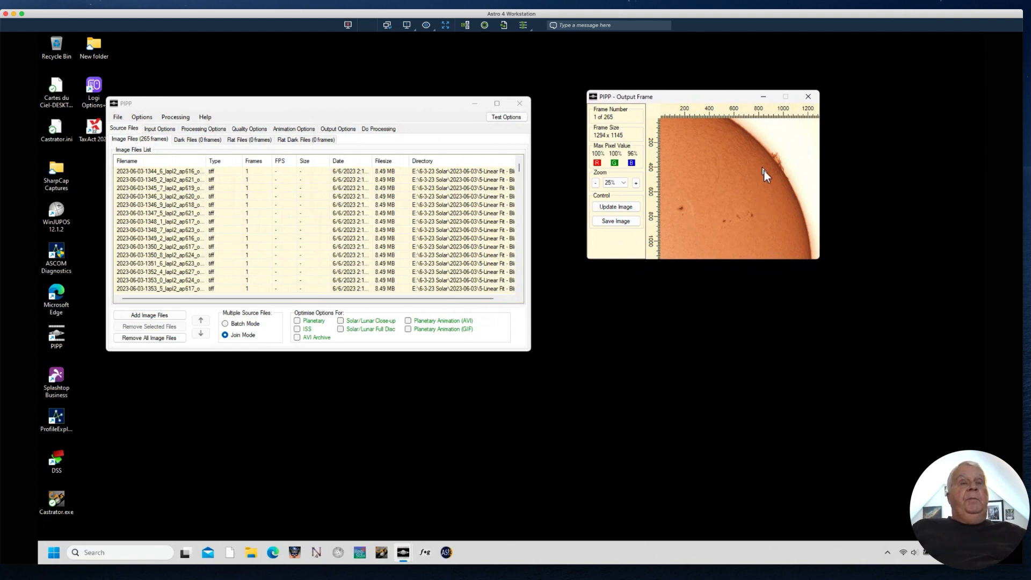
Step: Enable playing all frames in reverse order after forward play for the animation
click(294, 128)
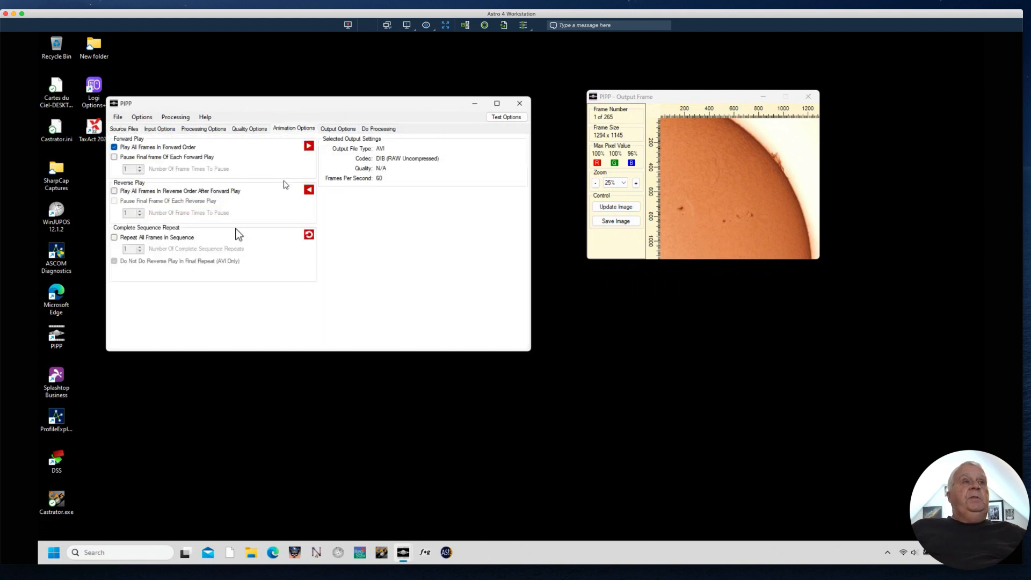
click(114, 191)
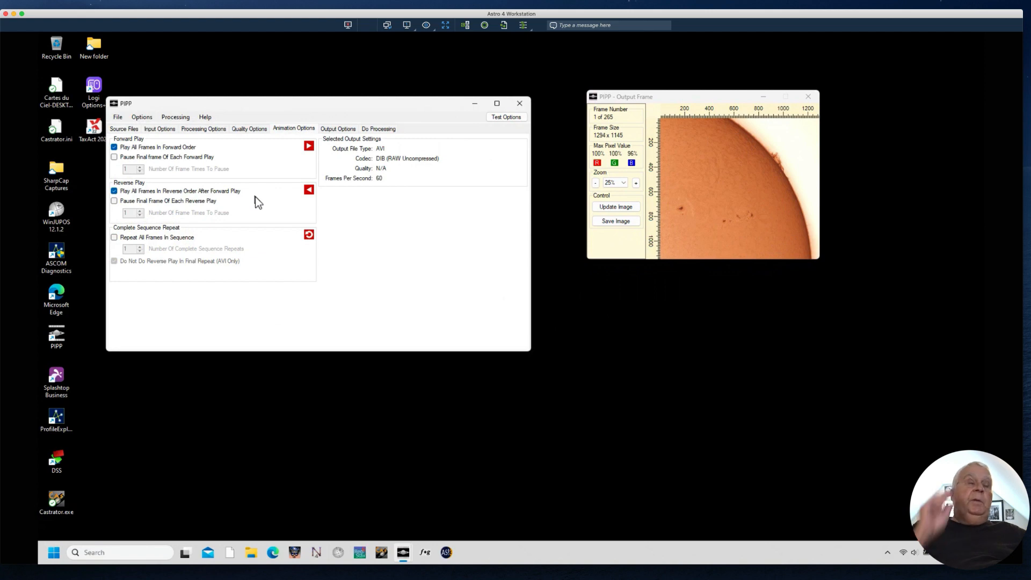
click(115, 191)
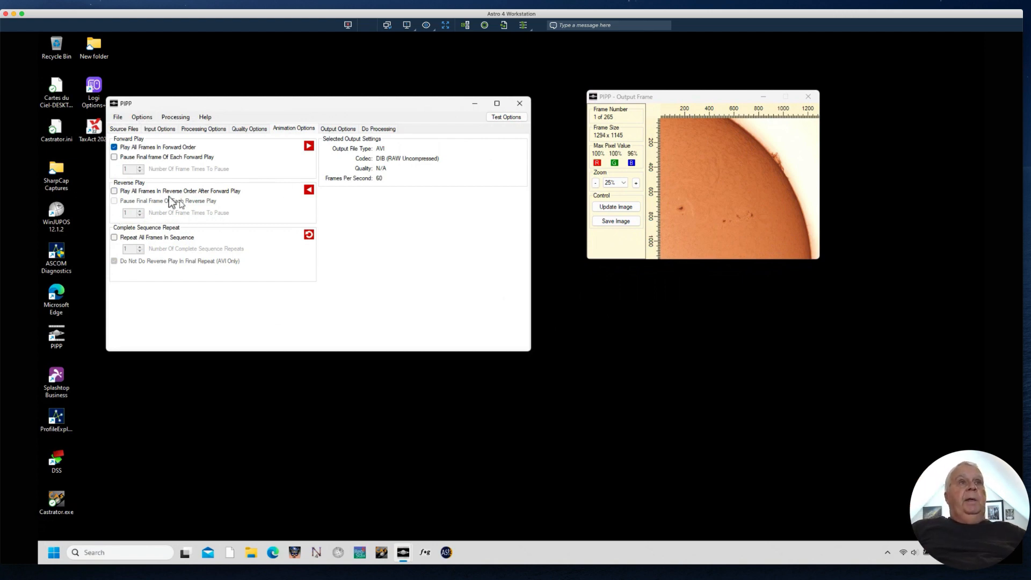
click(115, 191)
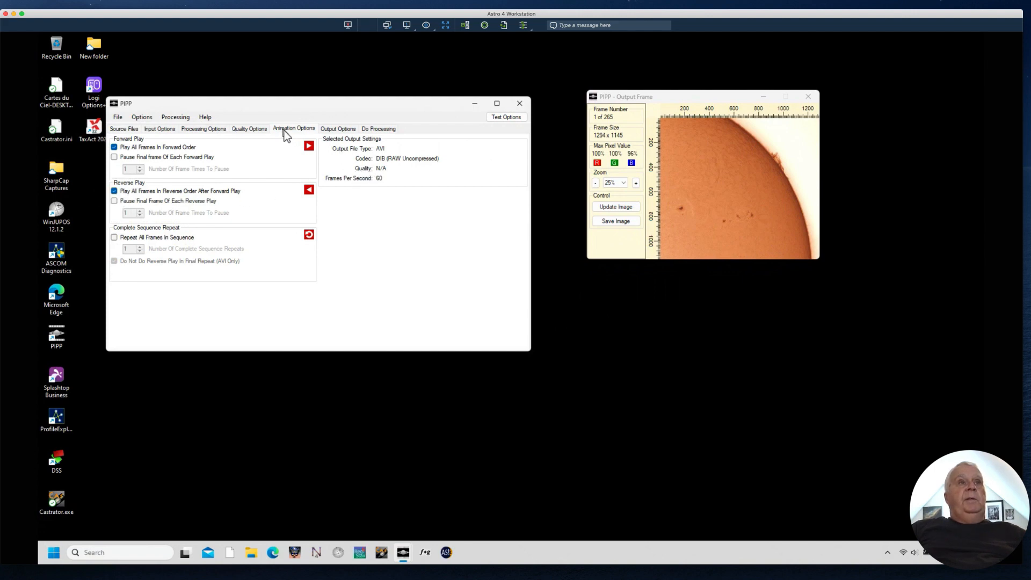
Step: Set the output to an animated GIF at 60 frames per second with the Maximum Quality preset, and start processing
click(339, 129)
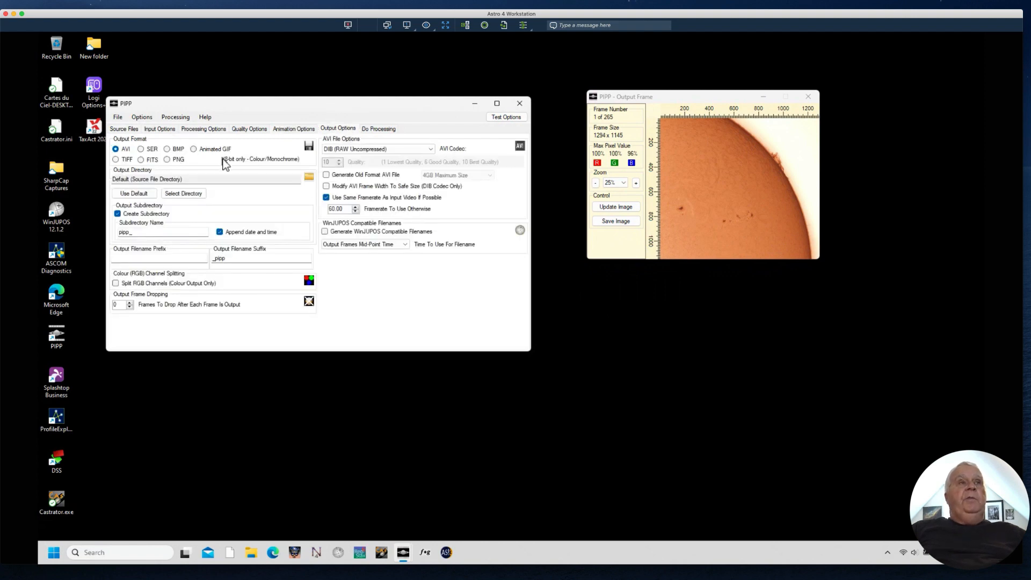
click(196, 151)
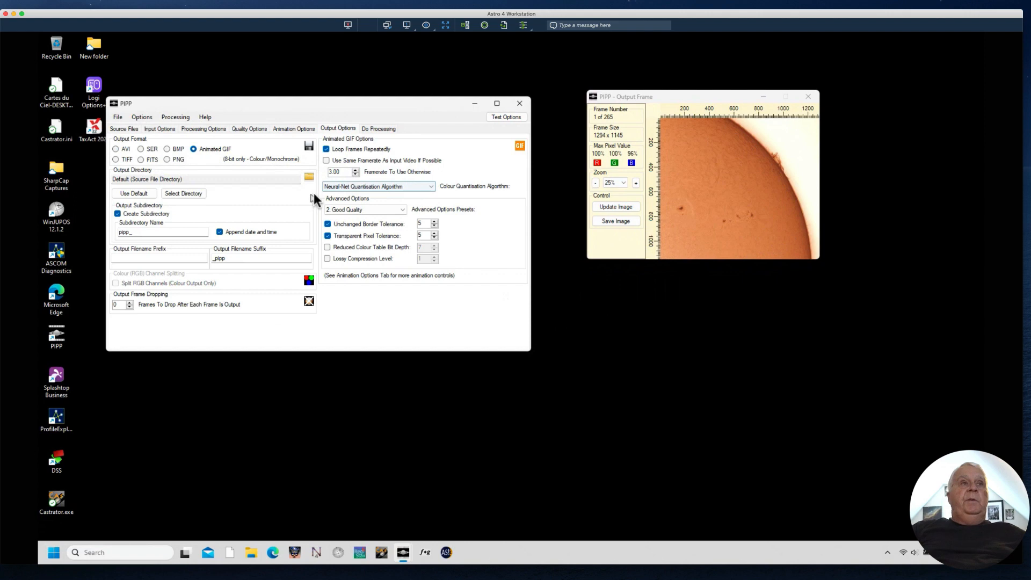
double_click(340, 171)
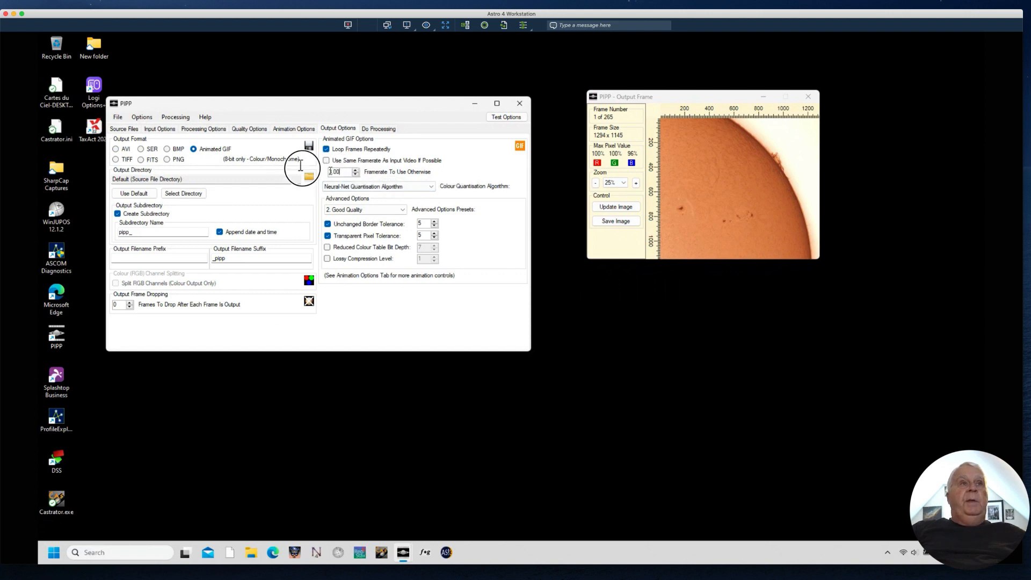
text(60)
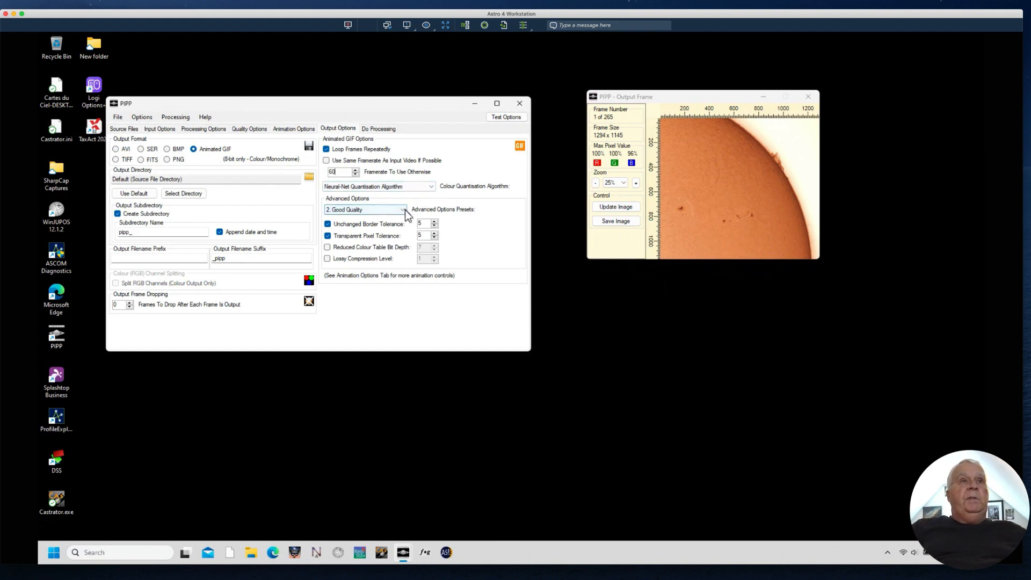
click(396, 211)
click(362, 219)
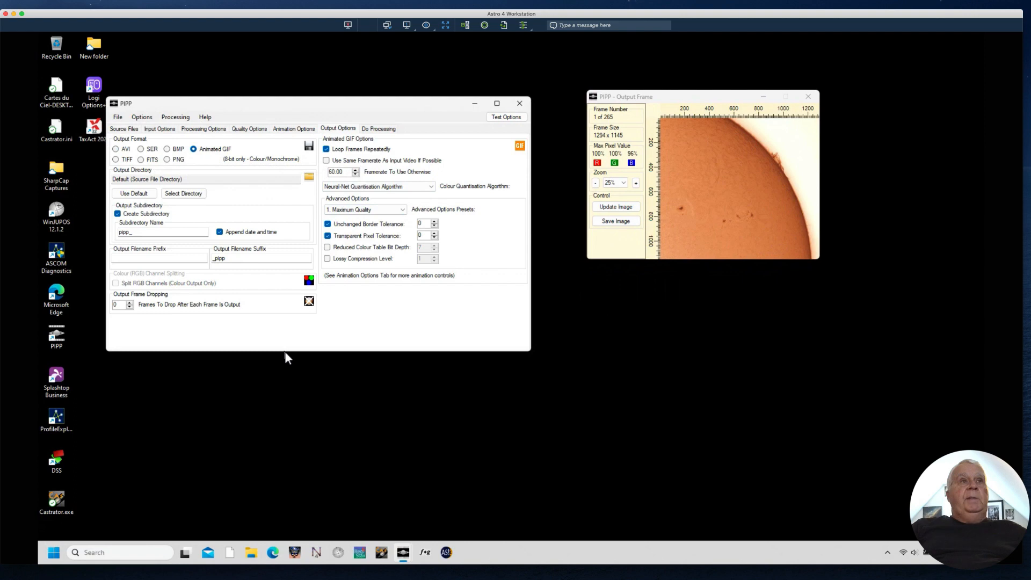
click(379, 129)
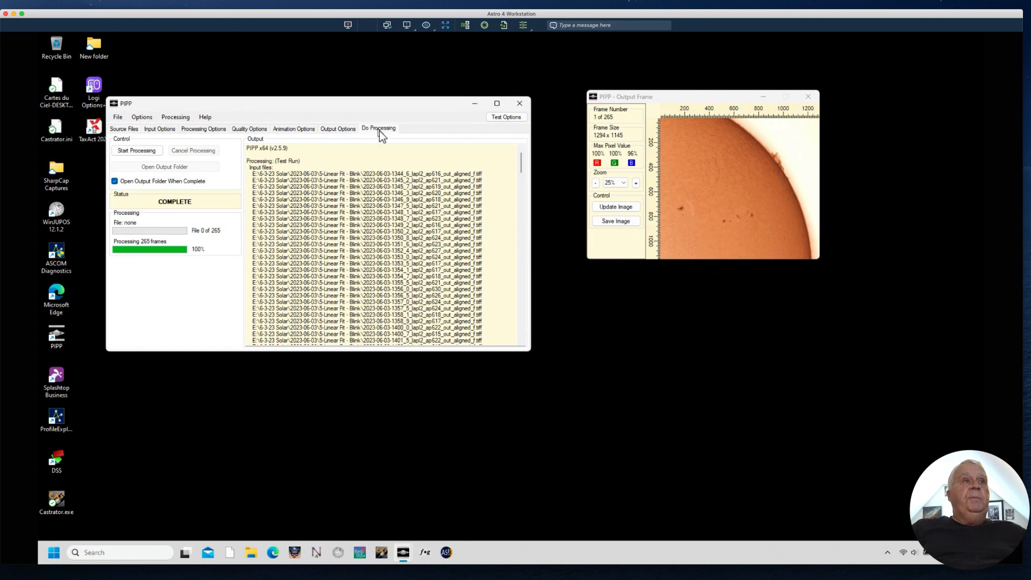
click(141, 151)
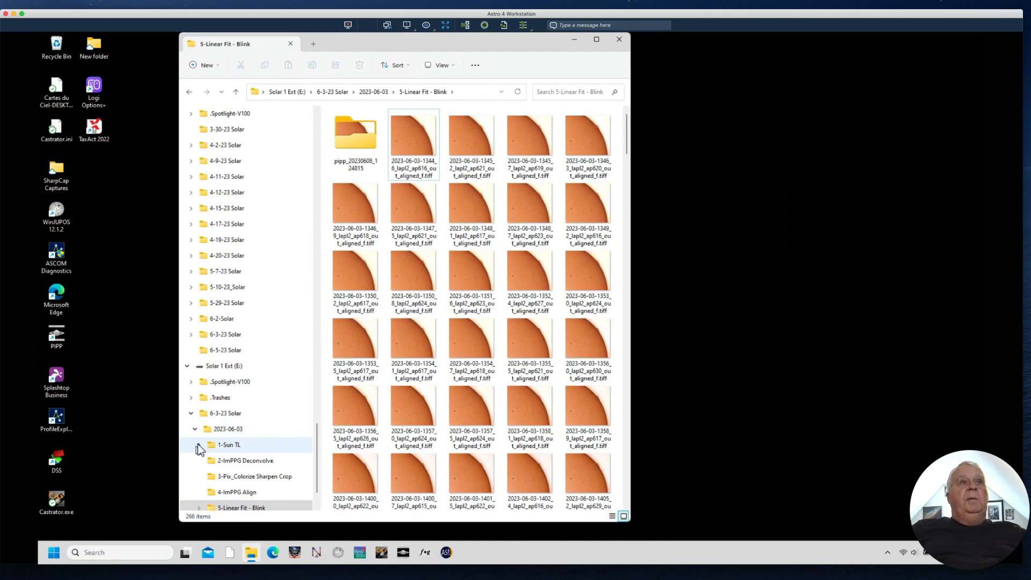
Step: Open the animated GIF from the pipp_20230608_124815 folder and move its viewer window aside to watch the animation
double_click(351, 143)
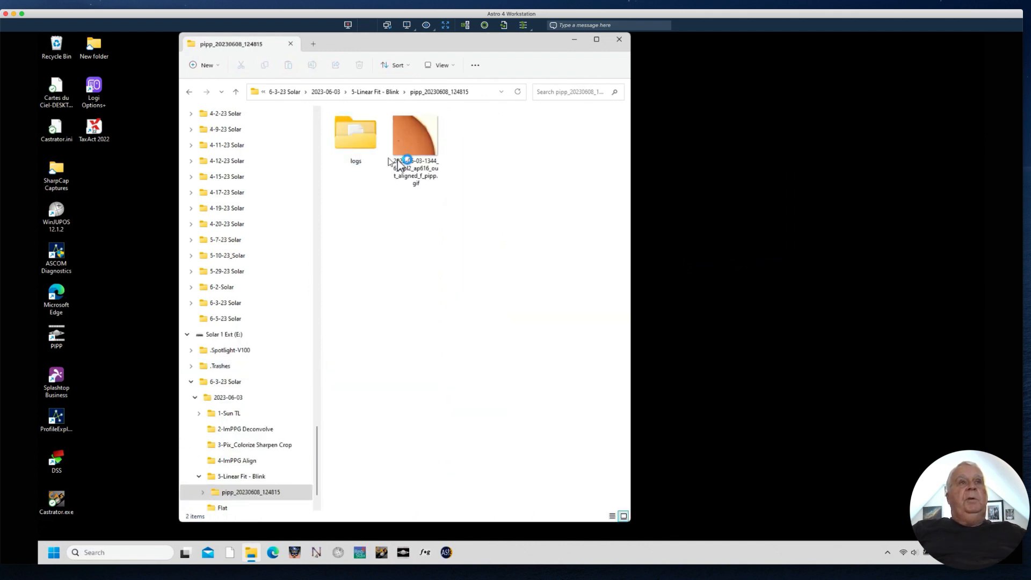
double_click(412, 138)
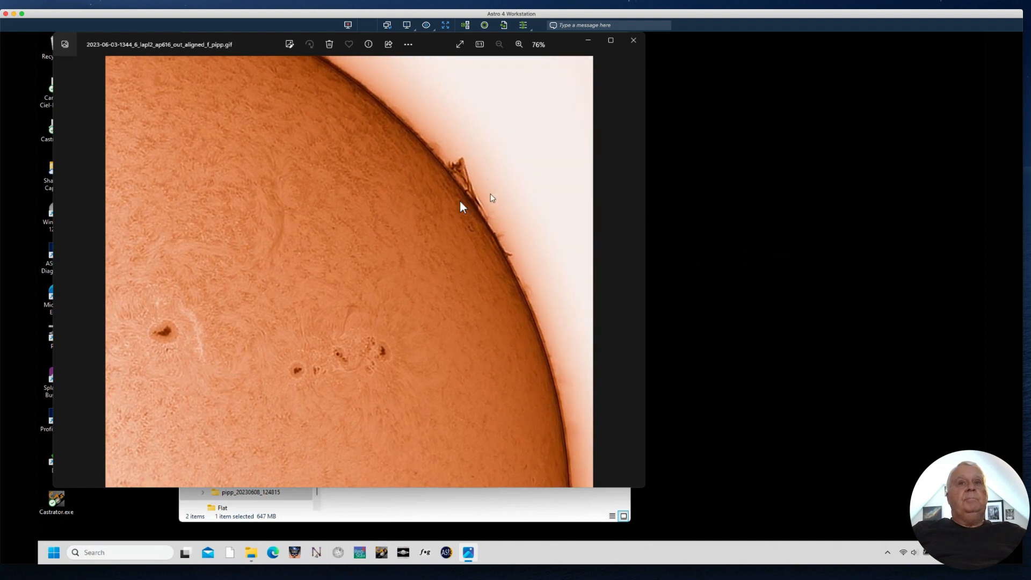
drag(253, 44, 436, 63)
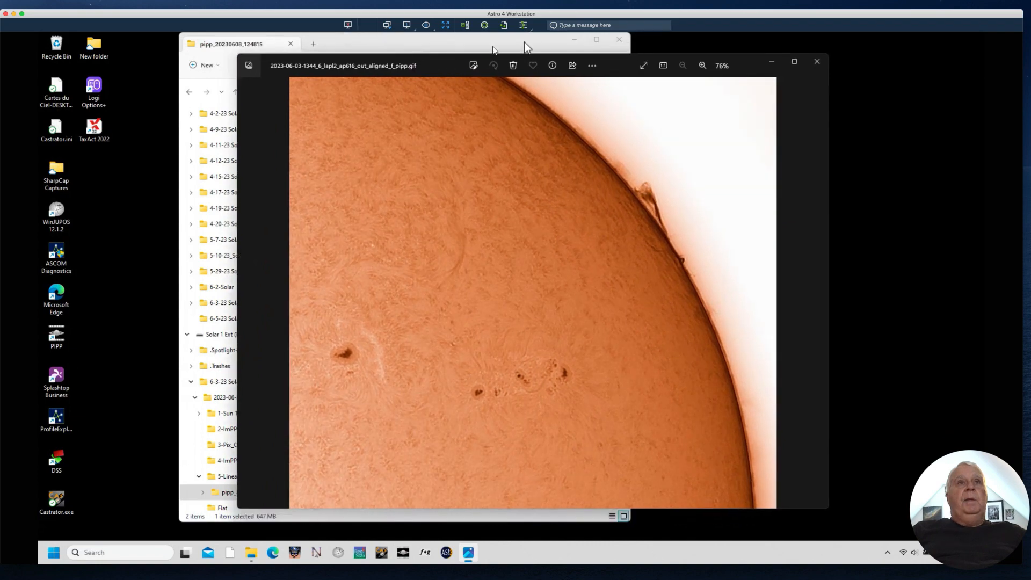
Step: Close the output folder window and the GIF viewer
click(619, 41)
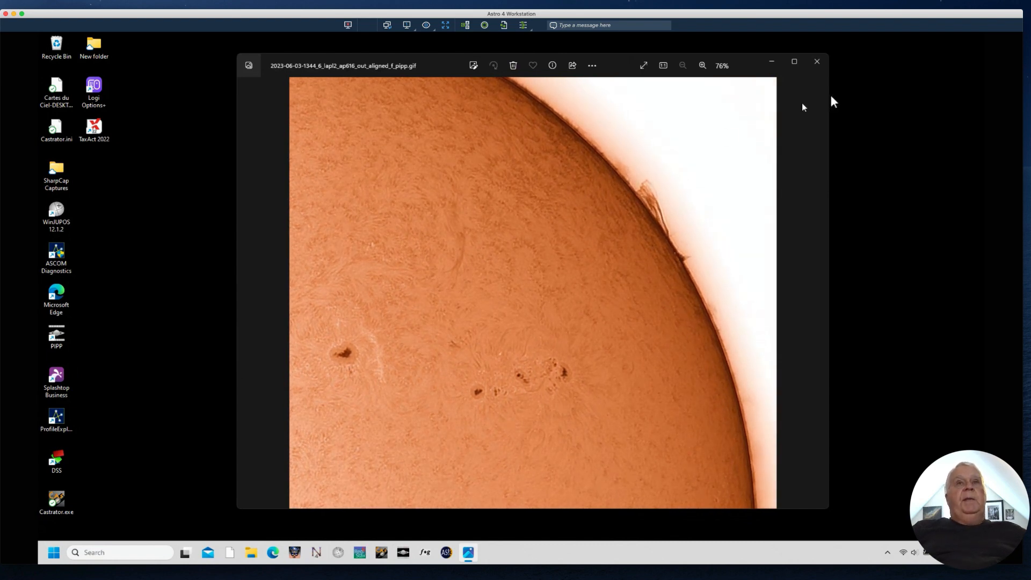
click(817, 63)
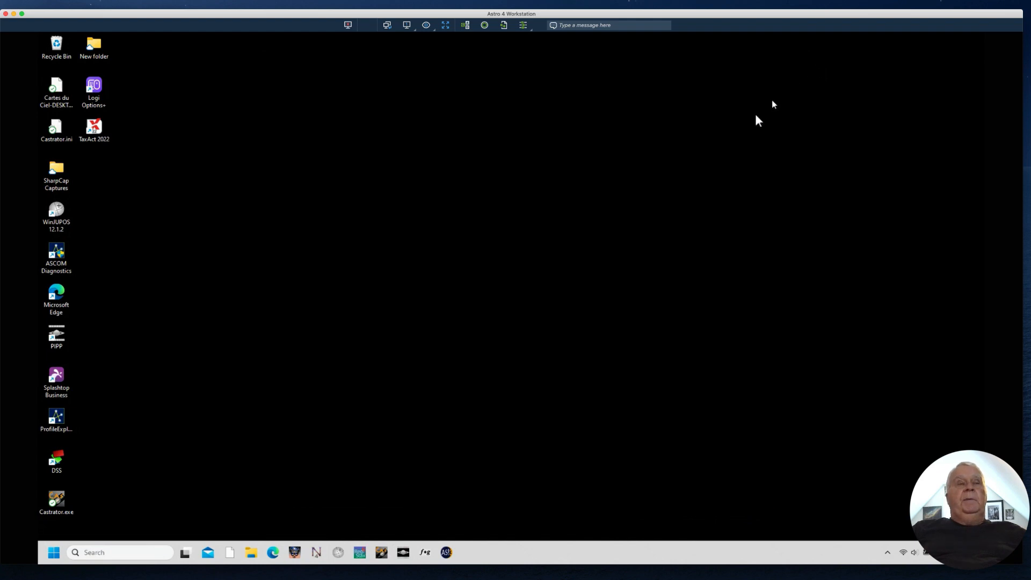
click(53, 566)
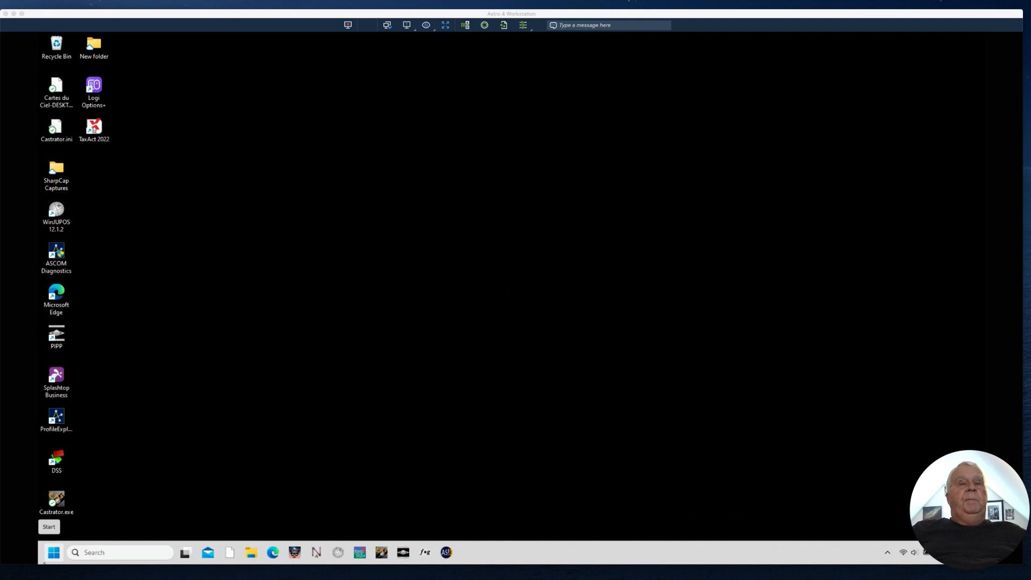